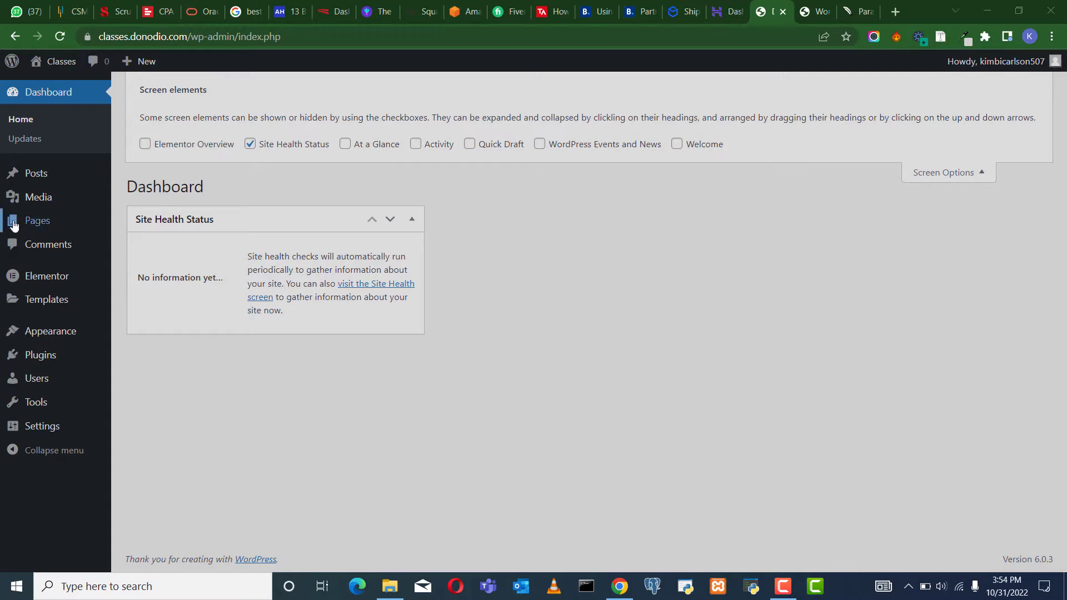
# Open the installed themes page and go on to the page for adding new themes.
pyautogui.moveTo(48, 335)
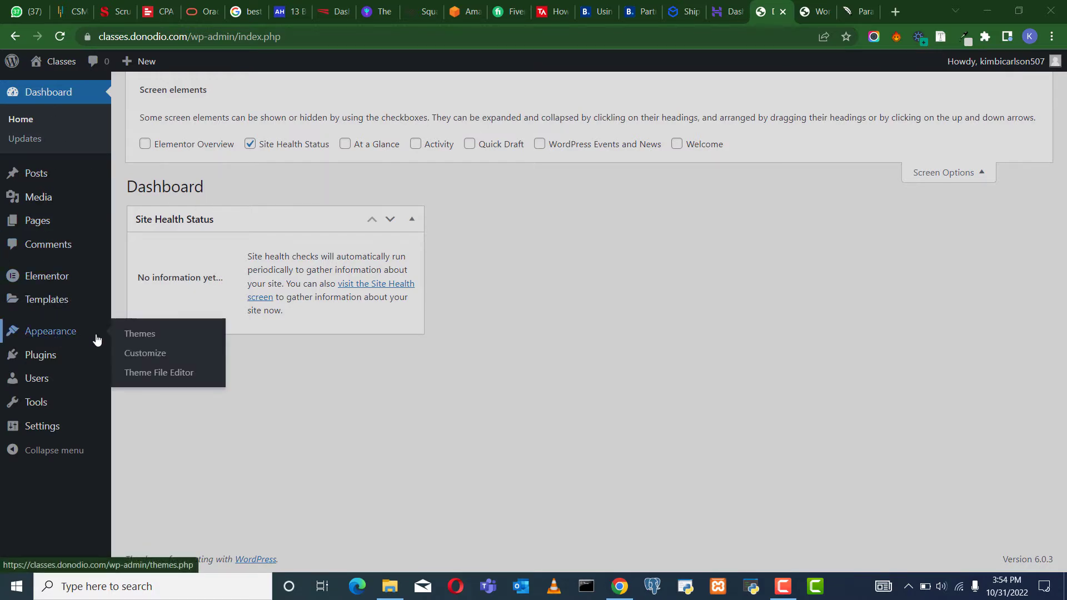
pyautogui.click(156, 339)
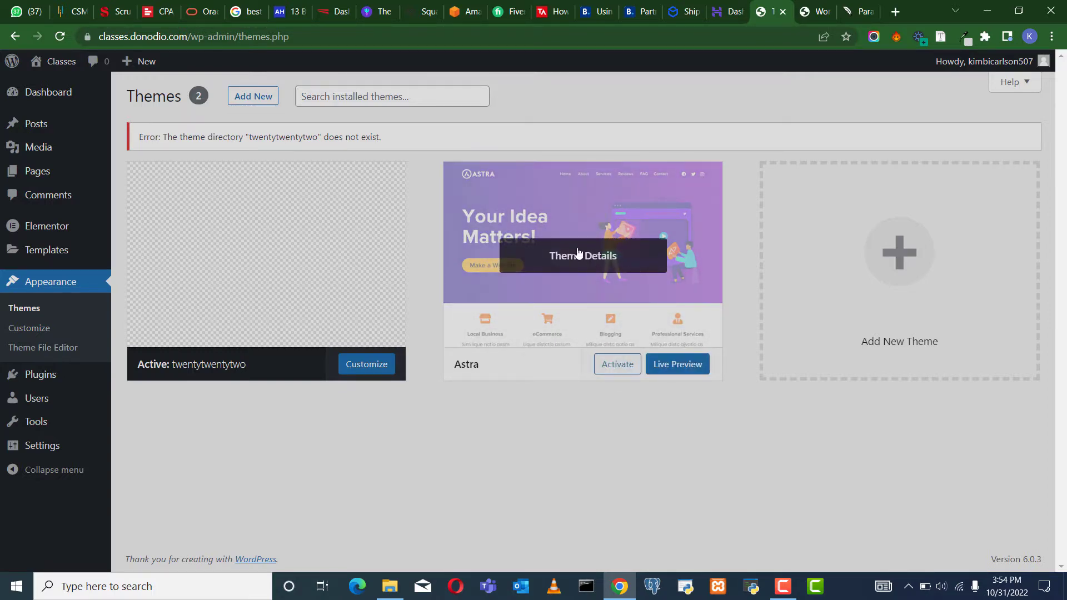
pyautogui.click(357, 96)
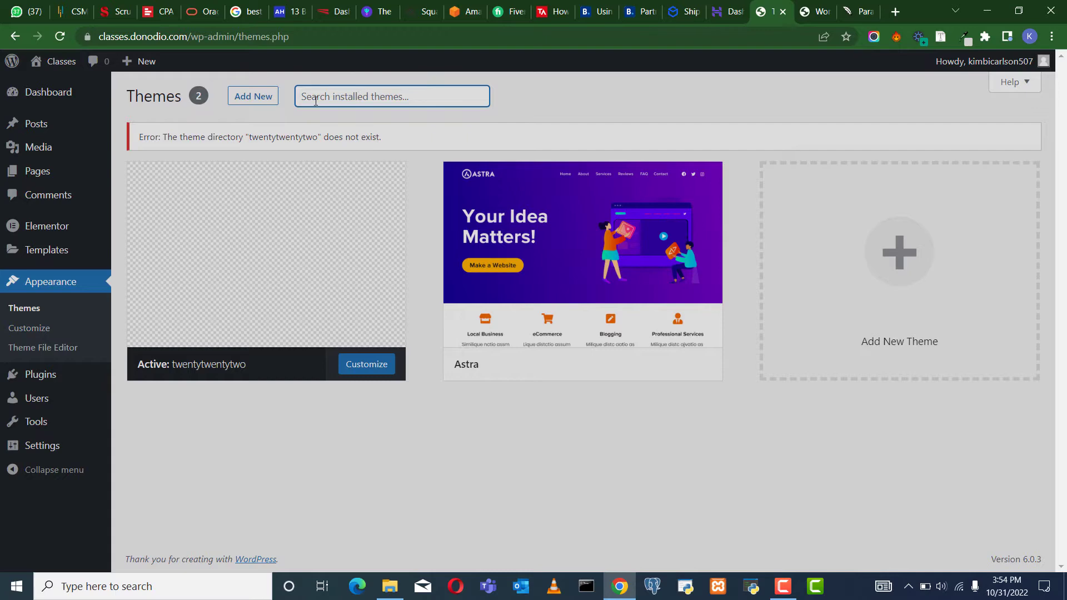
pyautogui.click(265, 106)
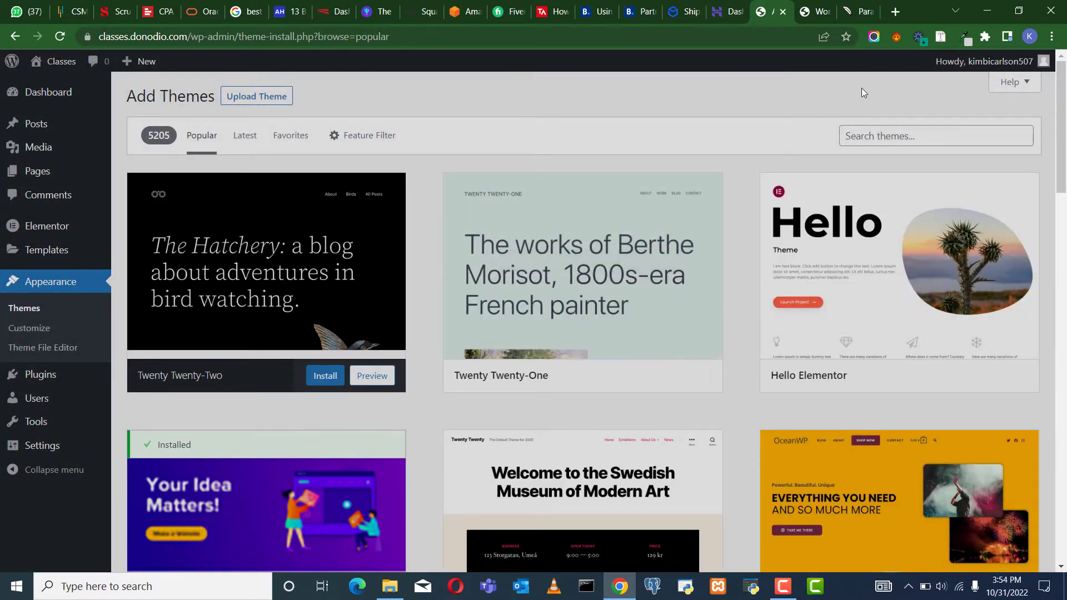
# Browse the popular themes and activate the already installed Astra theme.
pyautogui.scroll(-4, 589, 312)
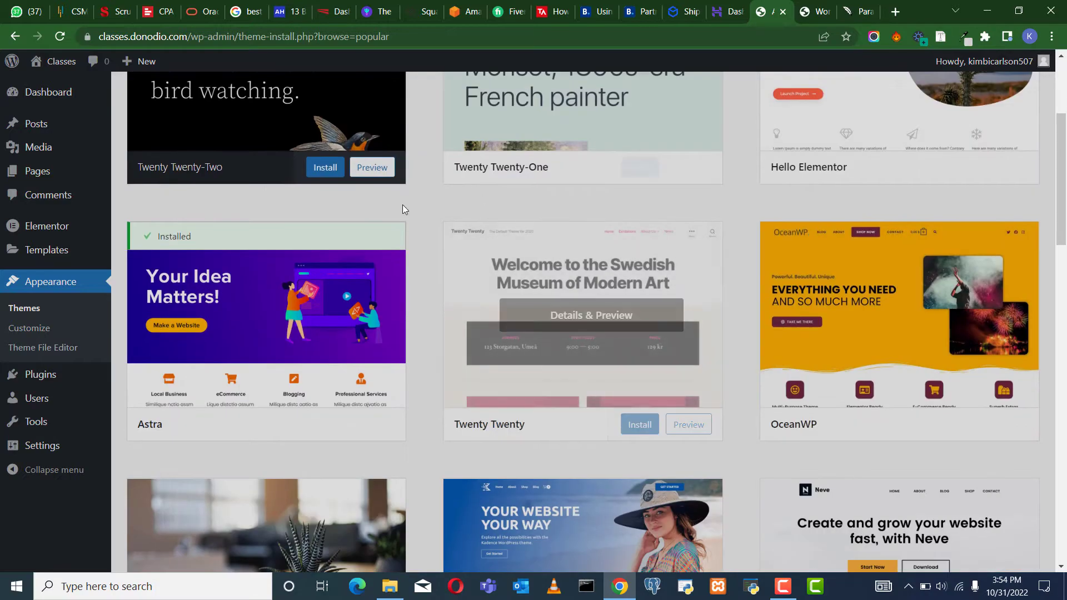
pyautogui.scroll(4, 476, 237)
pyautogui.scroll(-5, 423, 249)
pyautogui.scroll(2, 424, 233)
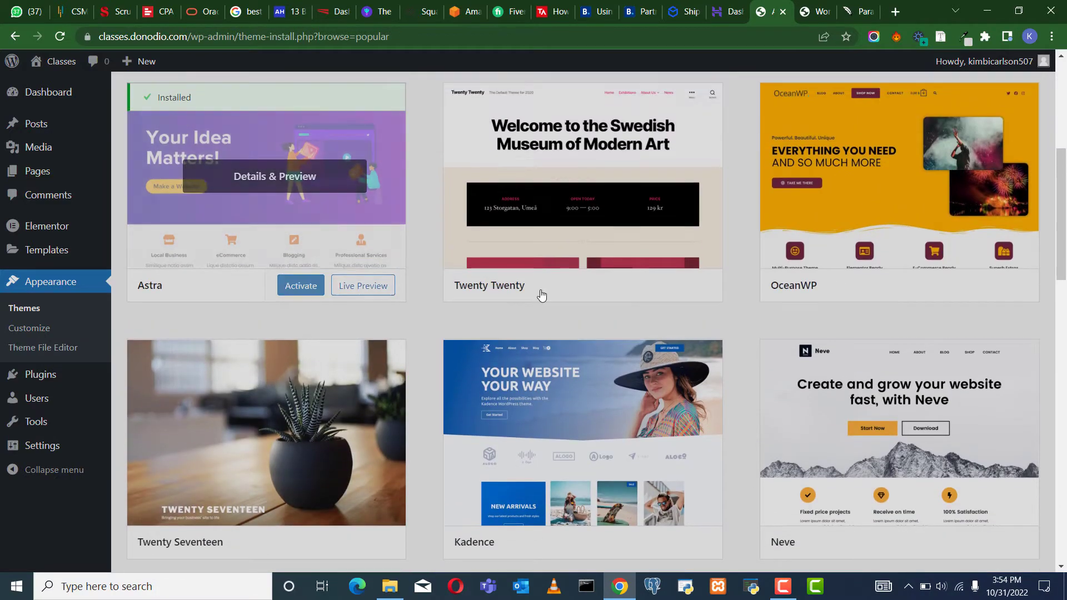
pyautogui.scroll(2, 453, 250)
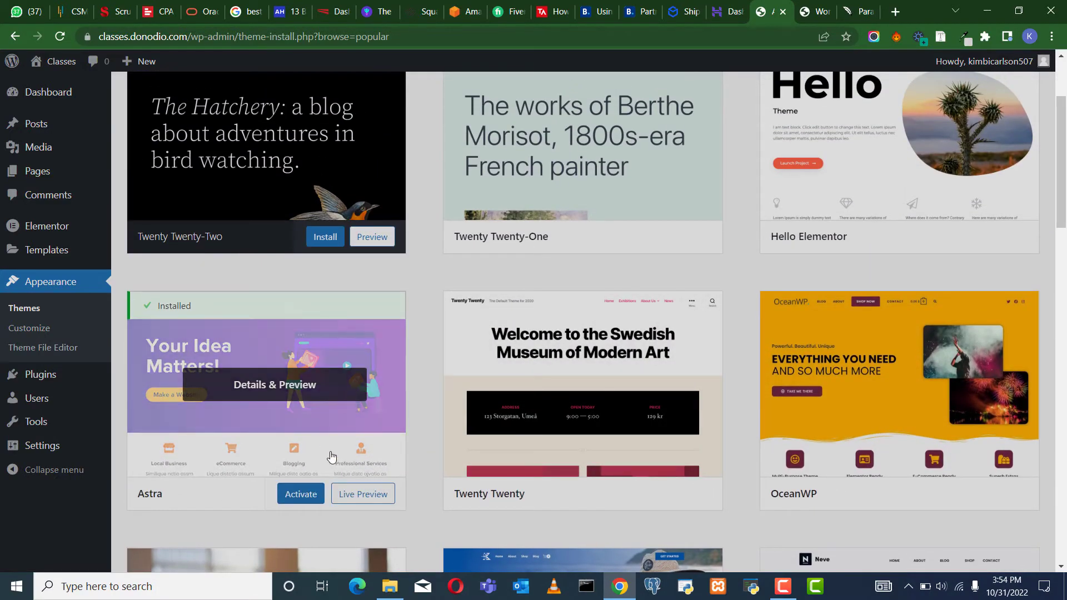
pyautogui.scroll(-2, 319, 485)
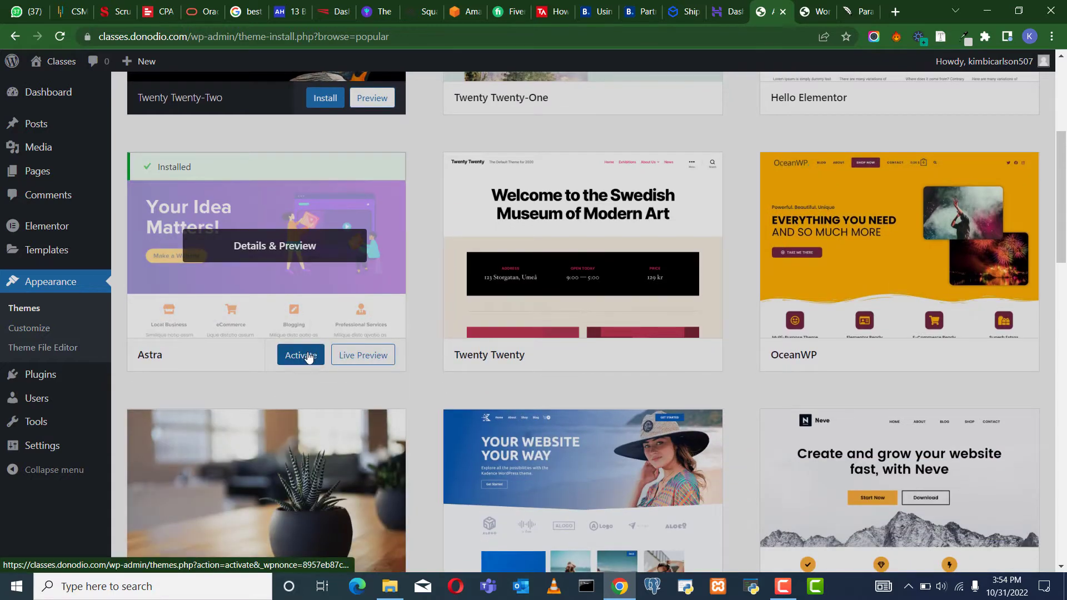
pyautogui.click(309, 356)
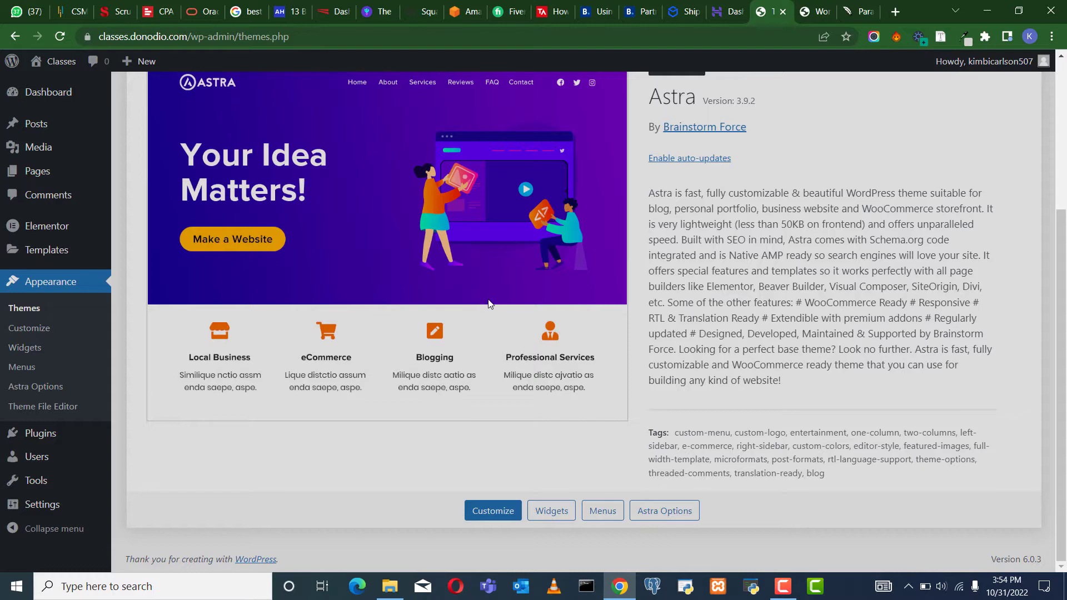
# Install the Starter Templates plugin from Astra's thank-you notice and close the browser tab with the site's missing-theme error.
pyautogui.scroll(4, 488, 303)
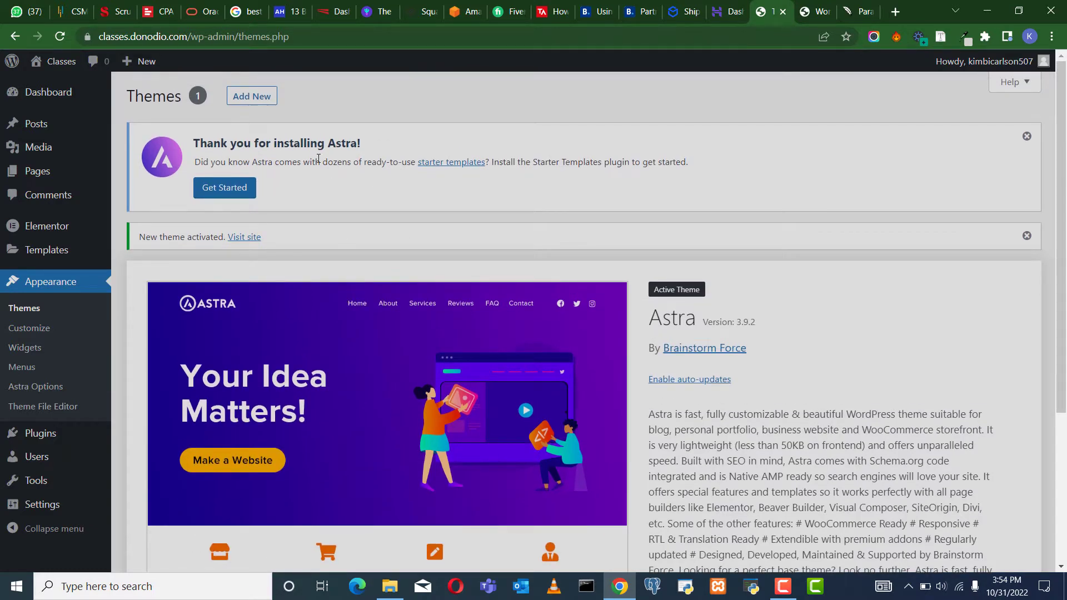
pyautogui.click(232, 192)
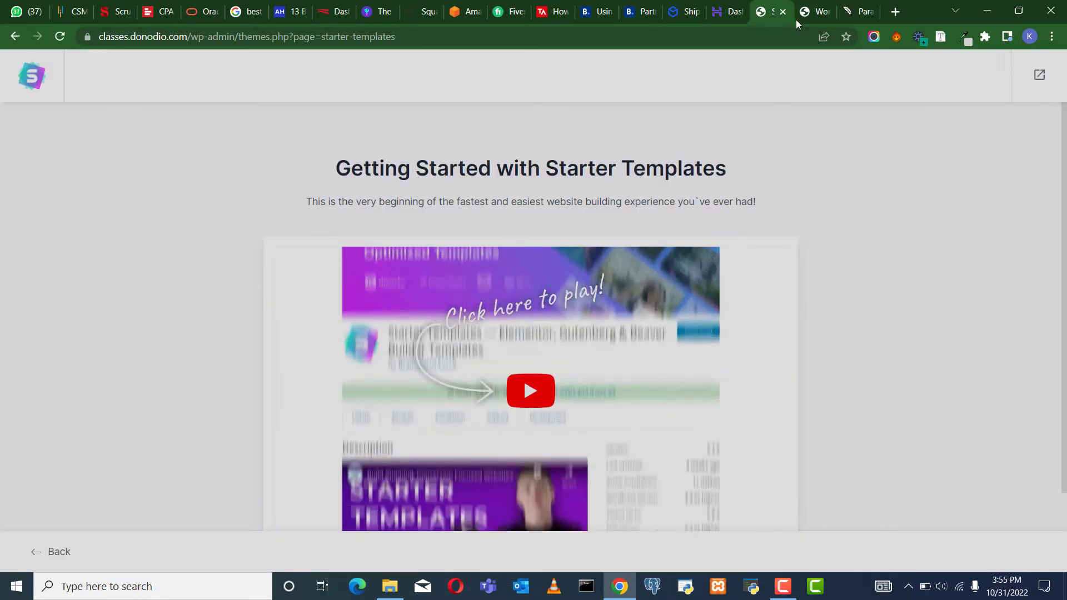
pyautogui.click(817, 17)
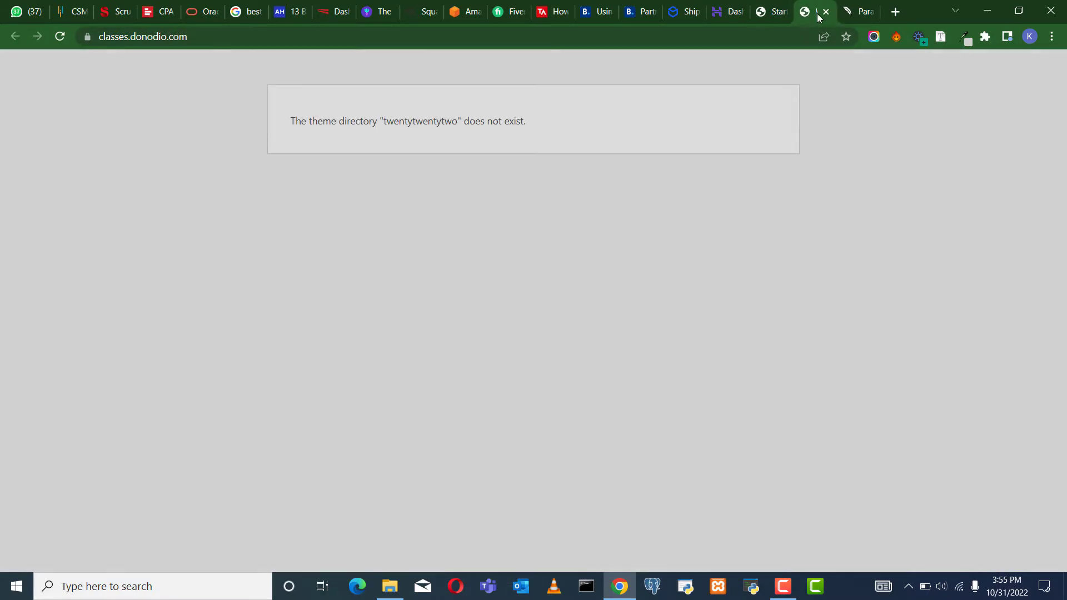
pyautogui.click(825, 12)
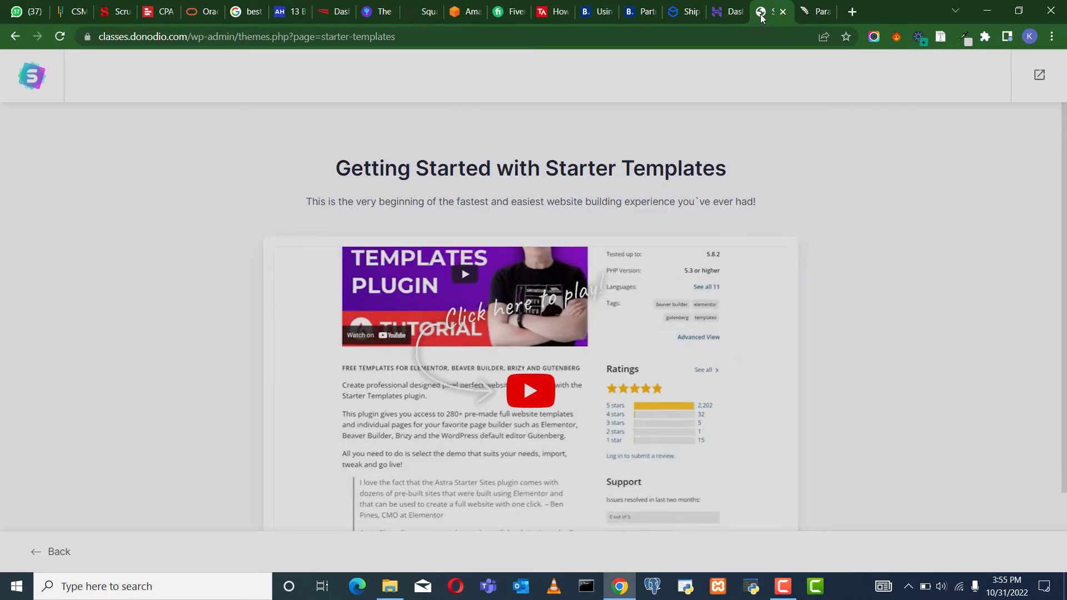
pyautogui.scroll(-2, 597, 313)
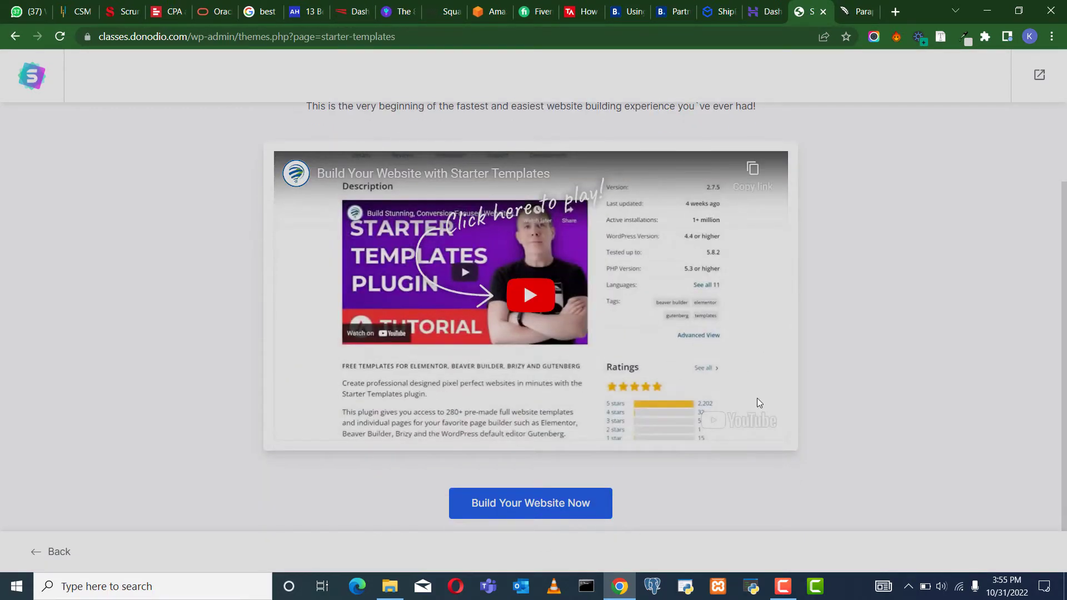
pyautogui.scroll(2, 755, 398)
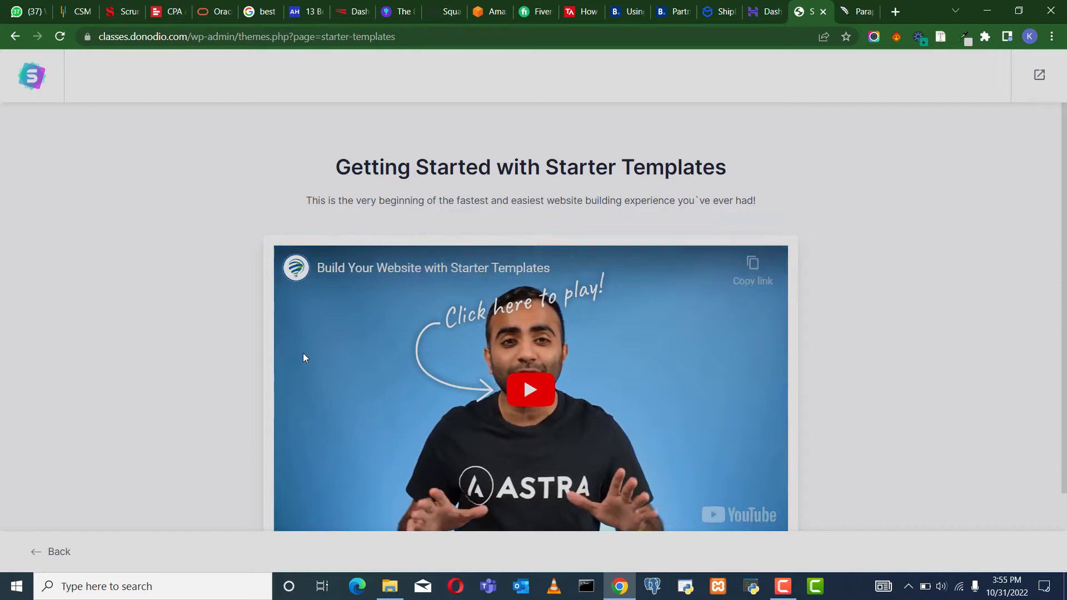
# Return to the dashboard at classes.donodio.com/wp-admin/ and dismiss the Starter Templates welcome banner.
pyautogui.moveTo(231, 39); pyautogui.dragTo(772, 102)
pyautogui.press('BackSpace')
pyautogui.press('Return')
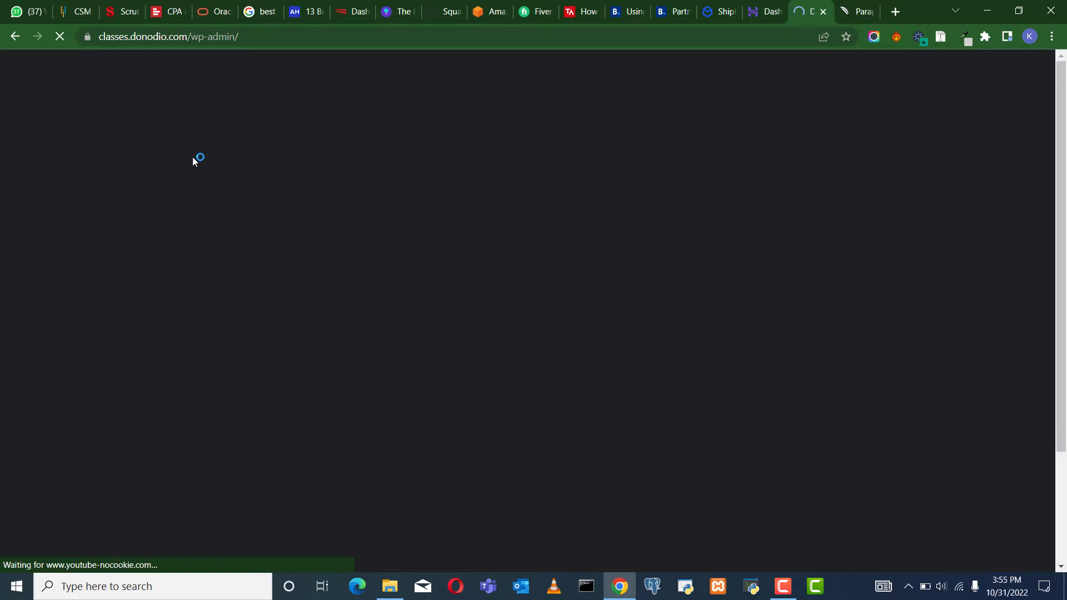
pyautogui.scroll(1, 256, 250)
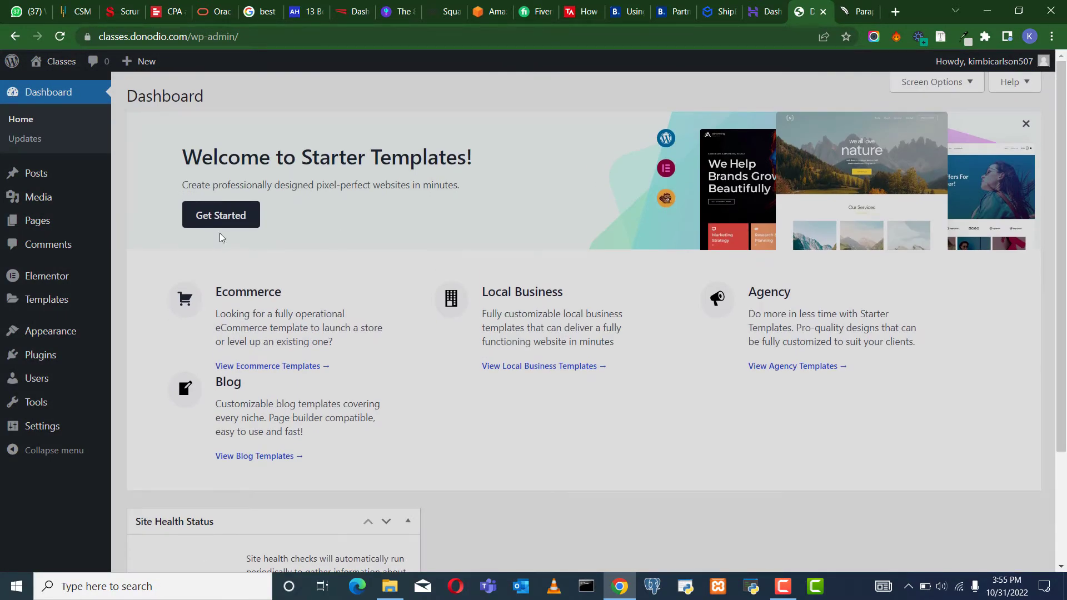
pyautogui.scroll(-3, 367, 340)
pyautogui.scroll(3, 445, 294)
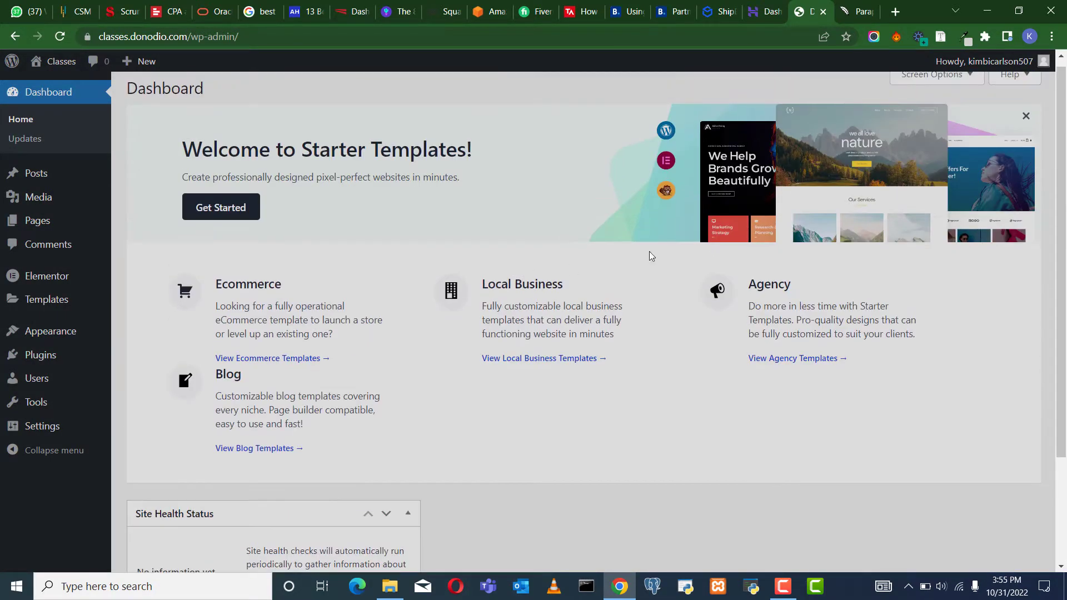
pyautogui.scroll(1, 973, 212)
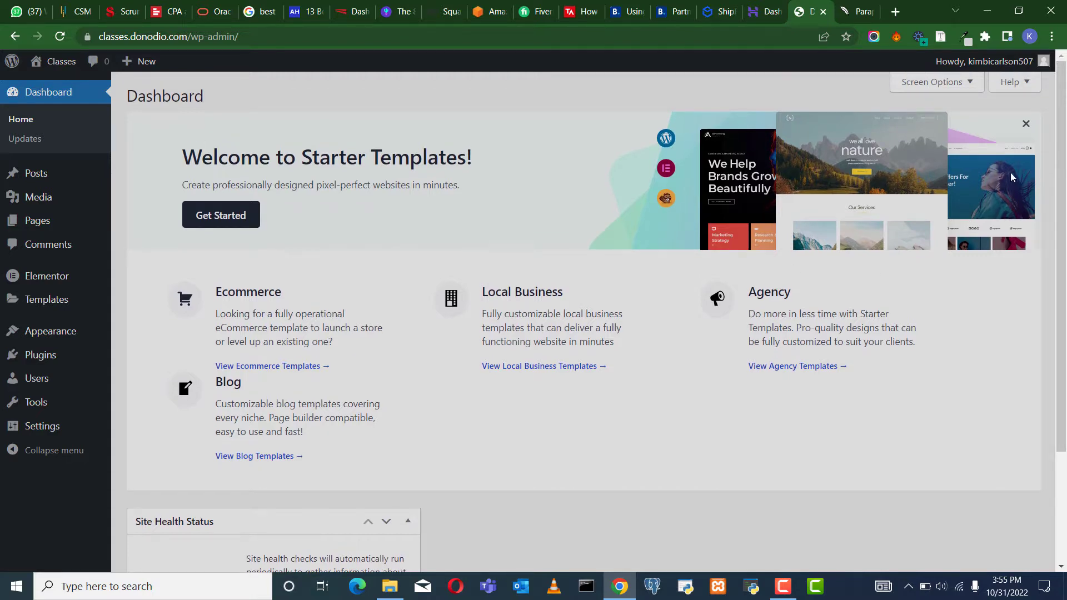
pyautogui.click(1026, 124)
# View the Starter Templates library from the installed plugins list and go back to the list.
pyautogui.moveTo(64, 288)
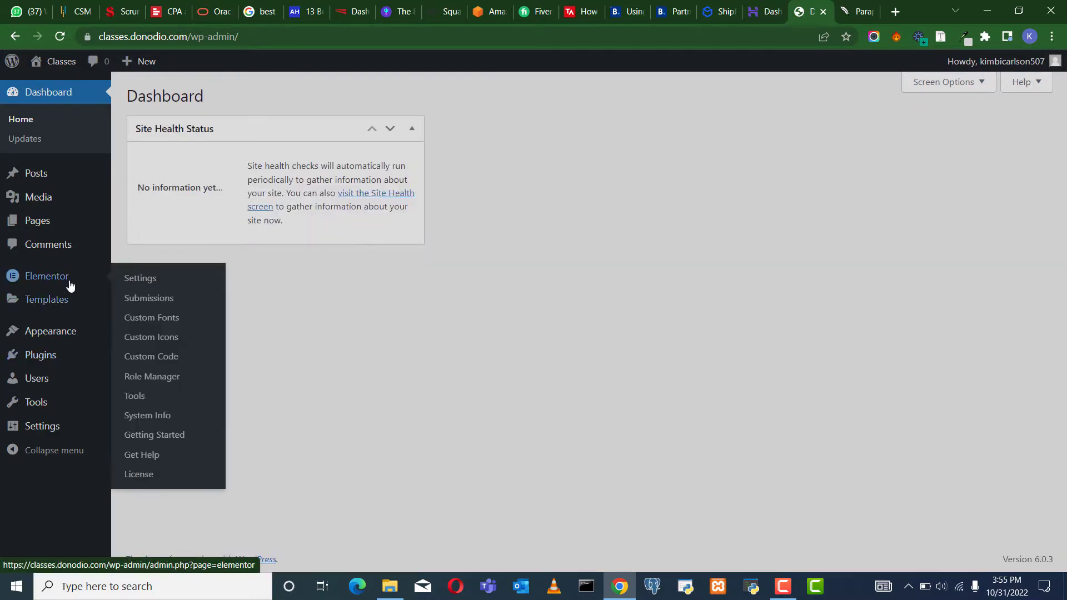
pyautogui.moveTo(65, 340)
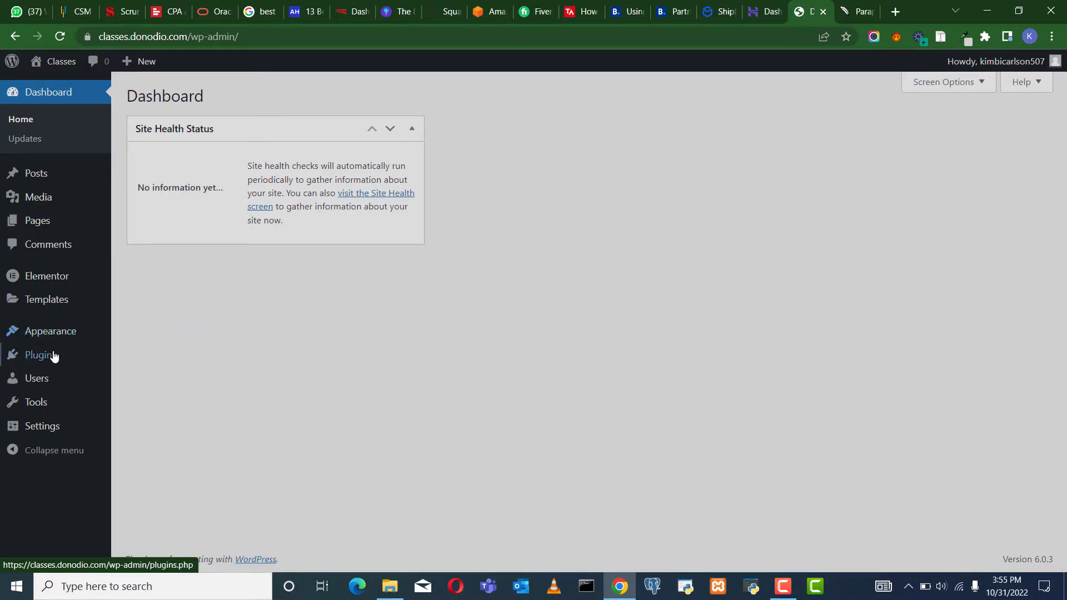
pyautogui.moveTo(45, 358)
pyautogui.click(169, 362)
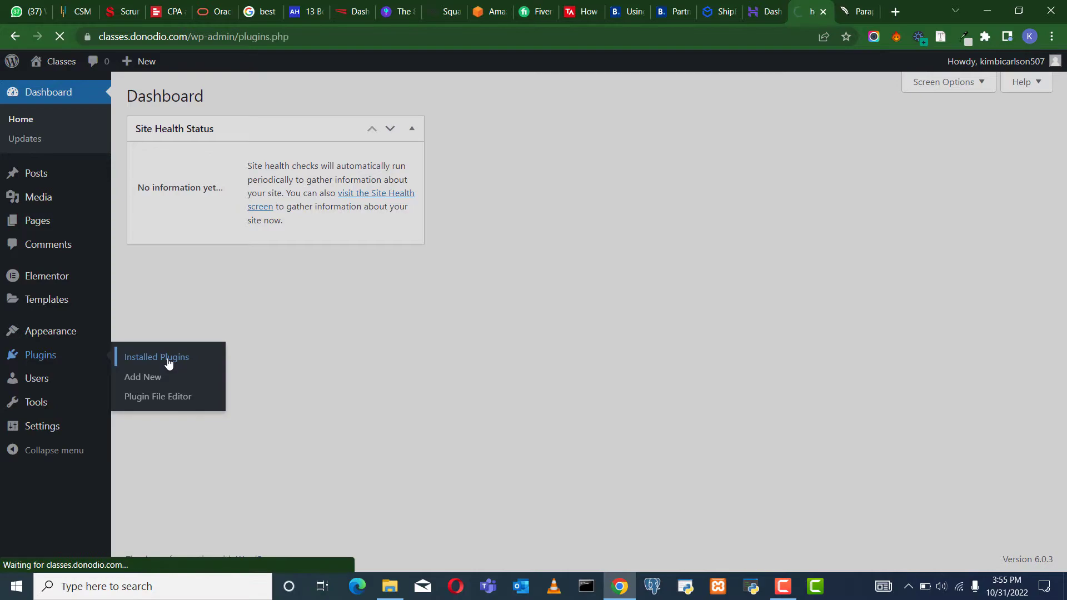
pyautogui.scroll(-6, 229, 373)
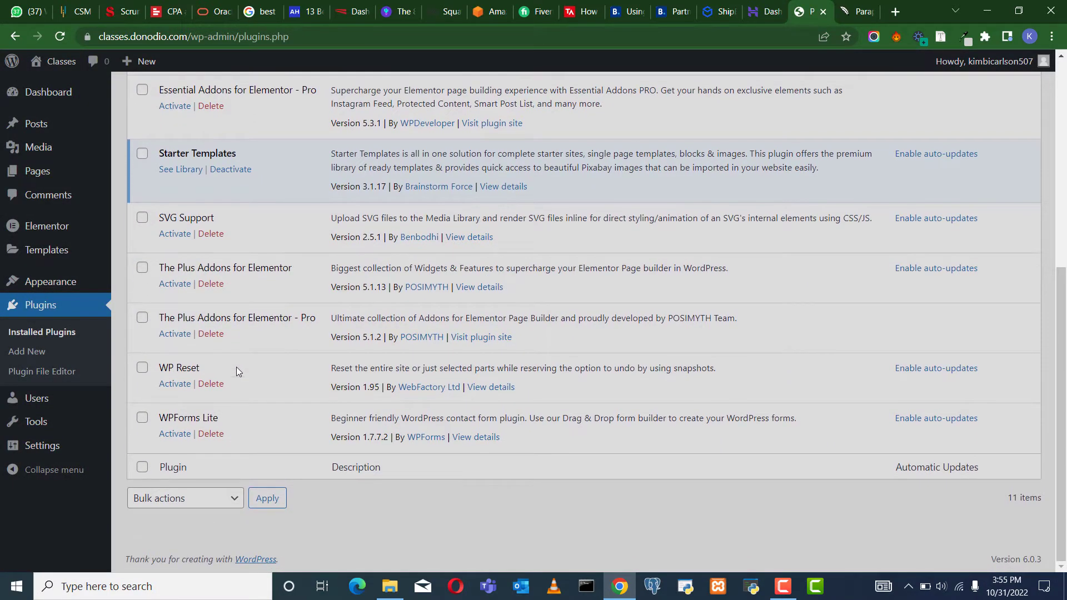
pyautogui.click(189, 174)
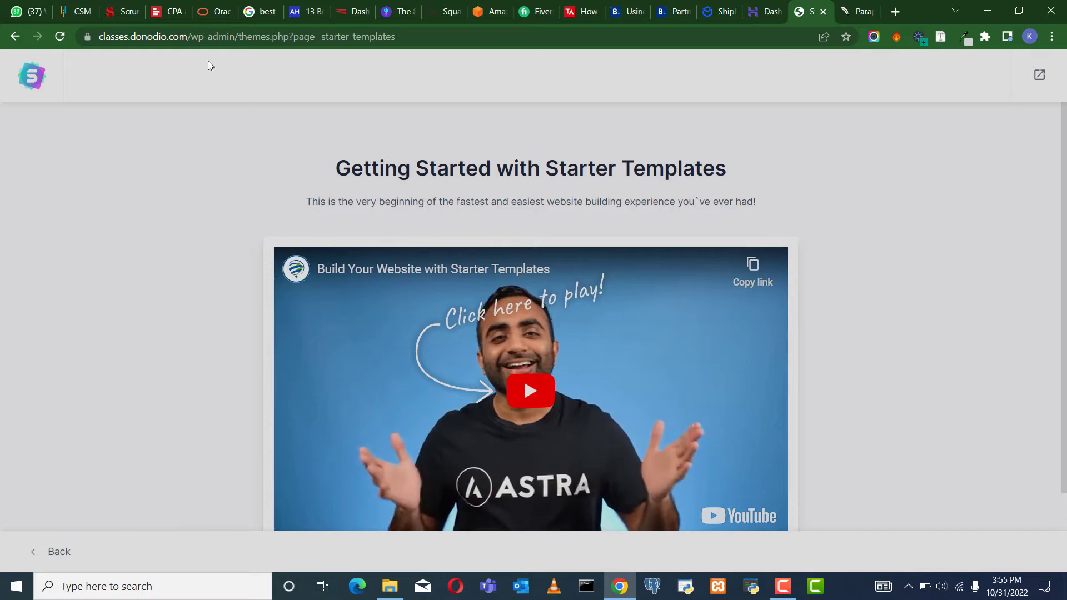
pyautogui.click(16, 38)
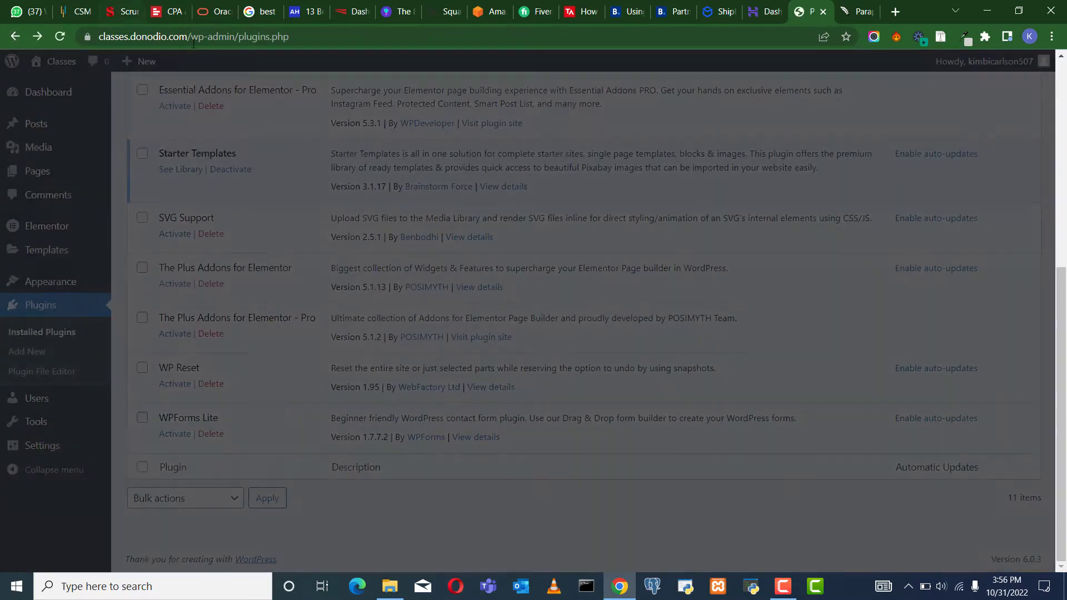
pyautogui.scroll(7, 212, 229)
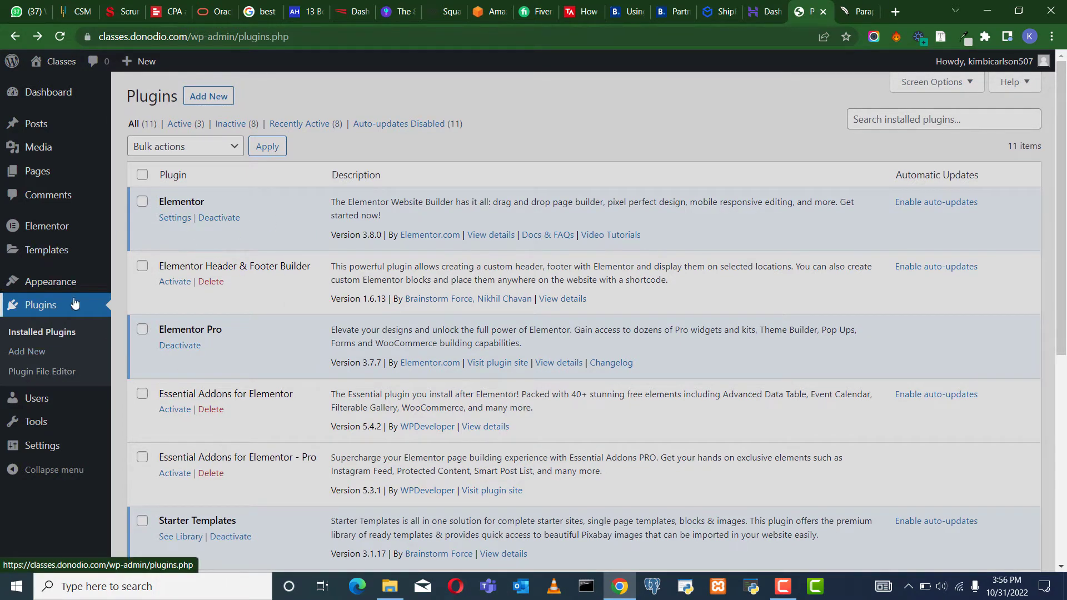
# Search the plugin directory for "elementor" to check whether Elementor Website Builder is active.
pyautogui.click(27, 352)
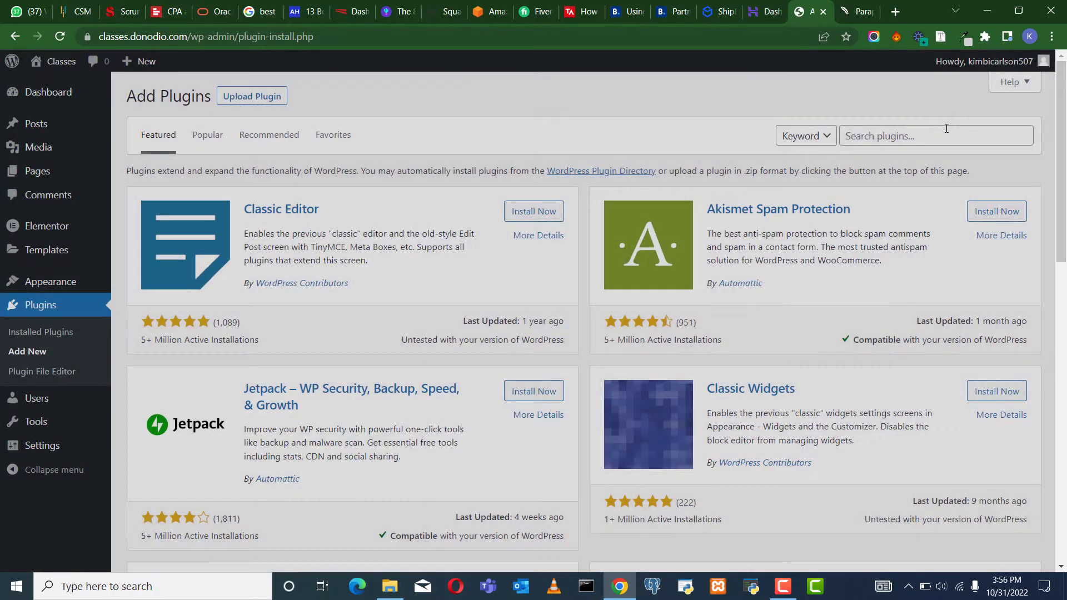
pyautogui.click(927, 136)
pyautogui.write('elementor')
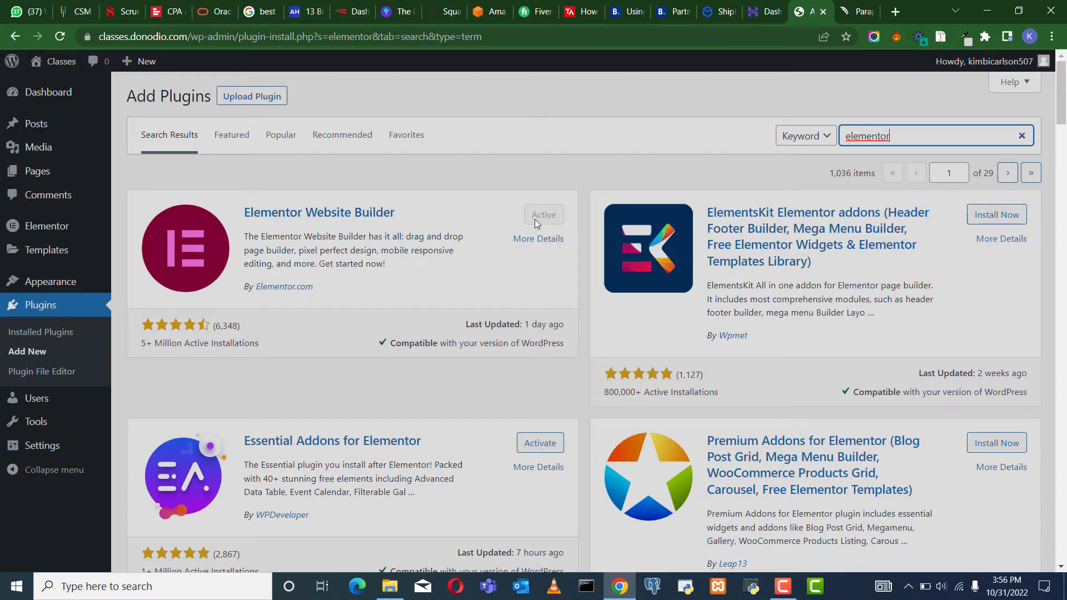
# Return to the installed plugins and open the library of the Starter Templates plugin.
pyautogui.click(32, 342)
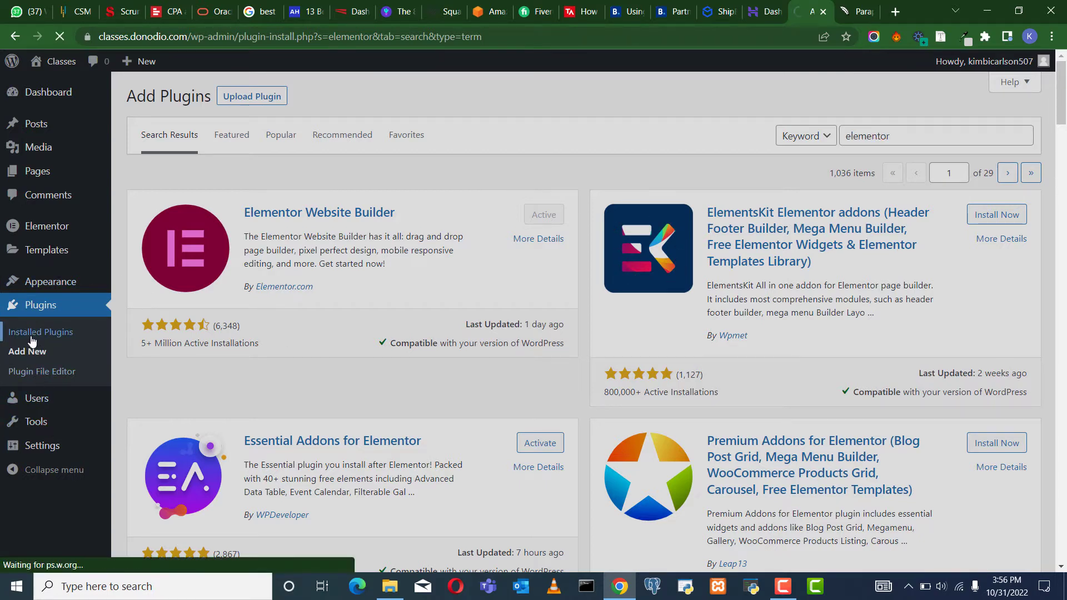
pyautogui.scroll(-10, 301, 267)
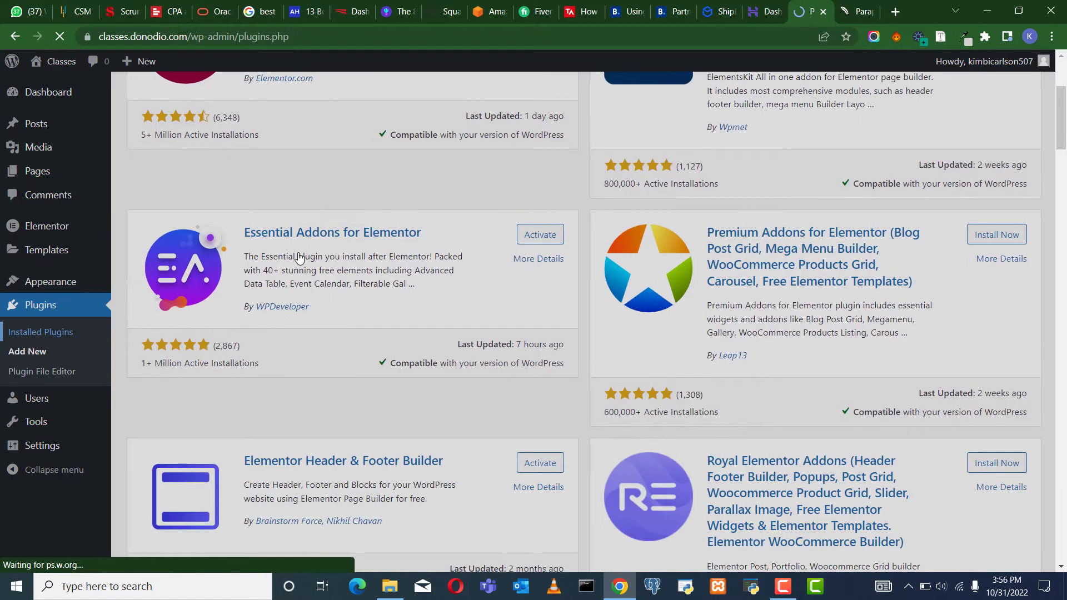
pyautogui.scroll(-5, 300, 278)
pyautogui.scroll(3, 223, 305)
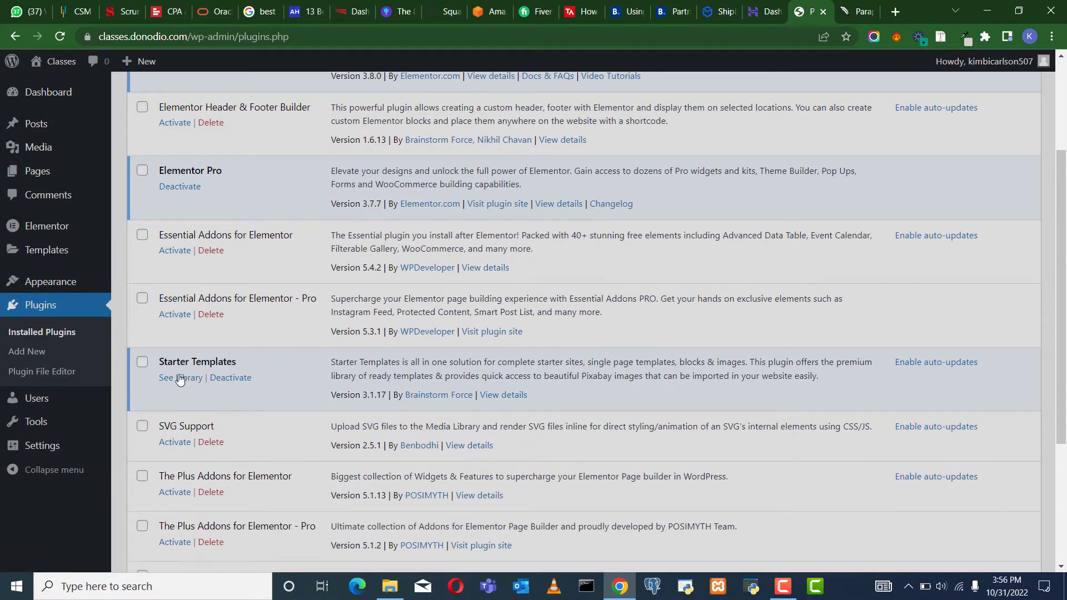
pyautogui.click(181, 382)
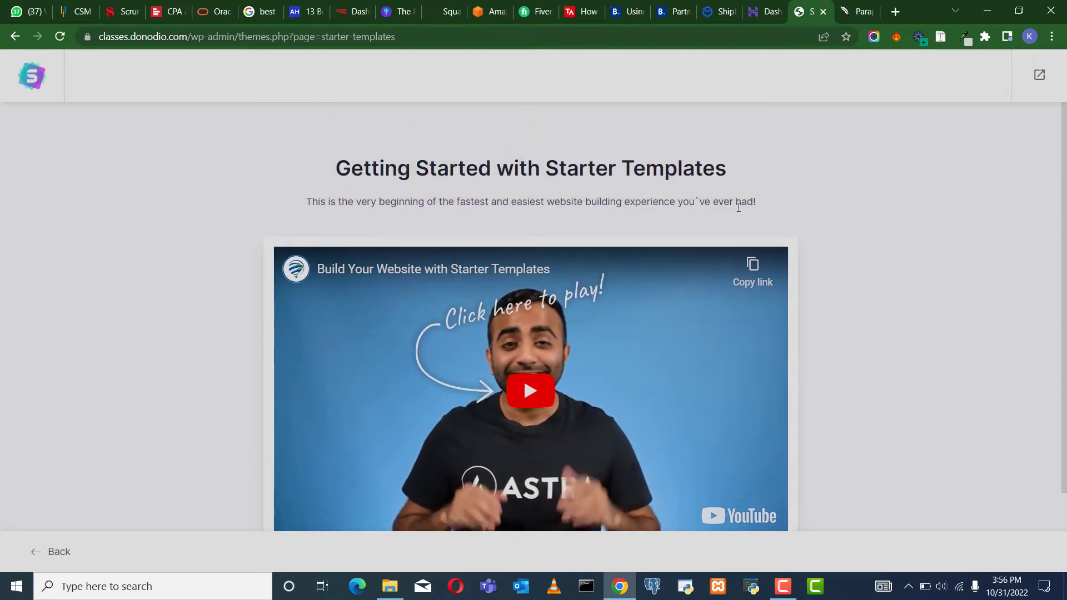
# Start building the website with Starter Templates and choose Elementor as the page builder.
pyautogui.scroll(-2, 616, 375)
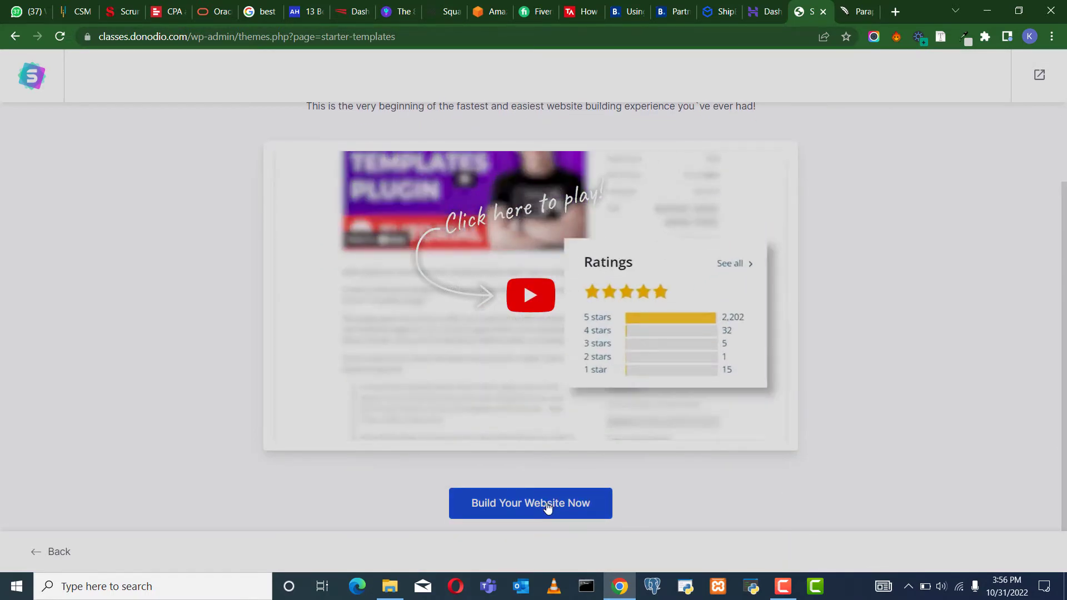
pyautogui.click(552, 504)
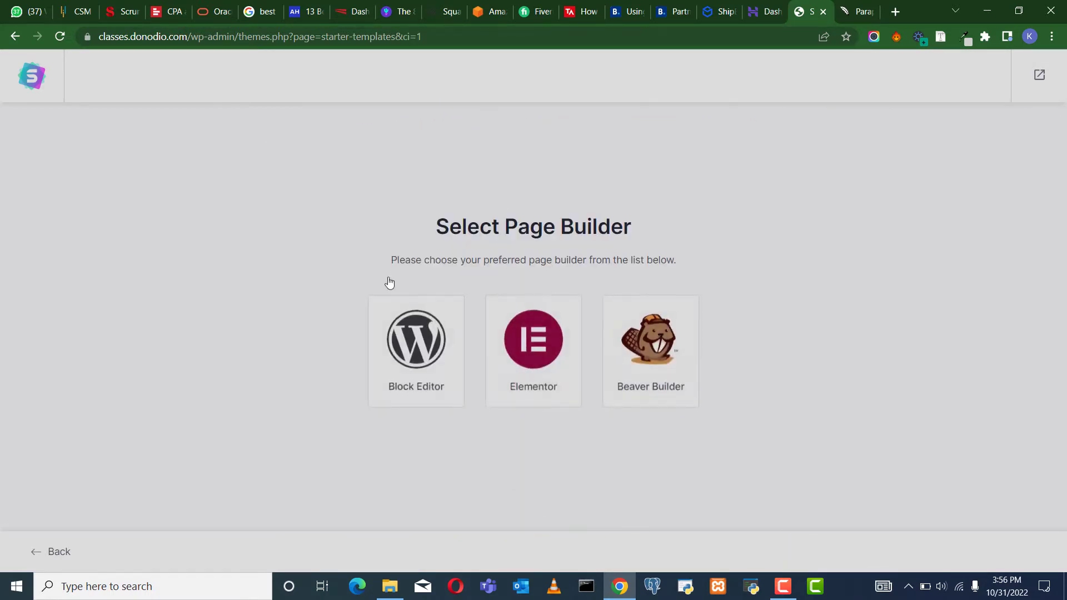
pyautogui.click(538, 347)
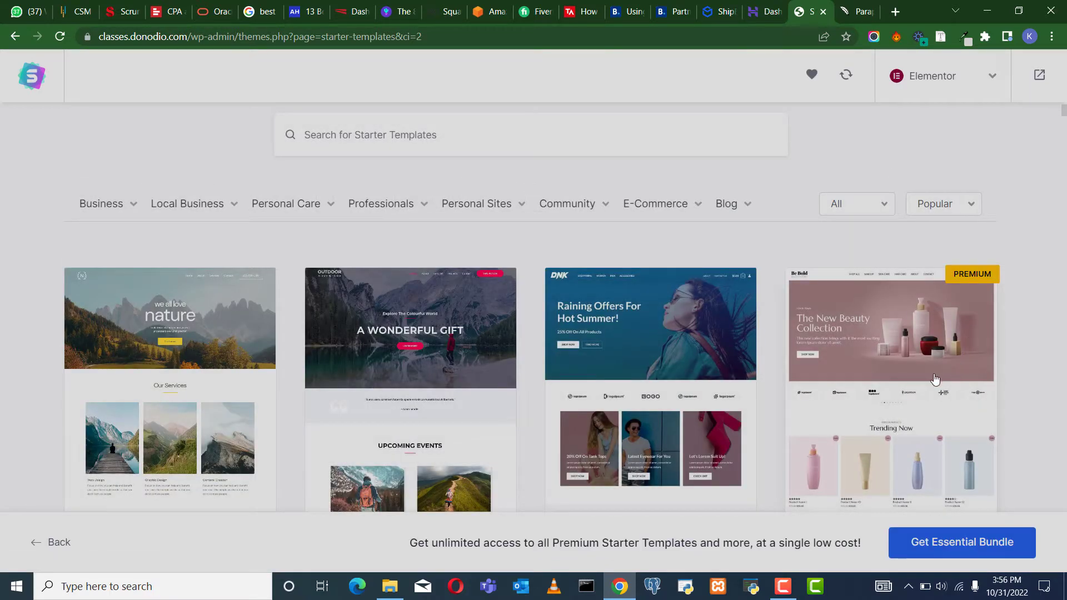
# Browse the Elementor starter templates and choose the Real Estate Consultant template.
pyautogui.scroll(-2, 756, 295)
pyautogui.scroll(4, 722, 288)
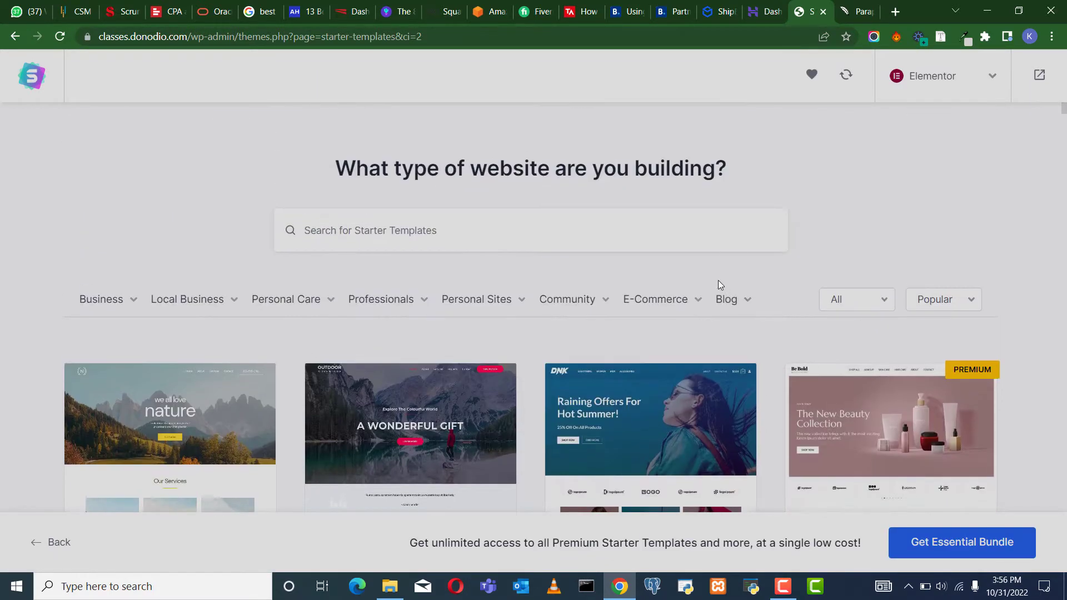
pyautogui.scroll(-6, 367, 338)
pyautogui.scroll(3, 366, 338)
pyautogui.scroll(-1, 356, 312)
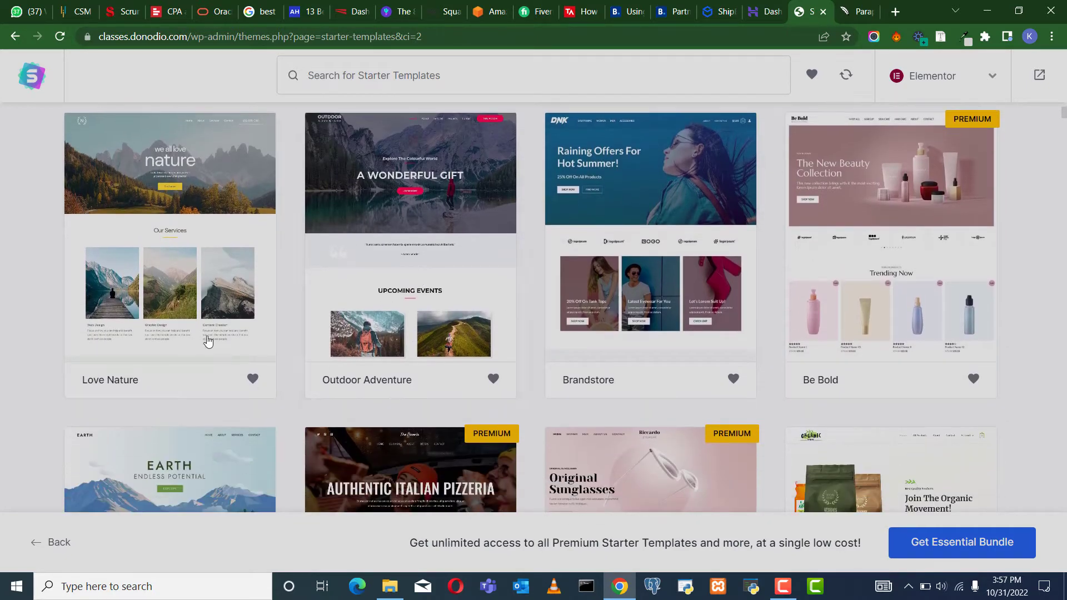
pyautogui.scroll(-2, 516, 378)
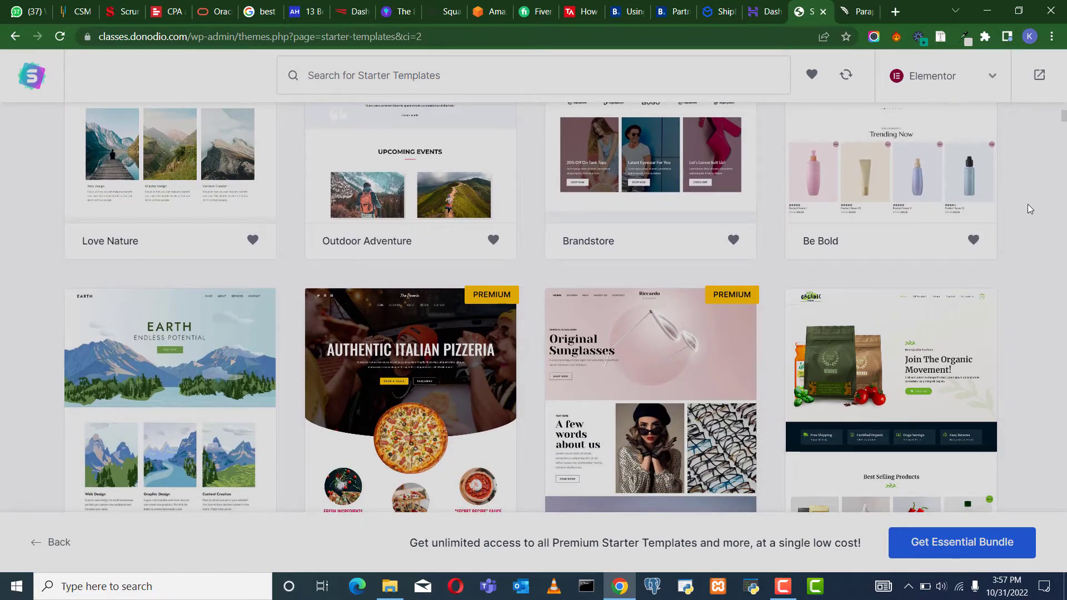
pyautogui.scroll(-15, 1052, 204)
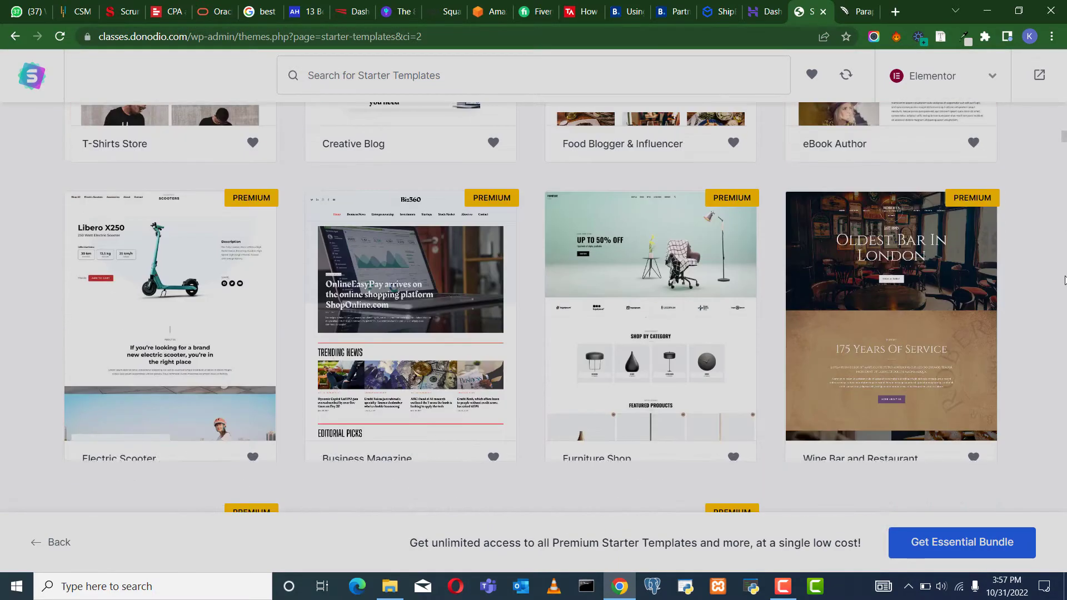
pyautogui.scroll(-16, 1064, 281)
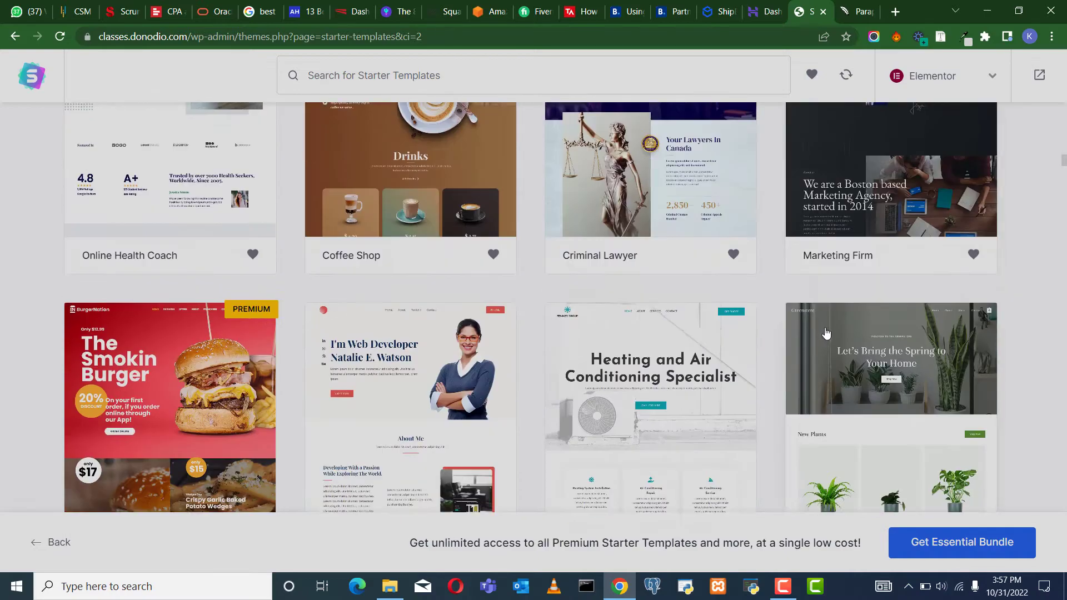
pyautogui.scroll(-15, 826, 332)
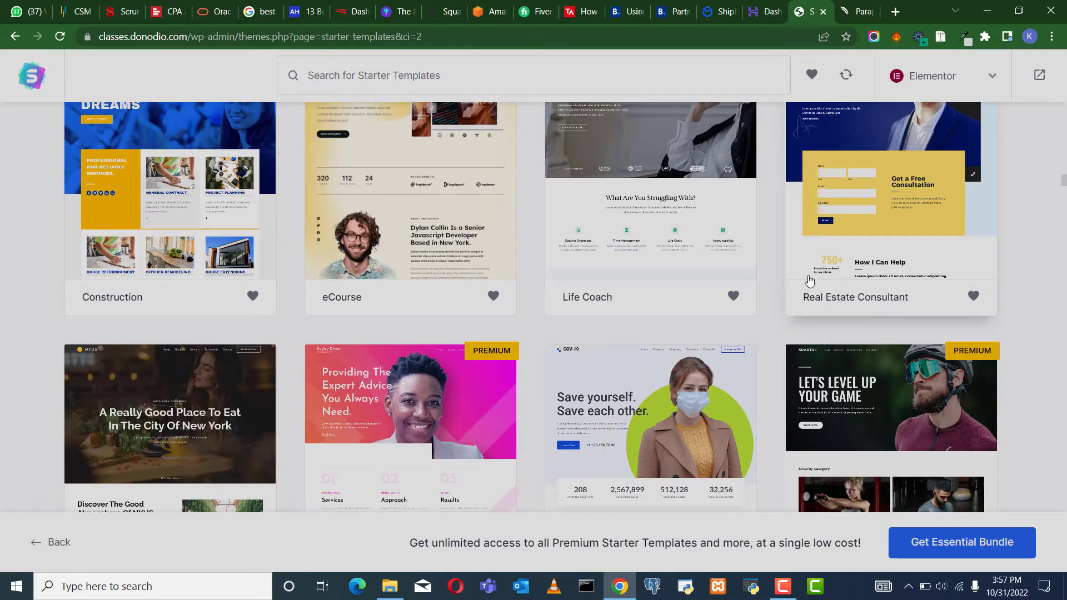
pyautogui.scroll(3, 867, 298)
pyautogui.scroll(-3, 917, 278)
pyautogui.scroll(3, 943, 260)
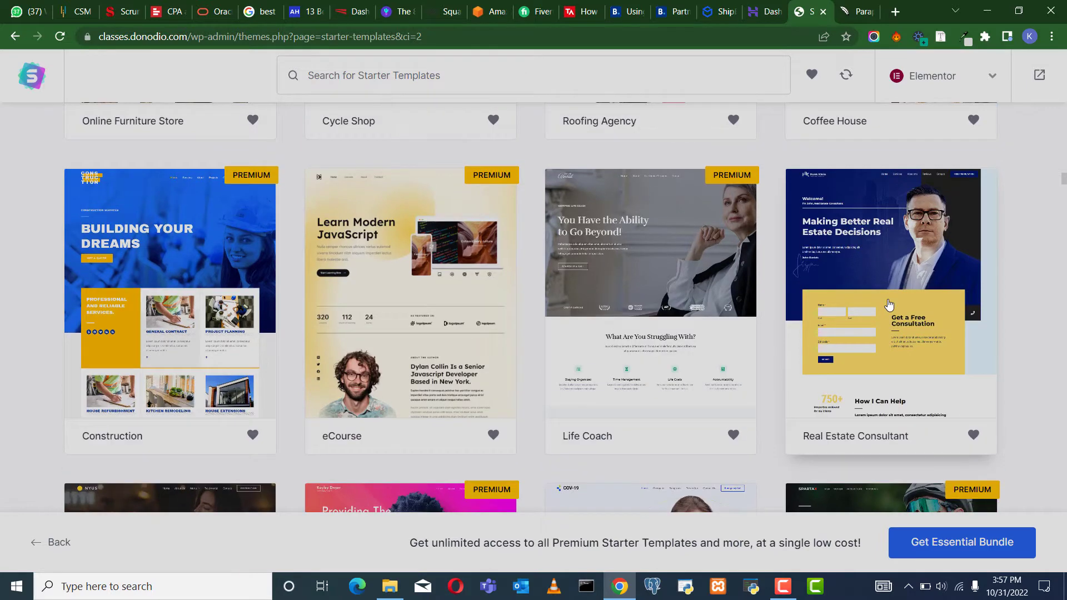
pyautogui.click(890, 305)
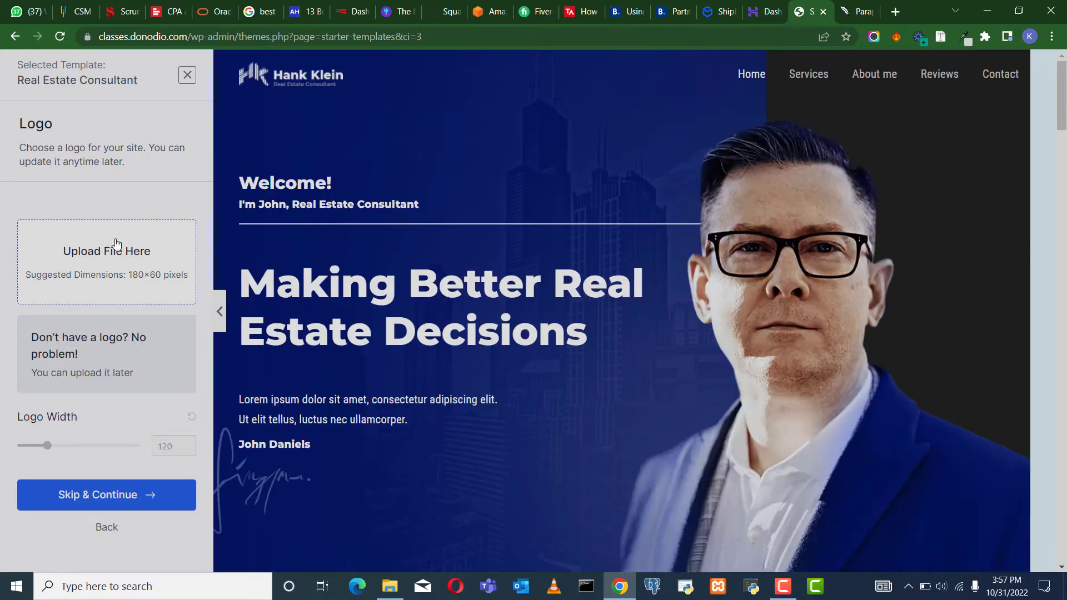
# Review the Real Estate Consultant preview and continue without uploading a logo.
pyautogui.scroll(-20, 585, 228)
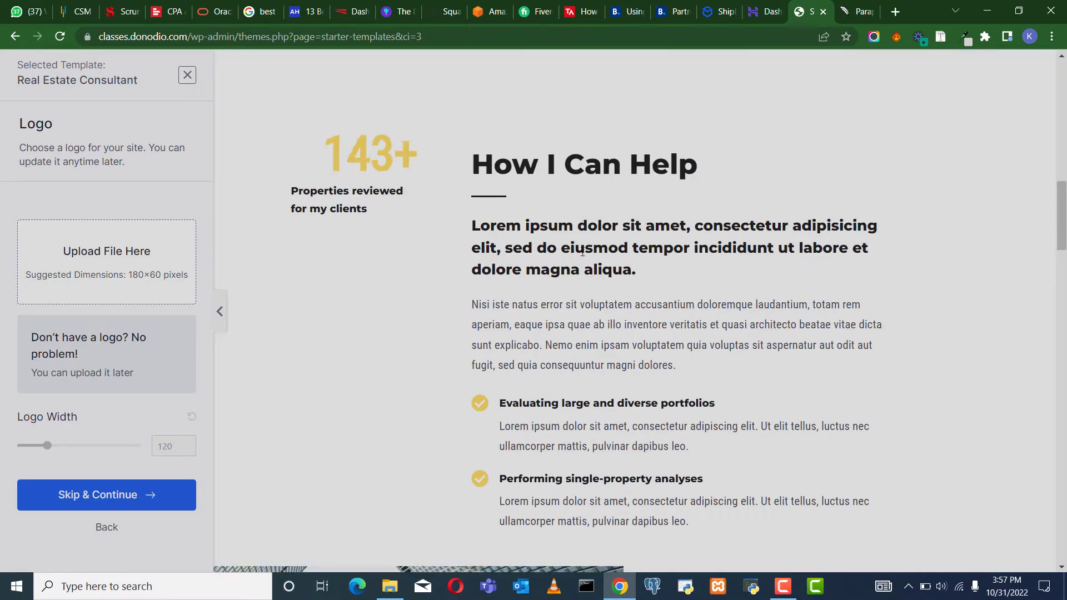
pyautogui.scroll(-20, 564, 246)
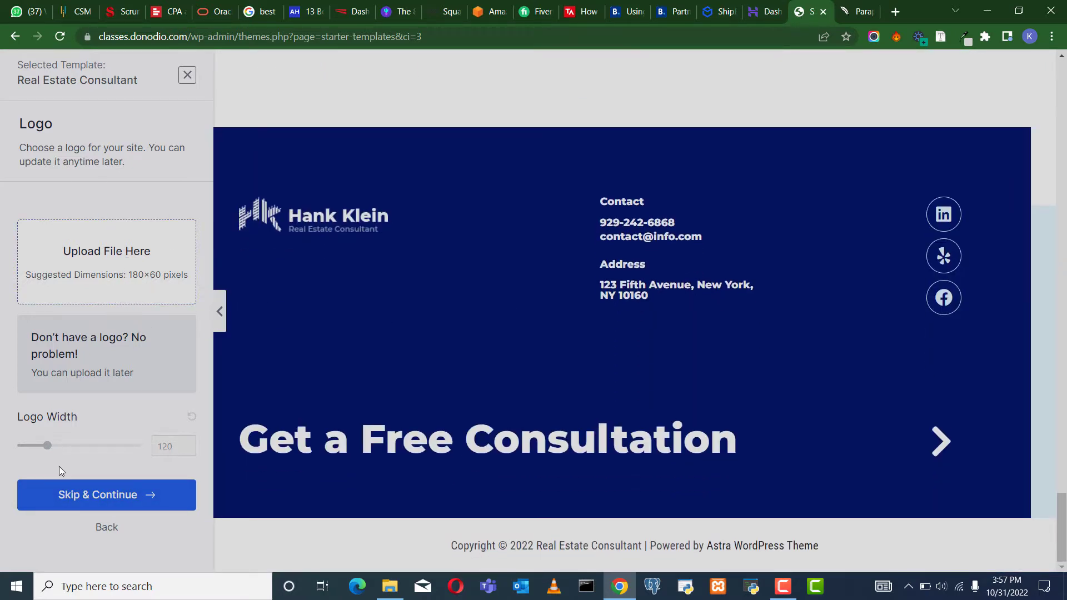
pyautogui.scroll(15, 300, 398)
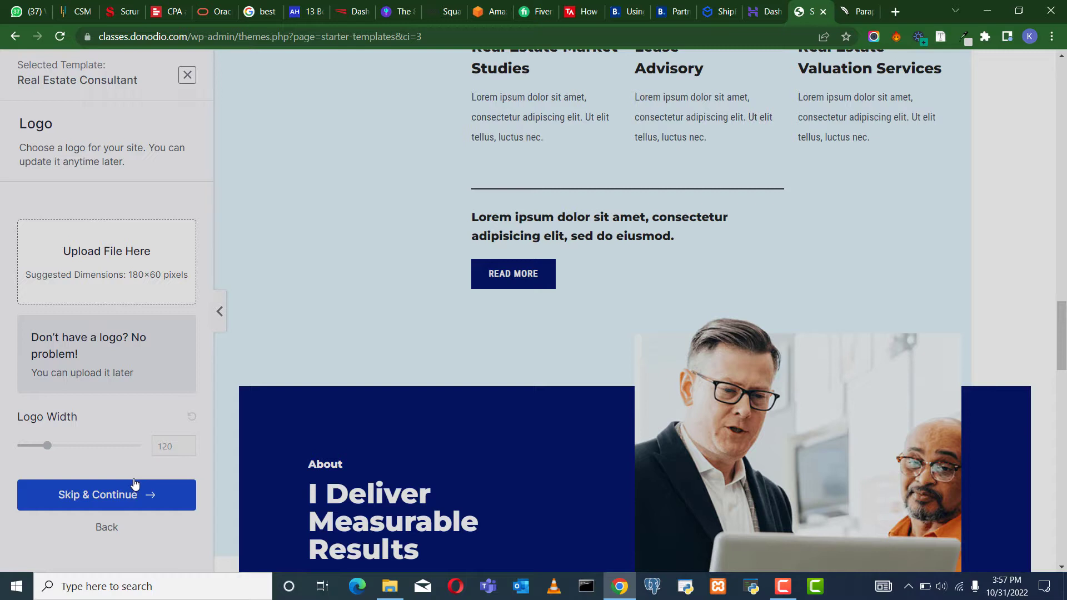
pyautogui.click(147, 504)
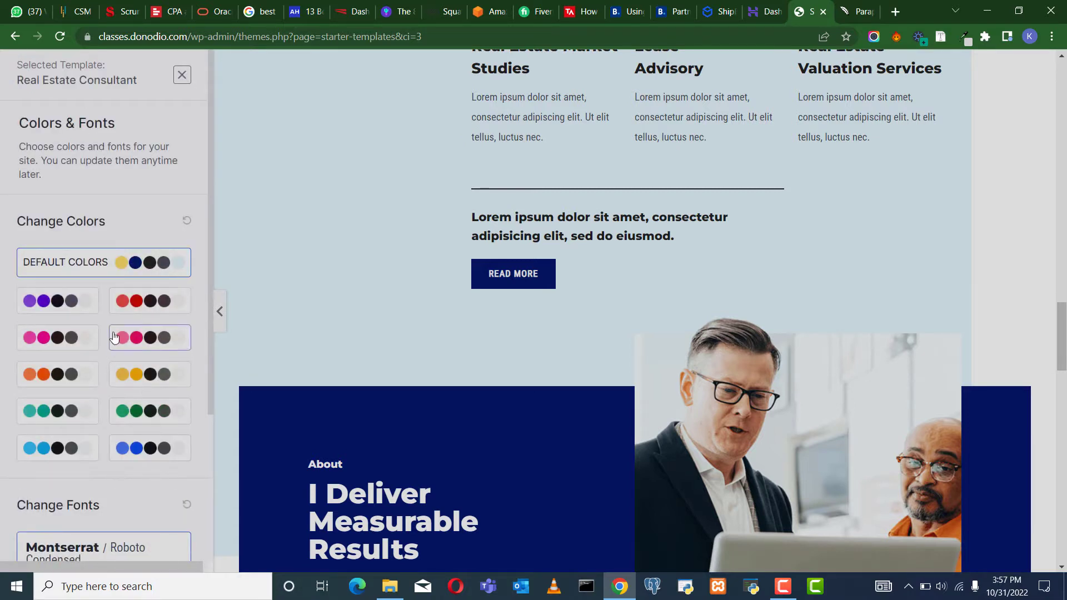
# Keep the default colors and the Montserrat / Roboto Condensed fonts and continue to the last setup step.
pyautogui.scroll(-4, 170, 258)
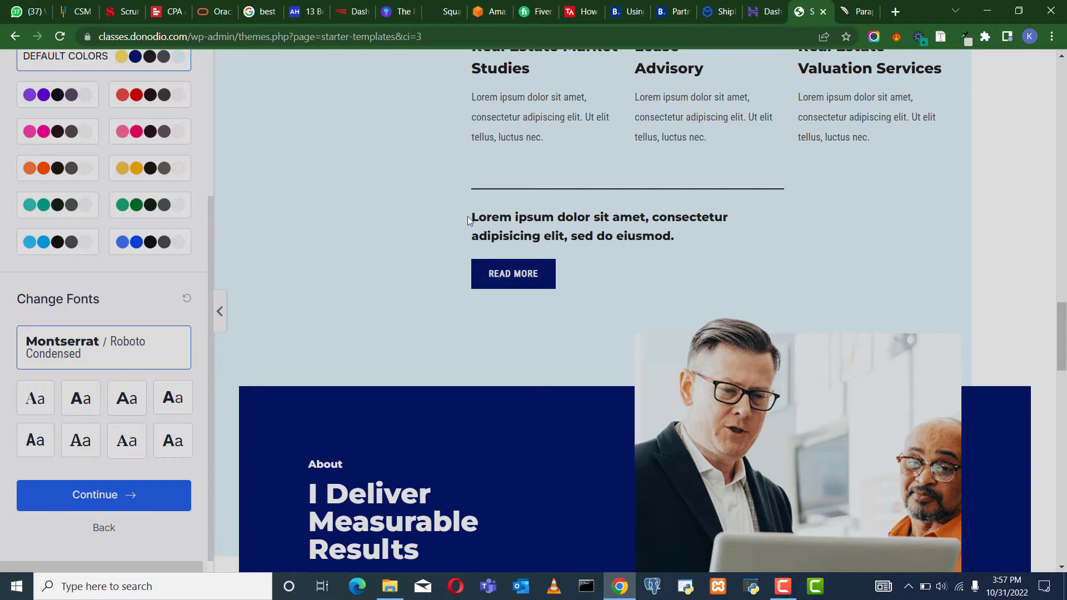
pyautogui.scroll(10, 470, 228)
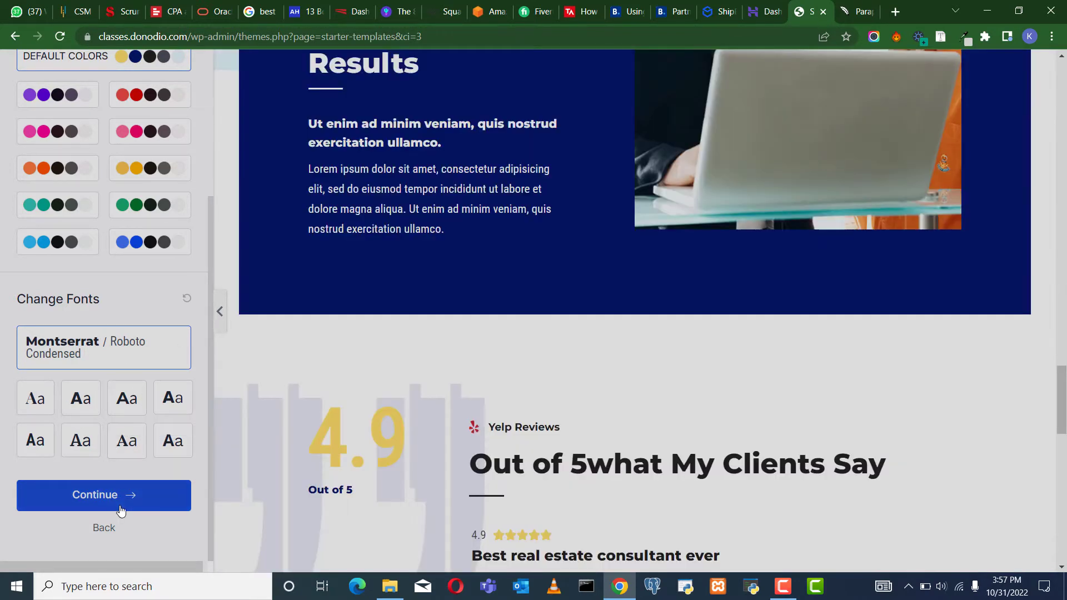
pyautogui.click(111, 501)
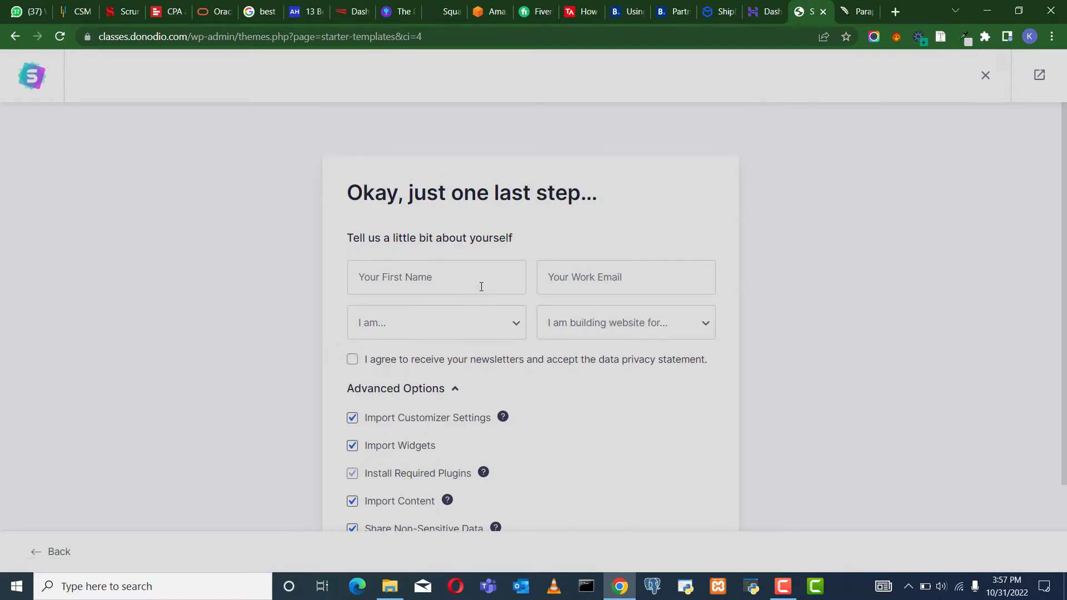
# Build the website with the personal details left empty and all advanced import options enabled.
pyautogui.scroll(-2, 492, 336)
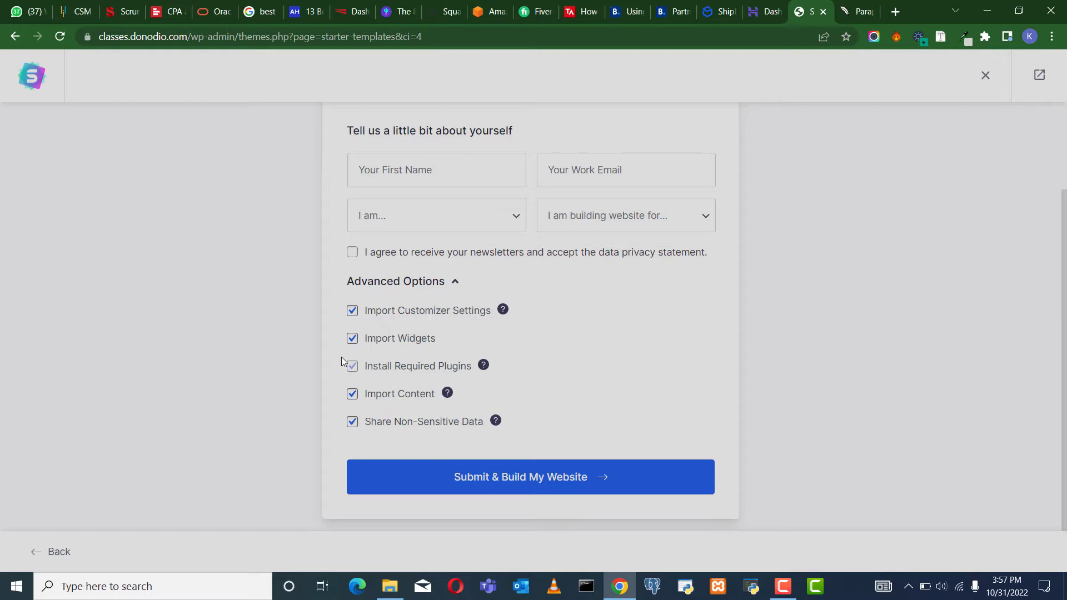
pyautogui.scroll(2, 380, 206)
pyautogui.scroll(-2, 536, 341)
pyautogui.click(592, 480)
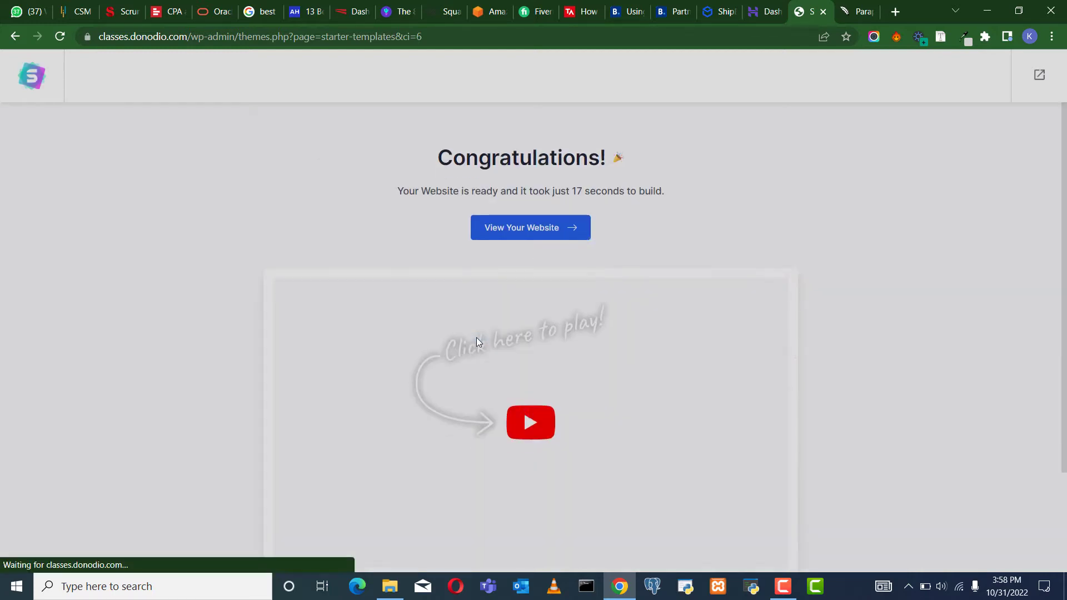
# Look over the completion page and open the finished website from it.
pyautogui.scroll(-2, 651, 288)
pyautogui.scroll(2, 650, 287)
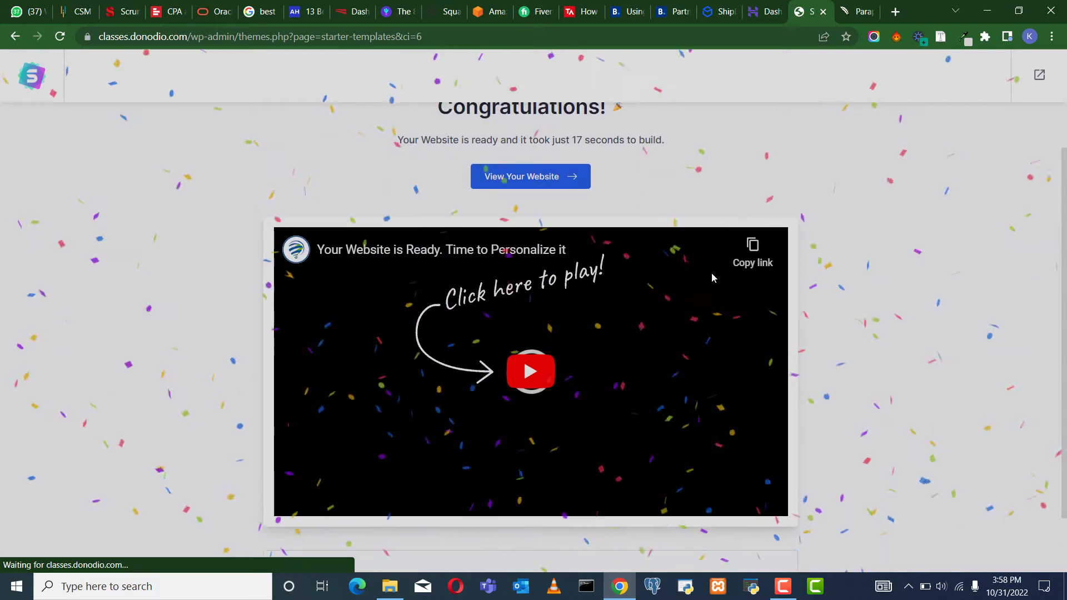
pyautogui.scroll(-3, 576, 249)
pyautogui.scroll(3, 576, 250)
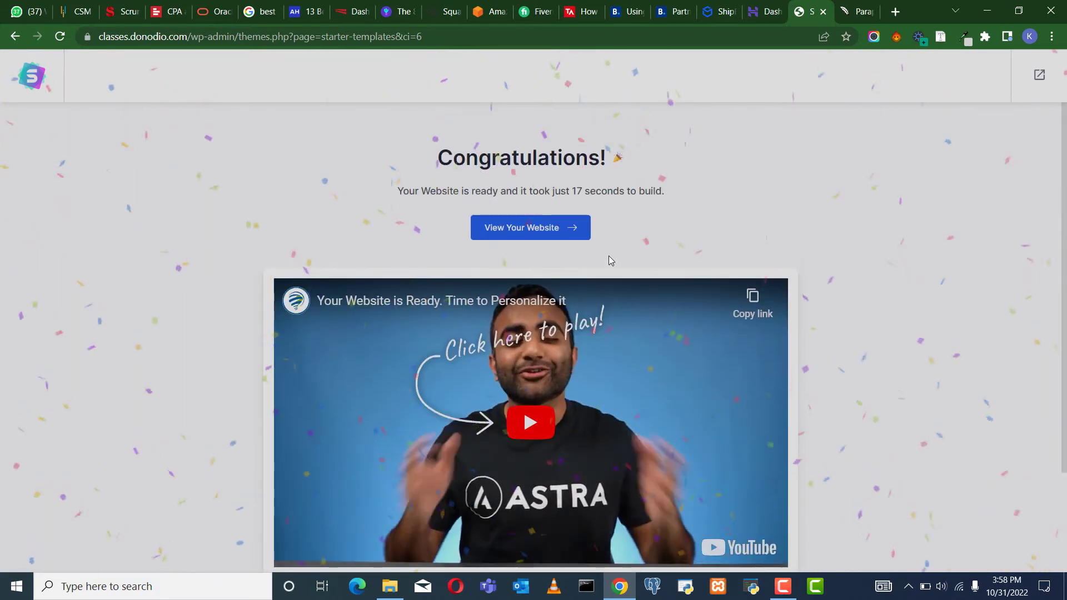
pyautogui.scroll(-1, 617, 374)
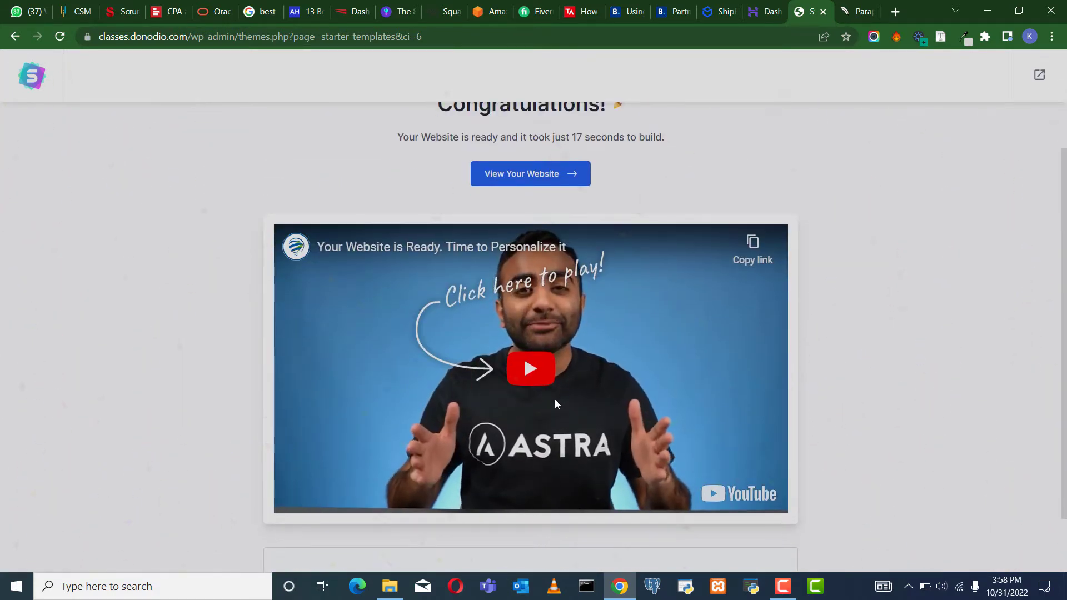
pyautogui.scroll(1, 555, 399)
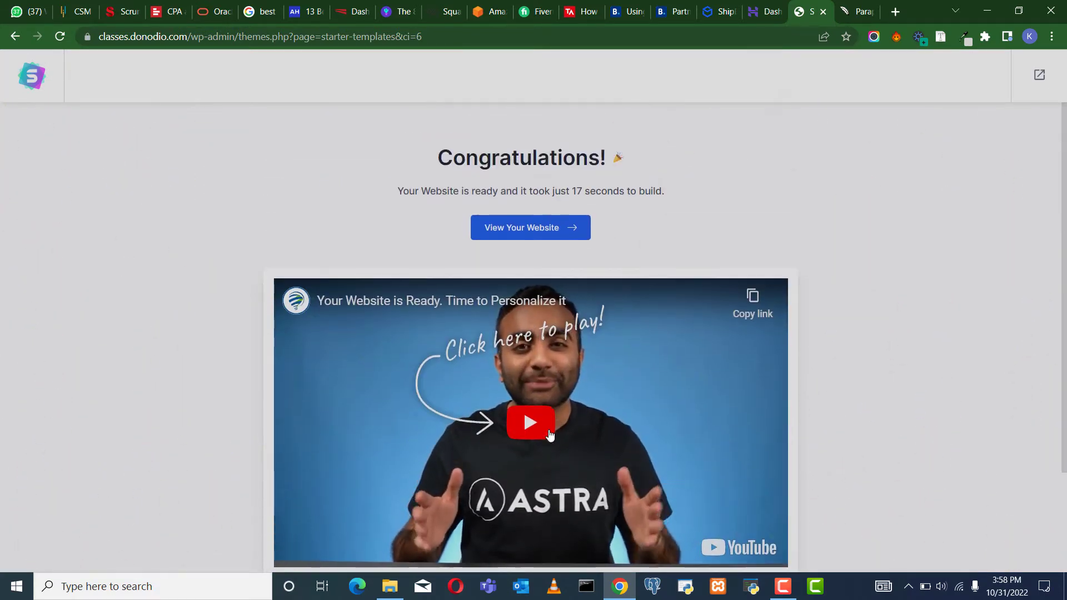
pyautogui.click(512, 229)
# Shorten the Starter Templates page address to classes.donodio.com and load the site's home page.
pyautogui.click(765, 7)
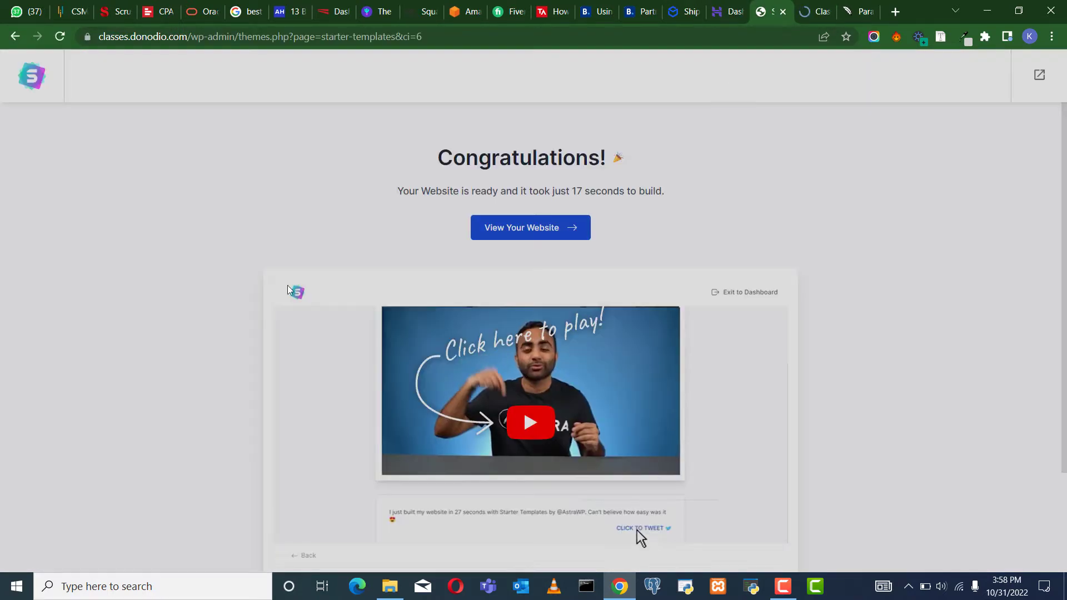
pyautogui.moveTo(193, 43); pyautogui.dragTo(882, 105)
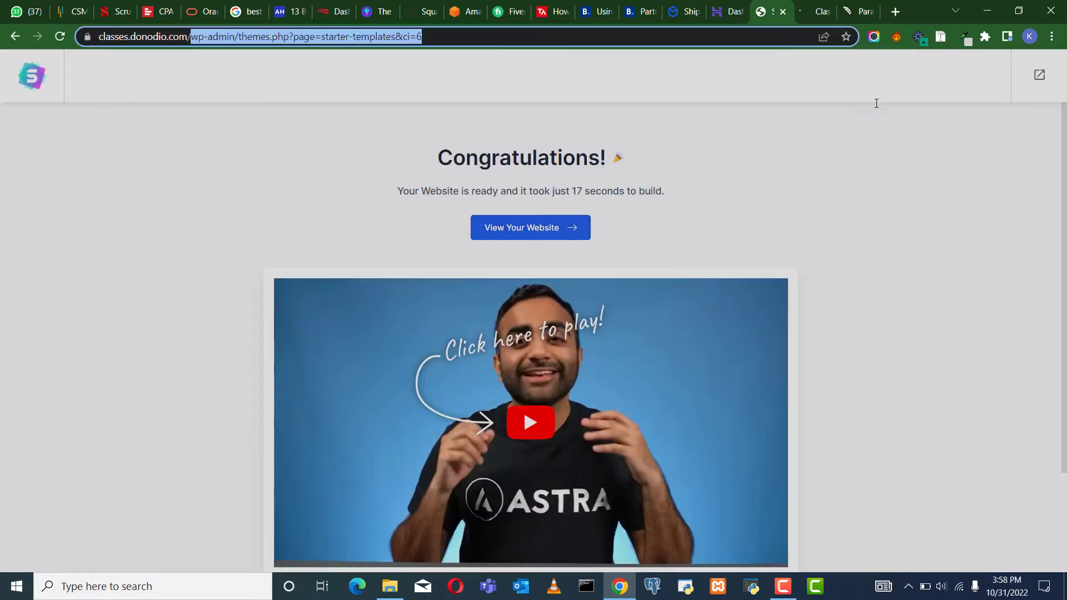
pyautogui.press('BackSpace')
pyautogui.press('Return')
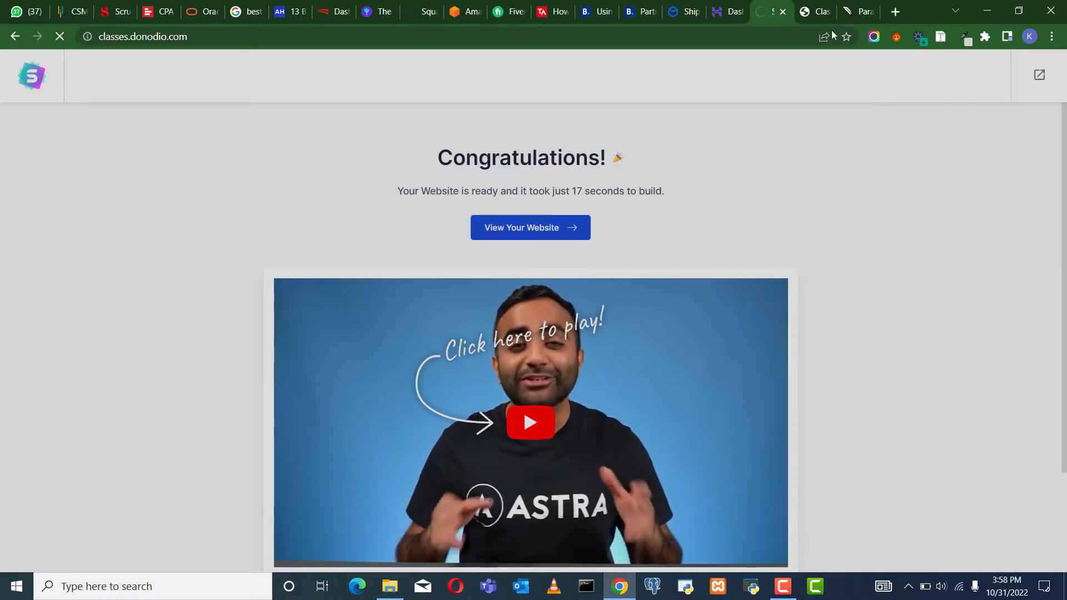
# Switch to the newly opened website, look through its home page and open the Services page.
pyautogui.click(812, 11)
pyautogui.scroll(-7, 585, 240)
pyautogui.scroll(-20, 585, 241)
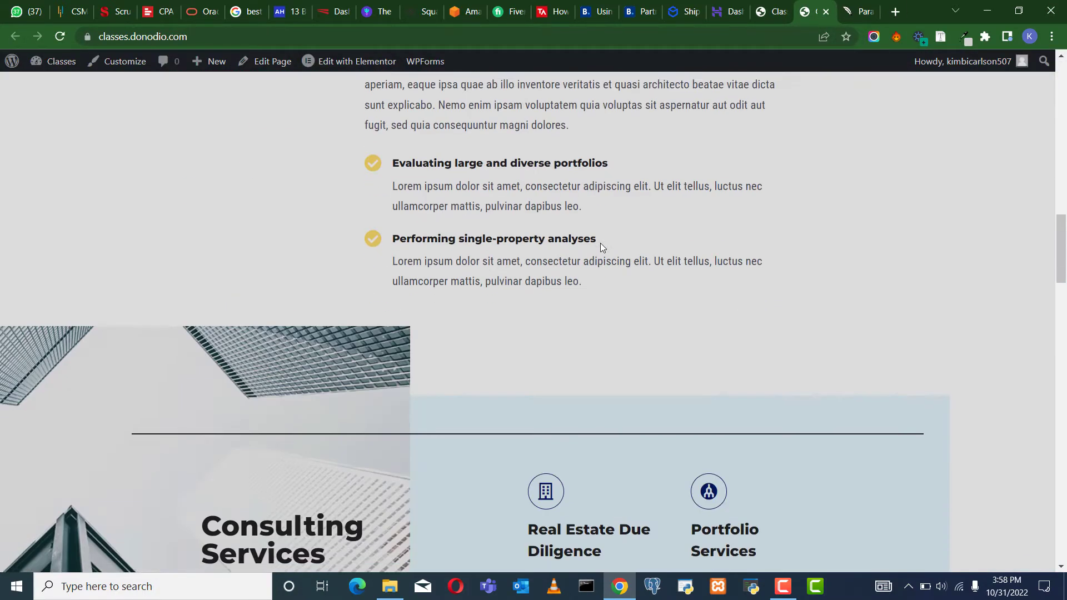
pyautogui.scroll(20, 993, 343)
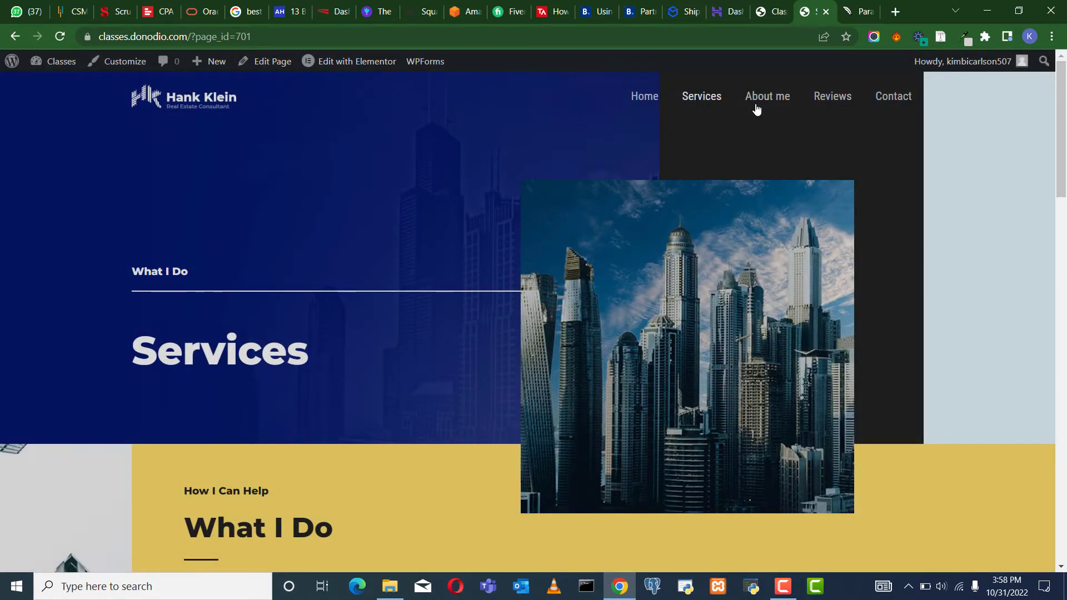
# Open the website's About me page and look through its content.
pyautogui.click(767, 118)
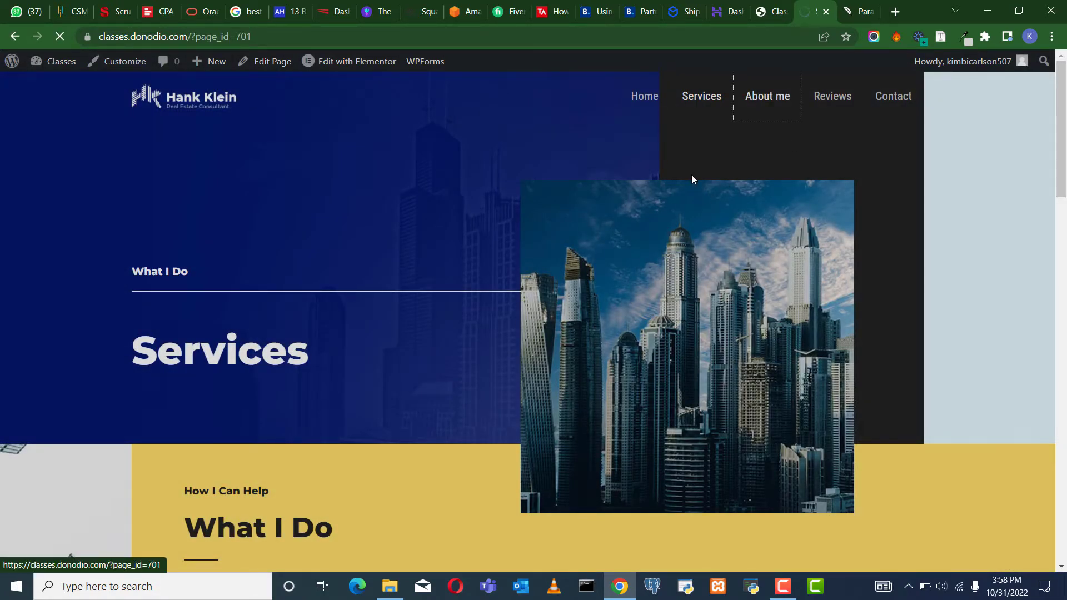
pyautogui.scroll(-15, 683, 216)
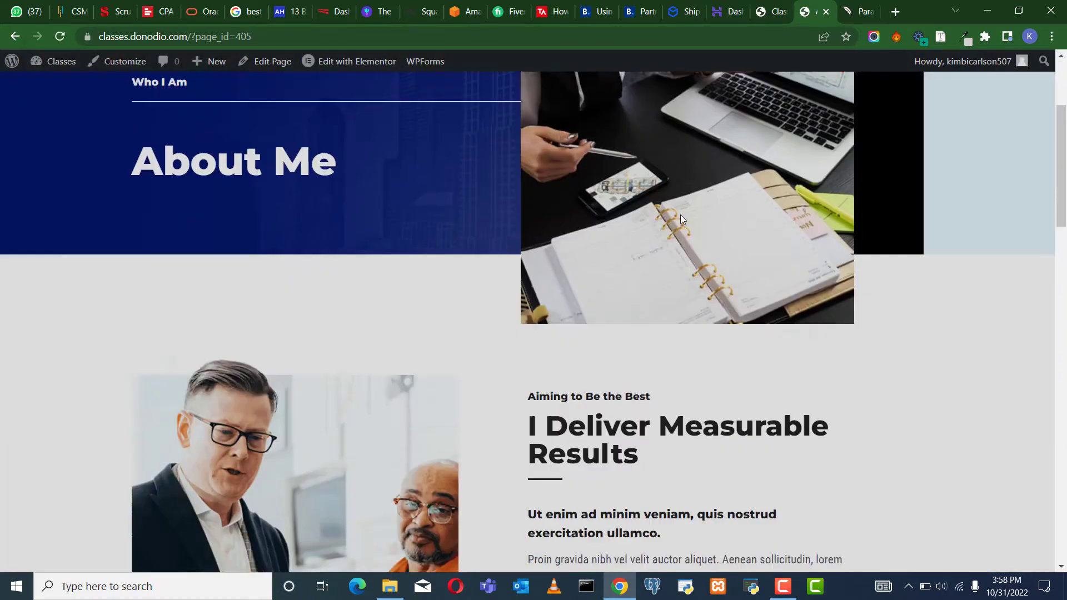
pyautogui.scroll(-3, 675, 248)
pyautogui.scroll(20, 683, 247)
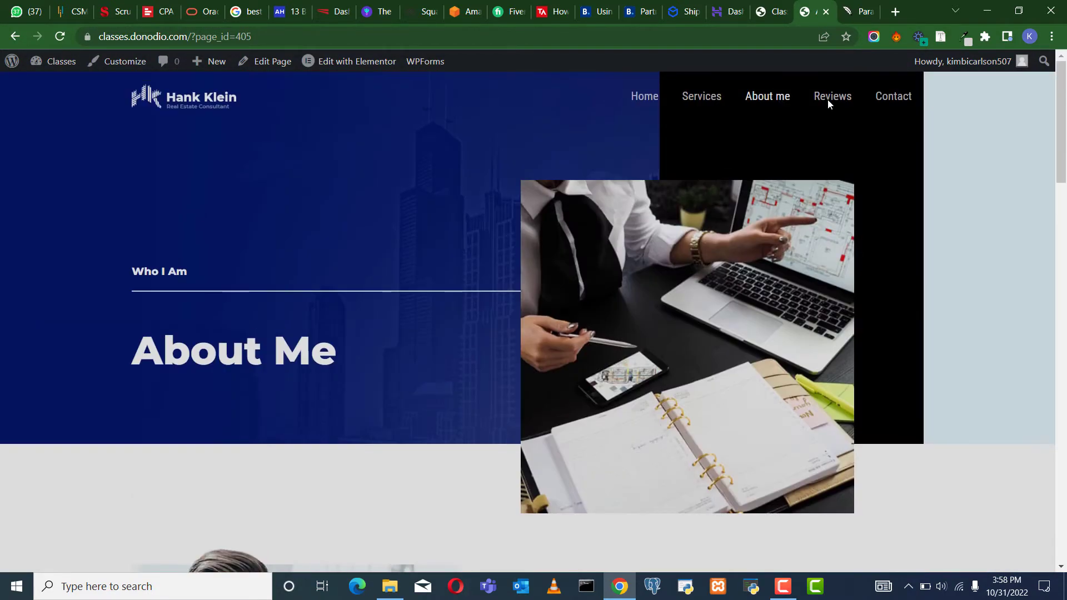
# Open the website's Reviews page and look through the client reviews.
pyautogui.click(834, 110)
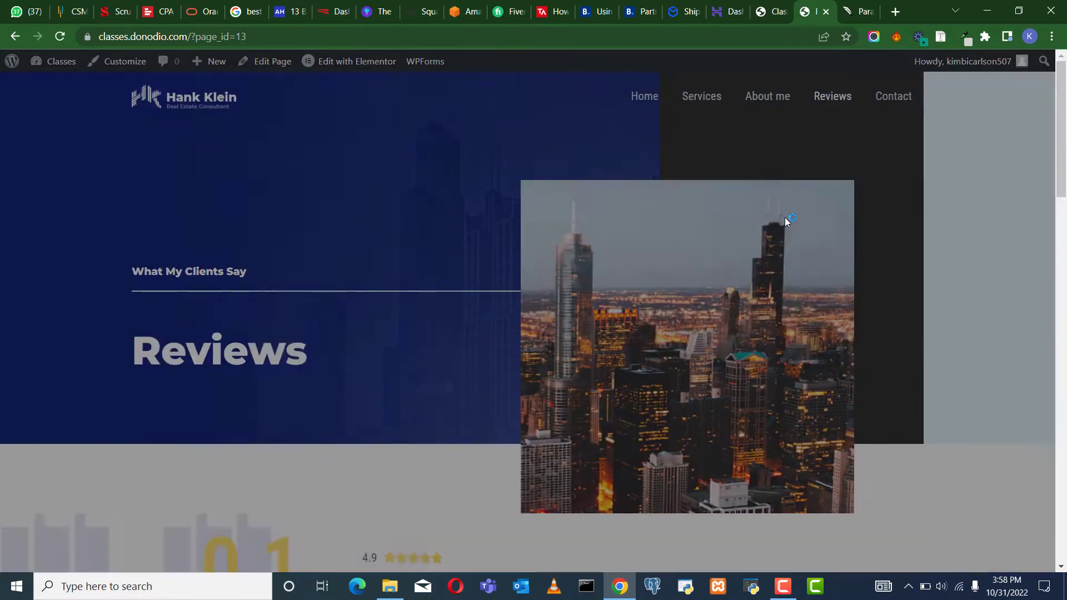
pyautogui.scroll(-10, 793, 242)
pyautogui.scroll(-5, 784, 278)
pyautogui.scroll(15, 769, 290)
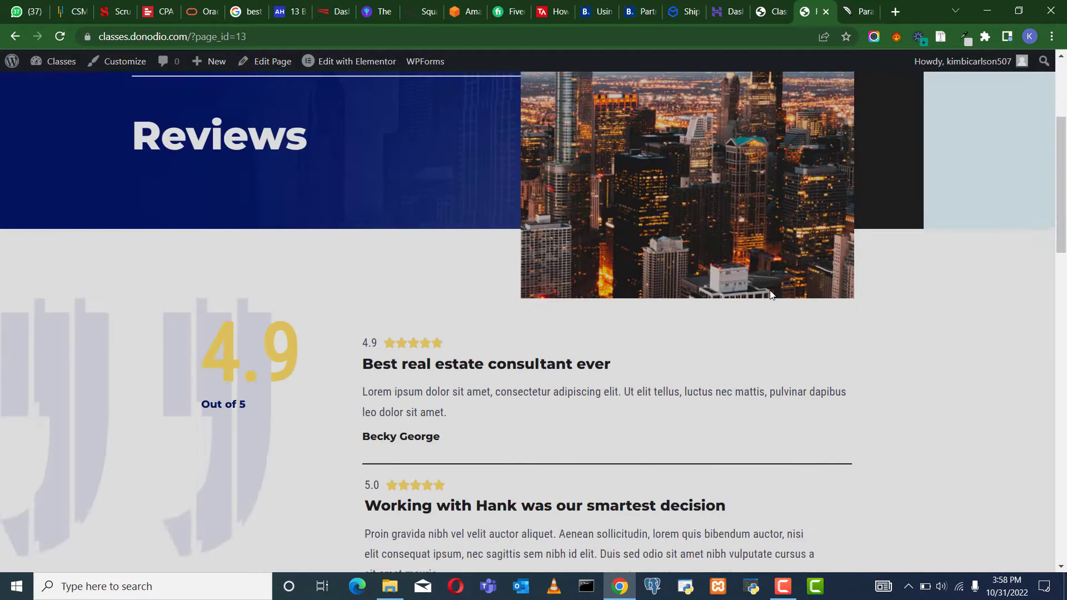
# Open the website's Contact page and examine the page ID part of its address.
pyautogui.click(889, 102)
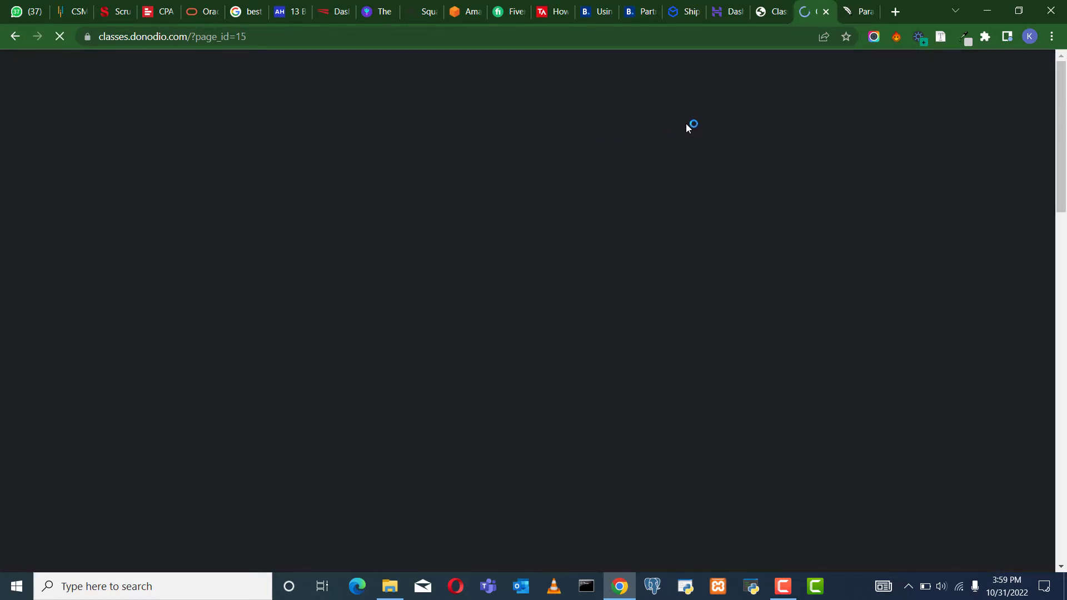
pyautogui.scroll(-3, 401, 148)
pyautogui.scroll(3, 366, 146)
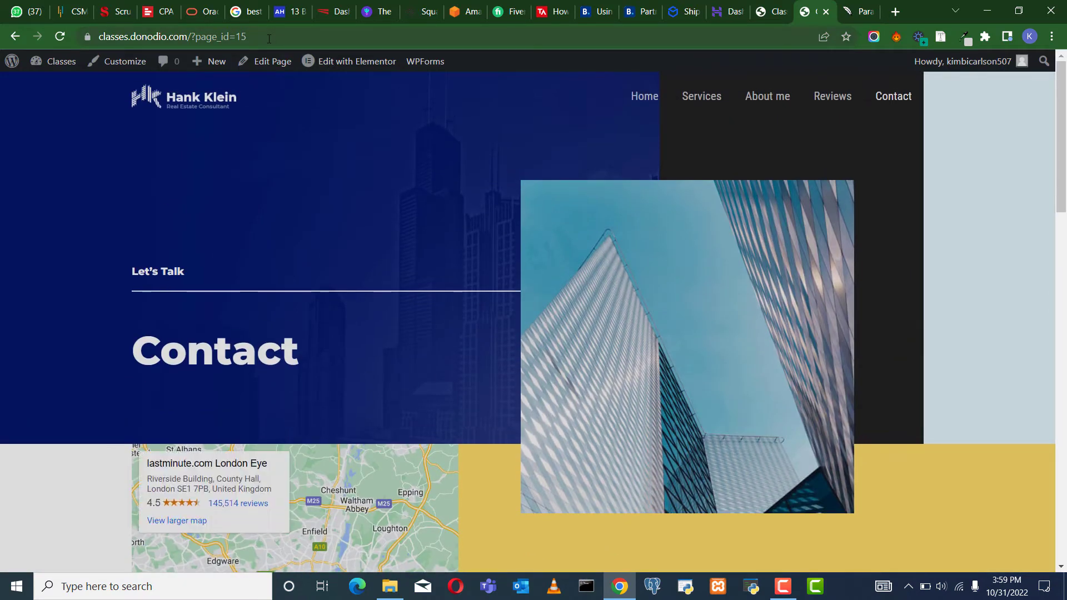
pyautogui.click(239, 42)
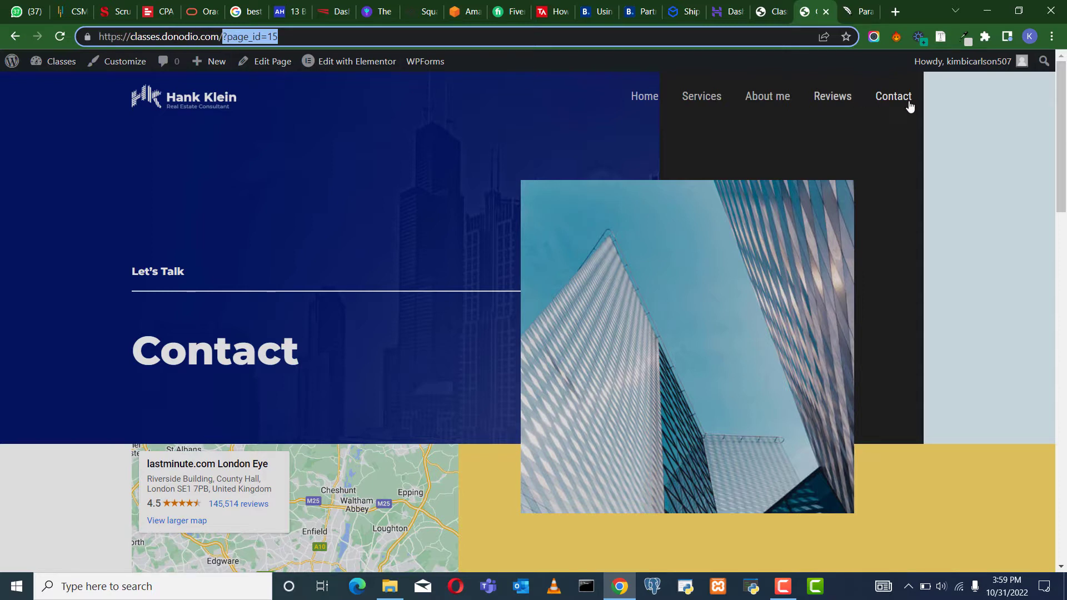
pyautogui.click(317, 38)
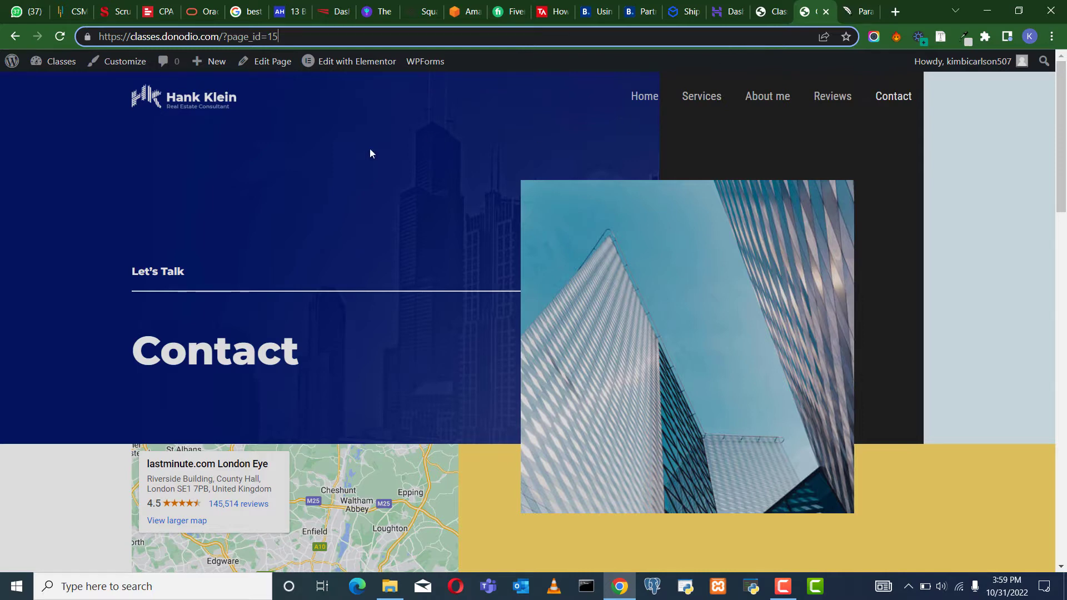
# Go from the website's home page to the WordPress dashboard and open the permalink settings.
pyautogui.click(775, 16)
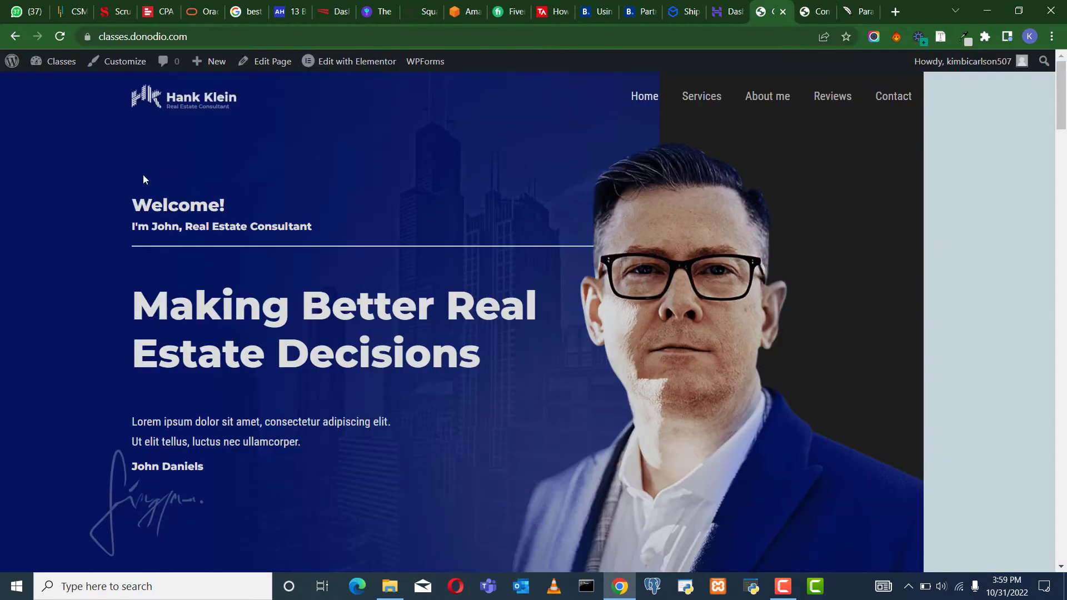
pyautogui.moveTo(50, 64)
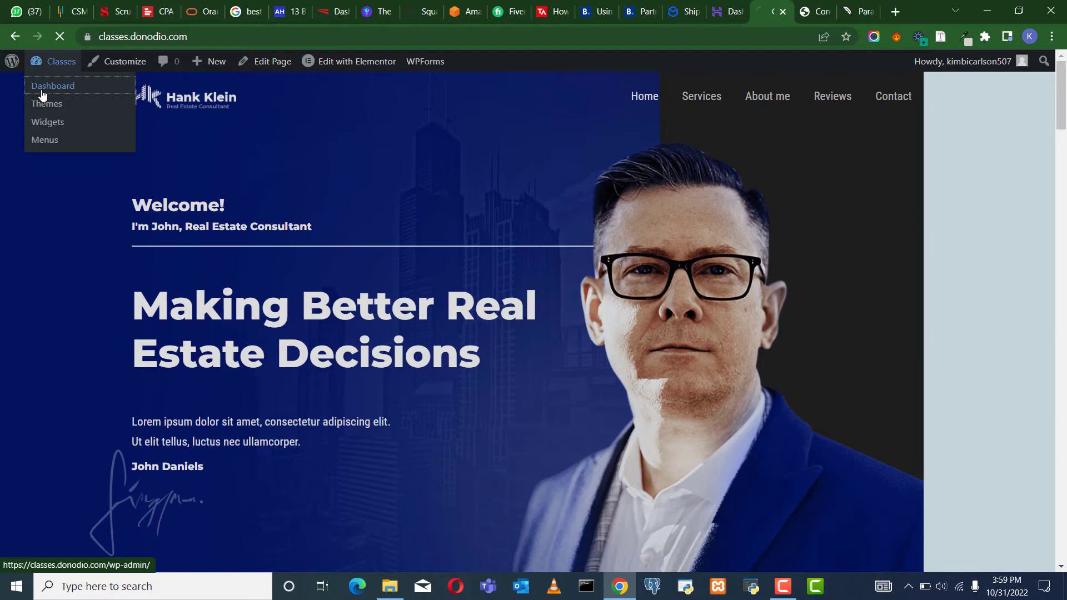
pyautogui.click(43, 95)
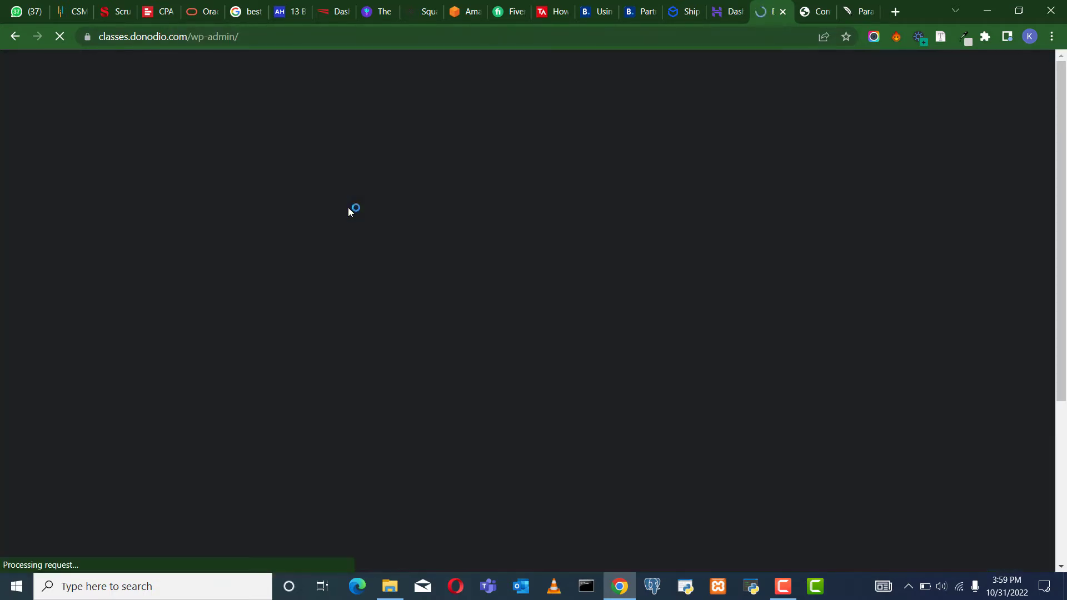
pyautogui.scroll(-5, 183, 201)
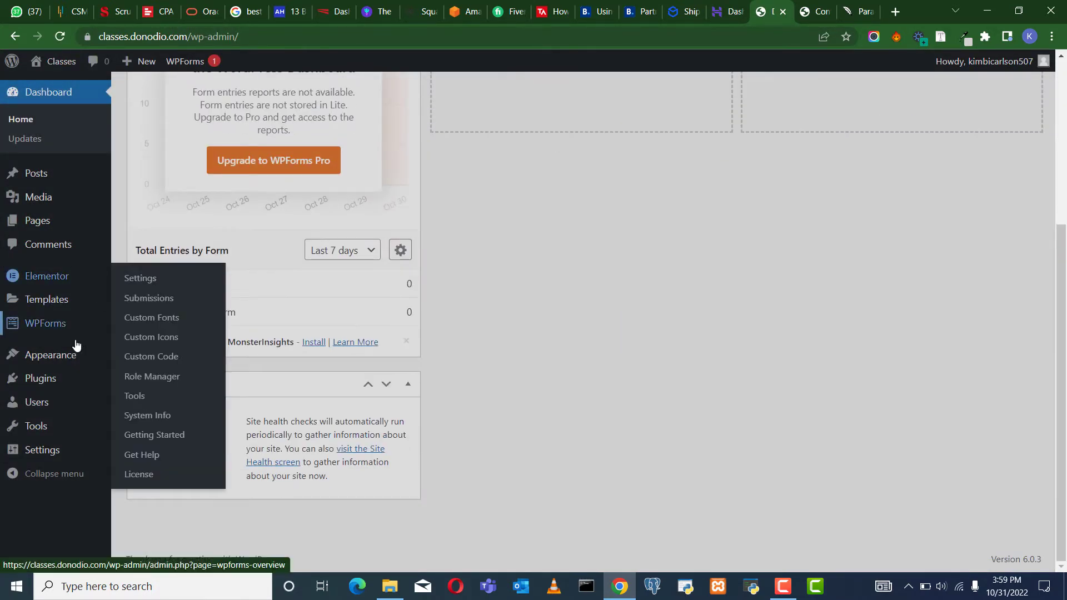
pyautogui.moveTo(57, 452)
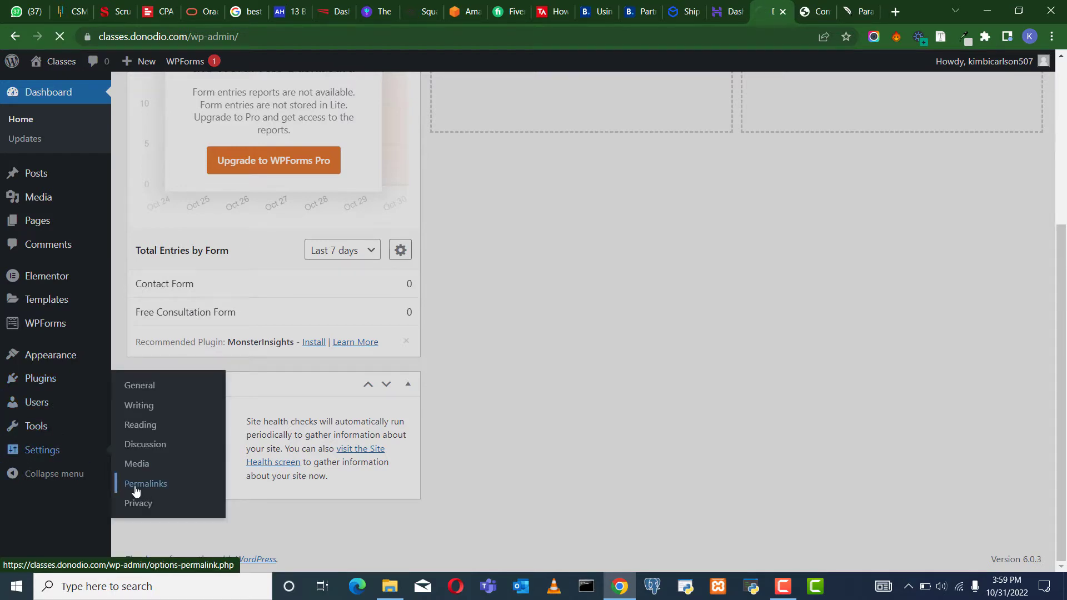
# Set the permalink structure to Post name and save the change.
pyautogui.scroll(-2, 304, 279)
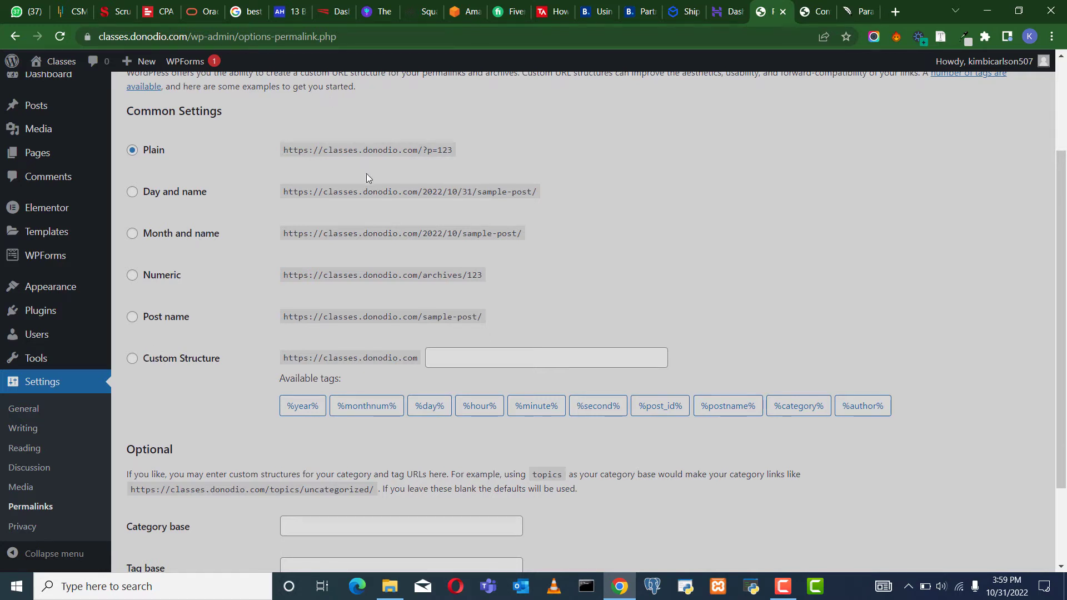
pyautogui.click(132, 317)
pyautogui.scroll(-2, 231, 483)
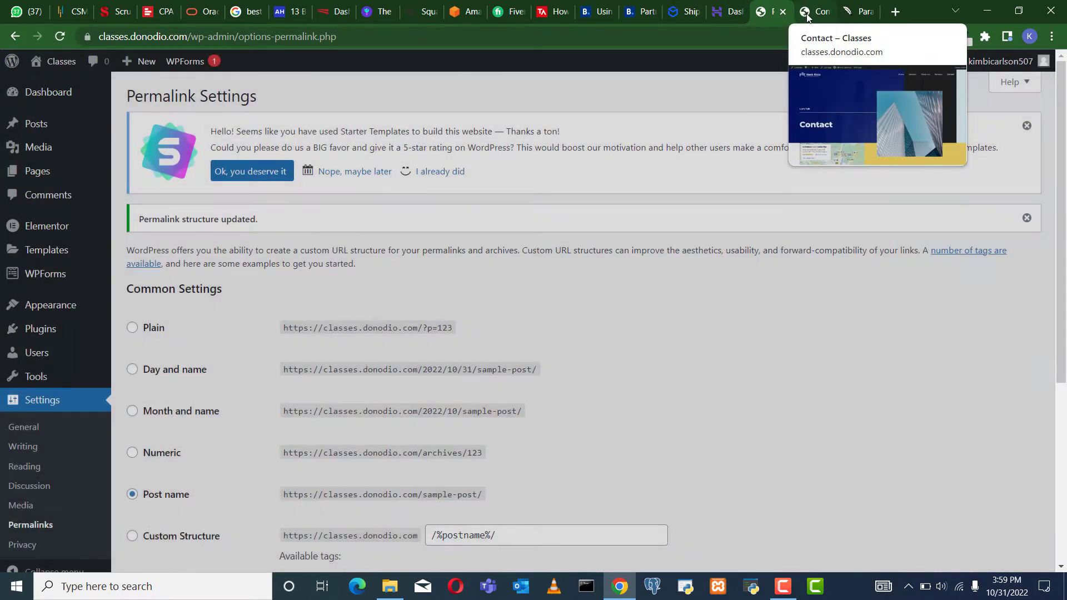
# Load the website's Contact page again, examine the ending of its address and look through the page.
pyautogui.click(805, 13)
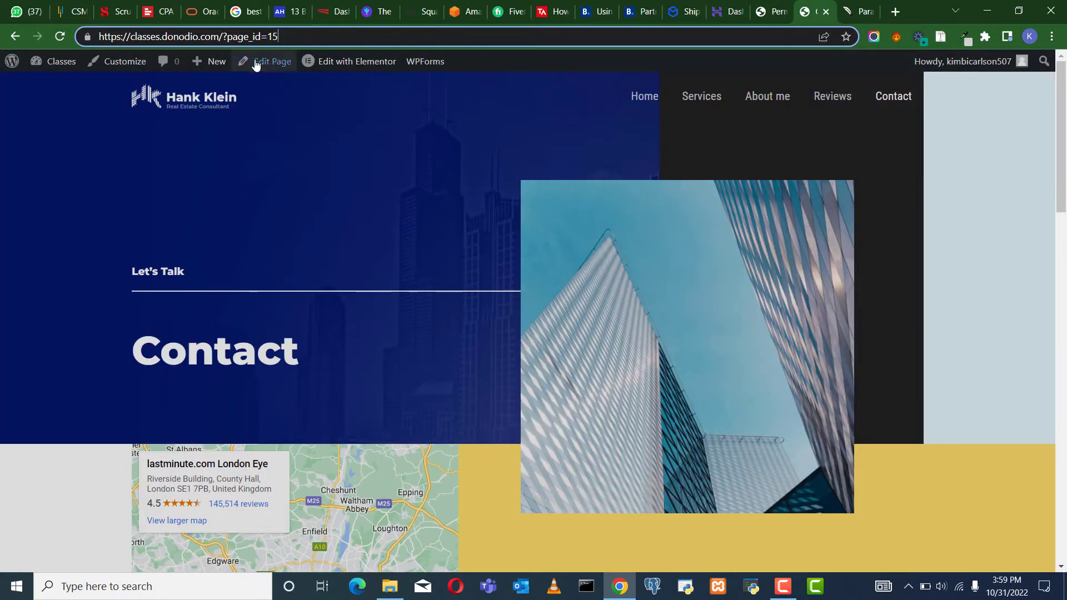
pyautogui.click(883, 95)
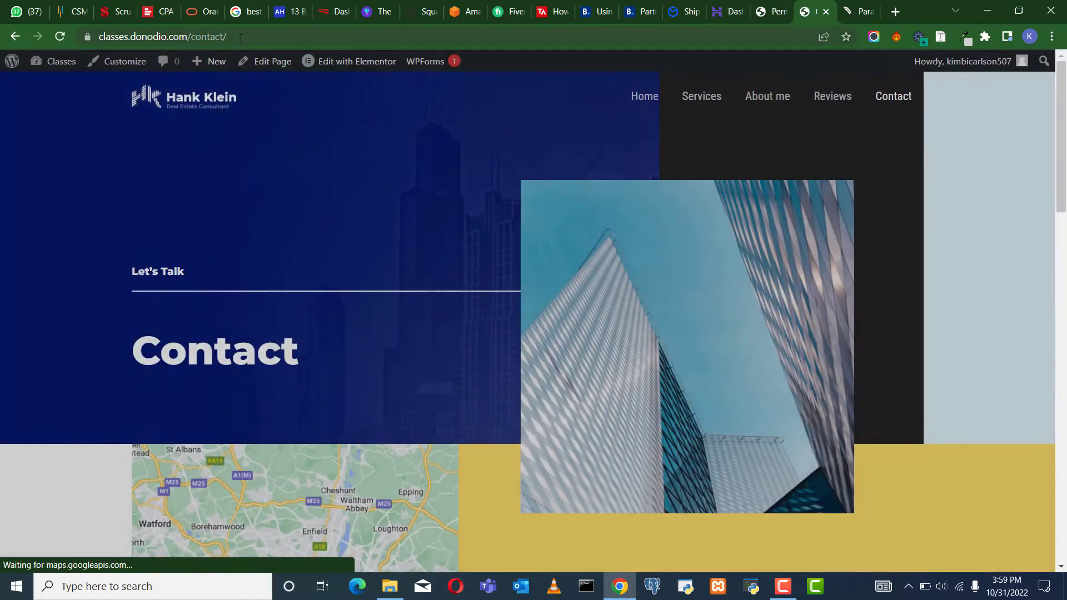
pyautogui.click(241, 38)
pyautogui.click(259, 36)
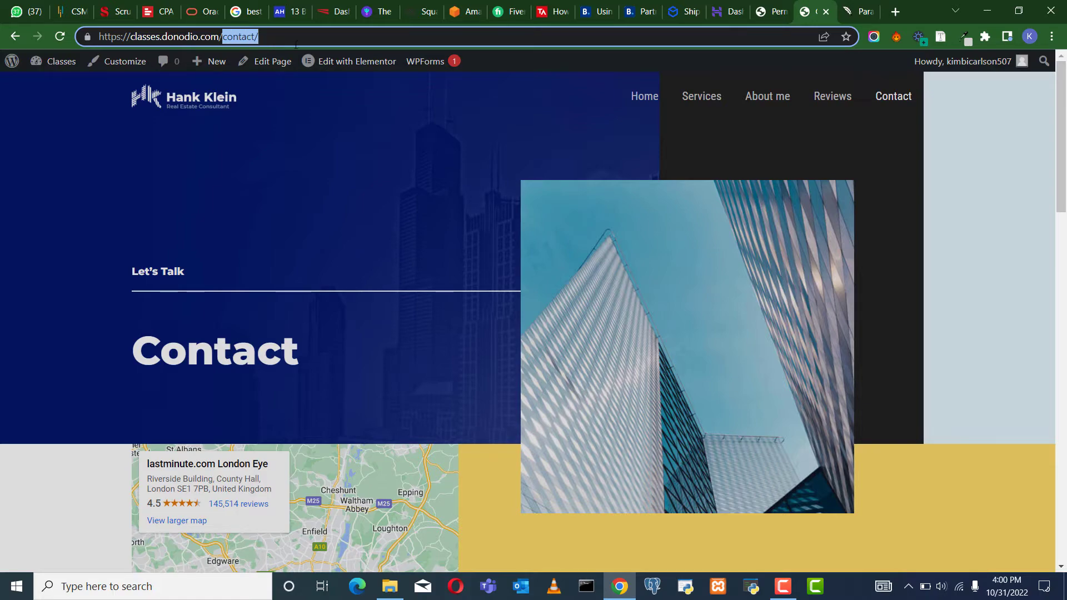
pyautogui.scroll(-20, 813, 106)
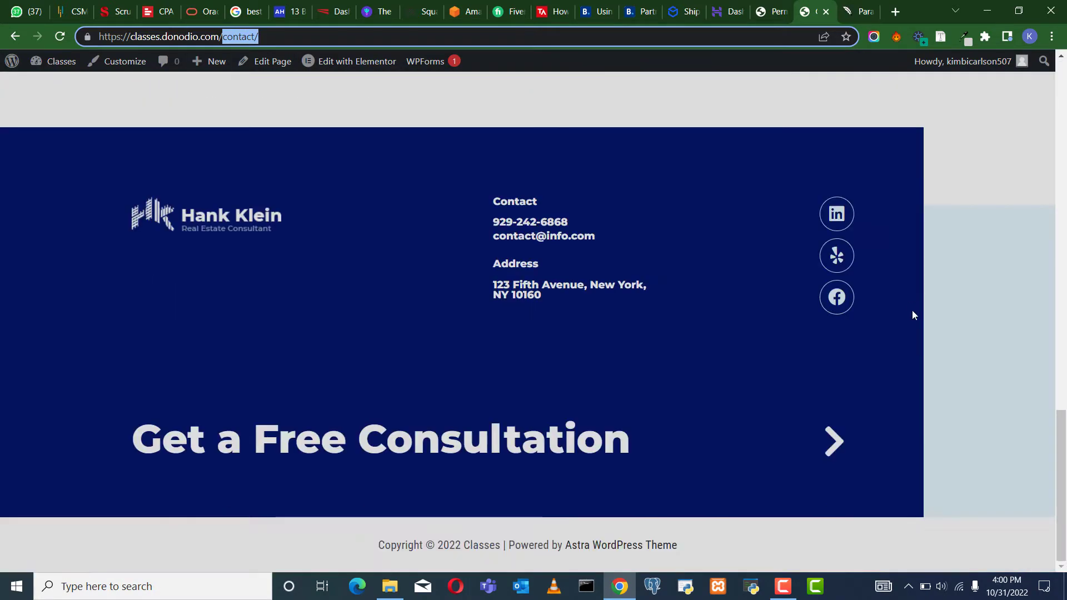
pyautogui.scroll(7, 912, 310)
pyautogui.scroll(12, 966, 295)
# Open the website's Home page and look through its sections.
pyautogui.click(642, 99)
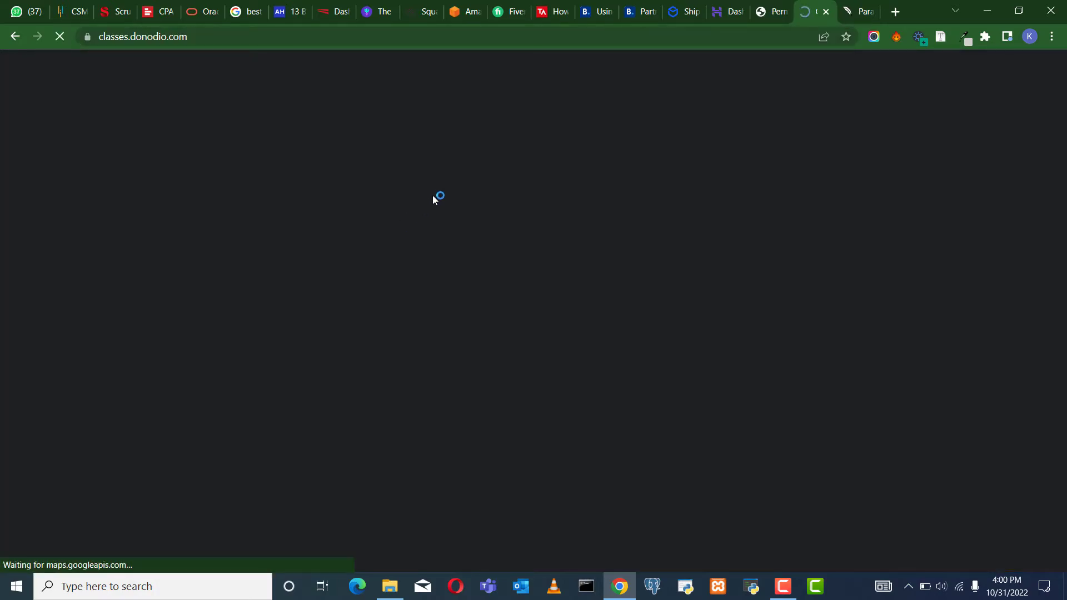
pyautogui.scroll(-20, 762, 241)
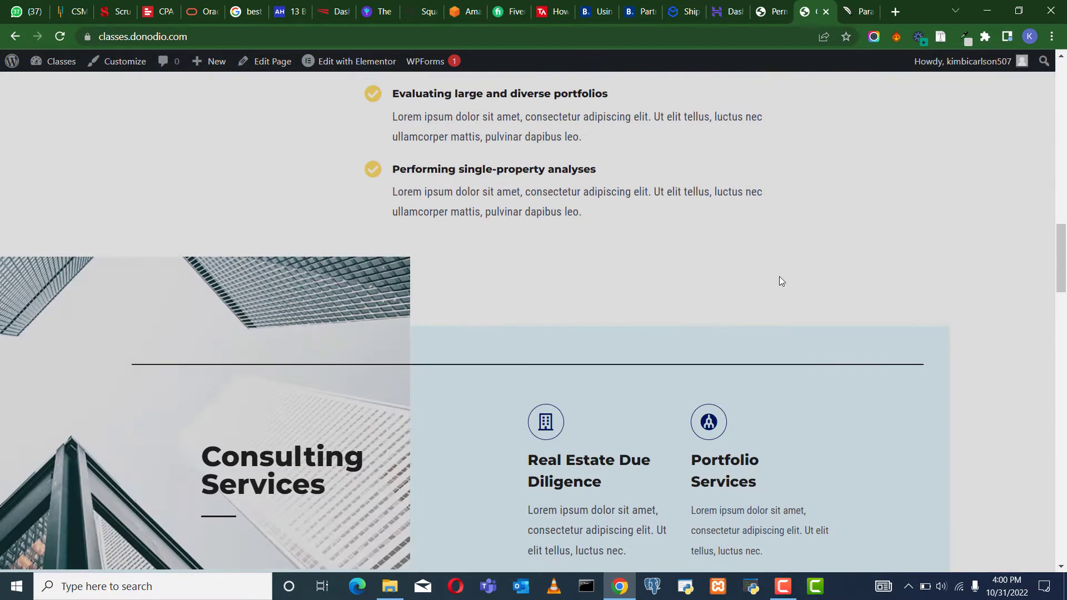
pyautogui.scroll(5, 788, 292)
pyautogui.scroll(-15, 756, 278)
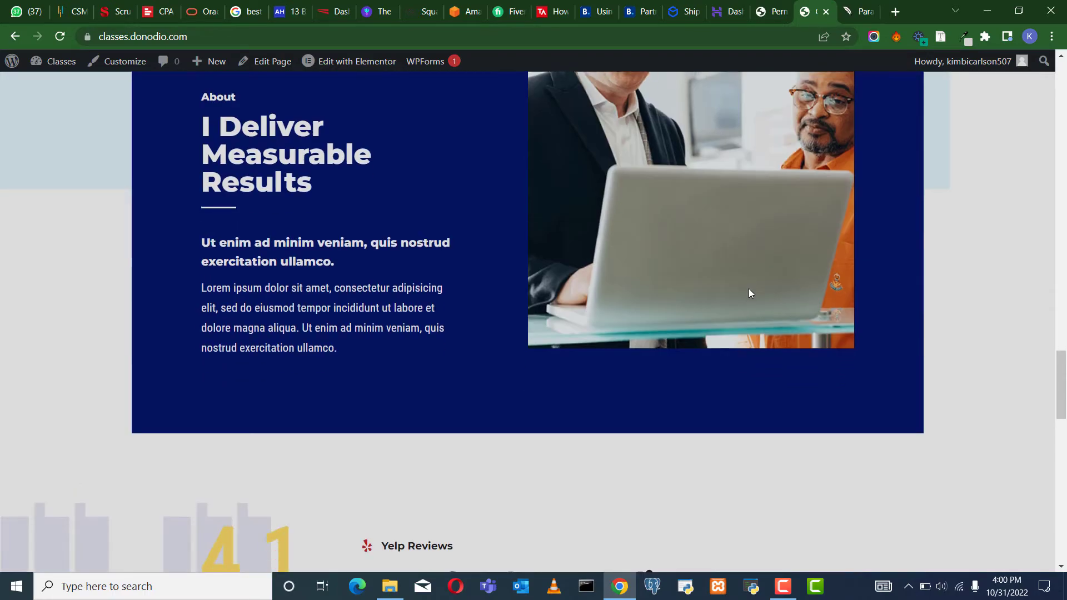
pyautogui.scroll(20, 833, 352)
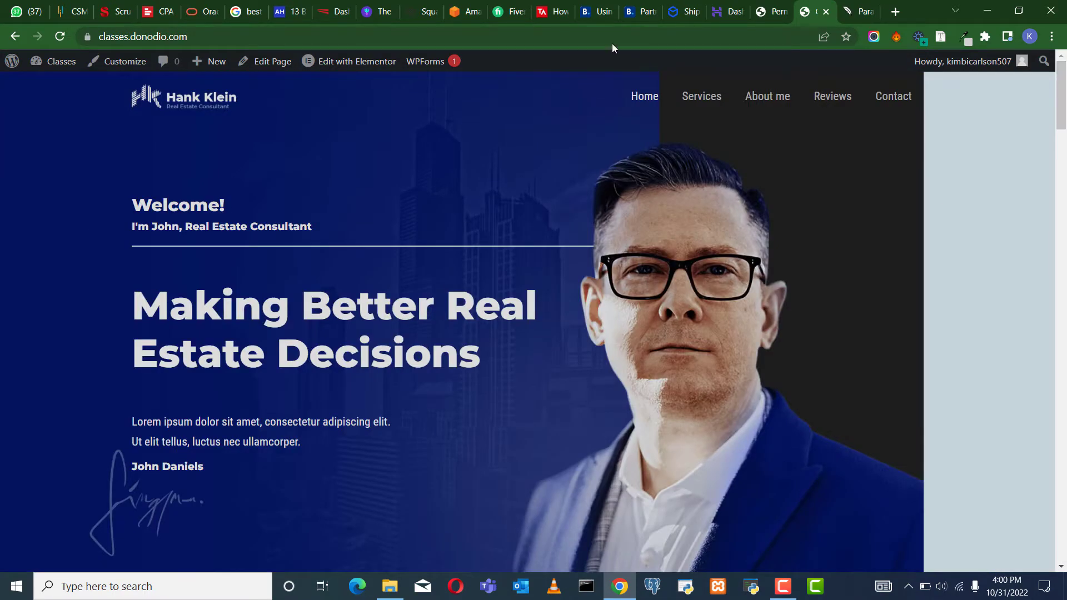
# Open the home page for editing in Elementor.
pyautogui.moveTo(358, 63)
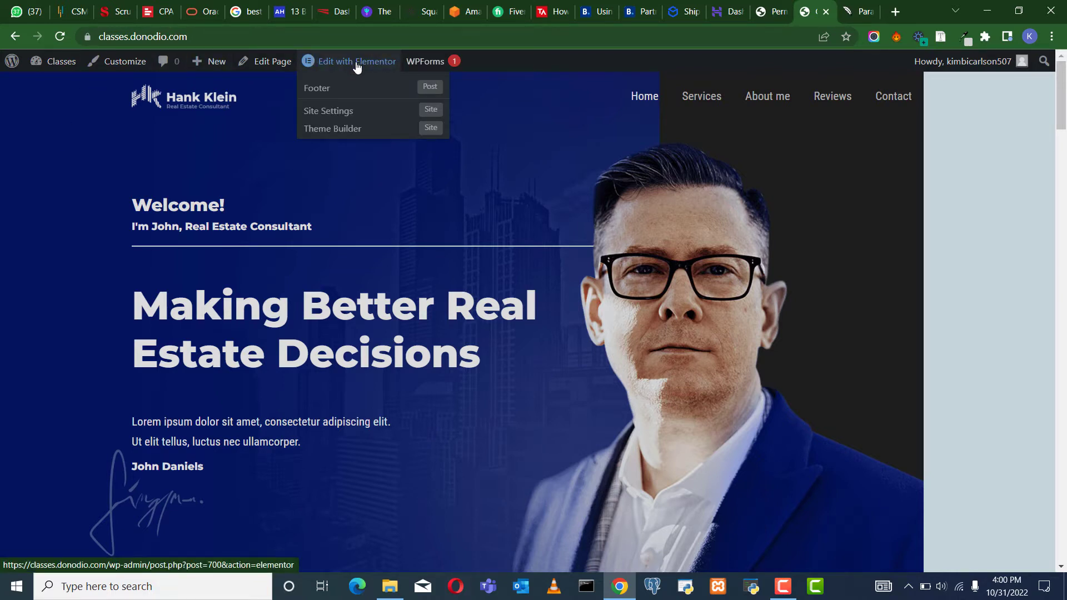
pyautogui.scroll(-5, 667, 270)
pyautogui.scroll(5, 639, 267)
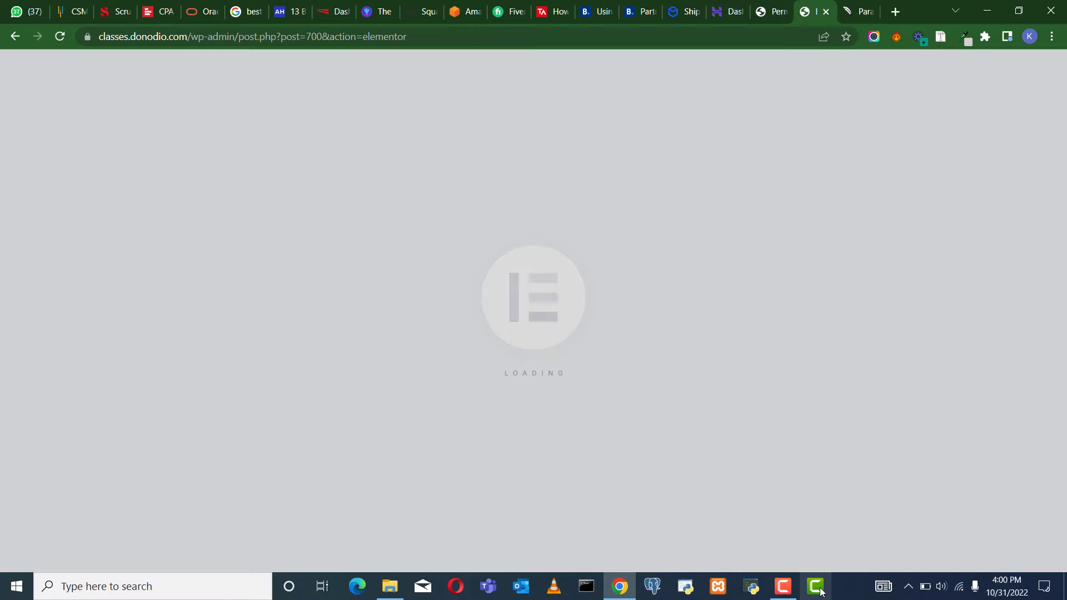
pyautogui.moveTo(783, 587)
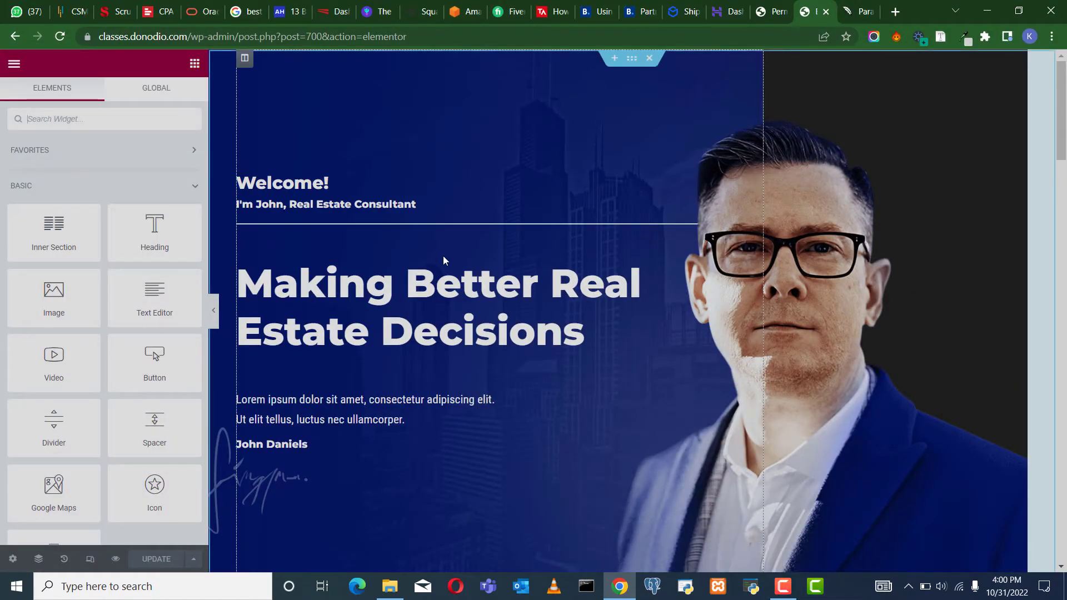
# Look through the home page's sections in the Elementor editor, from the welcome banner to the client reviews.
pyautogui.scroll(-4, 442, 256)
pyautogui.scroll(4, 499, 270)
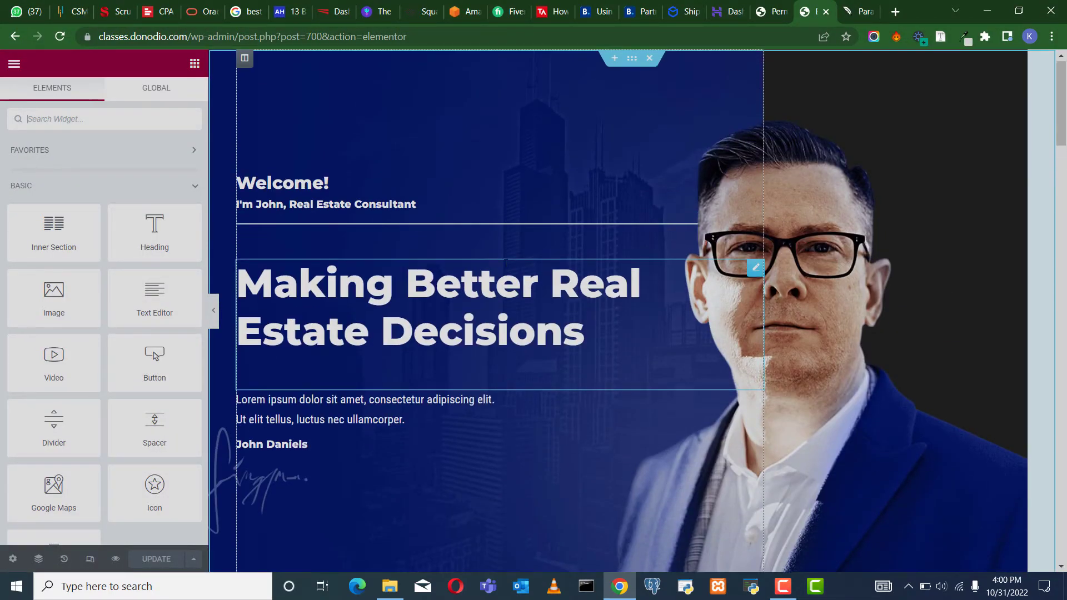
pyautogui.scroll(-9, 492, 192)
pyautogui.scroll(-7, 518, 220)
pyautogui.scroll(12, 517, 220)
pyautogui.scroll(-4, 722, 224)
pyautogui.scroll(-13, 730, 305)
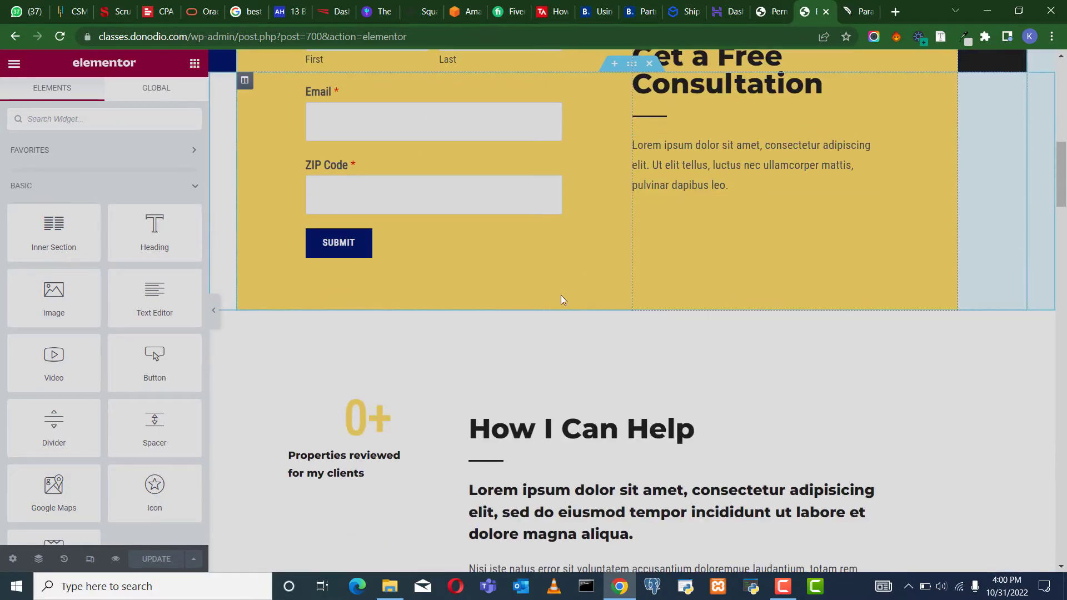
pyautogui.scroll(1, 701, 320)
pyautogui.scroll(5, 700, 319)
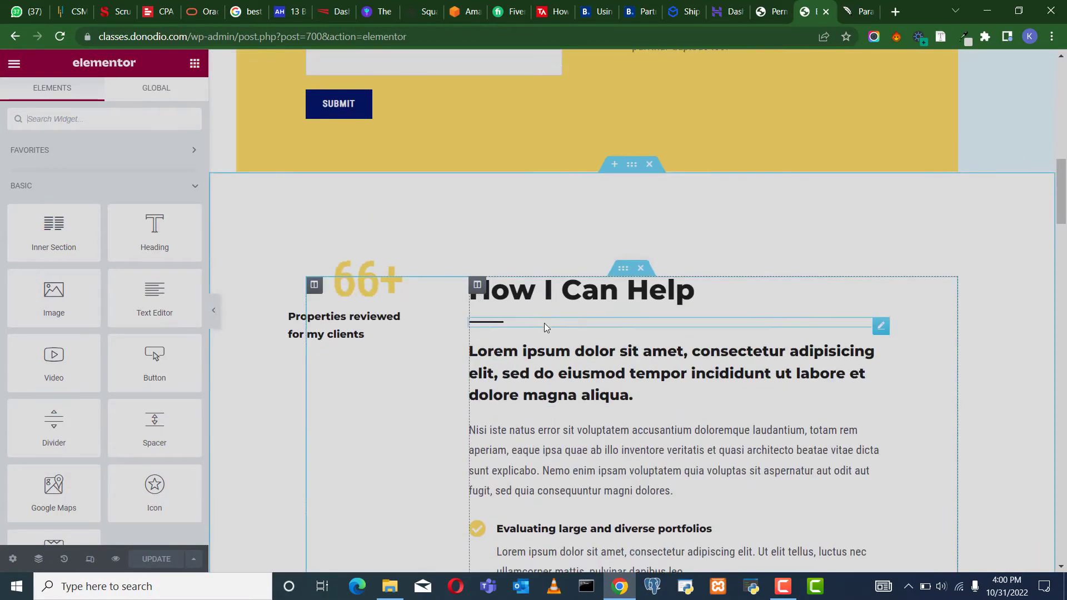
pyautogui.scroll(-2, 565, 324)
pyautogui.scroll(-5, 671, 181)
pyautogui.scroll(5, 717, 153)
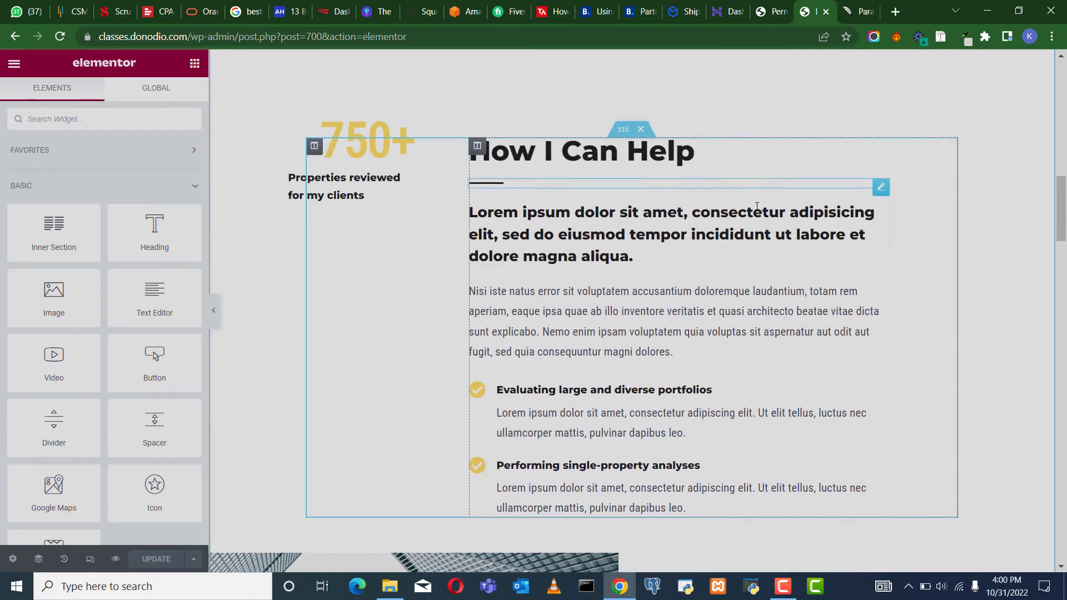
pyautogui.scroll(-16, 727, 374)
pyautogui.scroll(-20, 697, 349)
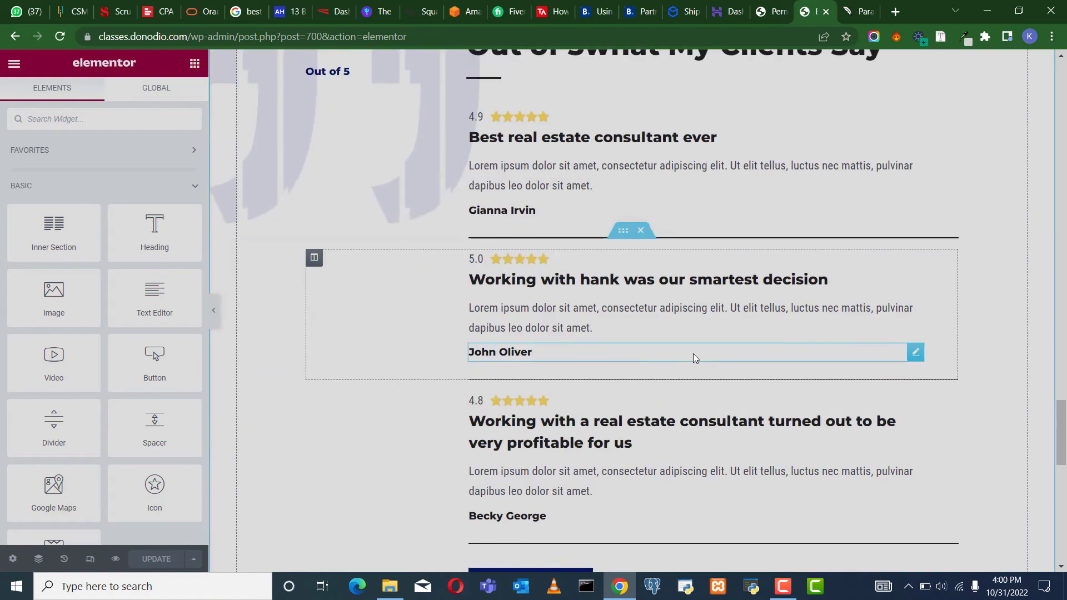
pyautogui.scroll(20, 687, 344)
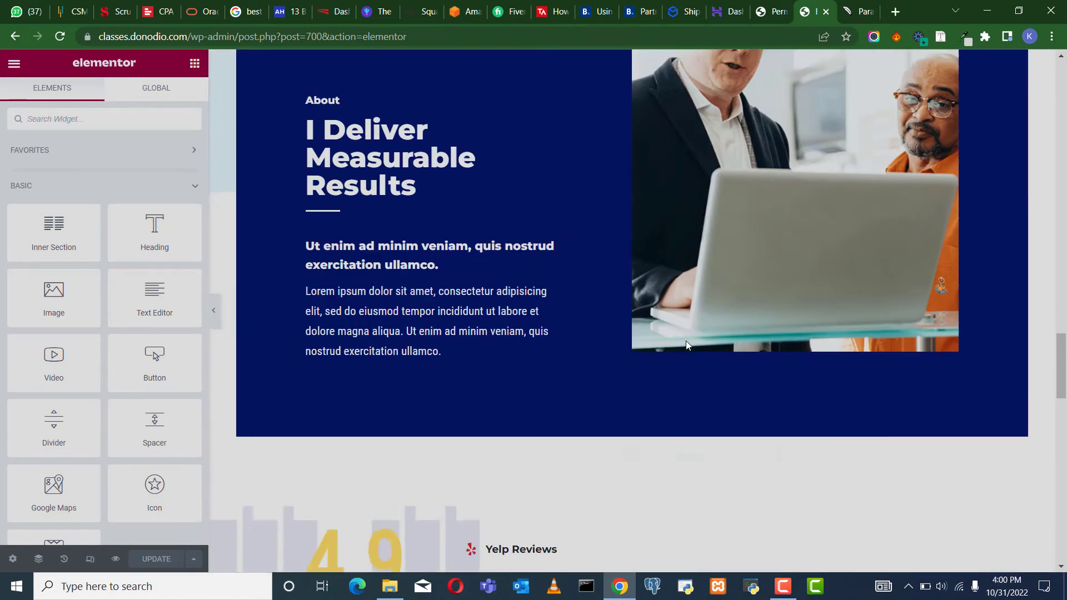
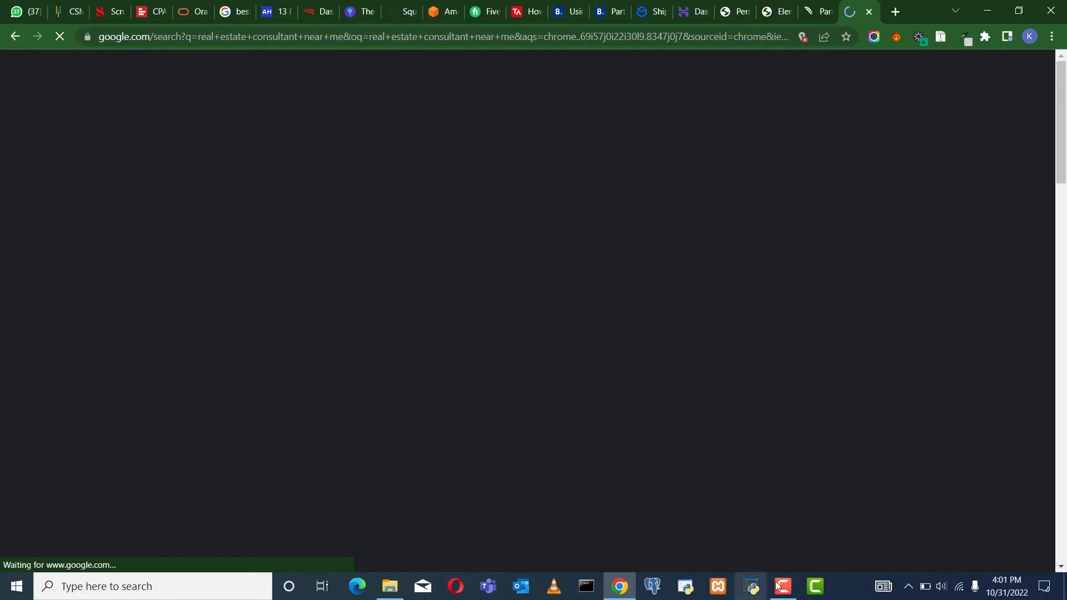
# Examine the Google results for "real estate consultant near me" and compare them with the home page open in Elementor.
pyautogui.click(813, 589)
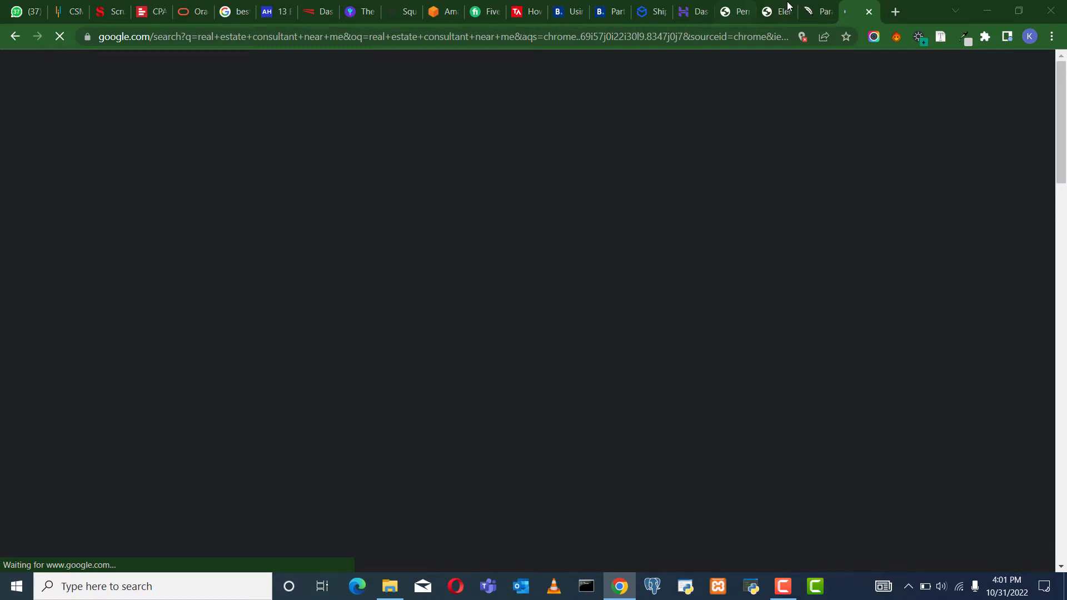
pyautogui.scroll(-5, 256, 248)
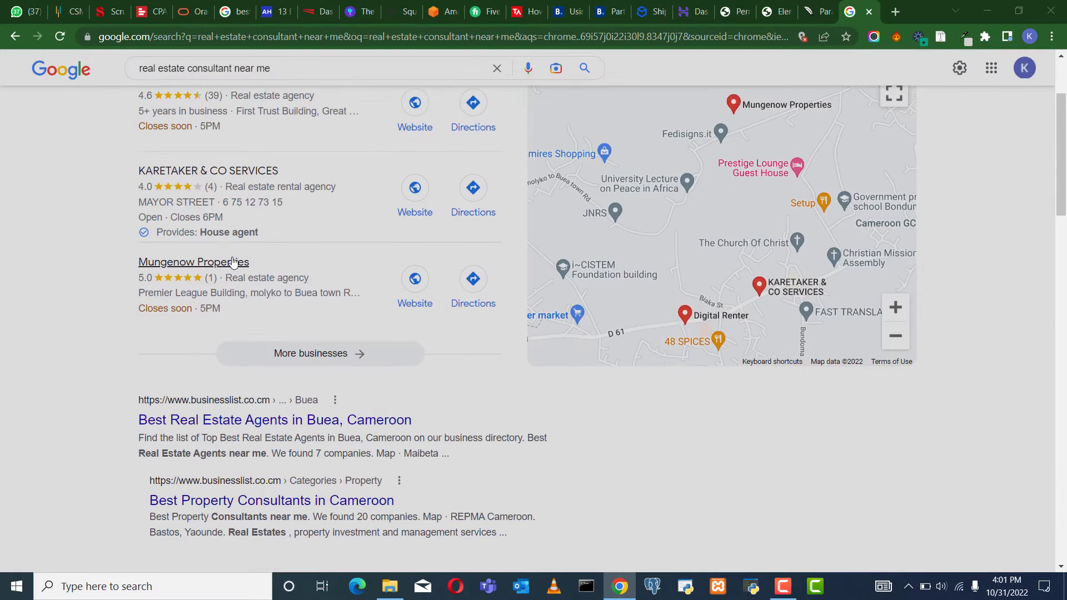
pyautogui.scroll(-1, 255, 248)
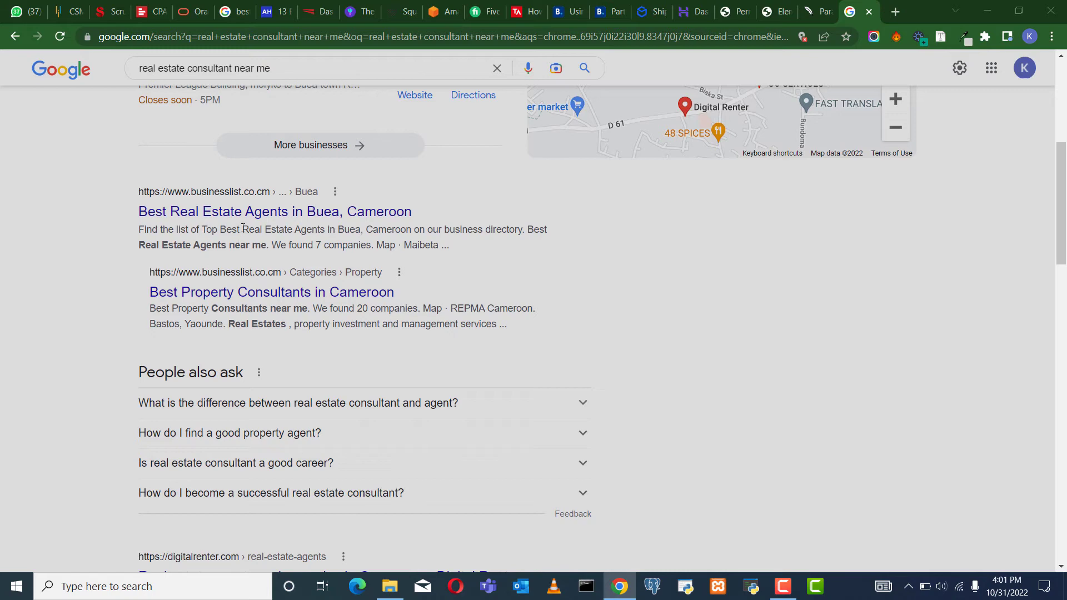
pyautogui.scroll(6, 303, 293)
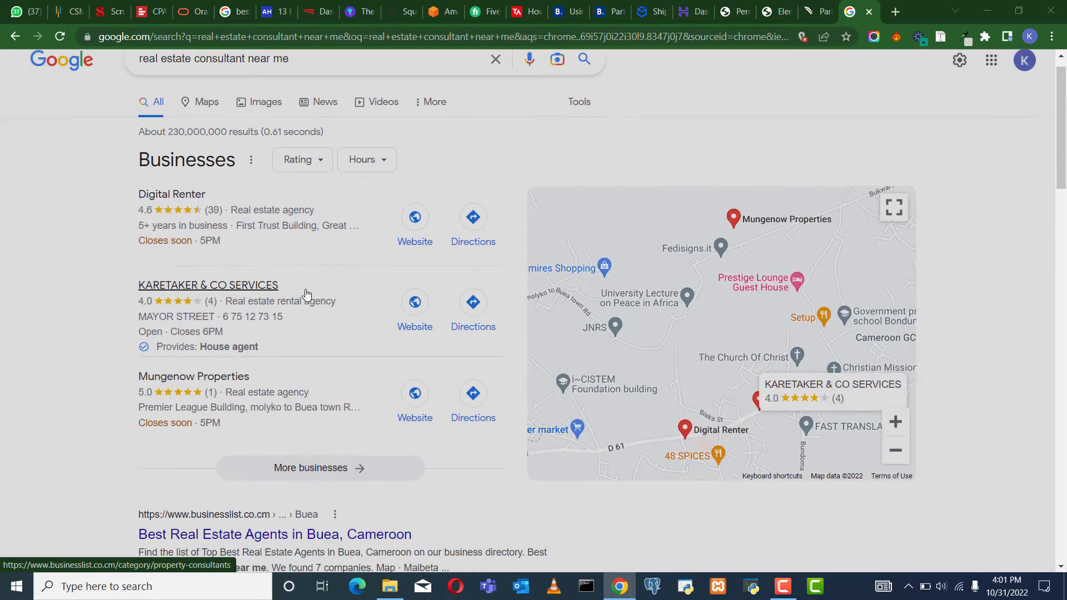
pyautogui.scroll(1, 306, 294)
pyautogui.click(775, 12)
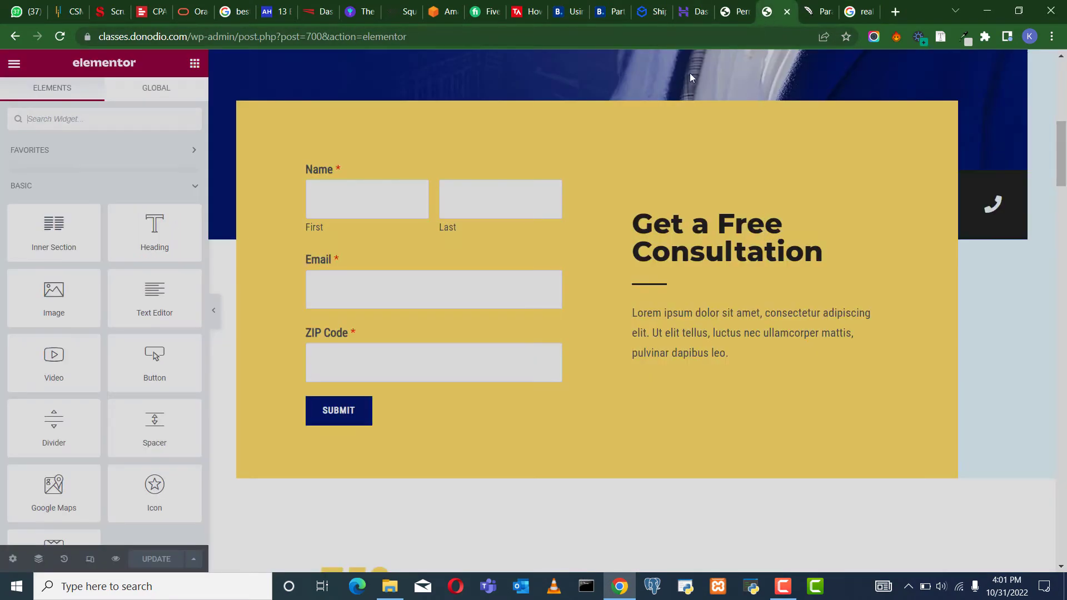
pyautogui.click(850, 11)
pyautogui.scroll(2, 582, 238)
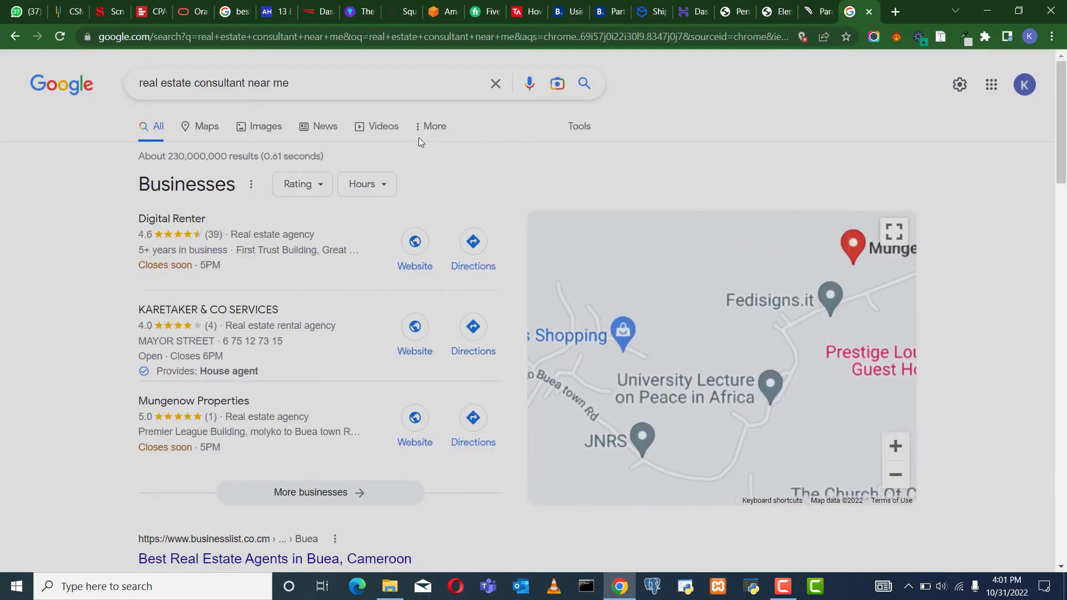
# Search Google for "real estate consultant in new york".
pyautogui.click(343, 80)
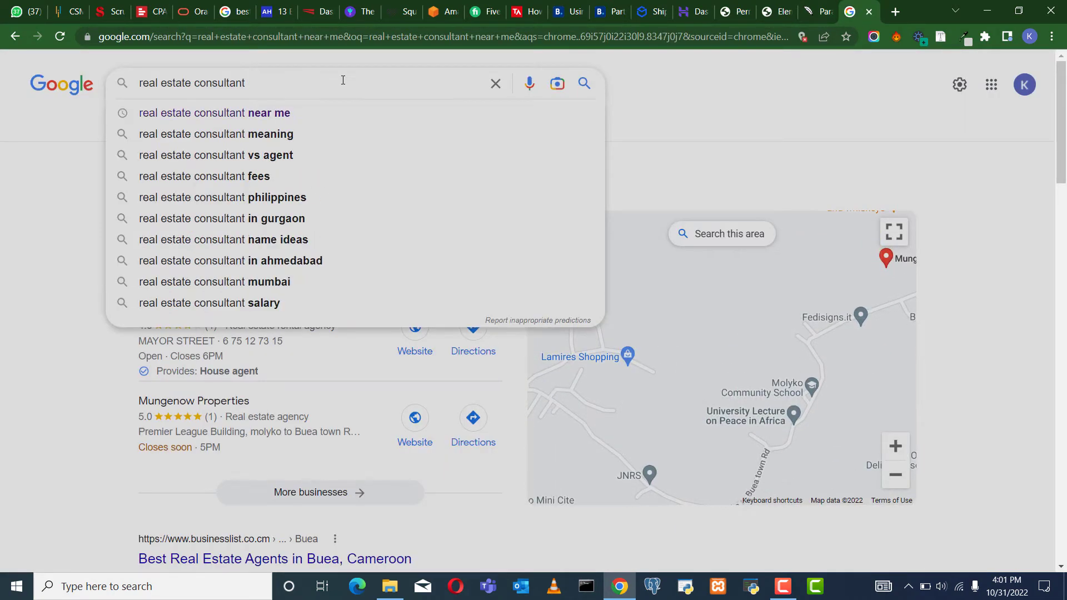
pyautogui.write('in ne')
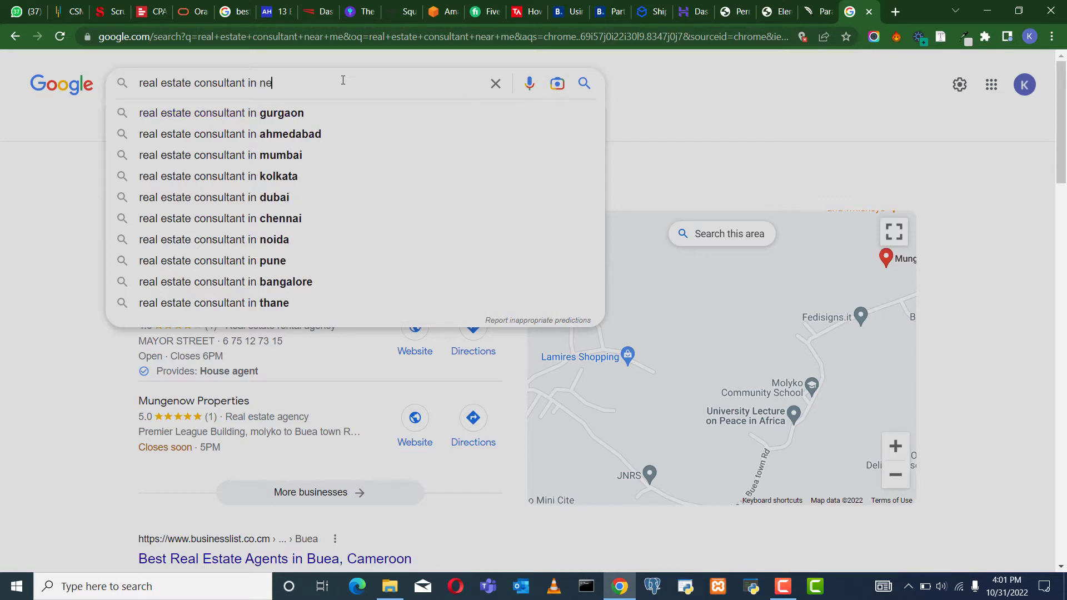
pyautogui.write('w york')
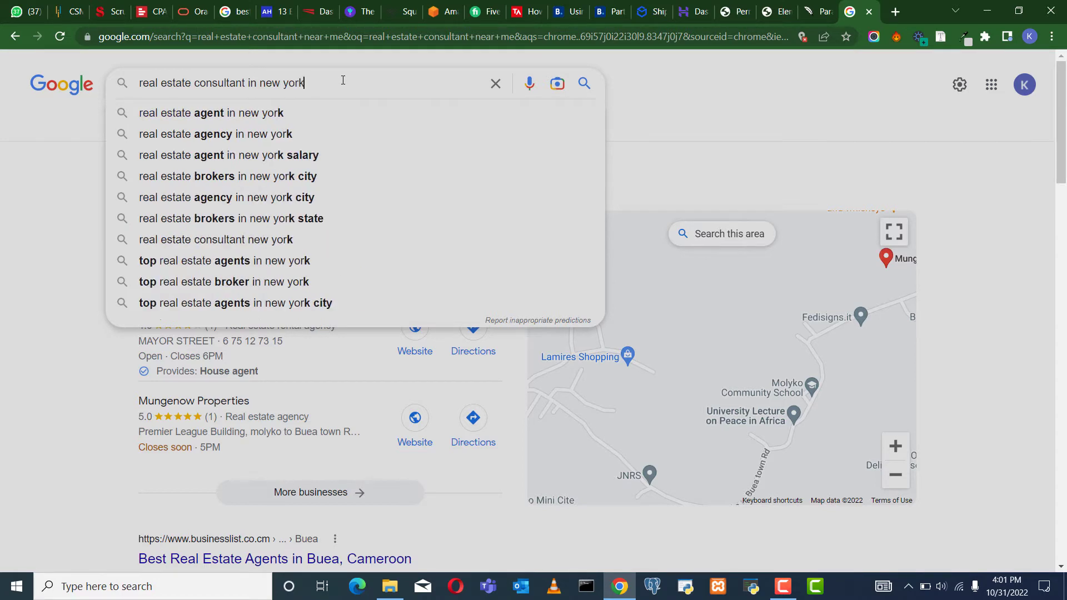
pyautogui.press('Return')
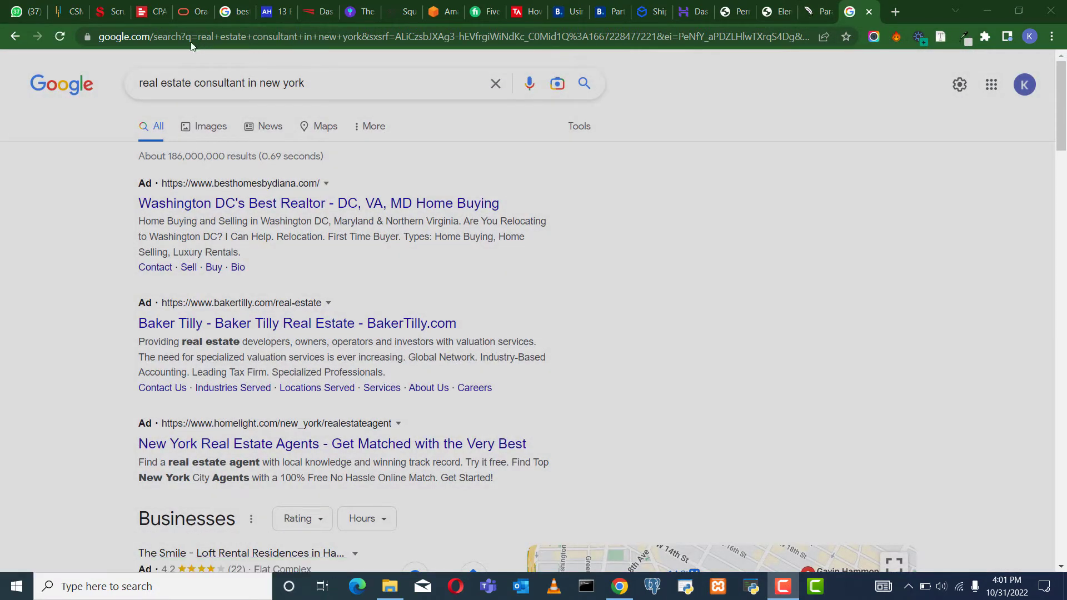
# Open the New York Casas about page from the search results for "real estate consultant in new york".
pyautogui.scroll(-8, 281, 278)
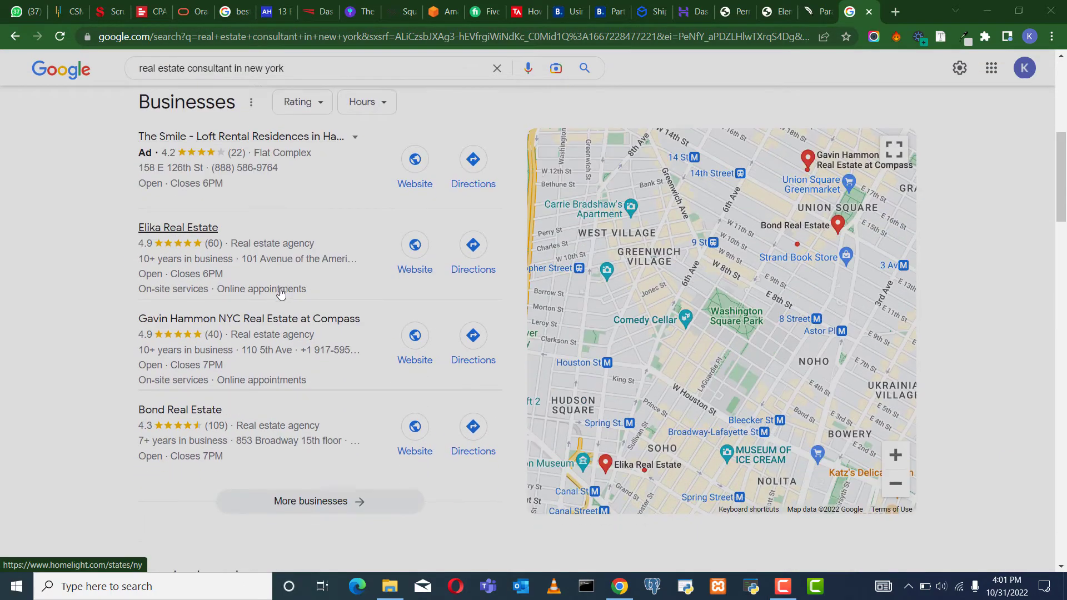
pyautogui.scroll(-10, 281, 292)
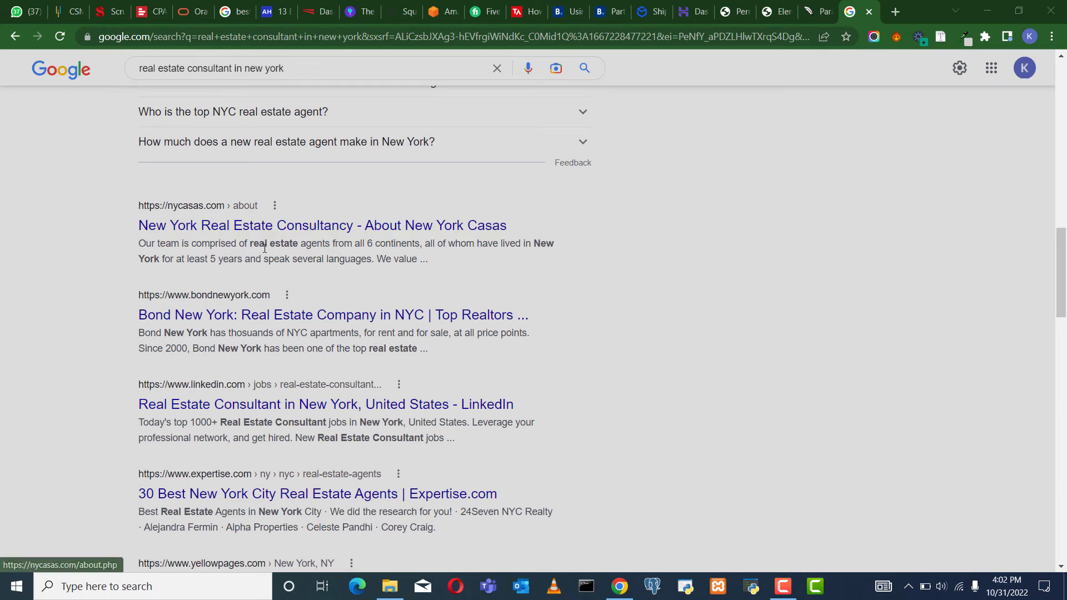
pyautogui.click(289, 228)
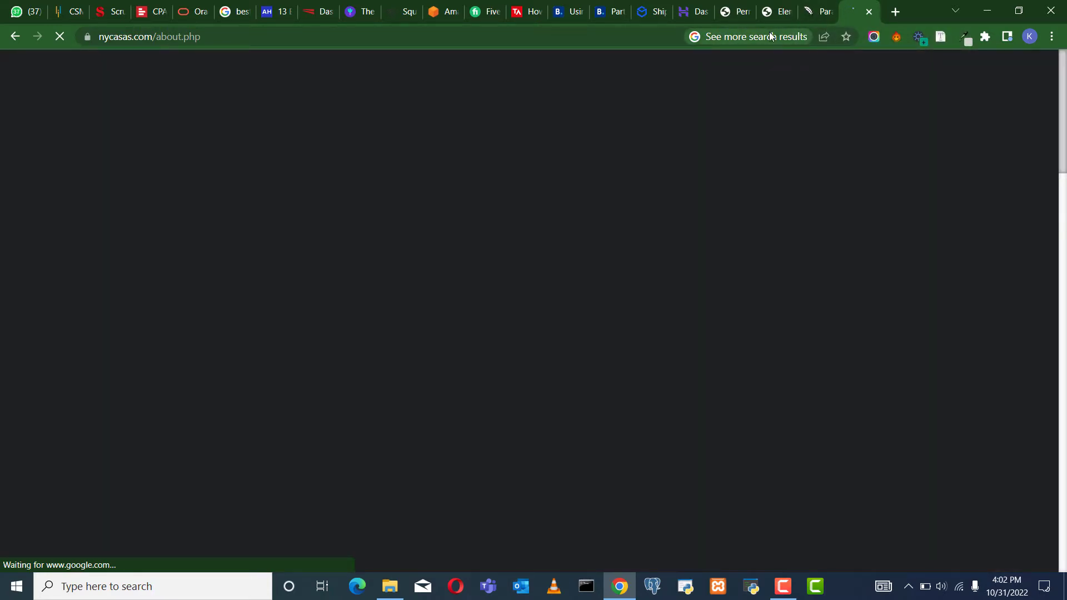
pyautogui.click(779, 16)
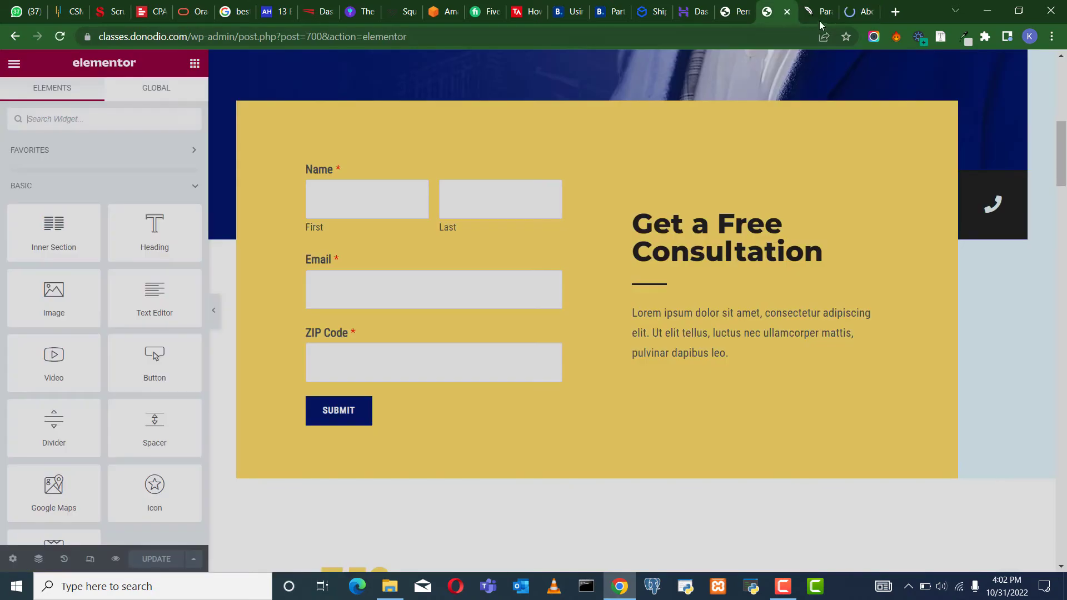
pyautogui.click(850, 13)
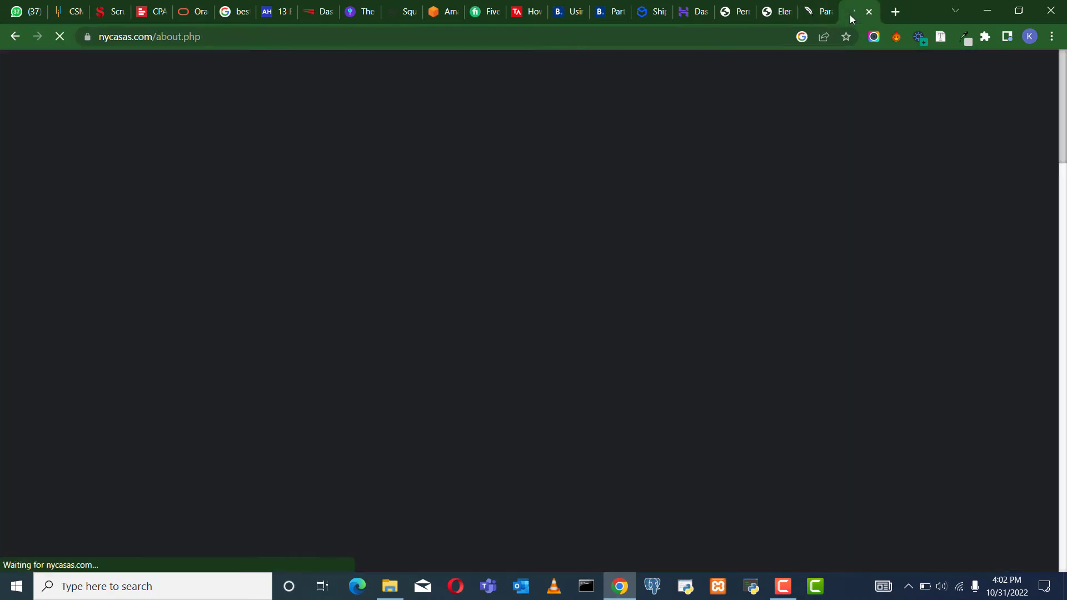
pyautogui.click(811, 588)
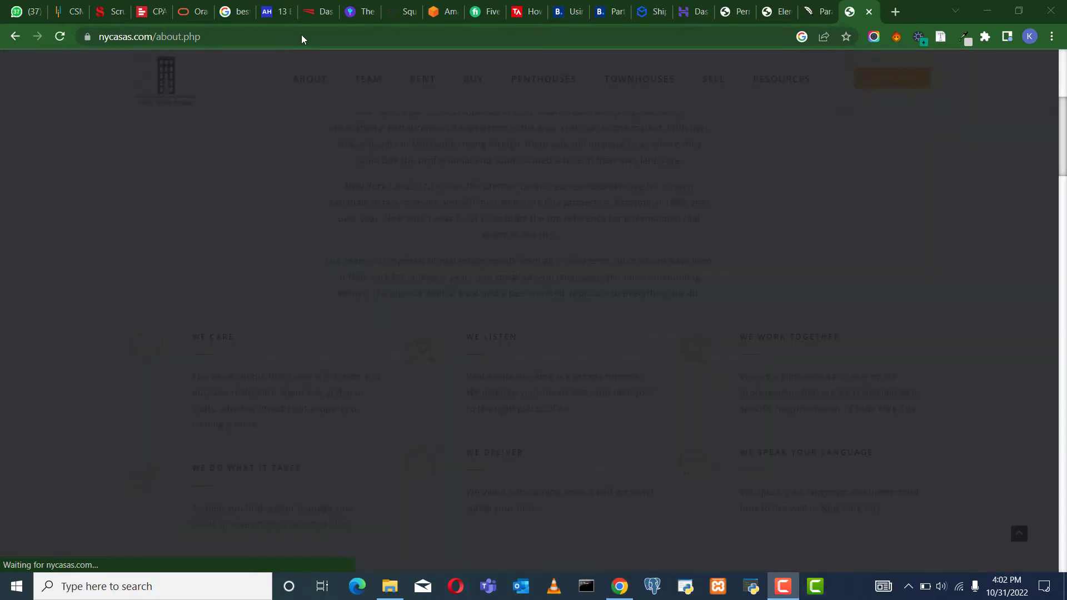
# Copy the three introductory paragraphs under the "About New York Casas" heading.
pyautogui.scroll(3, 507, 205)
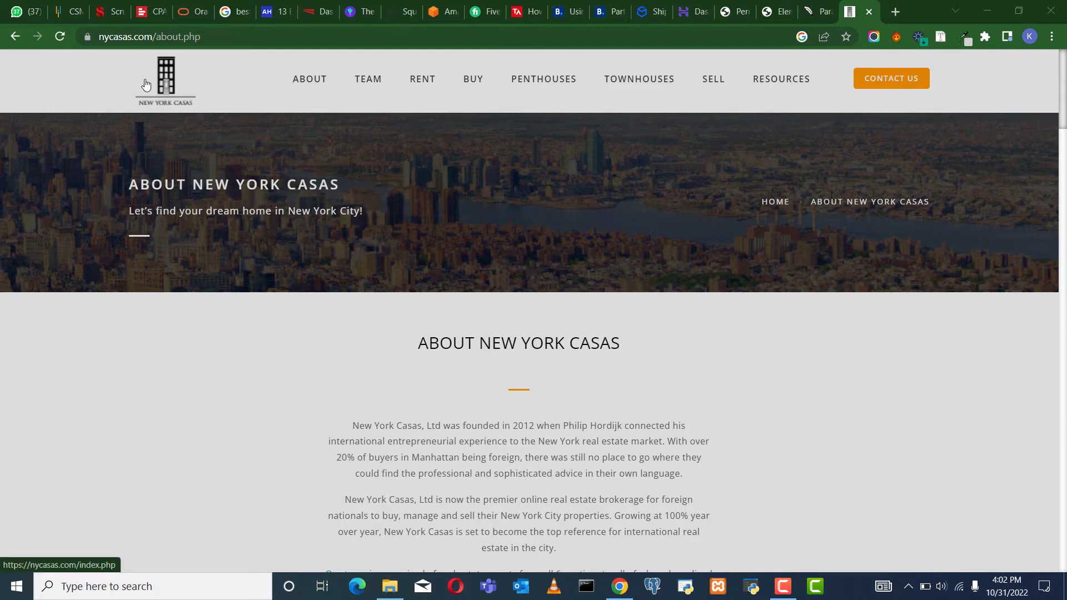
pyautogui.scroll(-10, 281, 286)
pyautogui.scroll(8, 298, 322)
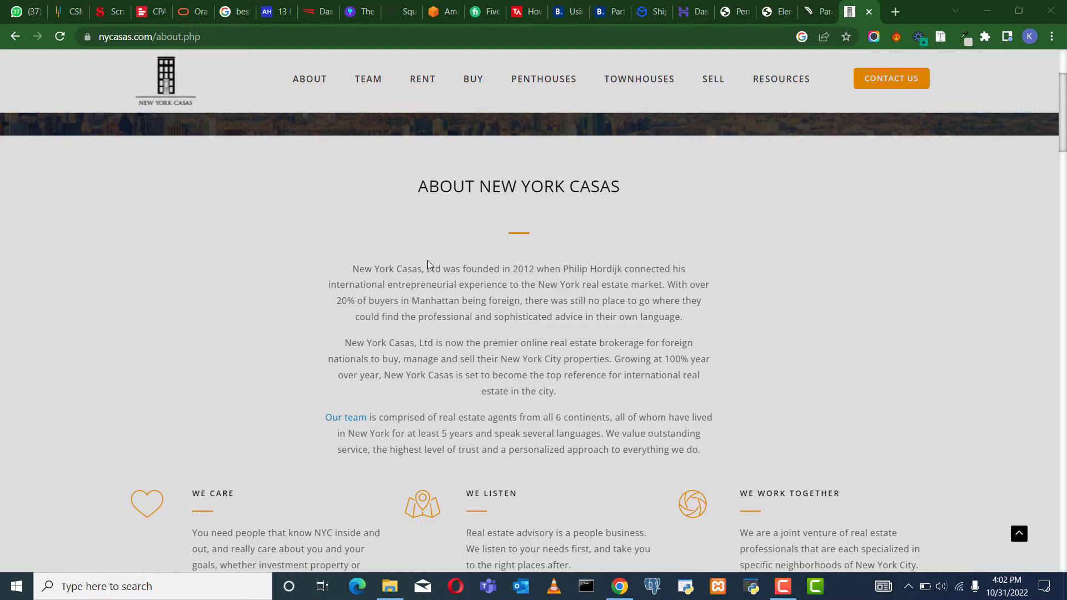
pyautogui.scroll(-3, 429, 265)
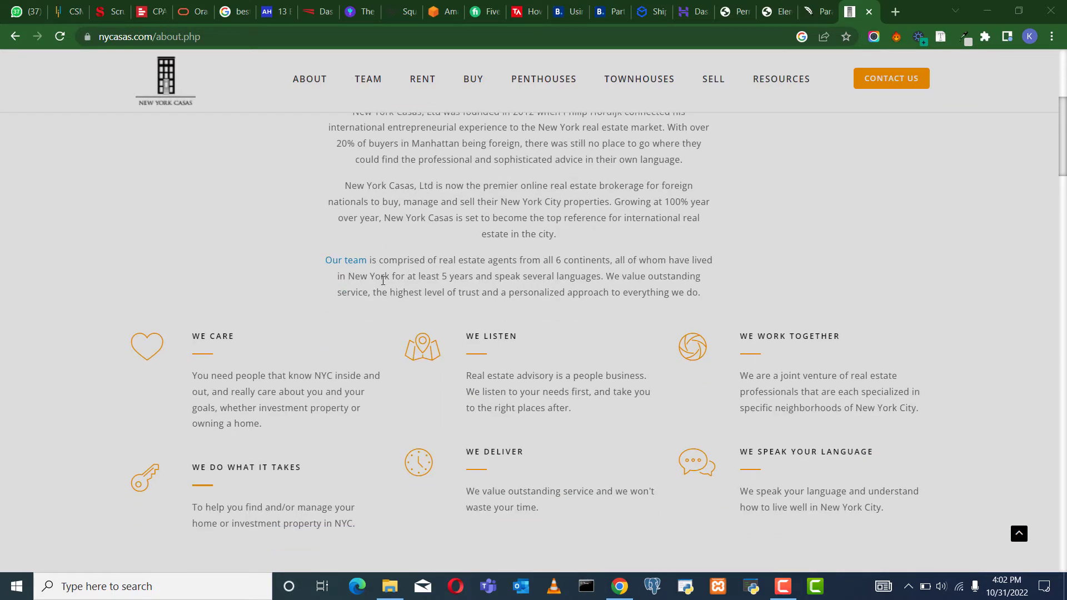
pyautogui.scroll(3, 366, 264)
pyautogui.moveTo(352, 269); pyautogui.dragTo(693, 382)
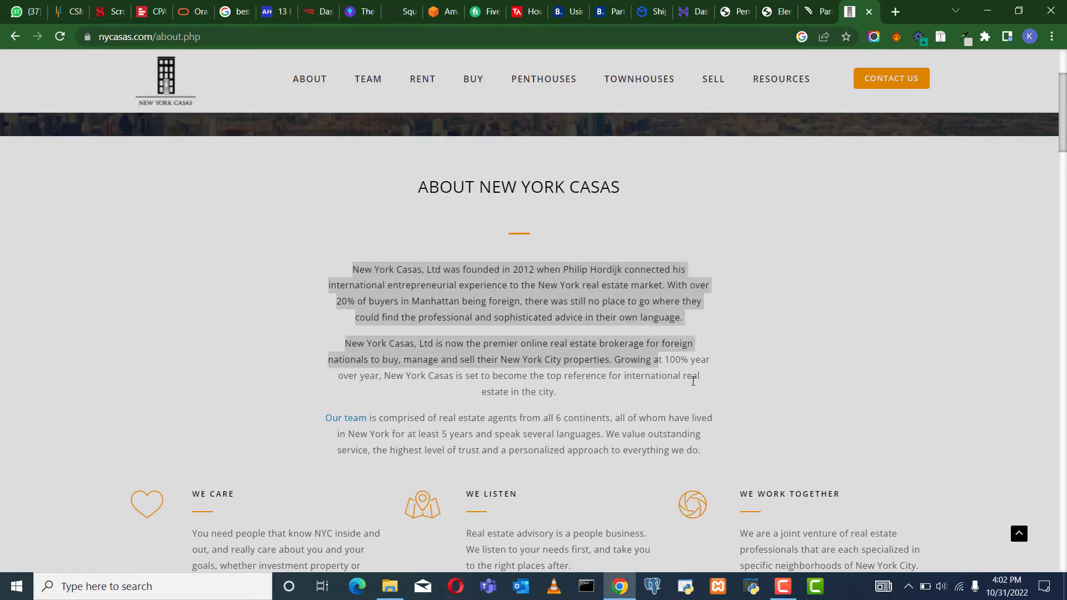
pyautogui.click(740, 433)
pyautogui.moveTo(353, 261)
pyautogui.mouseDown()
pyautogui.moveTo(710, 465)
pyautogui.moveTo(350, 273)
pyautogui.mouseUp()
pyautogui.hotkey('ctrl', 'c')
pyautogui.tripleClick(519, 187)
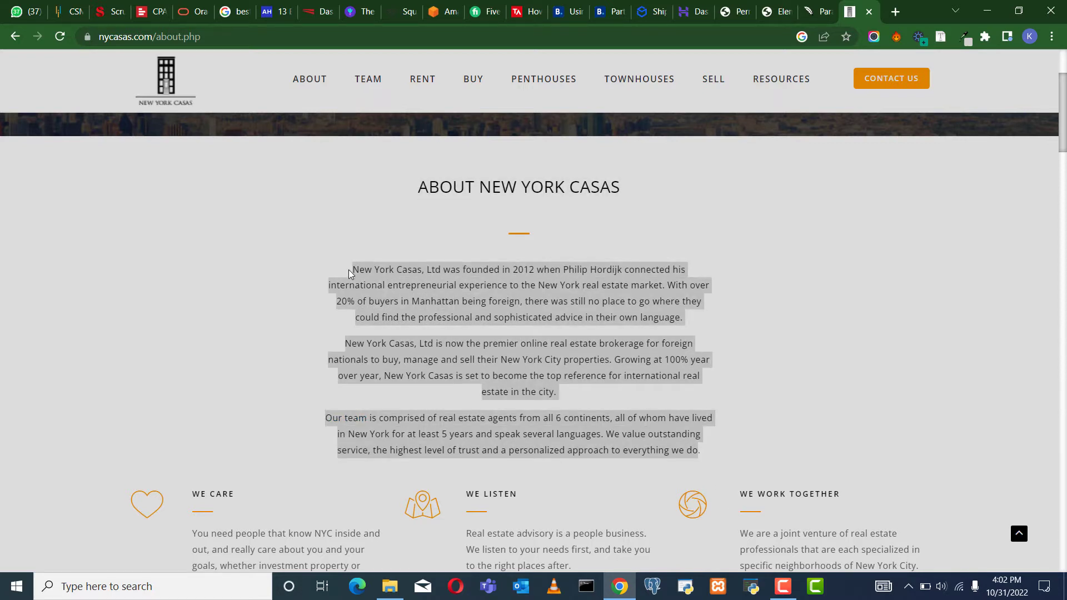
pyautogui.rightClick(377, 274)
pyautogui.click(403, 277)
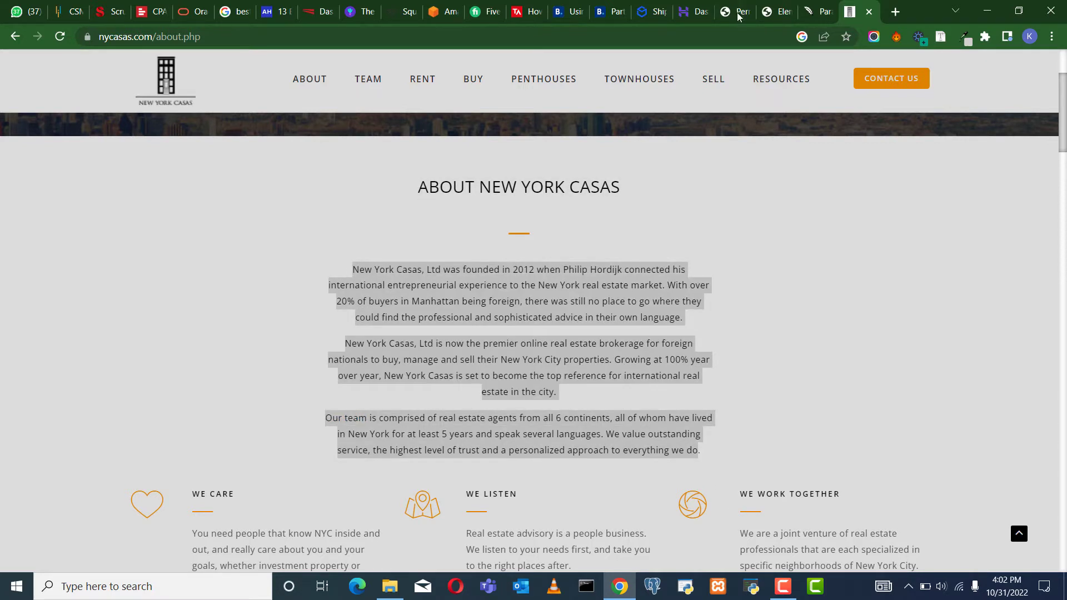
# Paste the copied paragraphs into the QuillBot paraphraser and paraphrase them in Standard mode.
pyautogui.click(819, 11)
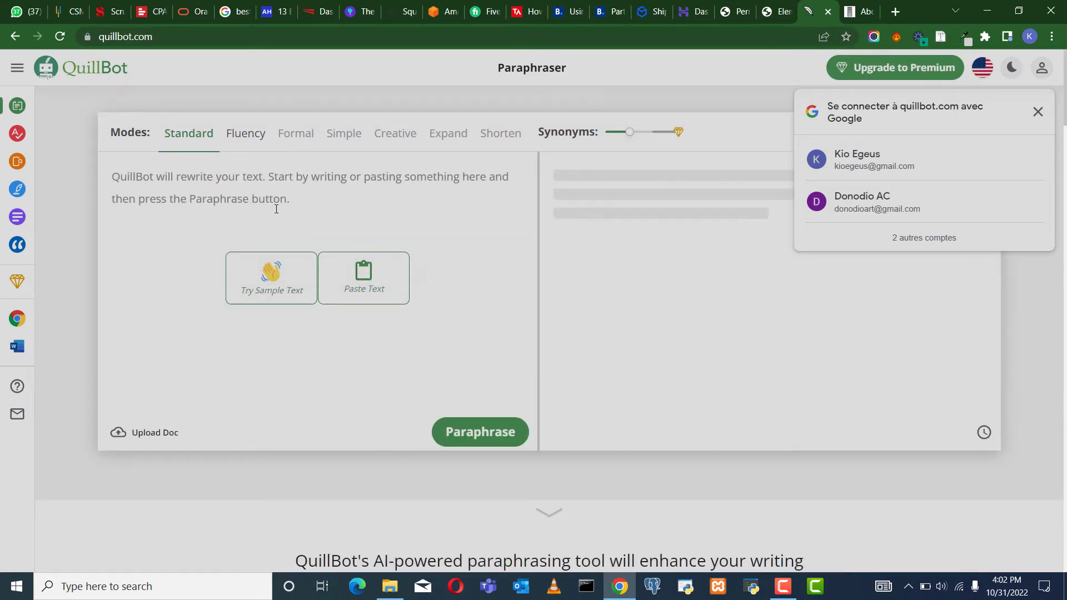
pyautogui.rightClick(248, 186)
pyautogui.click(305, 287)
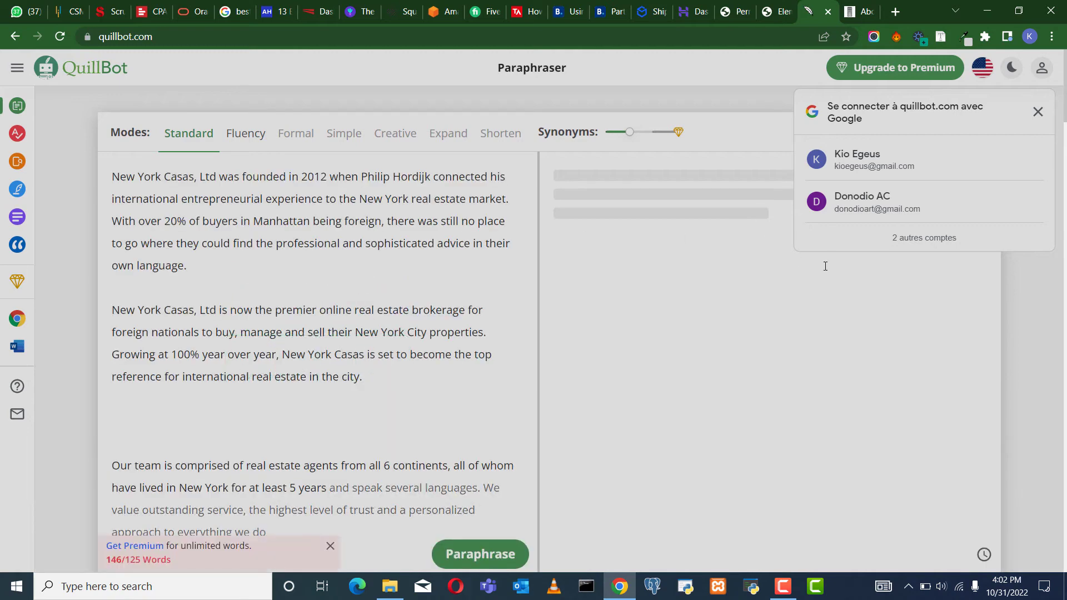
pyautogui.scroll(-5, 559, 329)
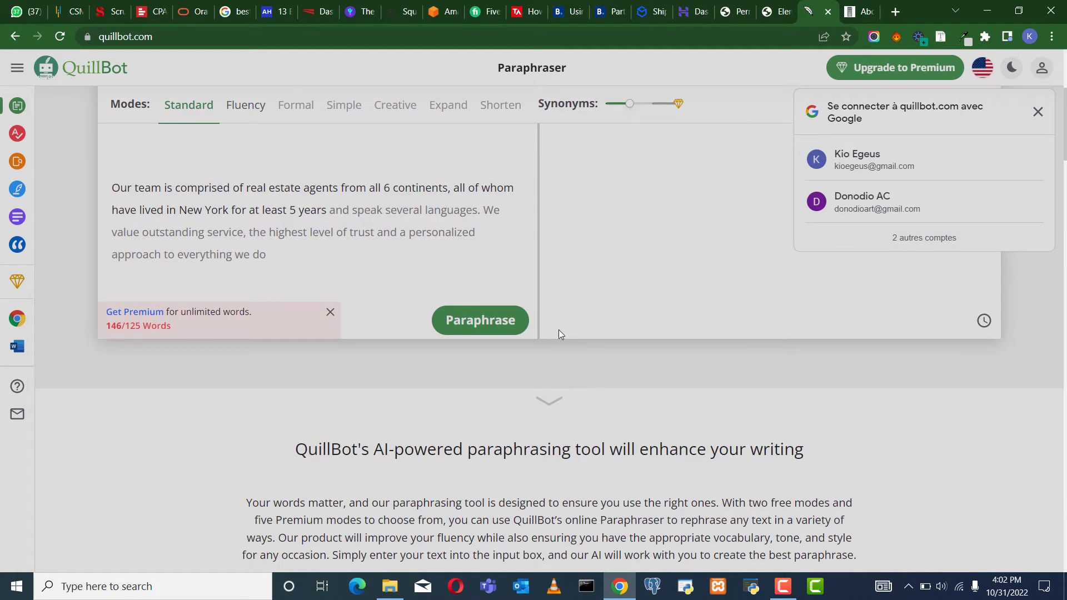
pyautogui.click(478, 329)
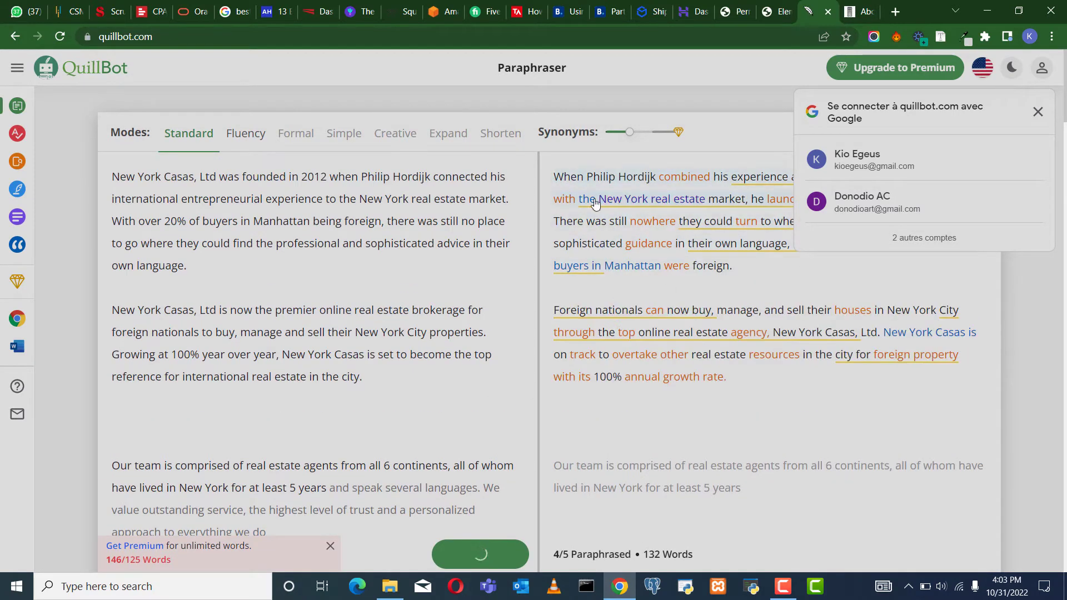
# Copy the whole paraphrased text from QuillBot's output.
pyautogui.moveTo(552, 175); pyautogui.dragTo(935, 450)
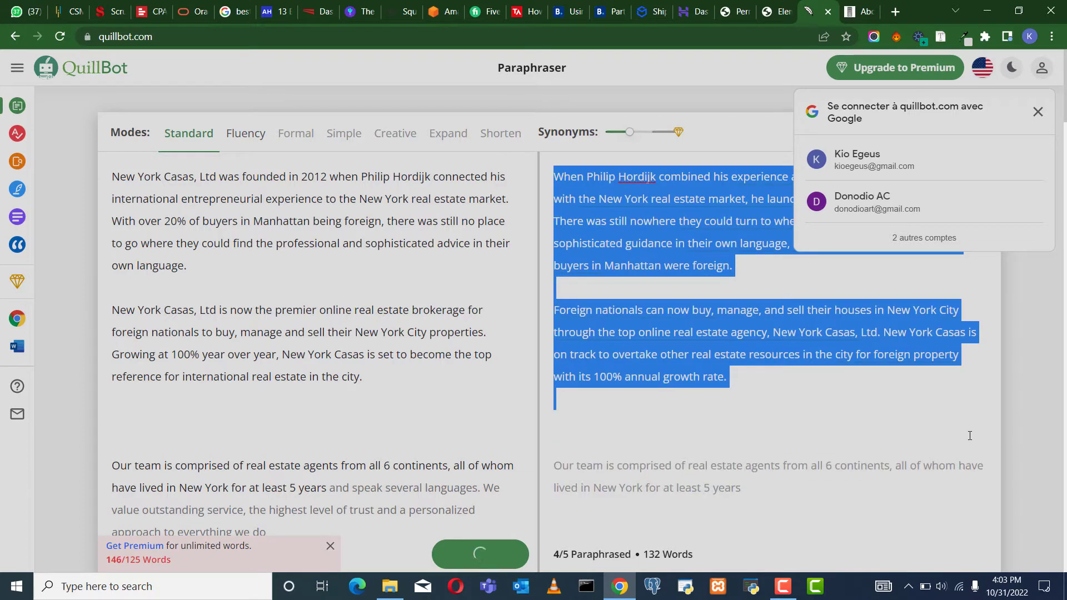
pyautogui.scroll(-2, 840, 480)
pyautogui.scroll(-1, 840, 480)
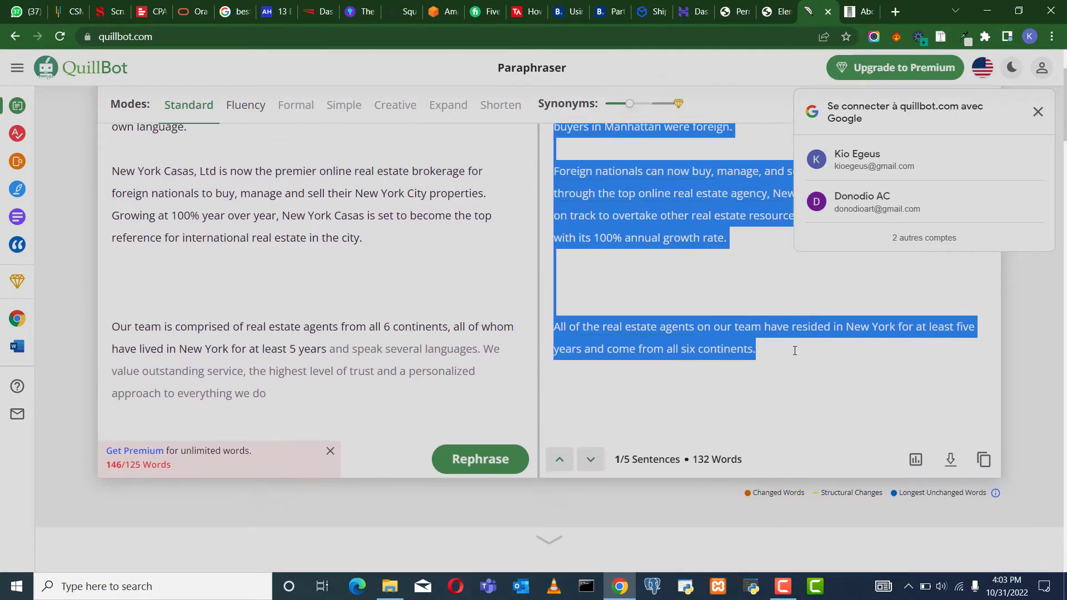
pyautogui.rightClick(720, 334)
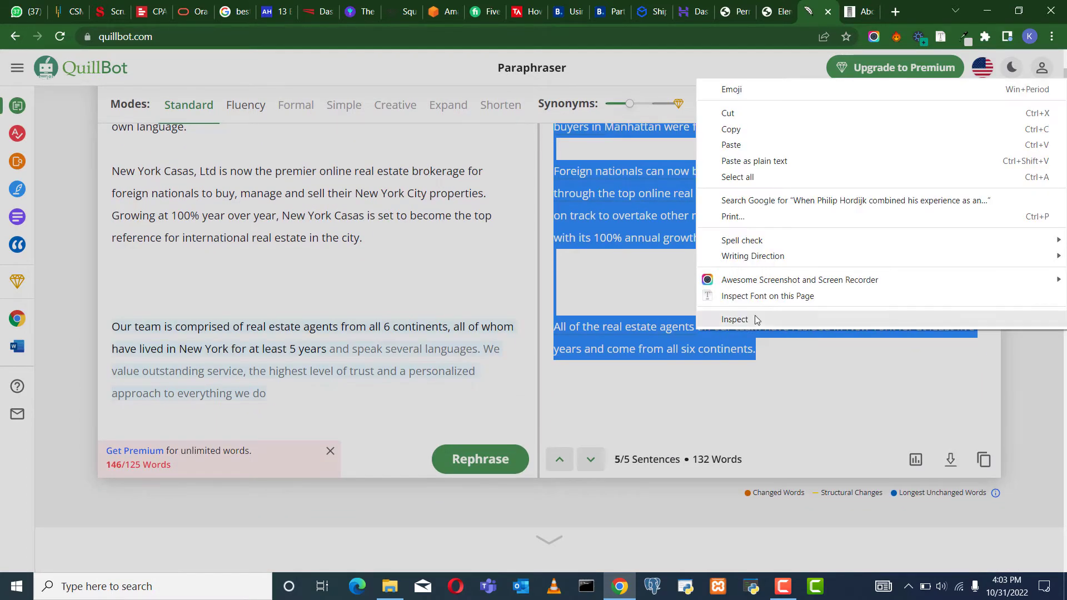
pyautogui.click(755, 126)
# Replace the "Nisi iste natus" paragraph in the "How I Can Help" section of the Elementor page with the copied paraphrase.
pyautogui.click(778, 6)
pyautogui.click(733, 12)
pyautogui.click(771, 14)
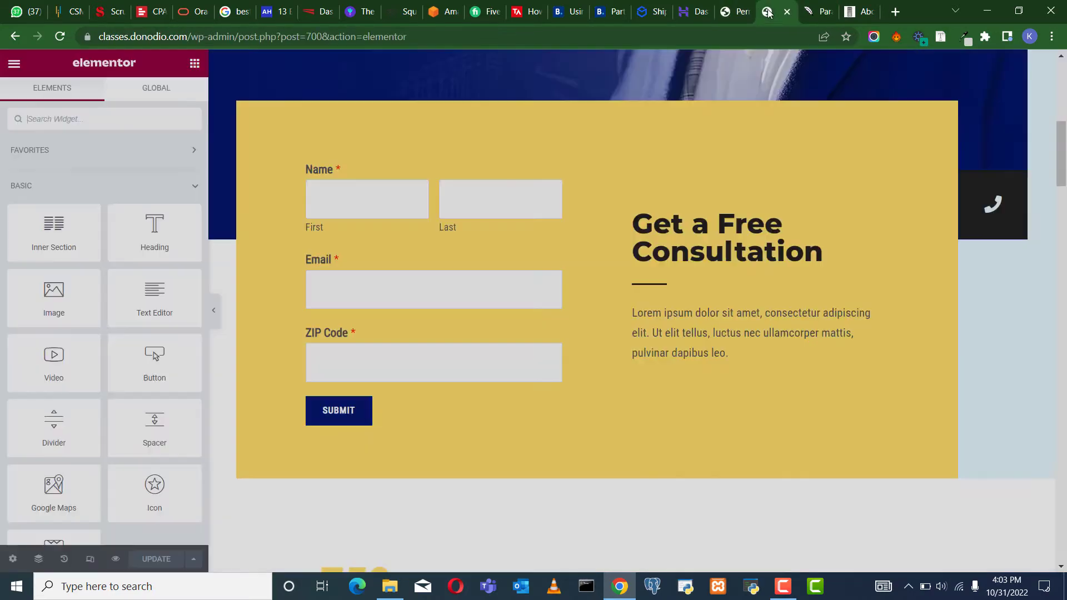
pyautogui.scroll(4, 635, 314)
pyautogui.scroll(3, 635, 315)
pyautogui.scroll(-18, 634, 329)
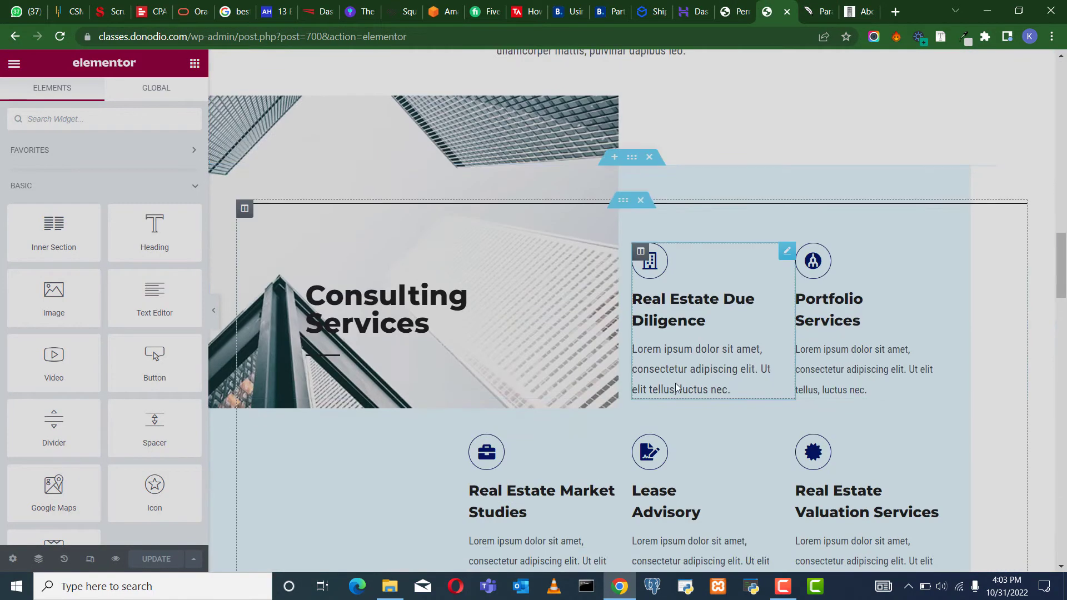
pyautogui.scroll(5, 715, 332)
pyautogui.scroll(3, 716, 332)
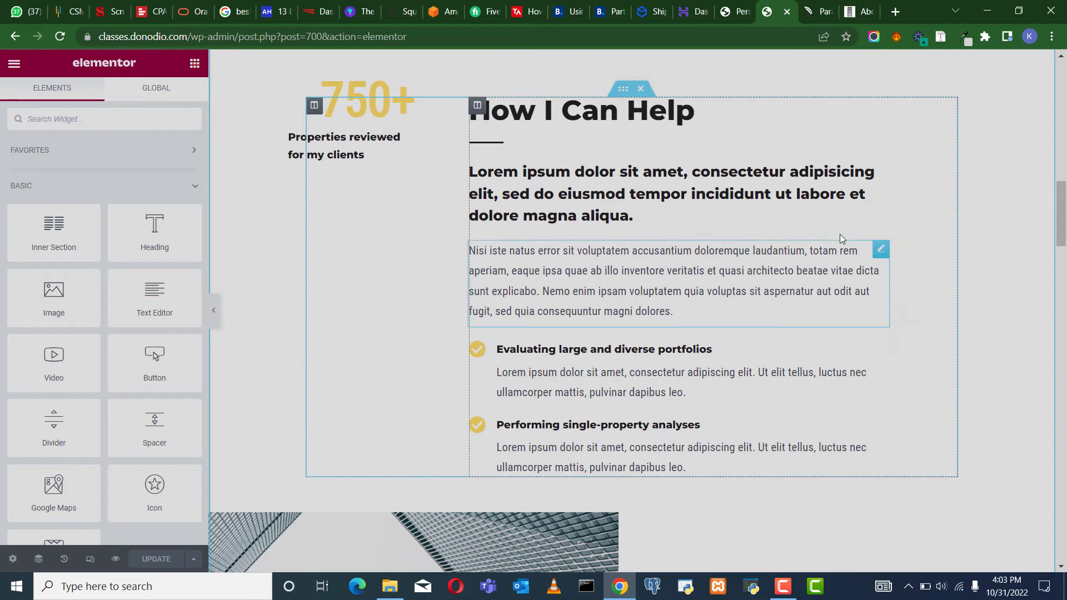
pyautogui.click(882, 251)
pyautogui.tripleClick(97, 275)
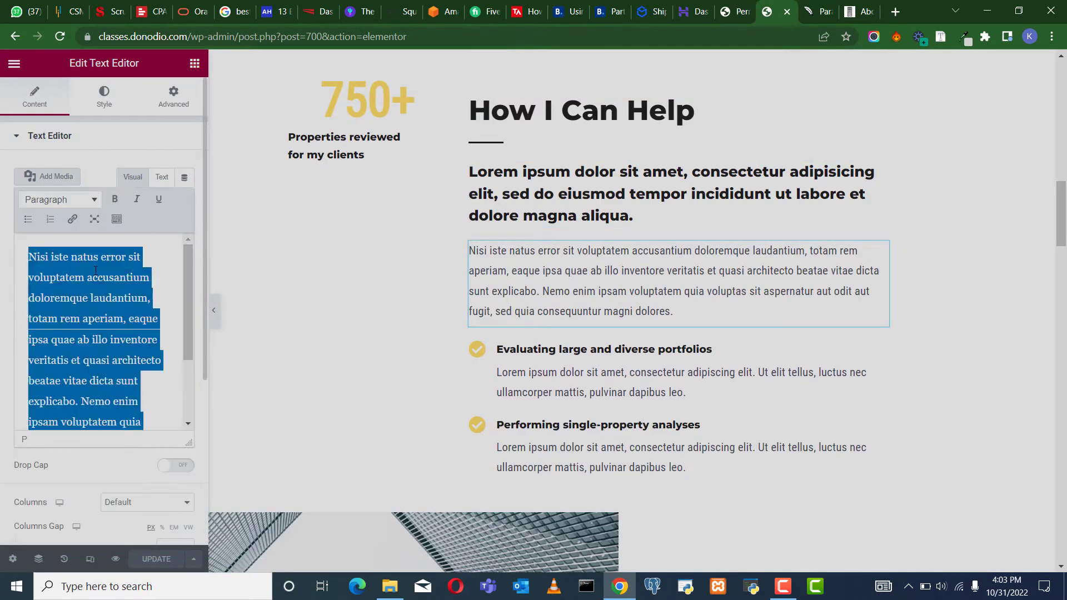
pyautogui.rightClick(98, 274)
pyautogui.click(148, 337)
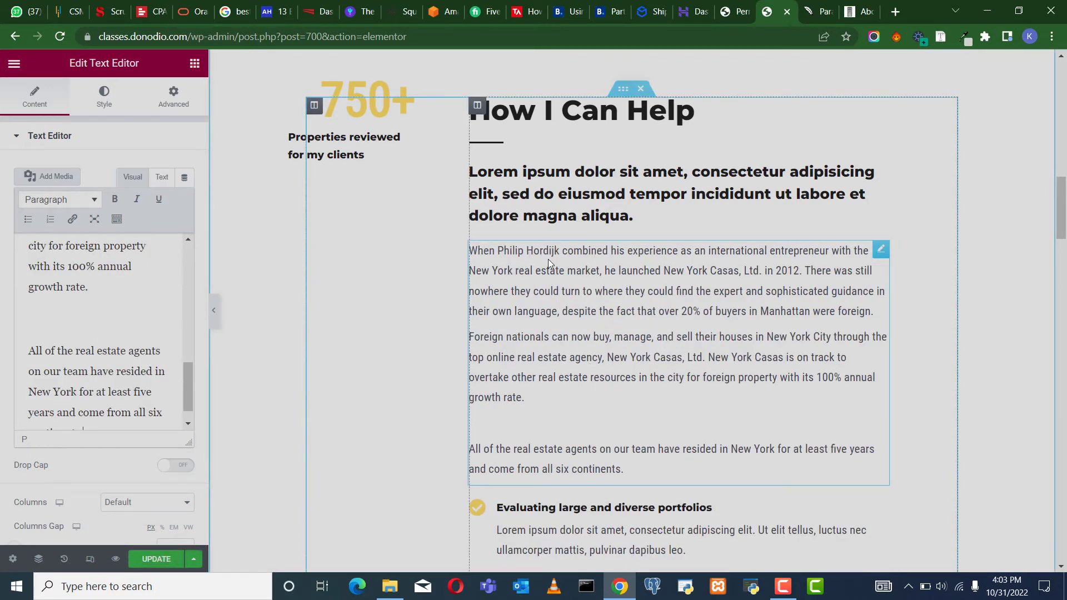
# Replace the founder's name at the start of the pasted "How I Can Help" text with the new consultant's name.
pyautogui.scroll(15, 609, 258)
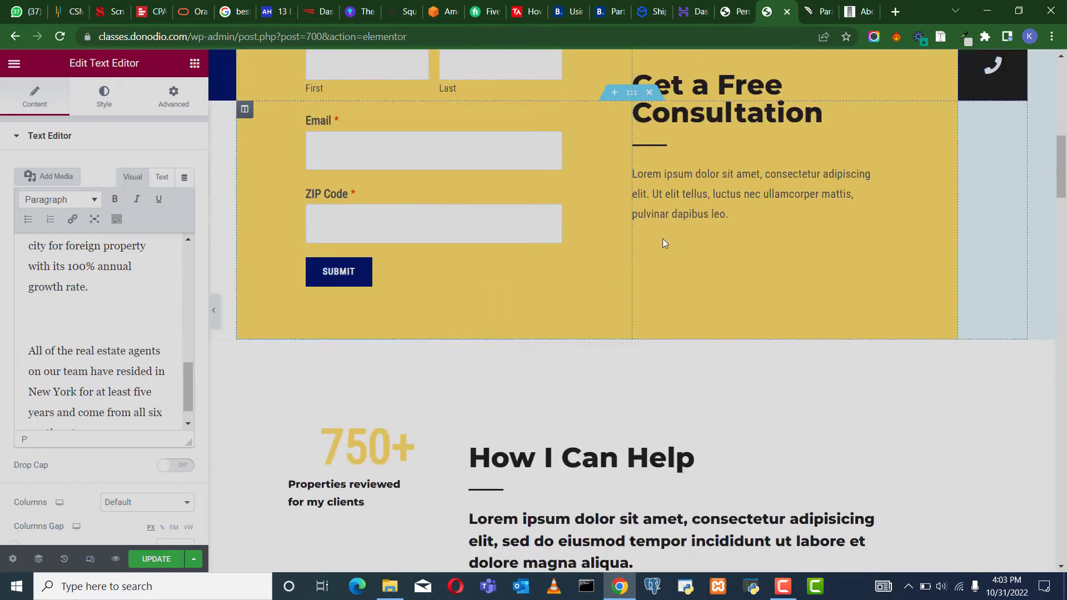
pyautogui.scroll(-8, 658, 310)
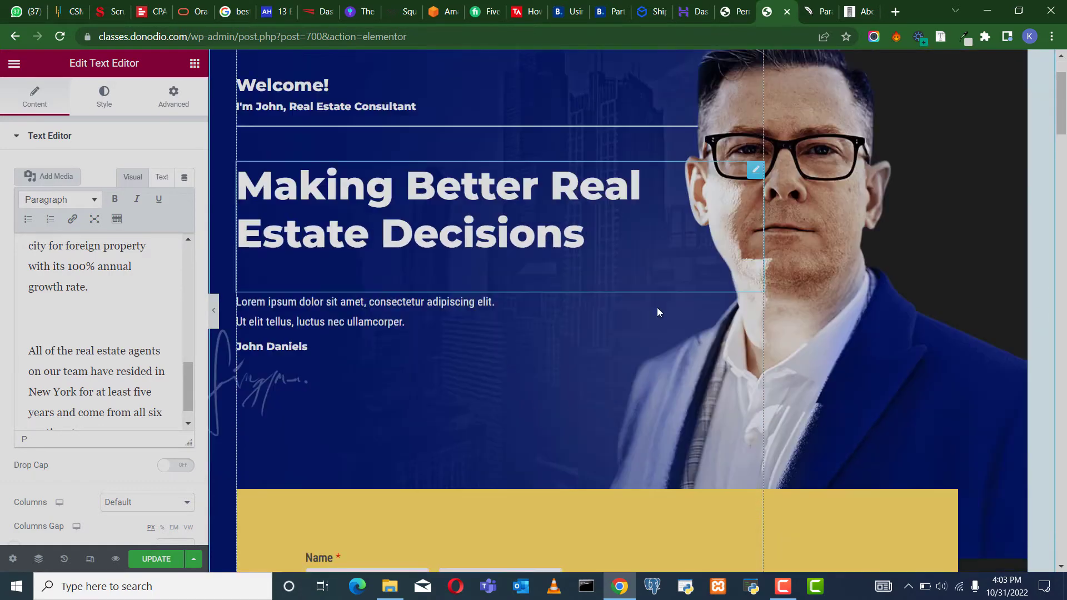
pyautogui.scroll(-1, 111, 361)
pyautogui.scroll(3, 106, 300)
pyautogui.scroll(3, 83, 277)
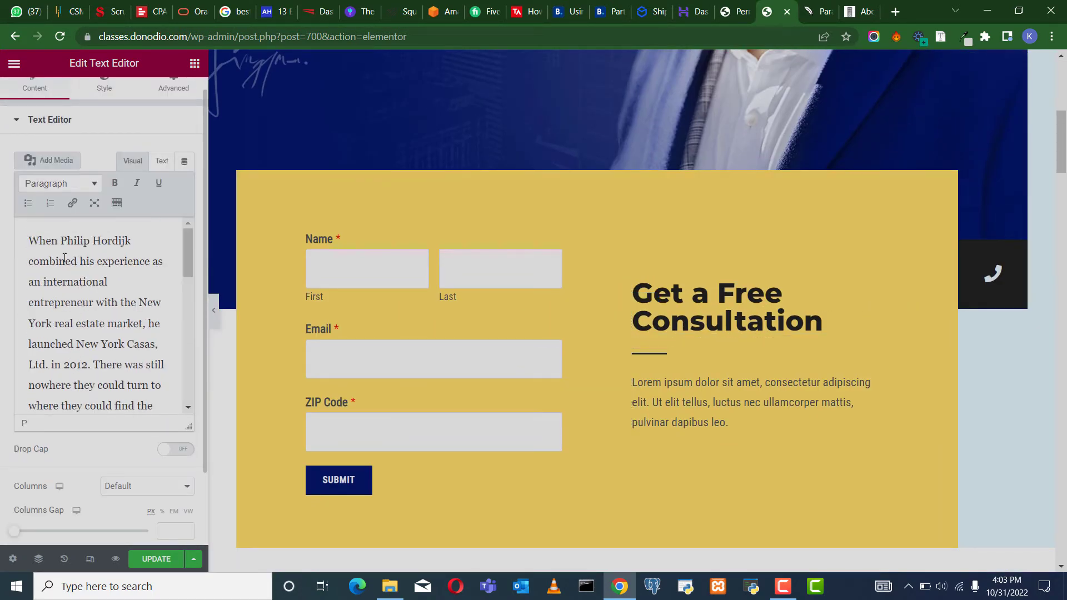
pyautogui.moveTo(130, 239); pyautogui.dragTo(62, 237)
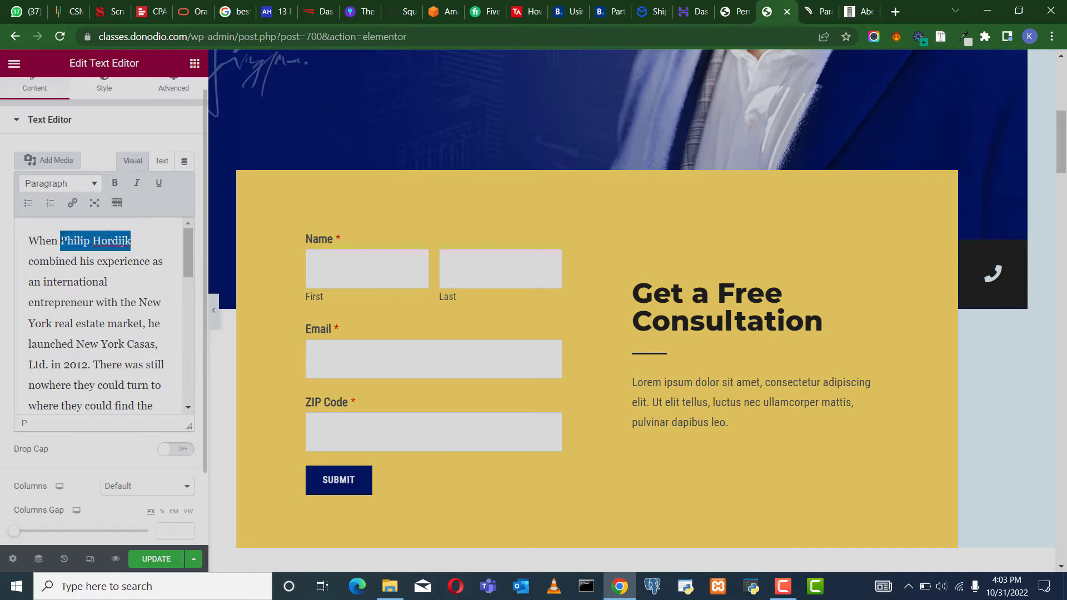
pyautogui.write('Tiger W')
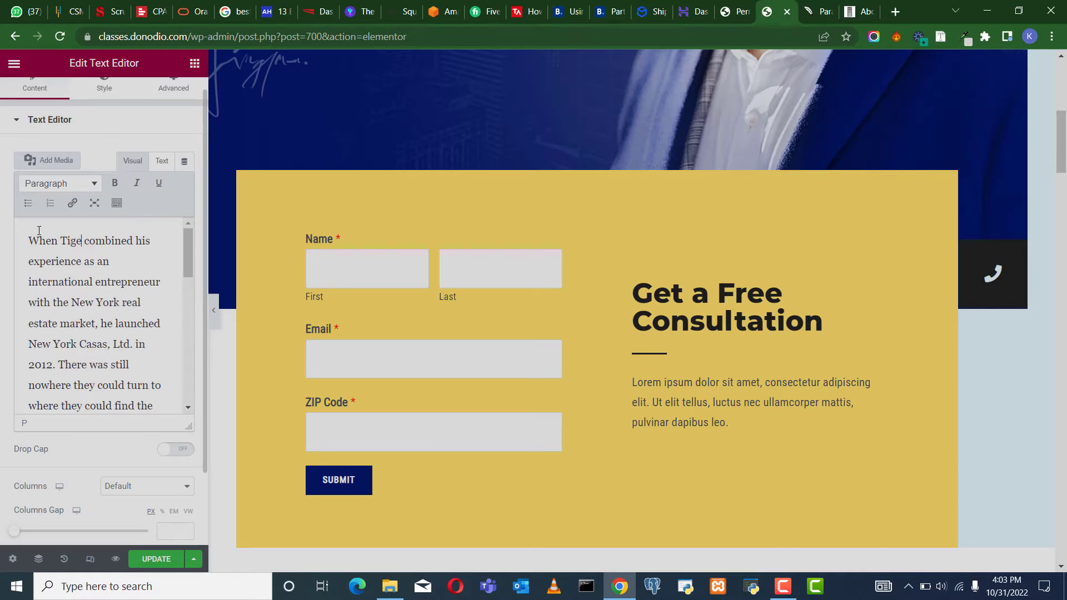
pyautogui.write('oo')
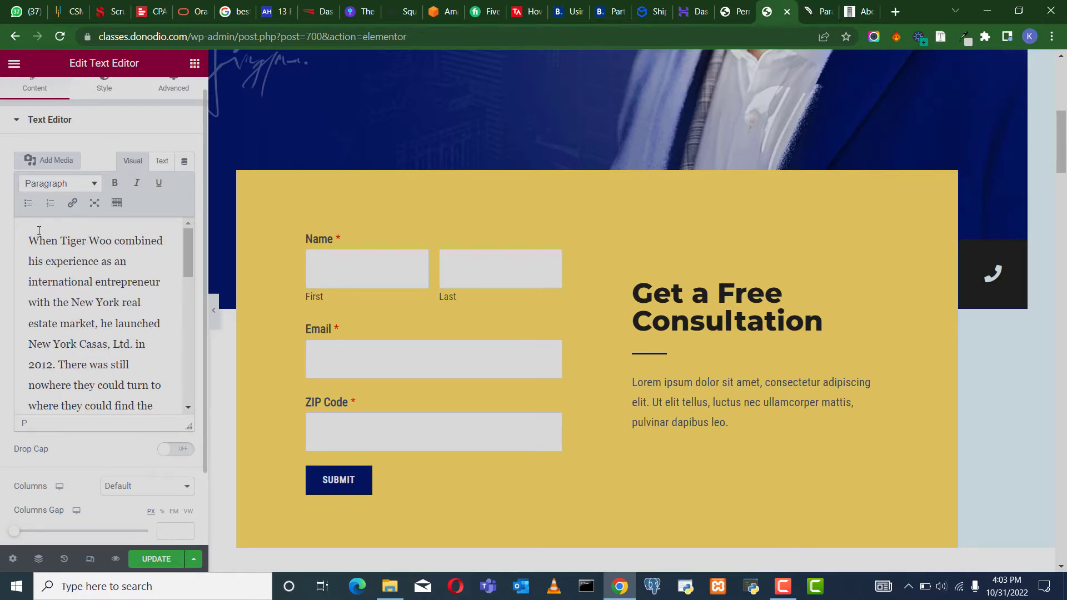
pyautogui.write('d')
# Review the rewritten "How I Can Help" text and the placeholder texts in the Consulting Services section.
pyautogui.scroll(-8, 353, 301)
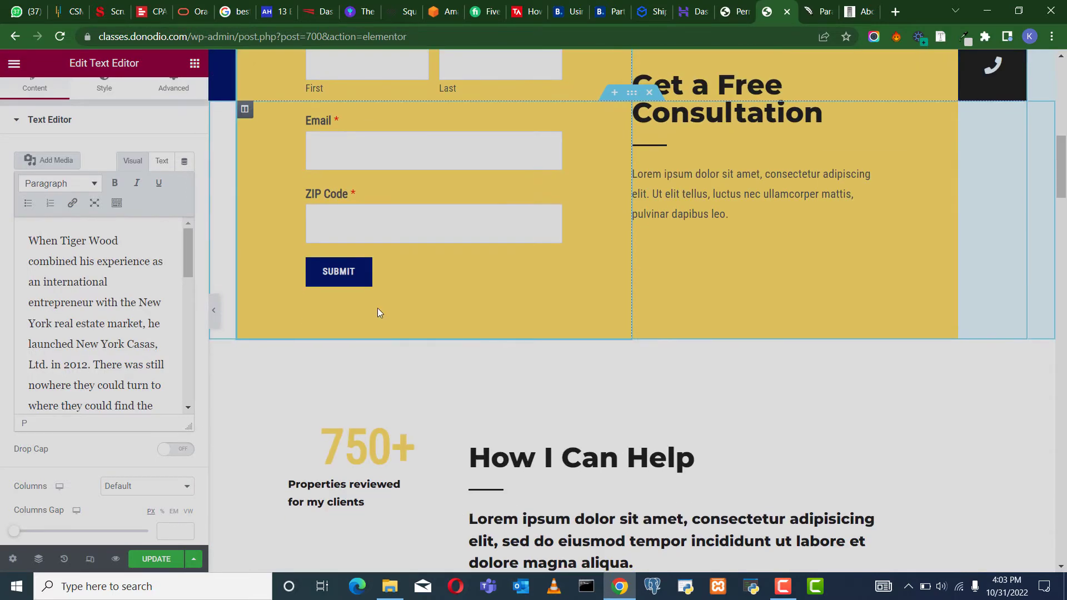
pyautogui.scroll(-3, 505, 345)
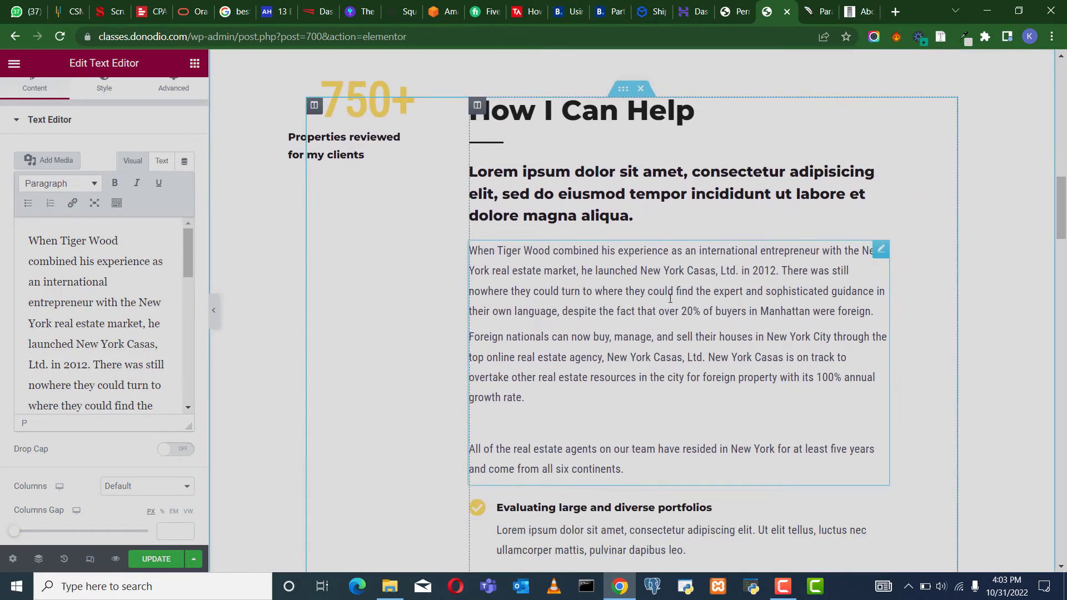
pyautogui.scroll(-1, 723, 283)
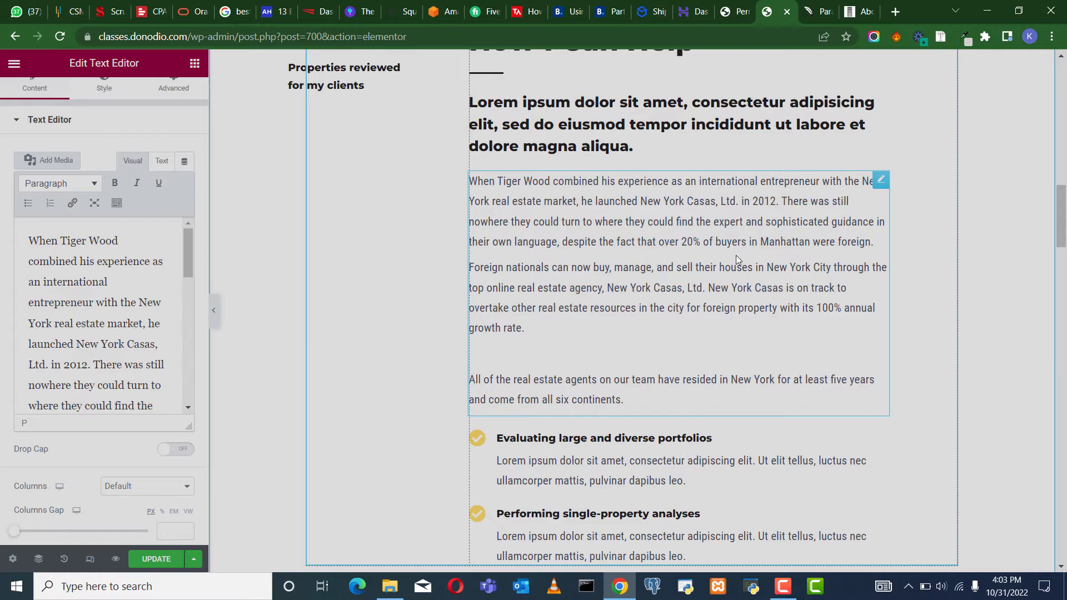
pyautogui.scroll(-12, 737, 260)
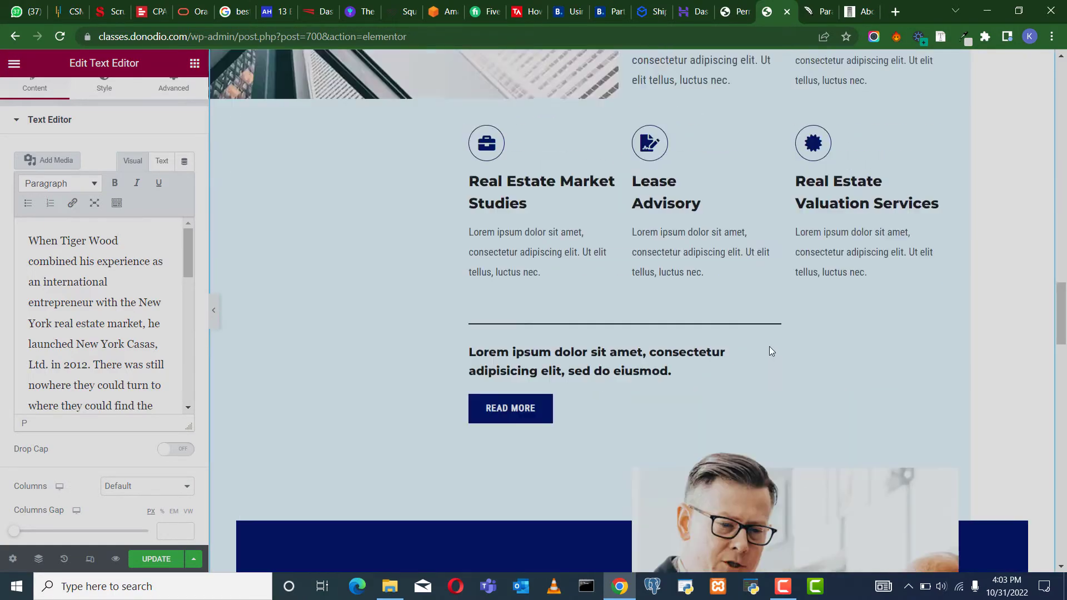
pyautogui.scroll(10, 760, 350)
pyautogui.scroll(-15, 767, 356)
pyautogui.scroll(10, 777, 349)
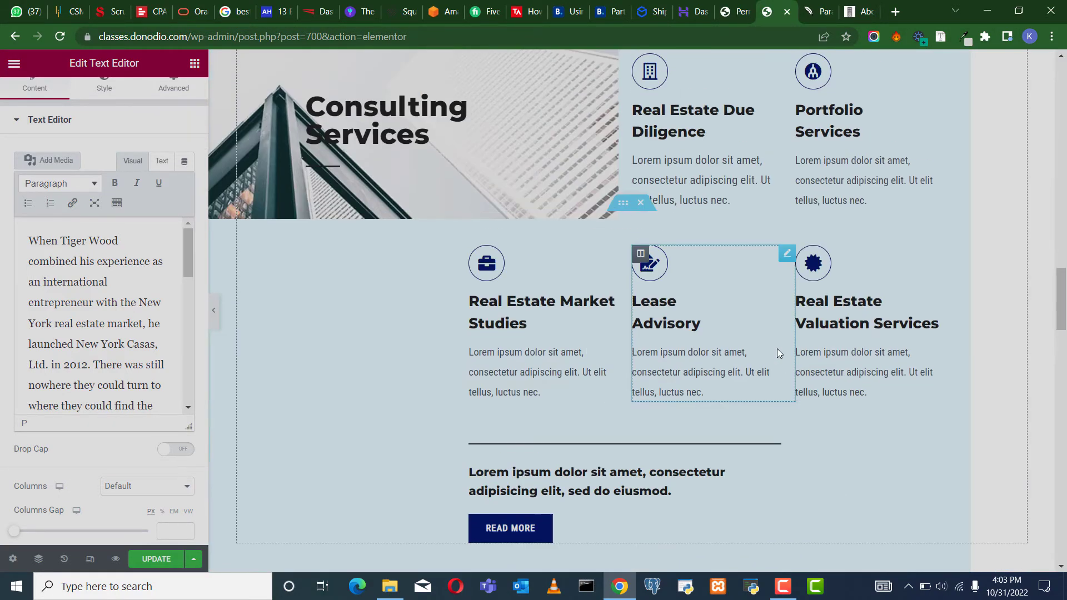
# Open the photo of two men beside the "I Deliver Measurable Results" text for editing.
pyautogui.scroll(-7, 628, 343)
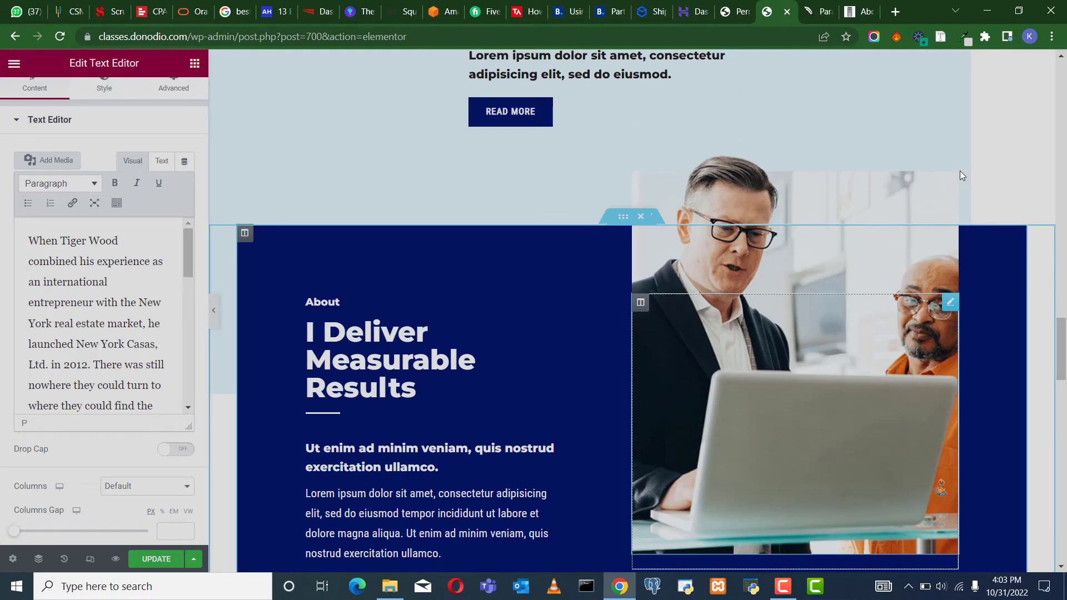
pyautogui.click(950, 301)
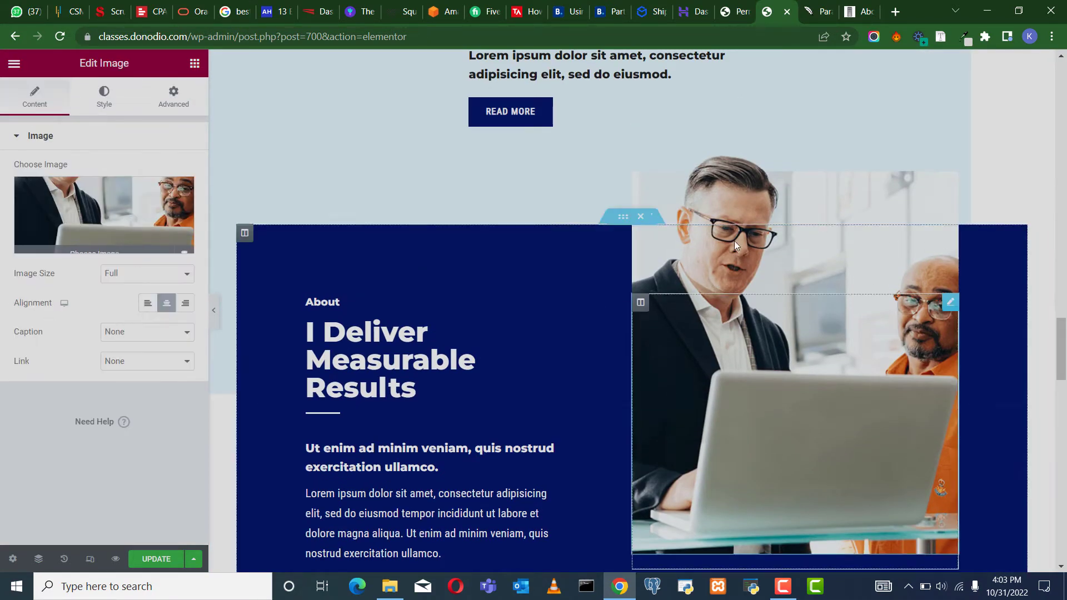
pyautogui.click(118, 216)
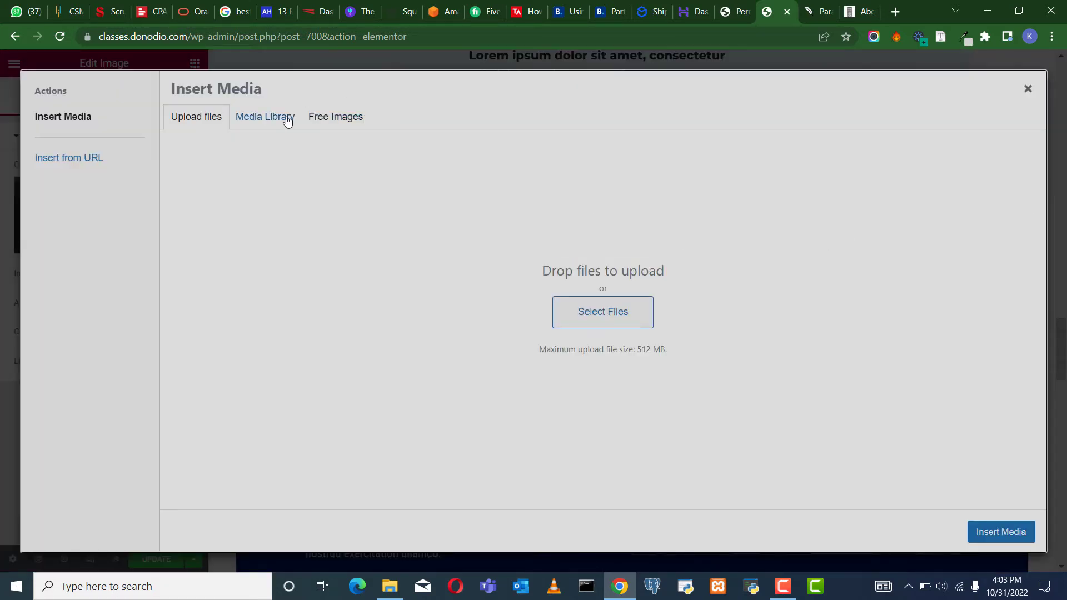
pyautogui.click(1028, 91)
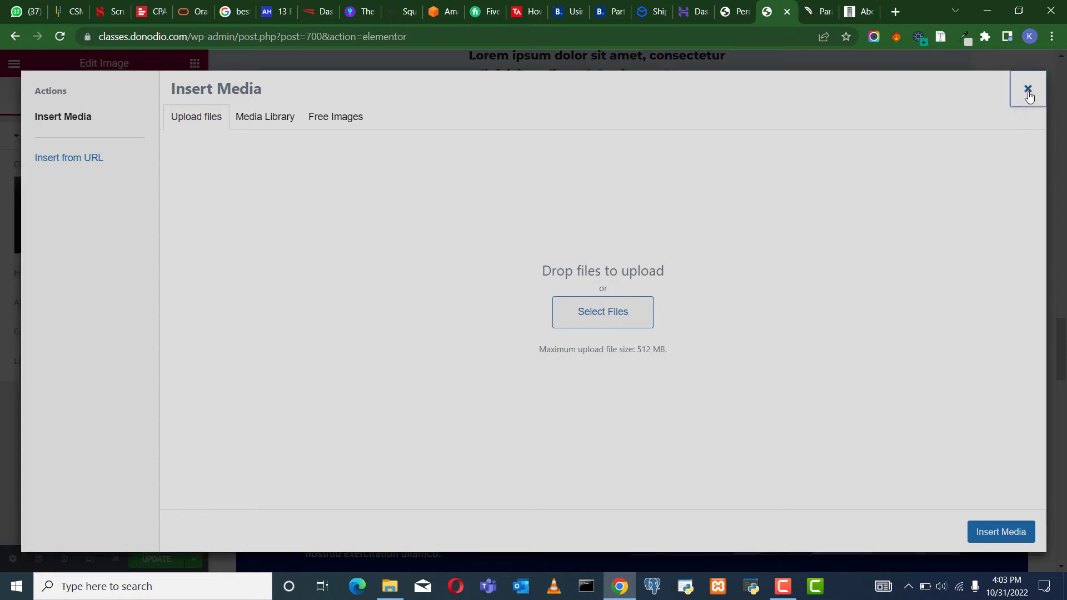
pyautogui.click(139, 222)
pyautogui.click(1027, 89)
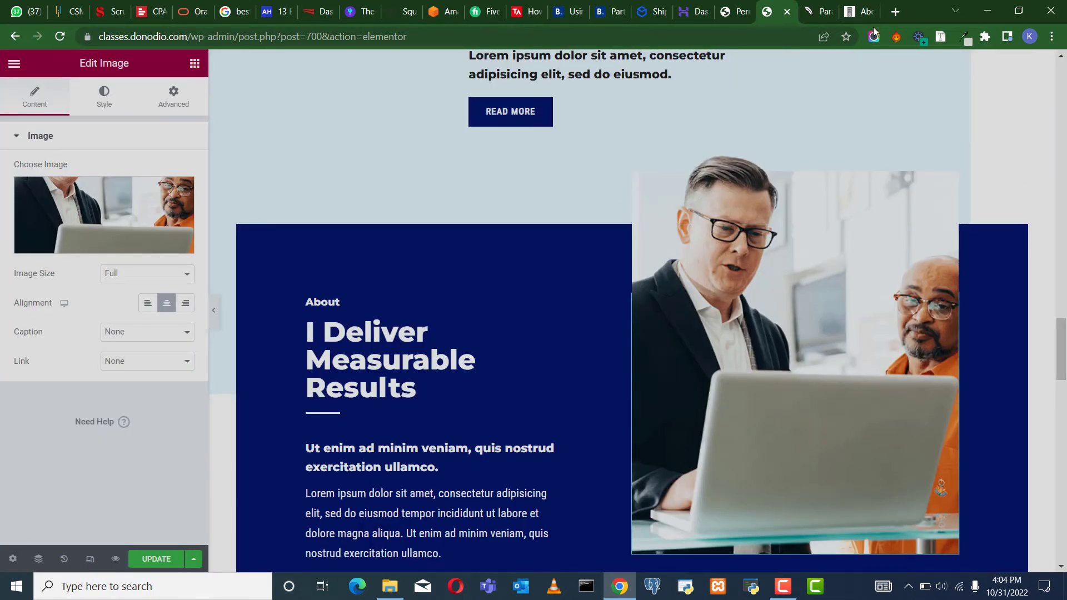
# Open the Pexels stock photo website in a new browser tab.
pyautogui.click(895, 11)
pyautogui.click(583, 39)
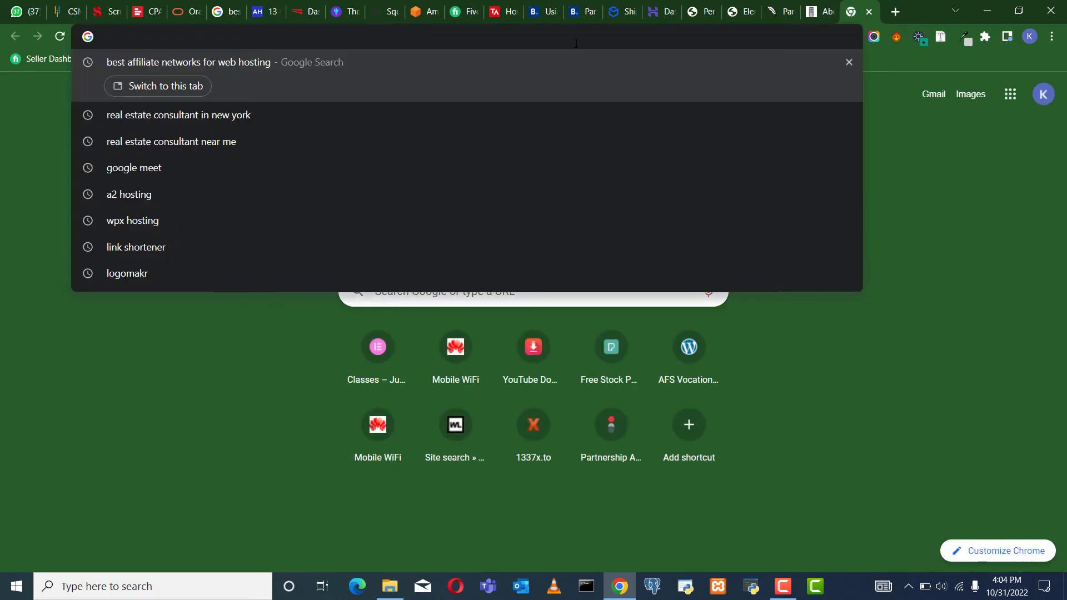
pyautogui.write('exe')
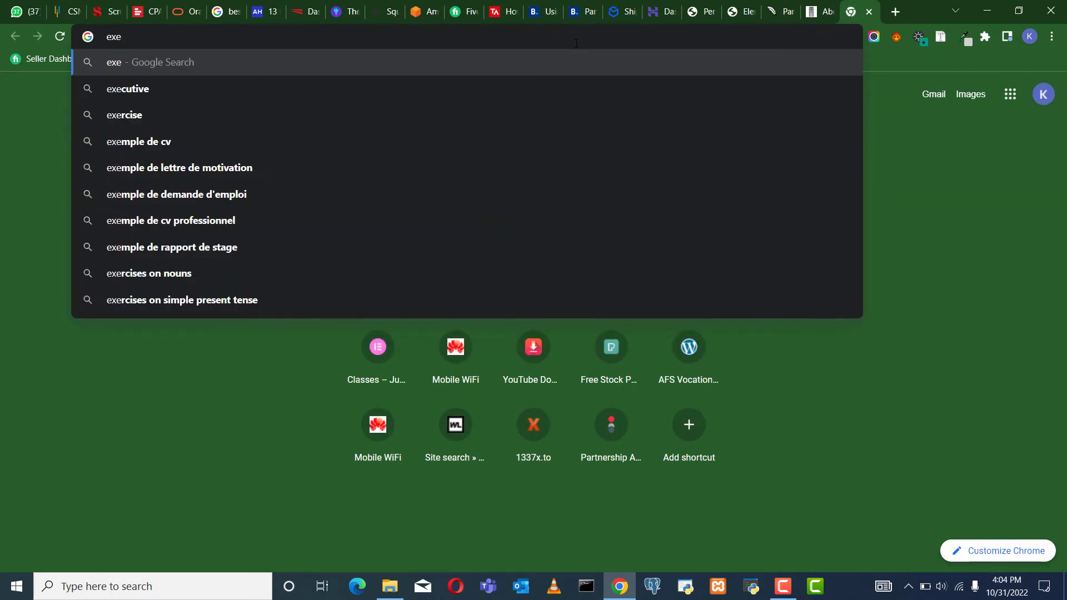
pyautogui.press('BackSpace')
pyautogui.press('BackSpace')
pyautogui.press('BackSpace')
pyautogui.write('pexel')
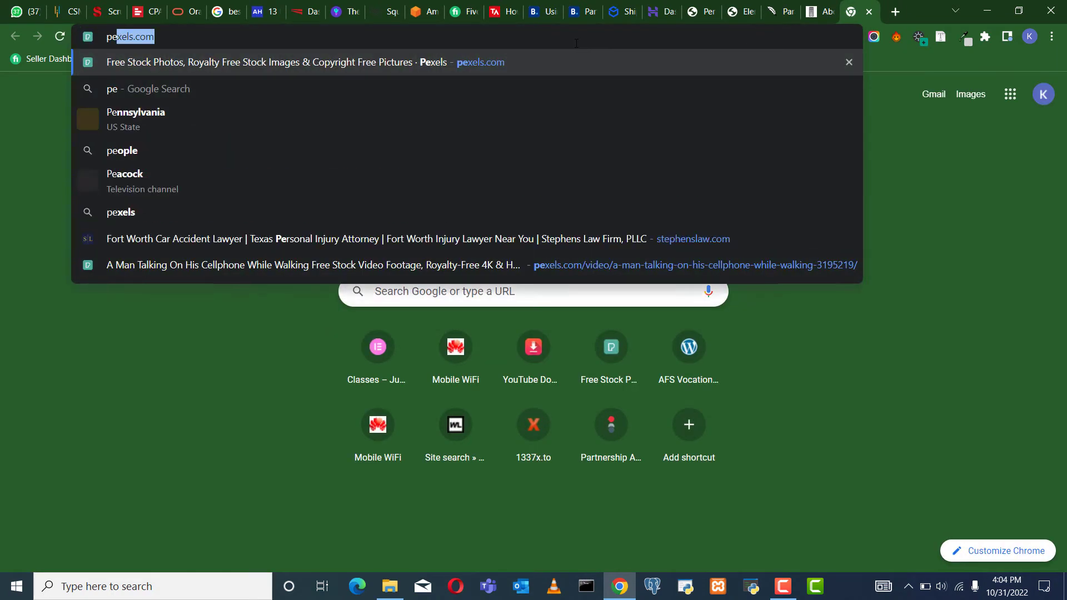
pyautogui.write('s')
pyautogui.press('Return')
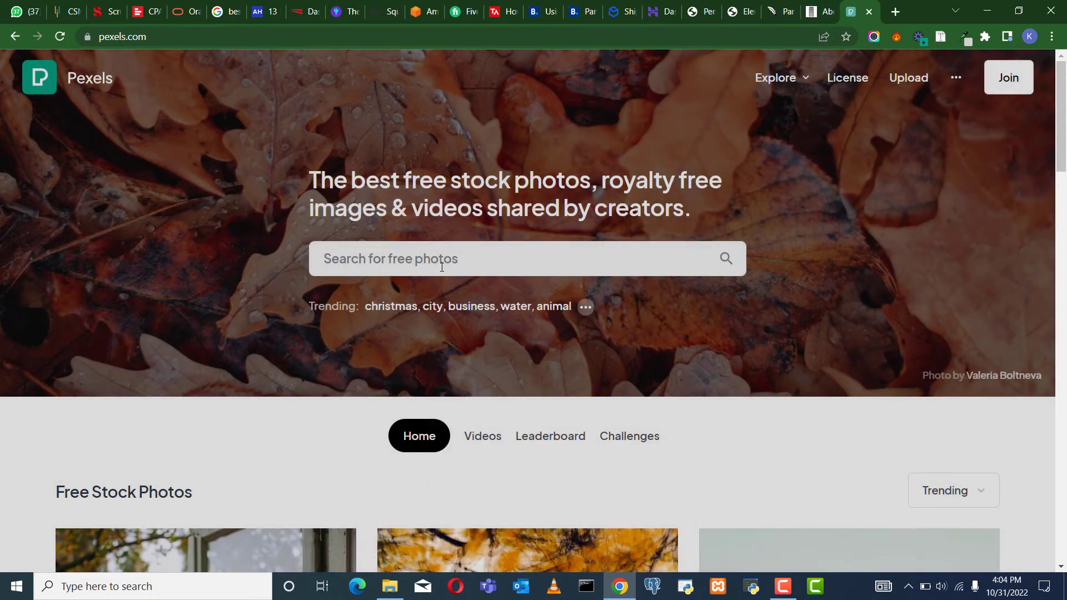
# Search Pexels for "man in office" and filter the photos to vertical orientation.
pyautogui.click(442, 267)
pyautogui.write('man in office')
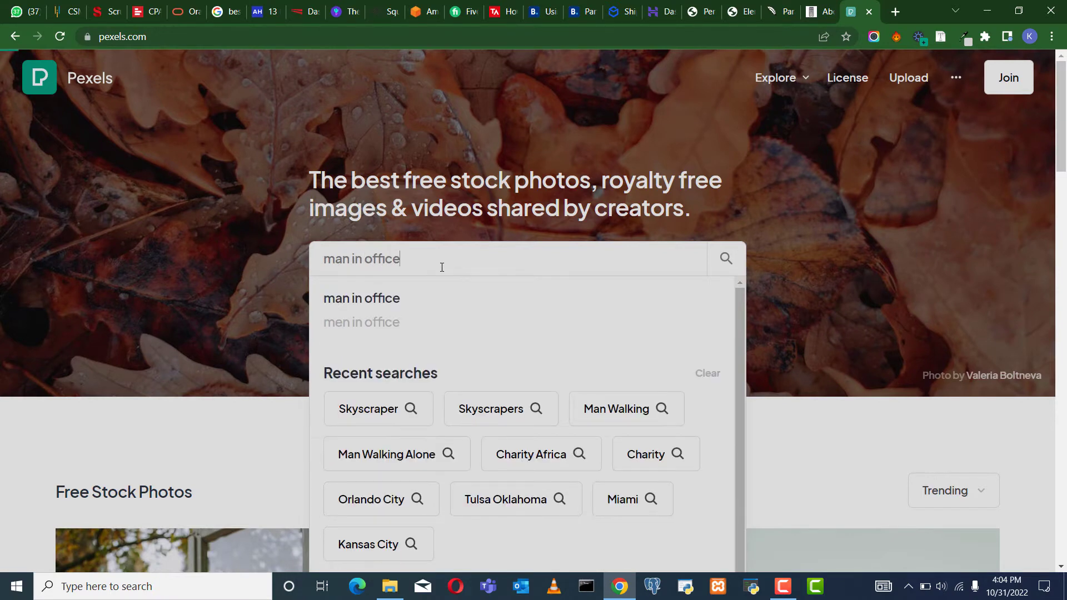
pyautogui.press('Return')
pyautogui.scroll(-1, 381, 318)
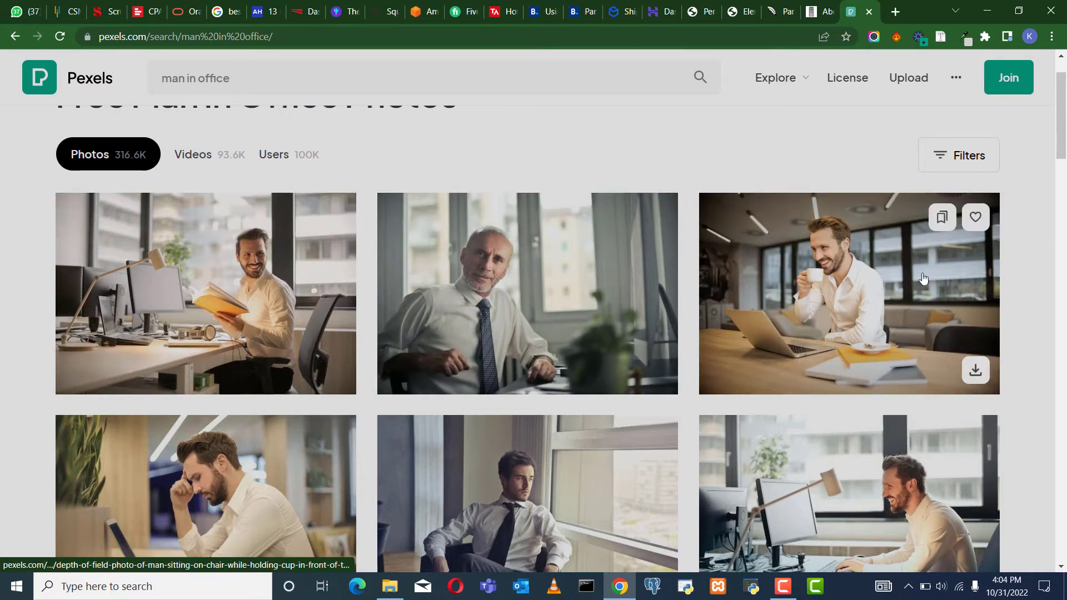
pyautogui.scroll(1, 300, 220)
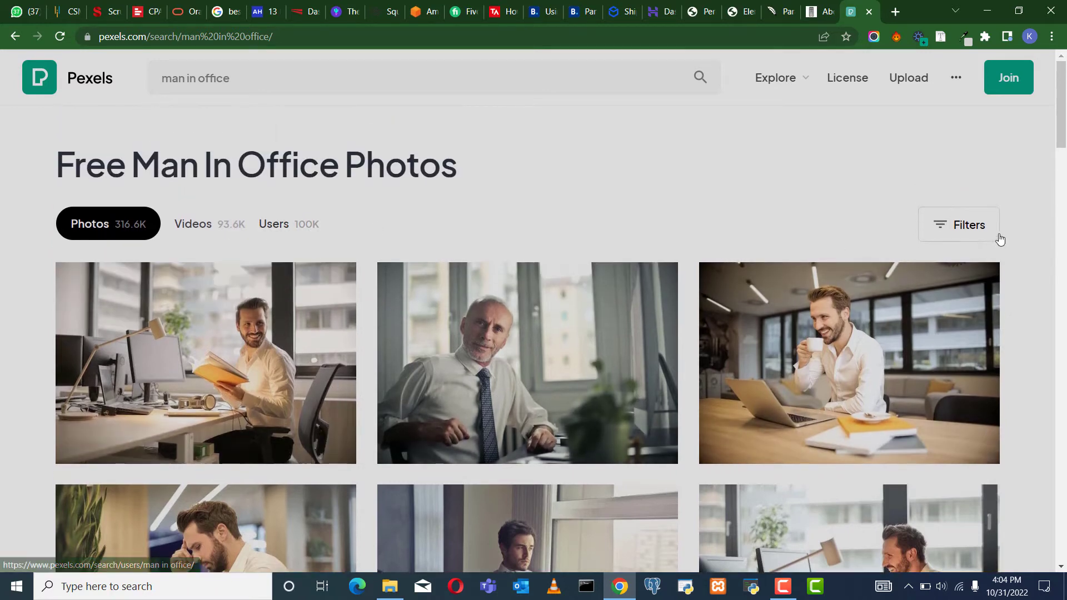
pyautogui.click(978, 233)
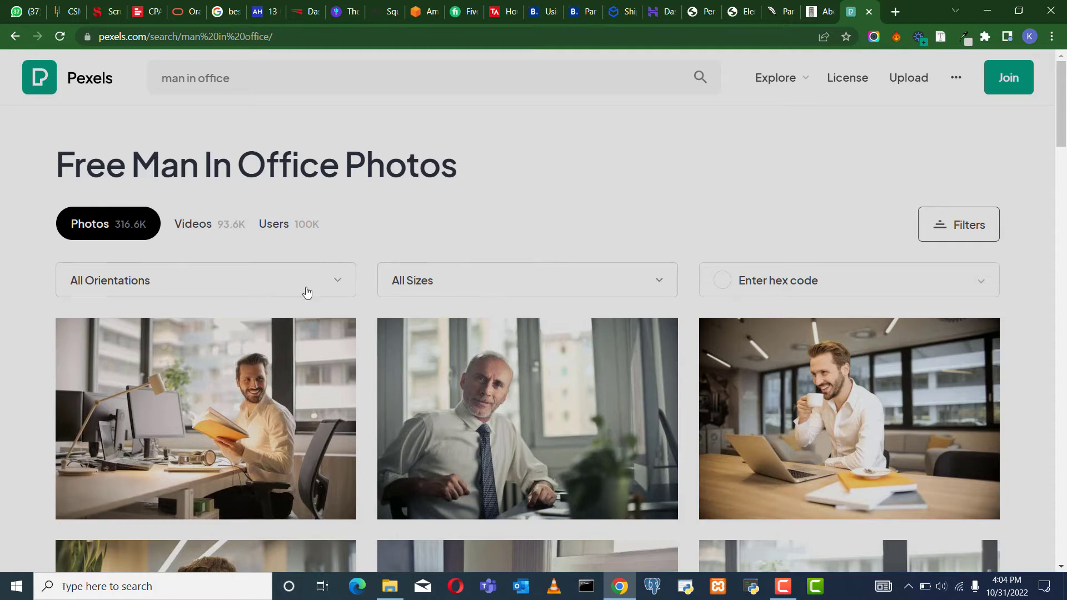
pyautogui.click(276, 288)
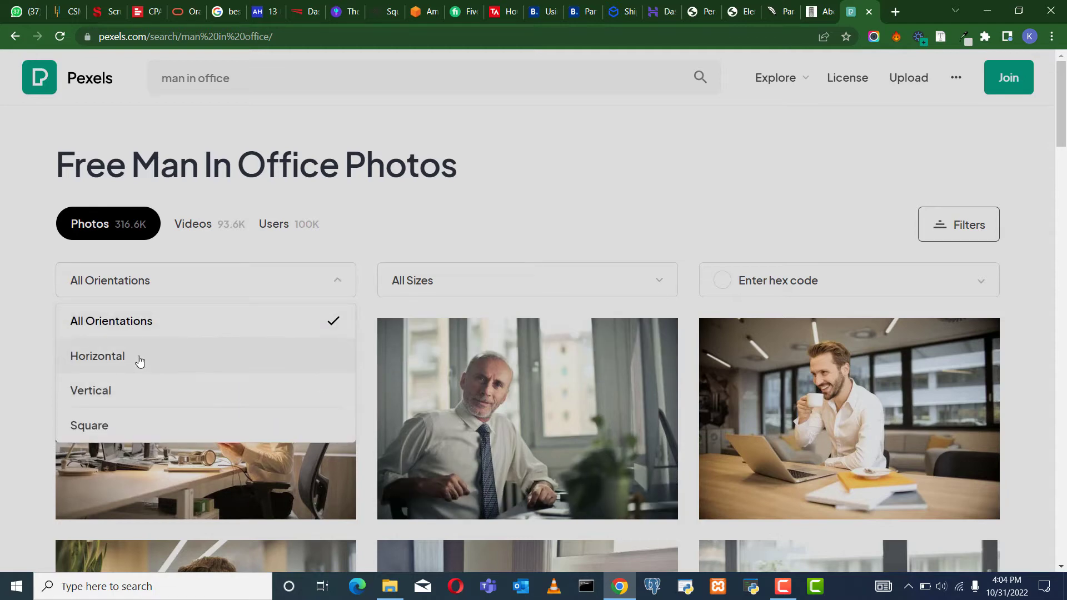
pyautogui.click(124, 388)
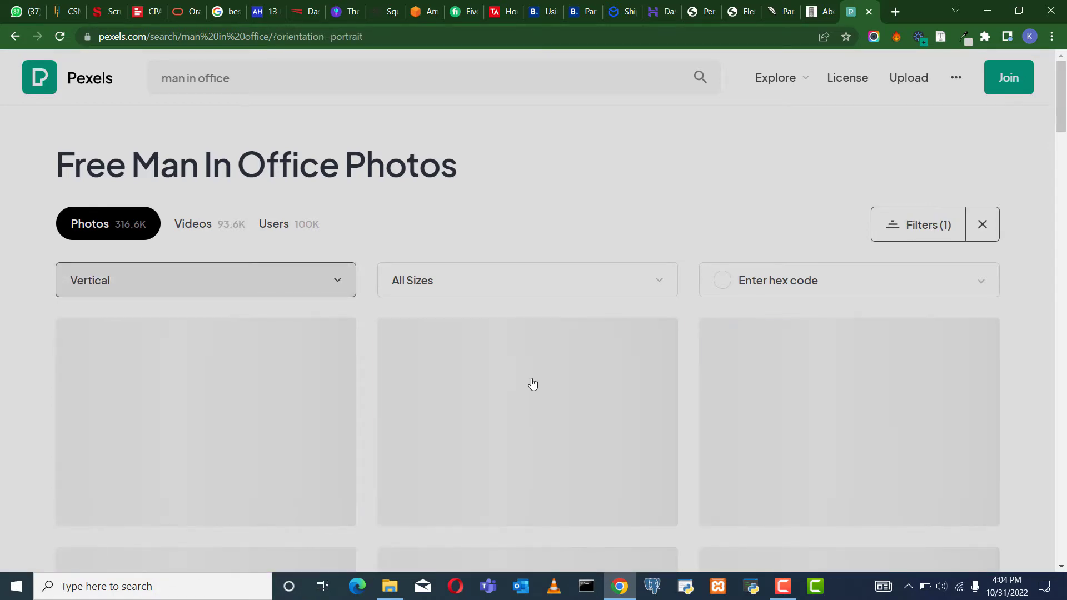
# Examine the vertical "man in office" photos for one that could replace the About section image.
pyautogui.scroll(-4, 533, 383)
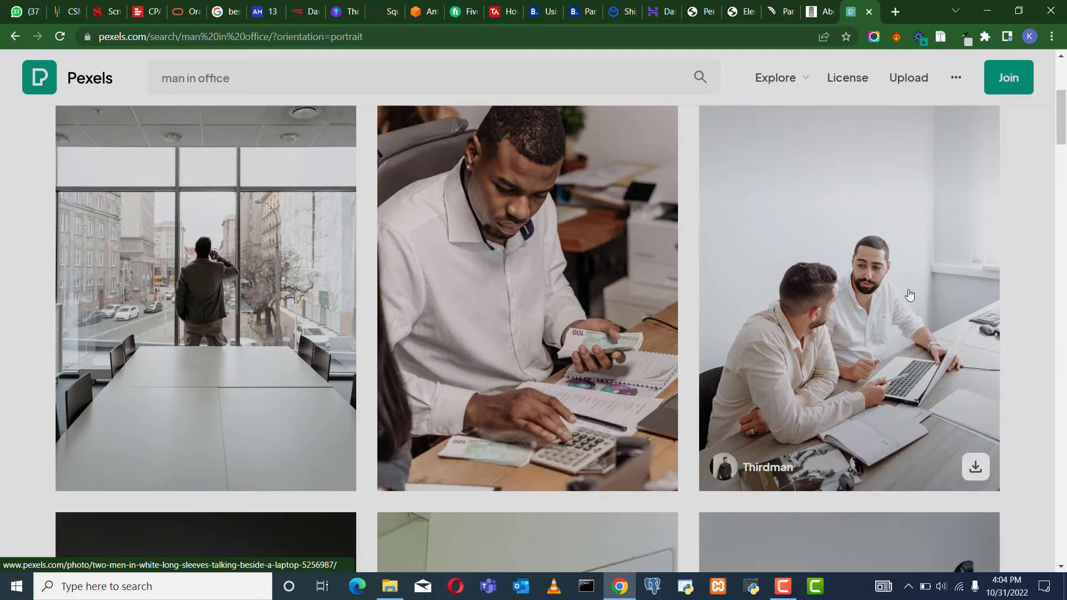
pyautogui.scroll(1, 596, 357)
pyautogui.scroll(-5, 509, 339)
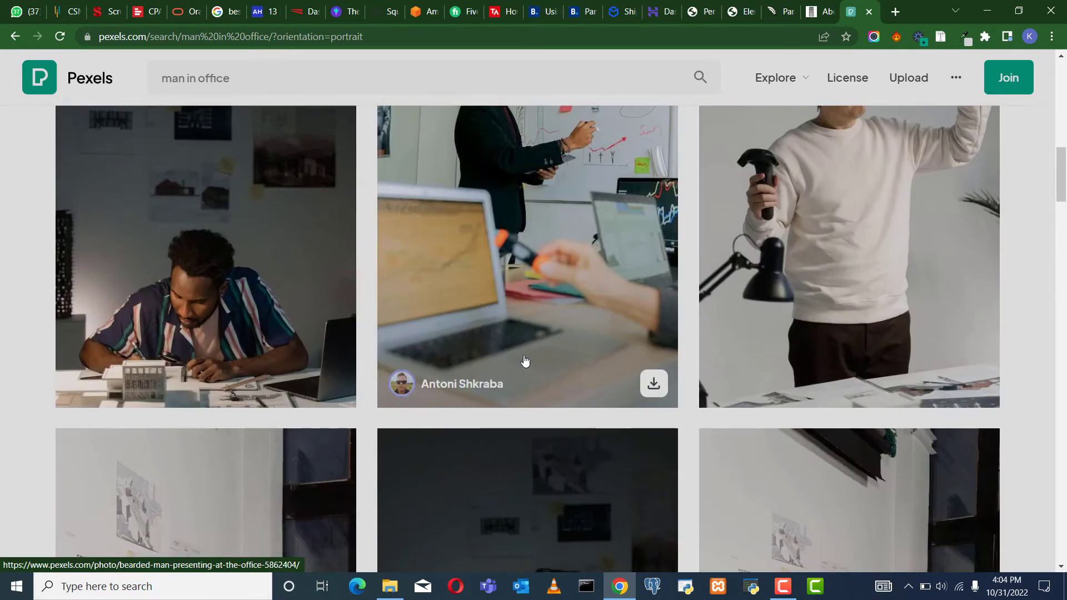
pyautogui.scroll(12, 576, 339)
pyautogui.scroll(-10, 576, 339)
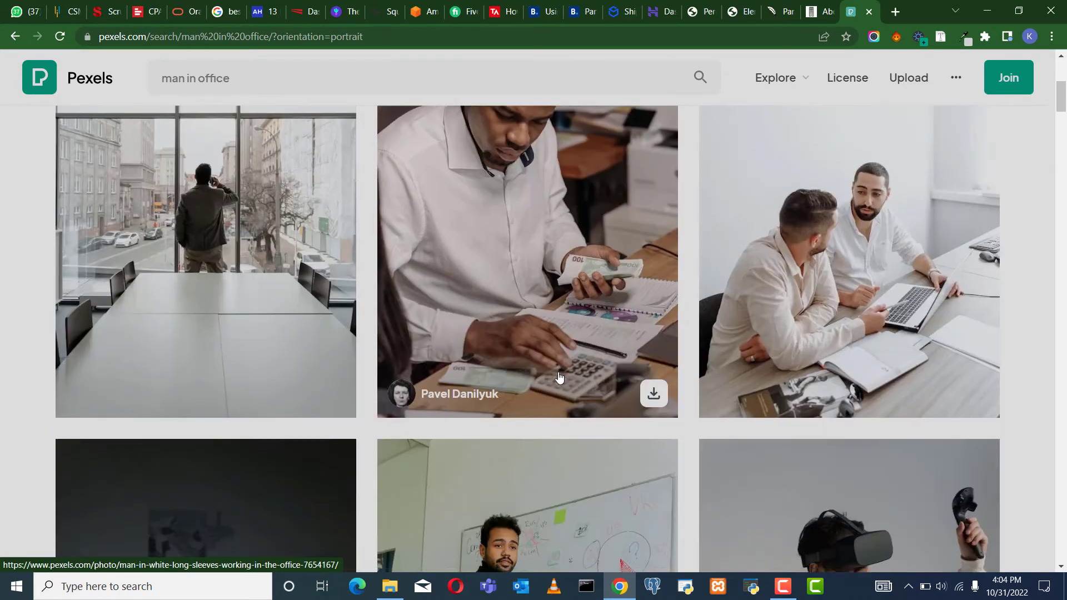
pyautogui.scroll(-7, 490, 389)
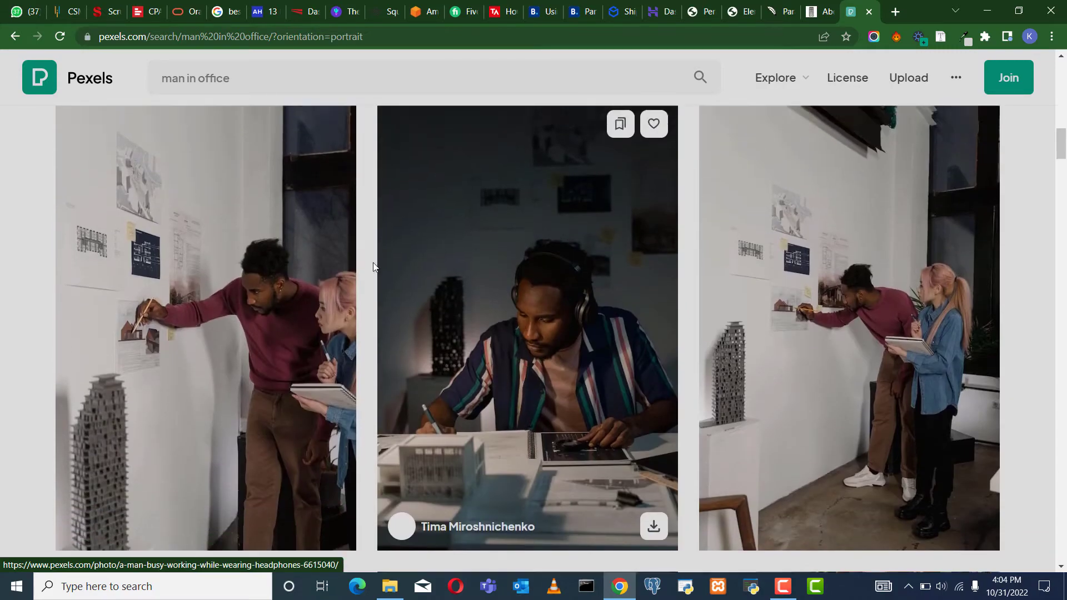
pyautogui.scroll(5, 297, 150)
pyautogui.scroll(10, 353, 249)
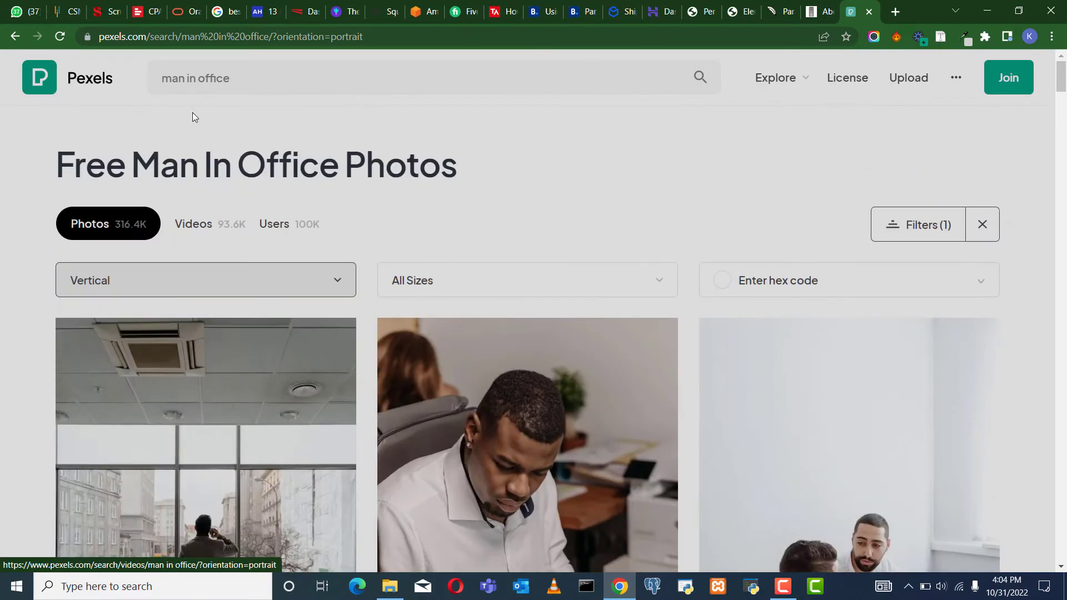
# Change the Pexels search to "two men in office" and compare the vertical photos.
pyautogui.moveTo(184, 79); pyautogui.dragTo(164, 85)
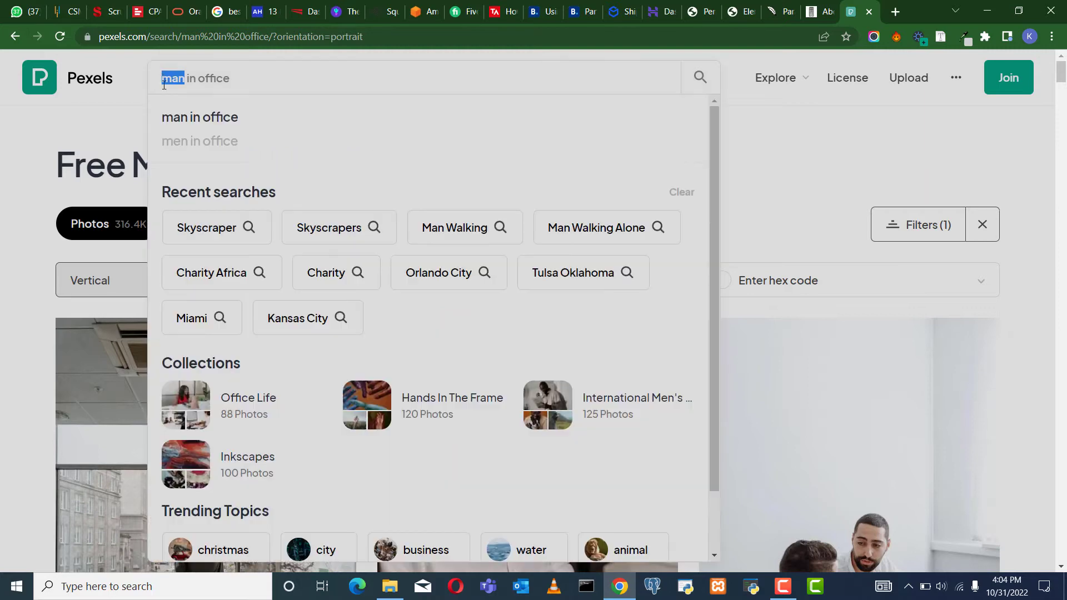
pyautogui.write('two me')
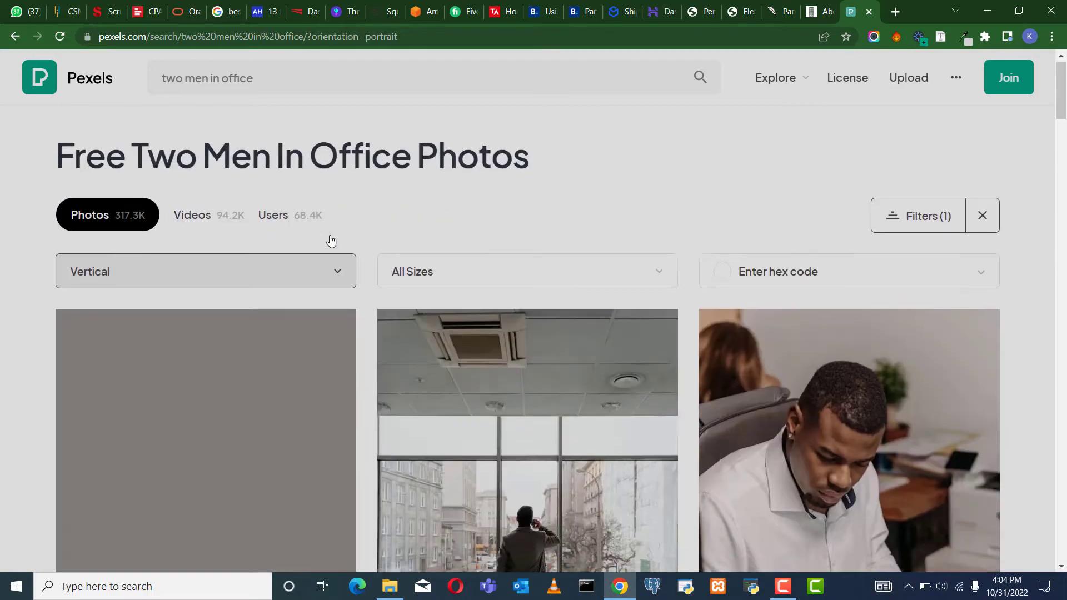
pyautogui.scroll(-2, 743, 317)
pyautogui.scroll(-1, 314, 324)
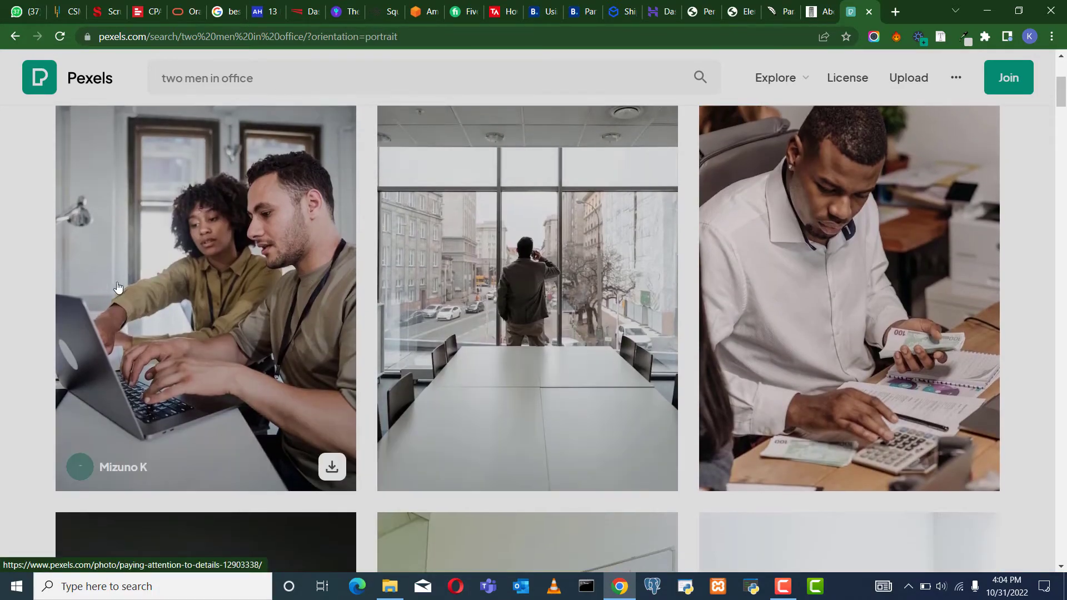
pyautogui.scroll(3, 278, 328)
pyautogui.scroll(-2, 228, 334)
pyautogui.scroll(-5, 267, 336)
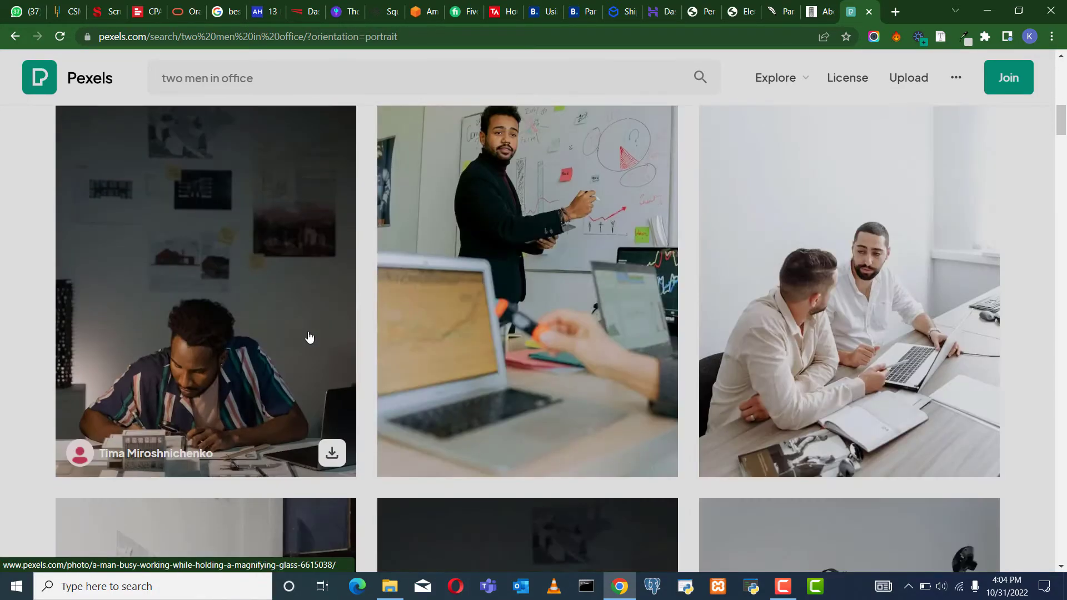
pyautogui.scroll(-7, 856, 269)
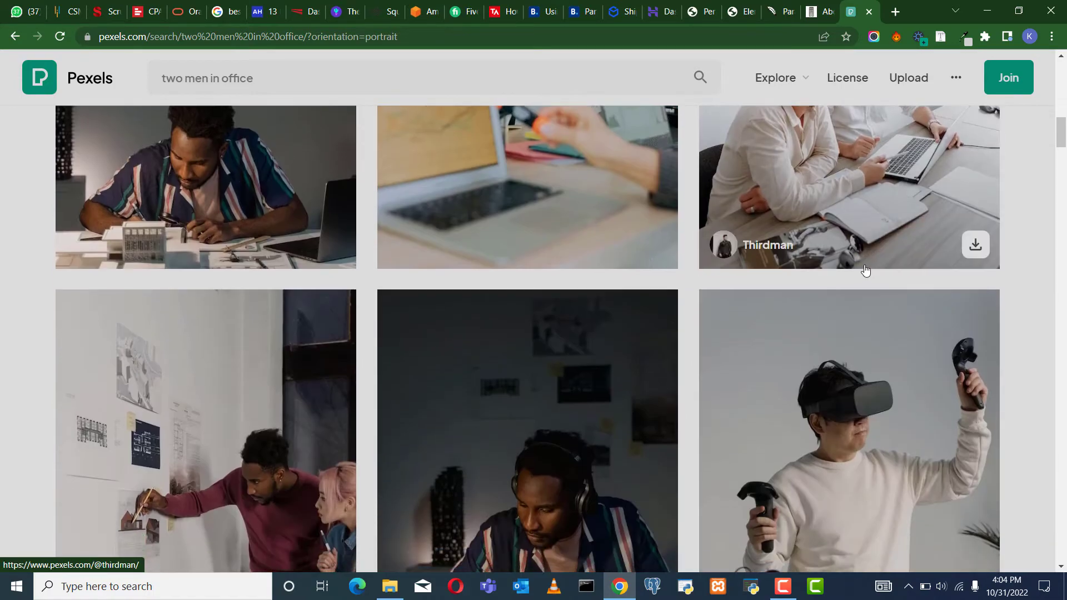
pyautogui.scroll(5, 890, 289)
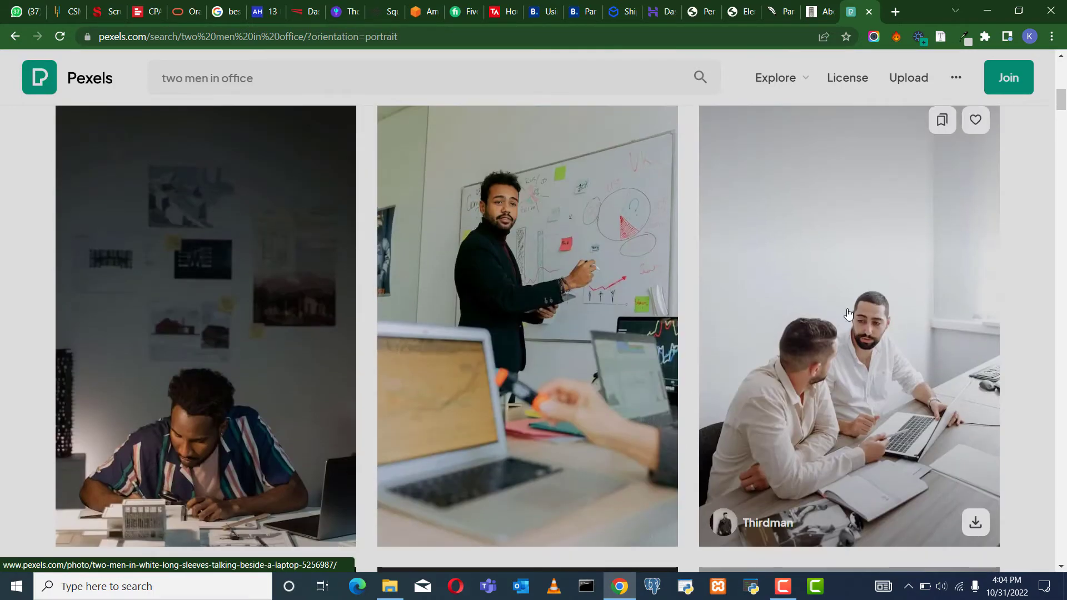
# Download the photo of two men in white long sleeves beside a laptop in the Medium size, 1280×1920.
pyautogui.click(851, 307)
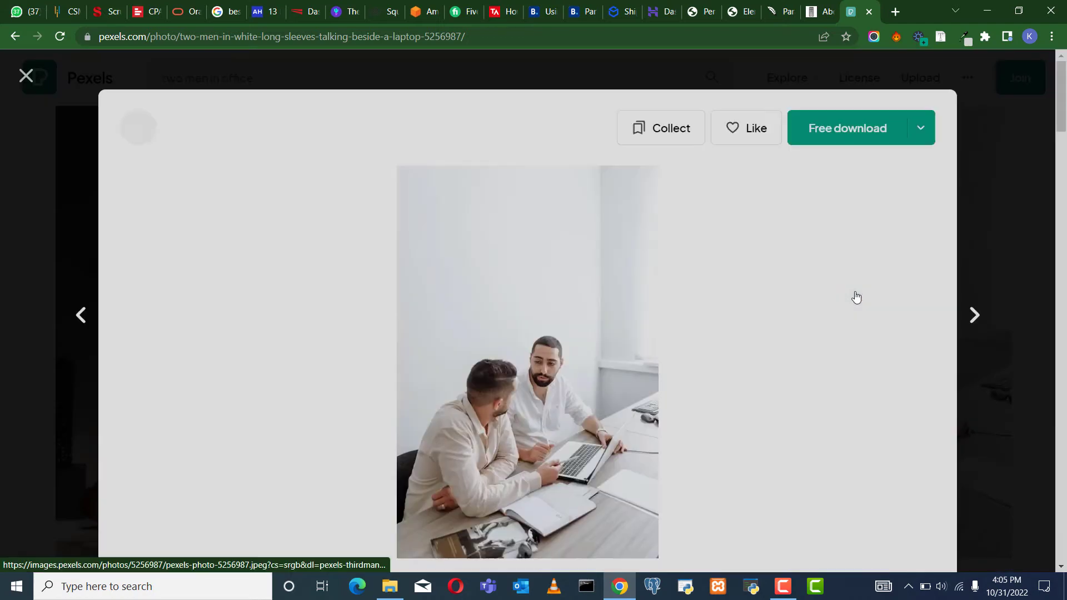
pyautogui.click(920, 132)
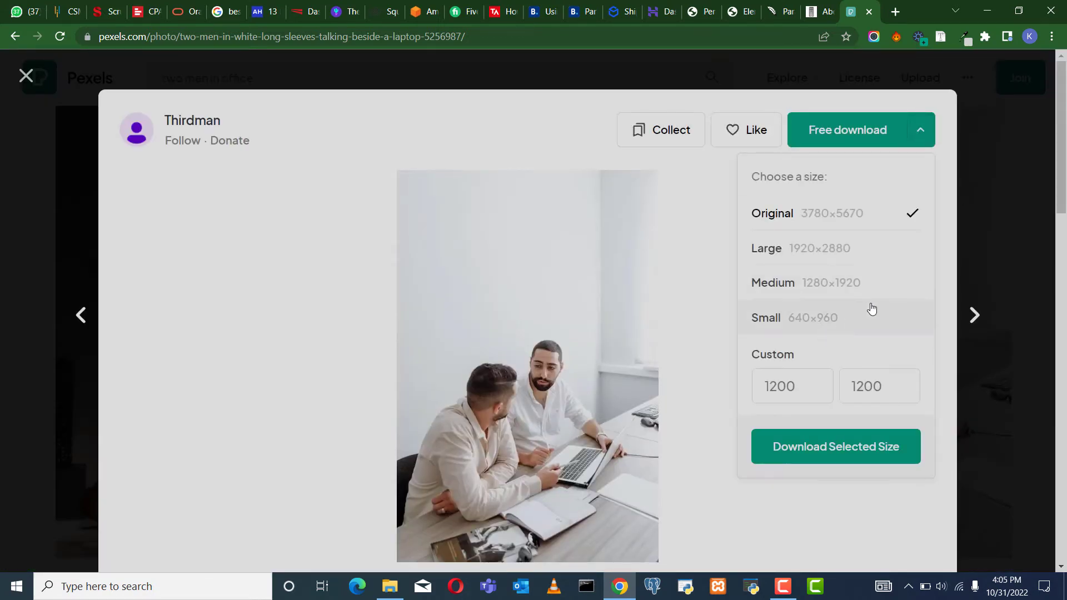
pyautogui.click(840, 286)
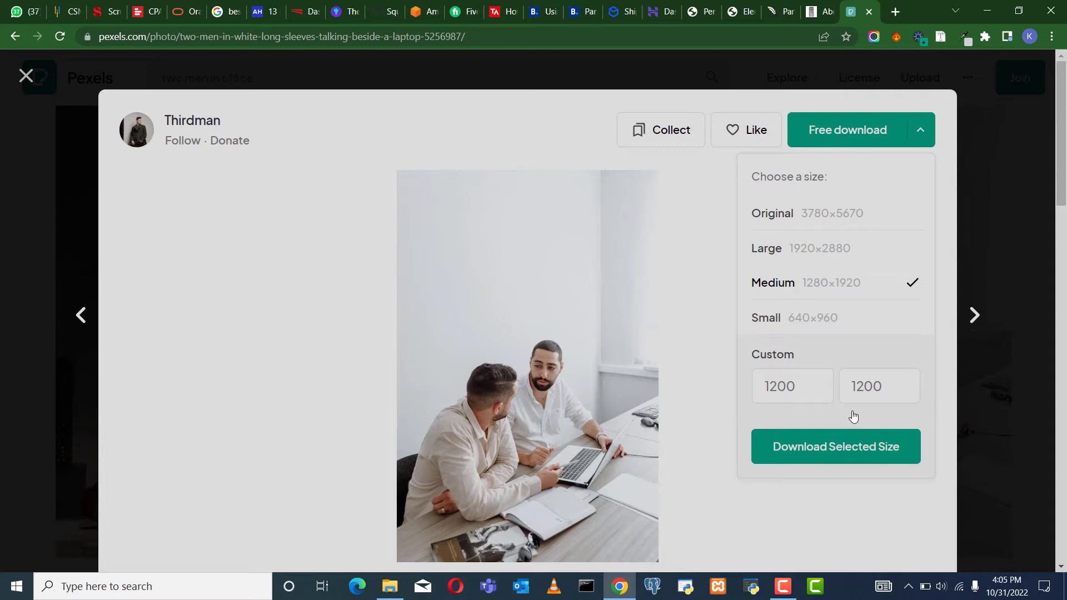
pyautogui.click(856, 448)
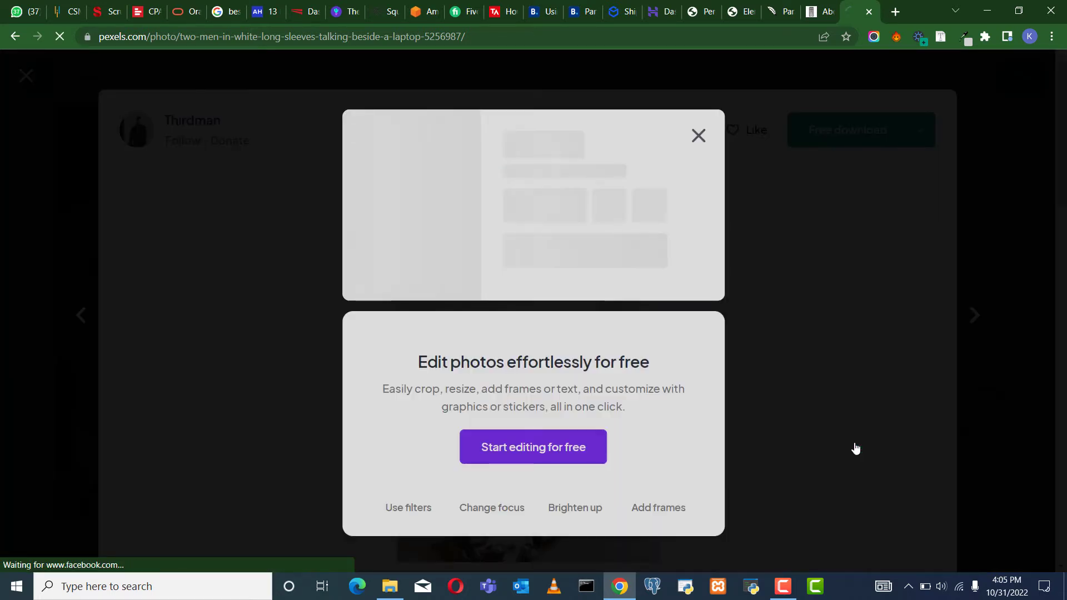
# Return to the Elementor page and upload pexels-thirdman-5256987 from Downloads as the new media for the About section image.
pyautogui.click(734, 13)
pyautogui.click(774, 11)
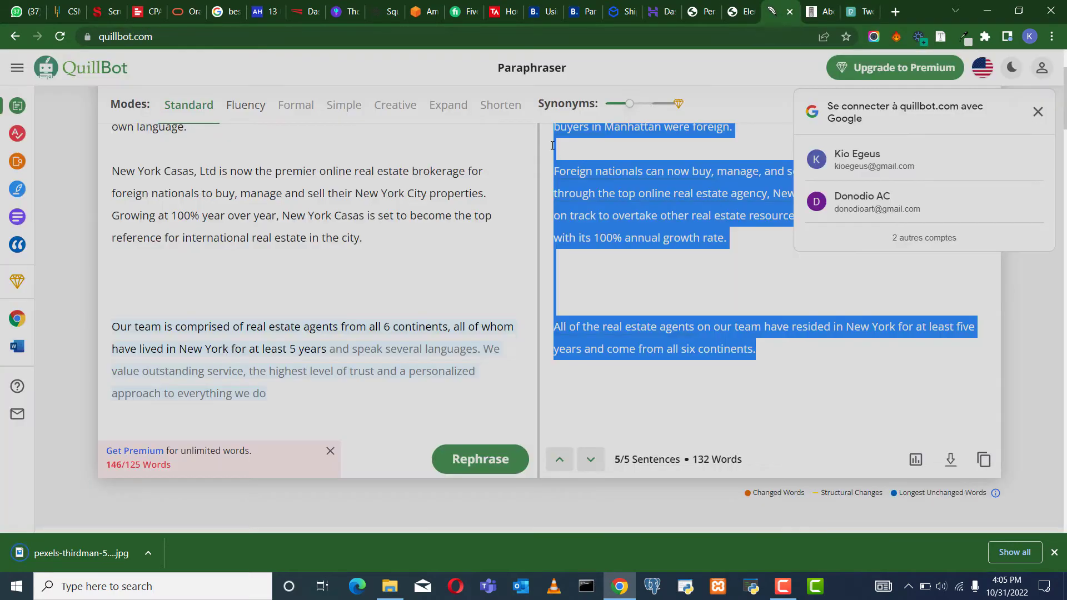
pyautogui.click(725, 15)
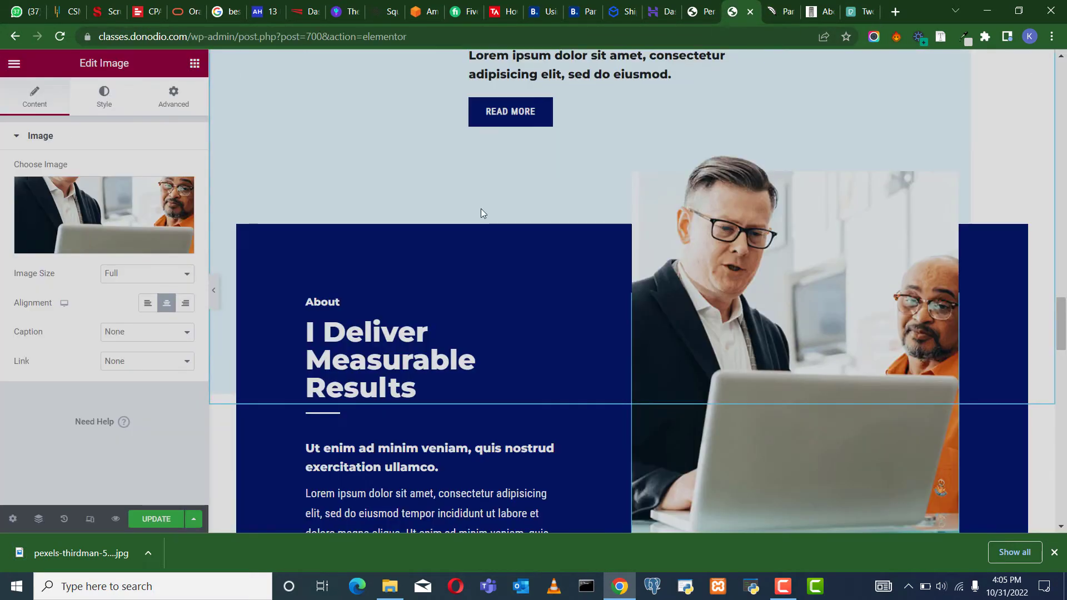
pyautogui.click(130, 214)
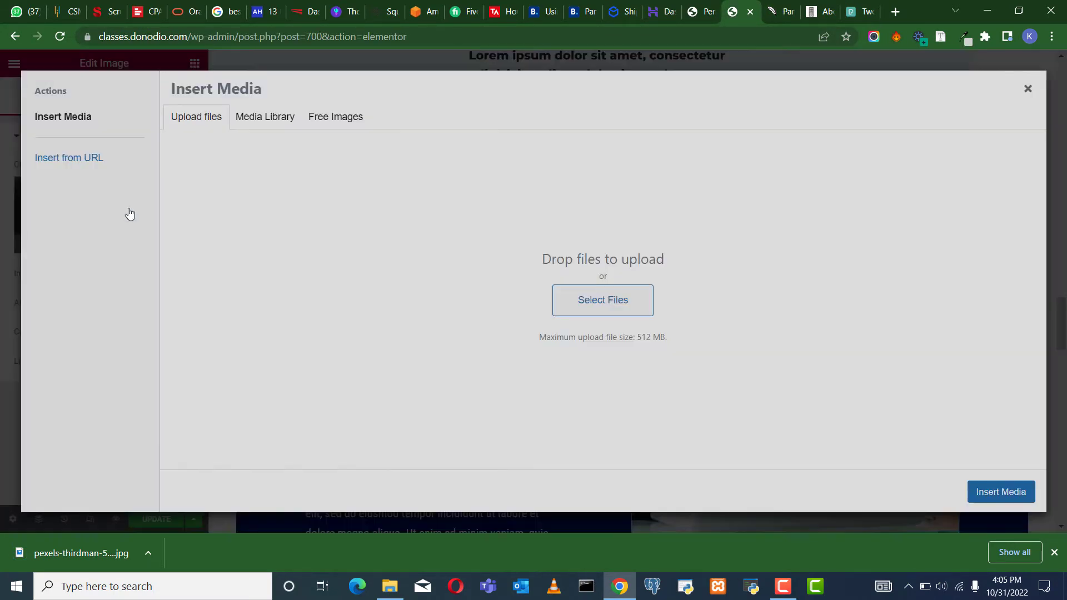
pyautogui.click(624, 302)
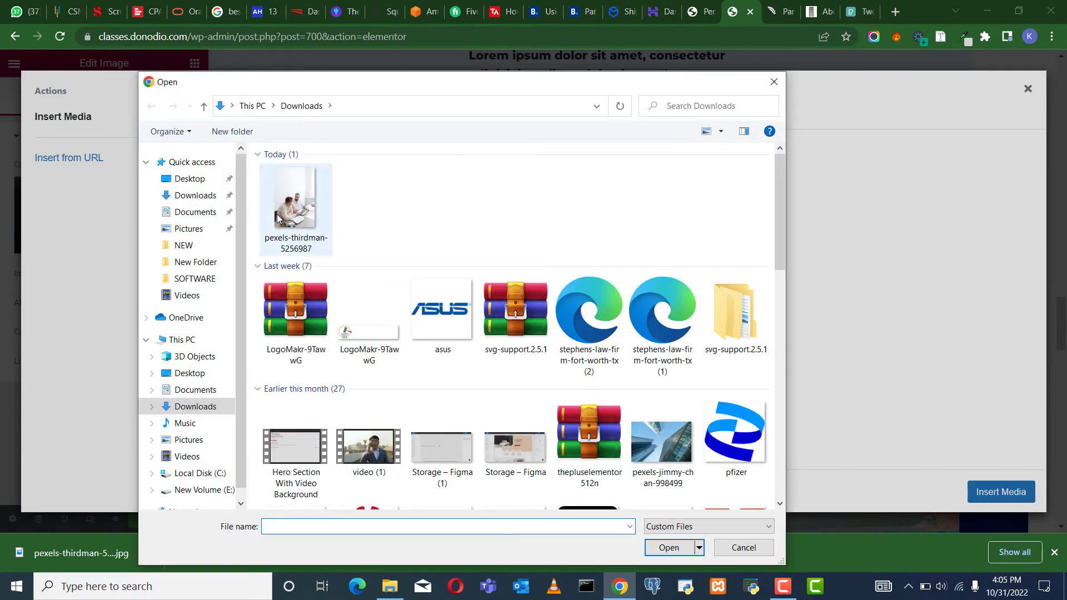
pyautogui.click(283, 211)
pyautogui.click(668, 548)
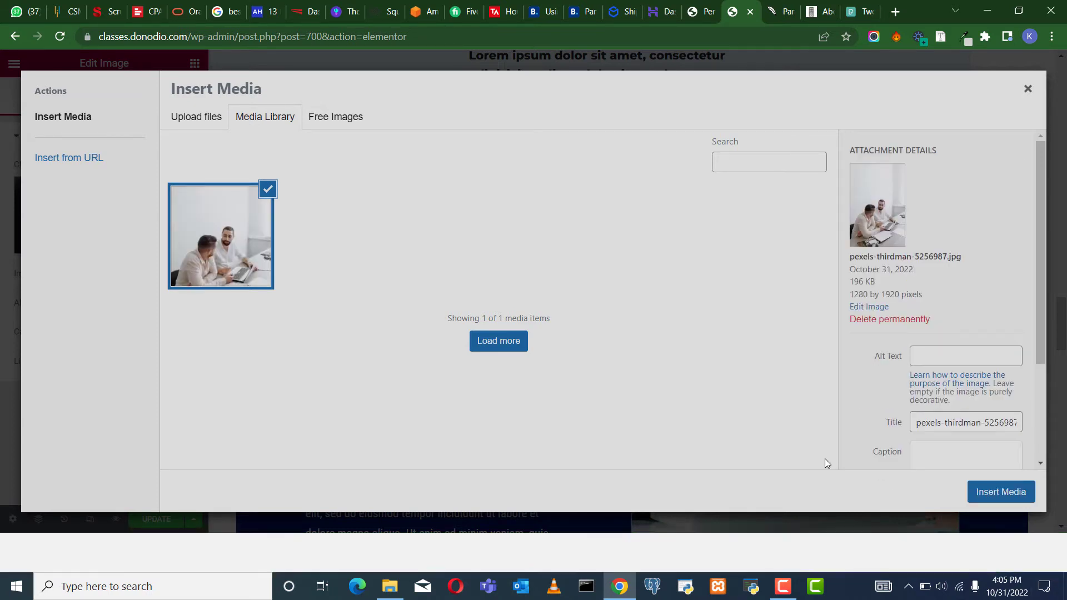
# Insert the uploaded photo of the two men with a laptop as the About section image.
pyautogui.click(1001, 532)
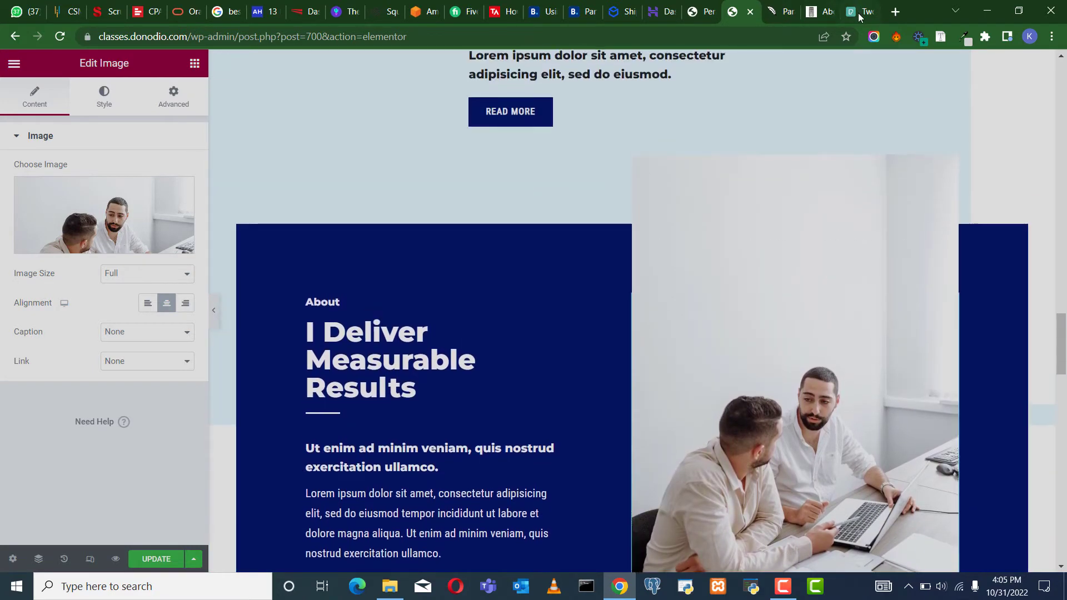
pyautogui.hotkey('ctrl', '9')
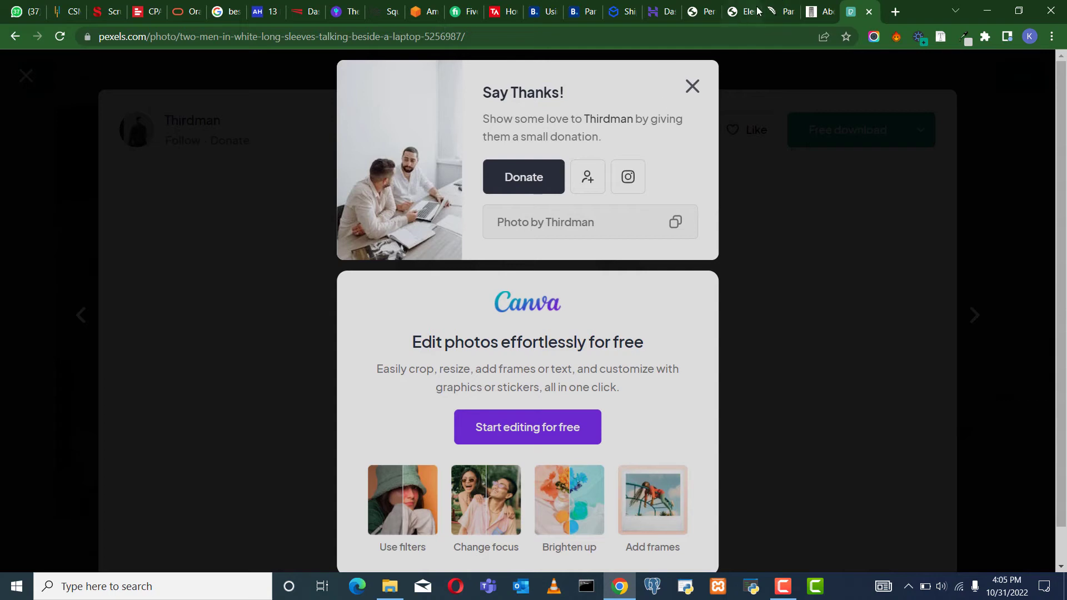
pyautogui.click(731, 11)
# Review the rest of the home page through the Yelp reviews and open the dark blue footer section for editing.
pyautogui.scroll(-10, 529, 408)
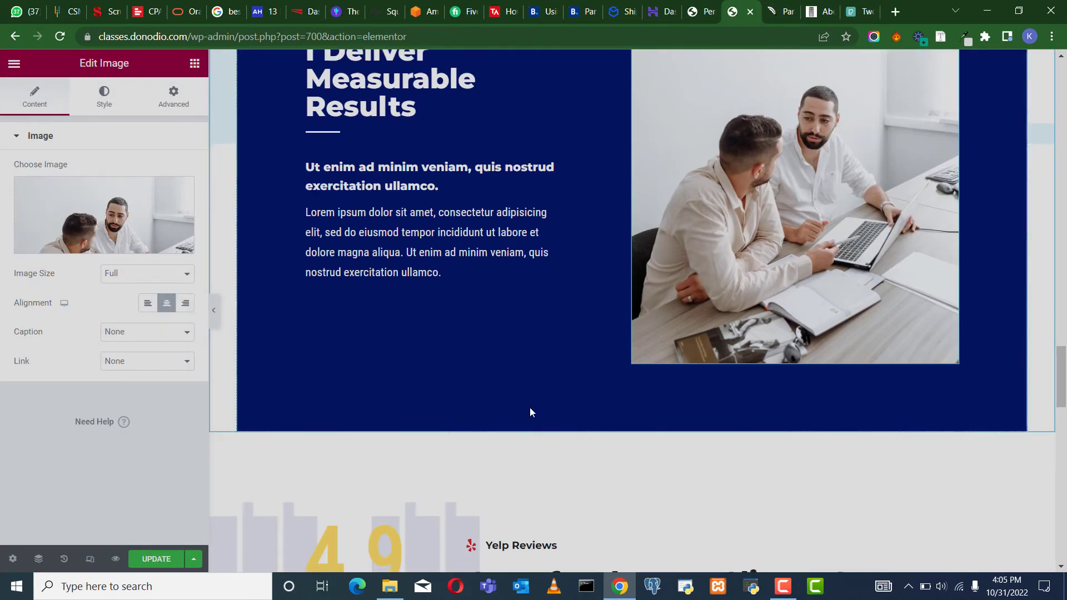
pyautogui.scroll(-5, 539, 401)
pyautogui.scroll(7, 595, 348)
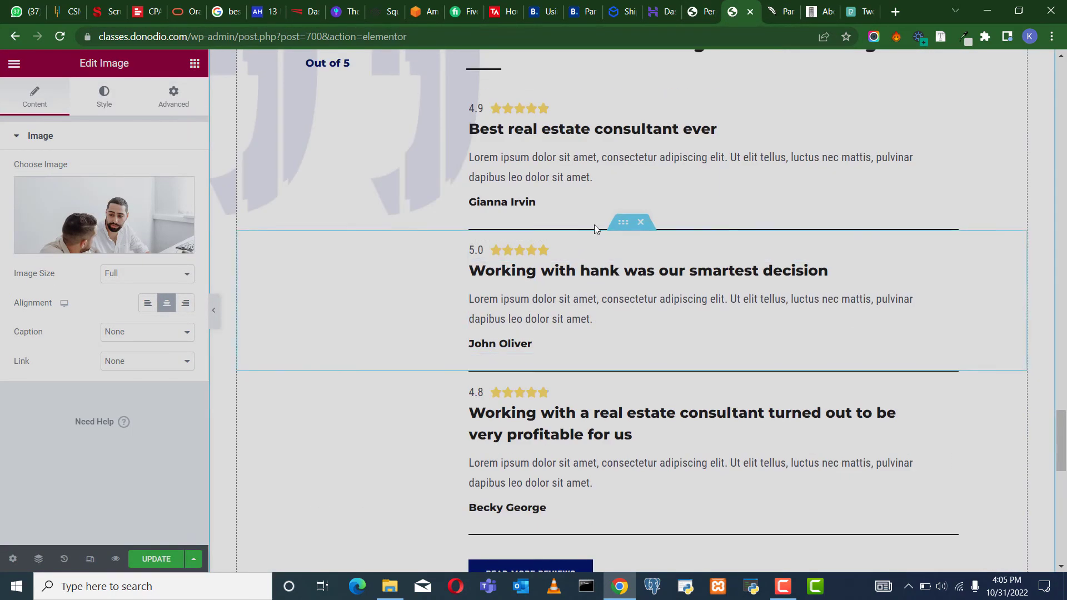
pyautogui.scroll(-10, 909, 268)
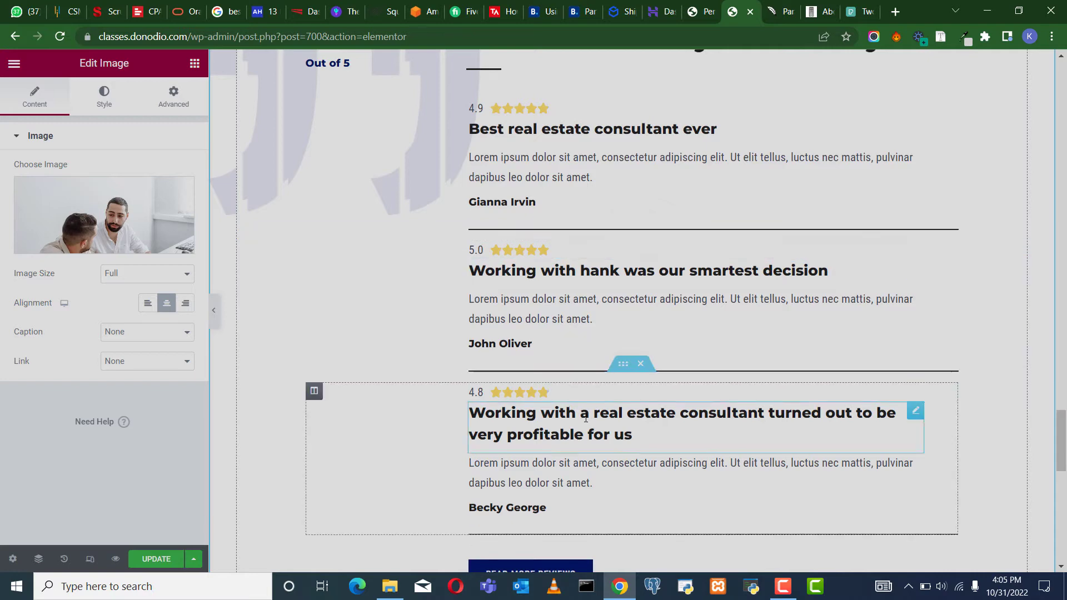
pyautogui.scroll(5, 431, 391)
pyautogui.scroll(-6, 430, 390)
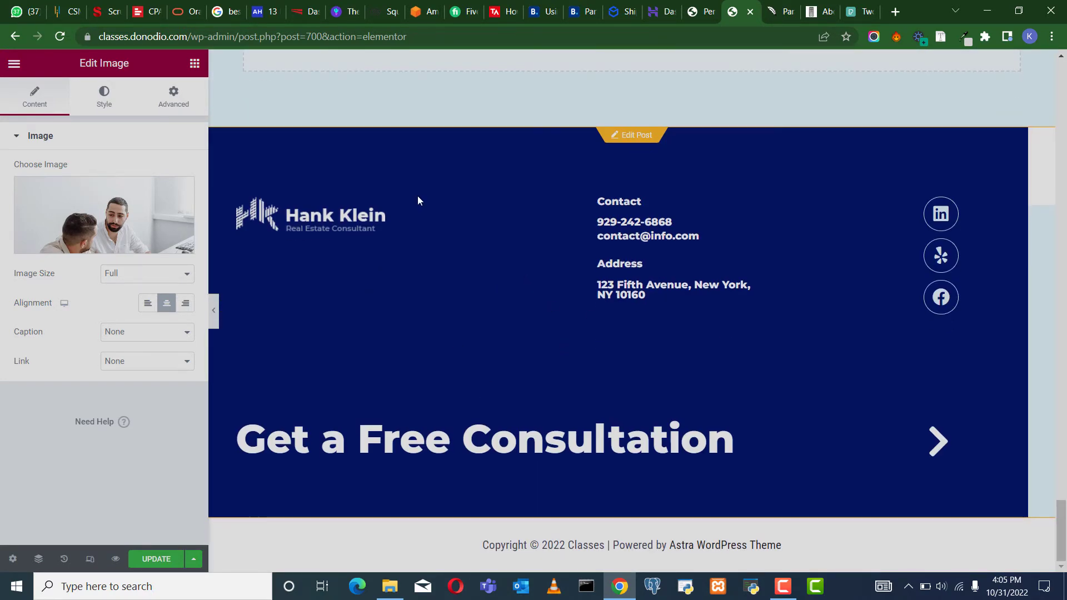
pyautogui.scroll(3, 389, 250)
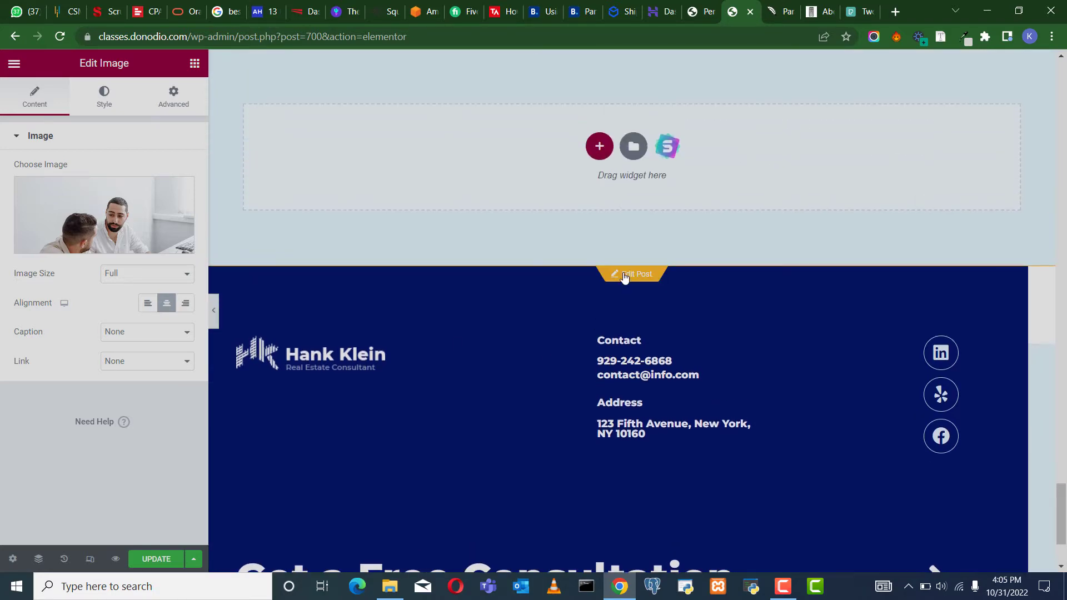
pyautogui.click(365, 380)
pyautogui.click(598, 347)
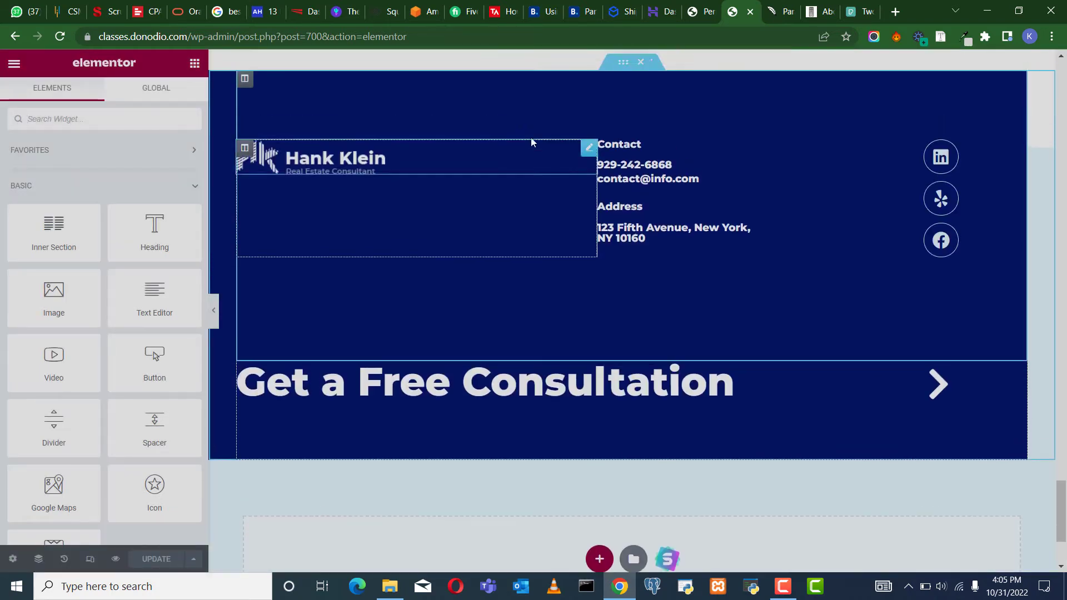
pyautogui.scroll(1, 566, 333)
pyautogui.moveTo(586, 399); pyautogui.dragTo(588, 414)
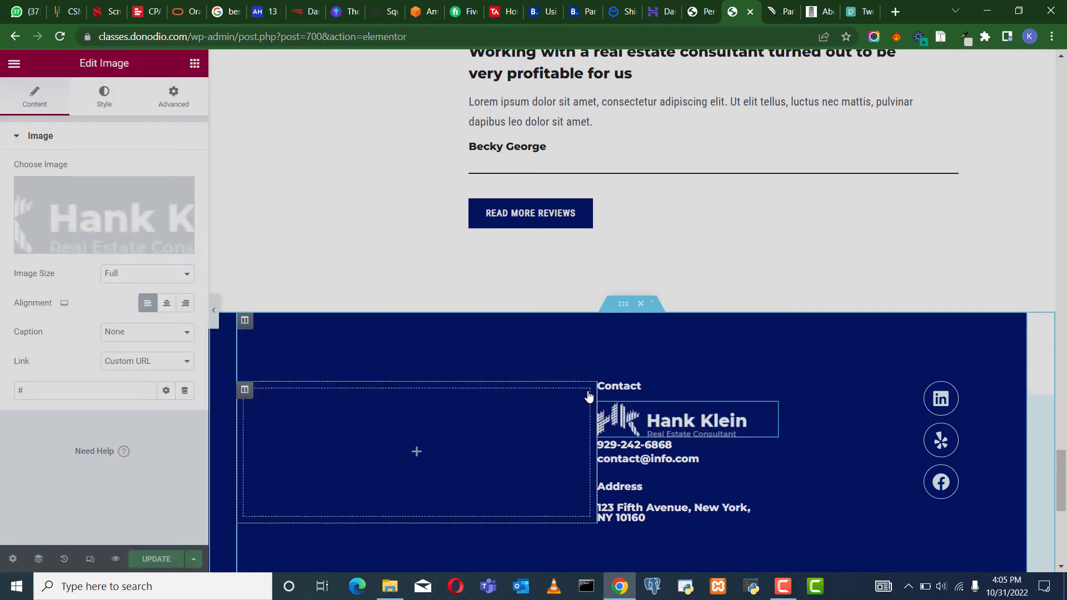
pyautogui.moveTo(773, 420); pyautogui.dragTo(422, 422)
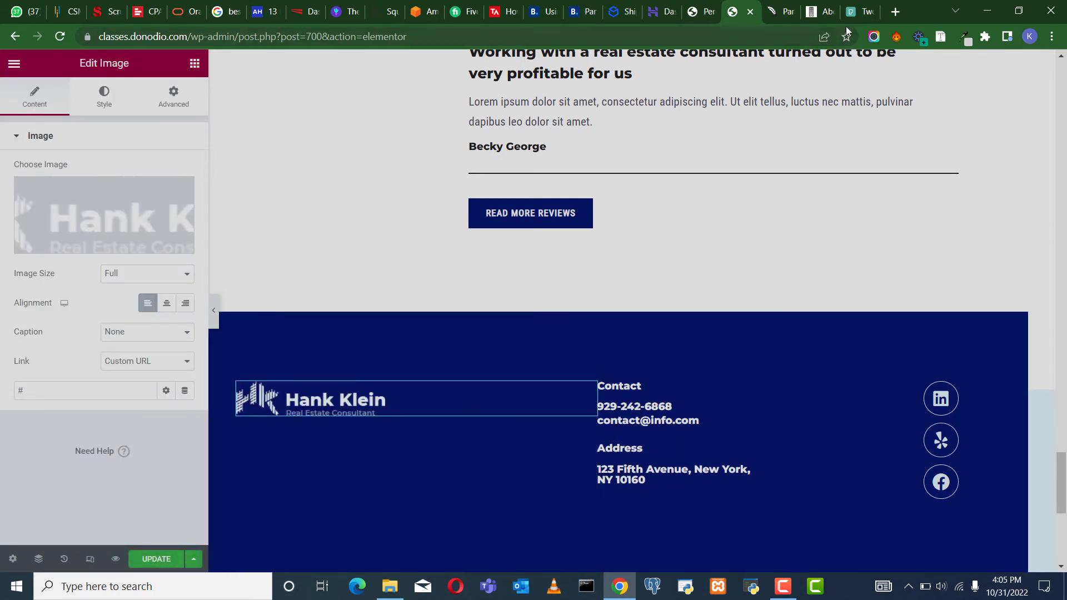
# Open logomakr.com in a new browser tab and create a new logo design.
pyautogui.click(896, 17)
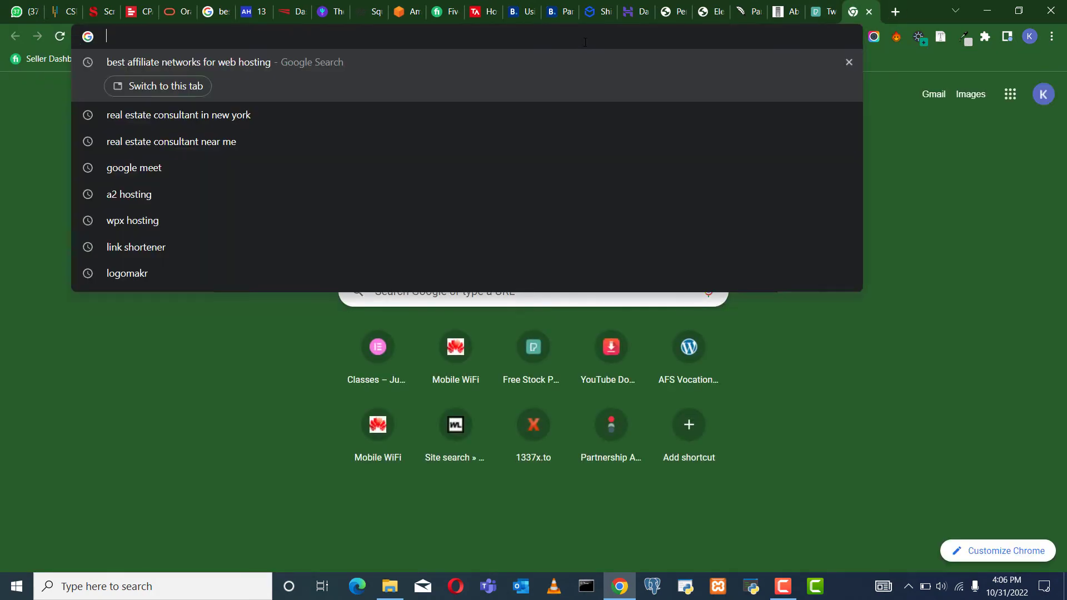
pyautogui.write('logomakr')
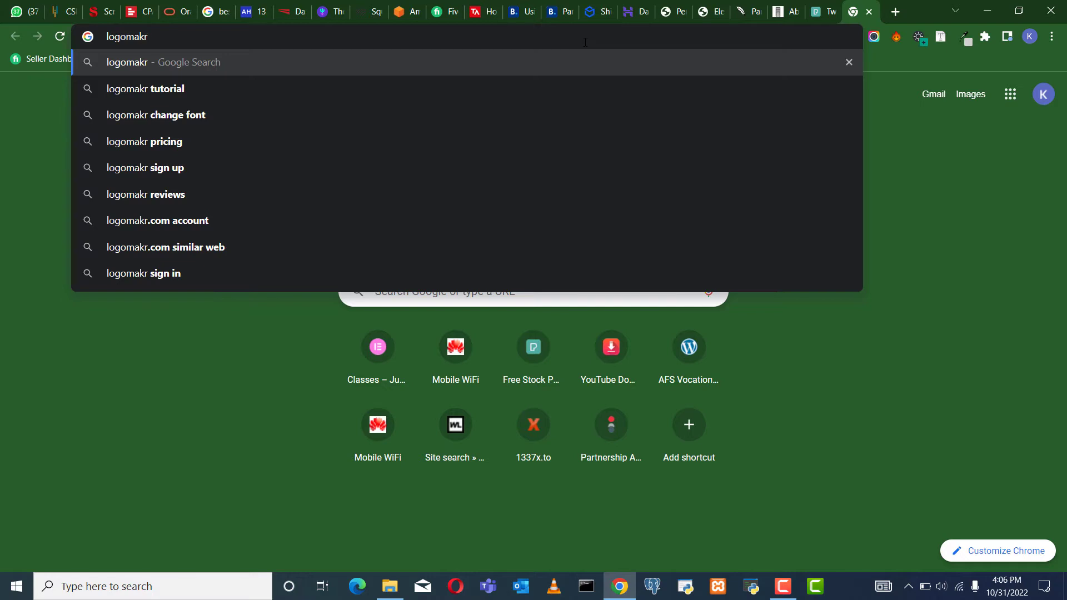
pyautogui.write('.com')
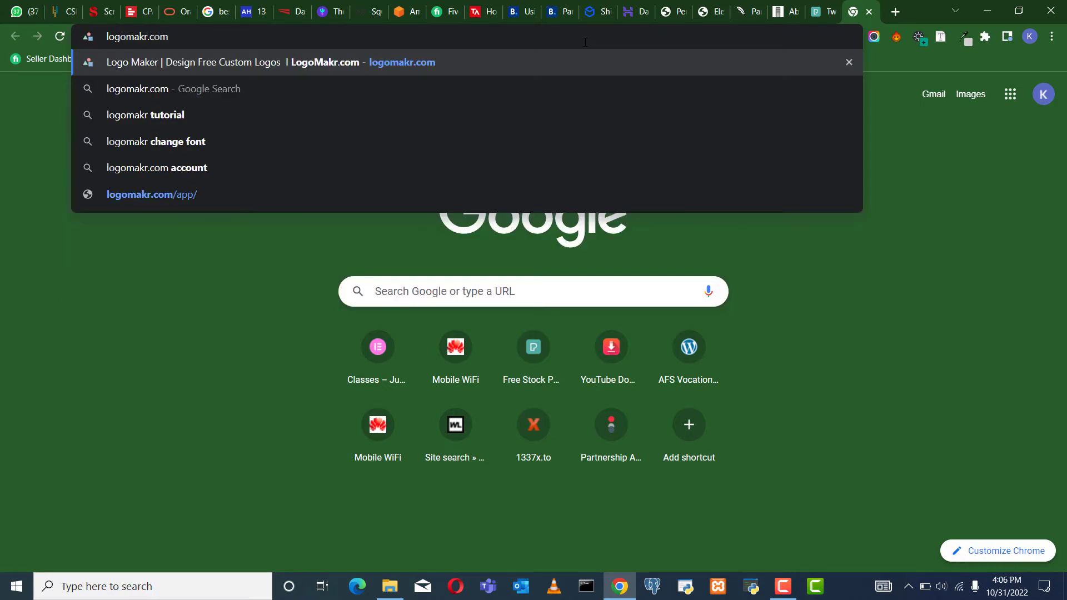
pyautogui.press('Return')
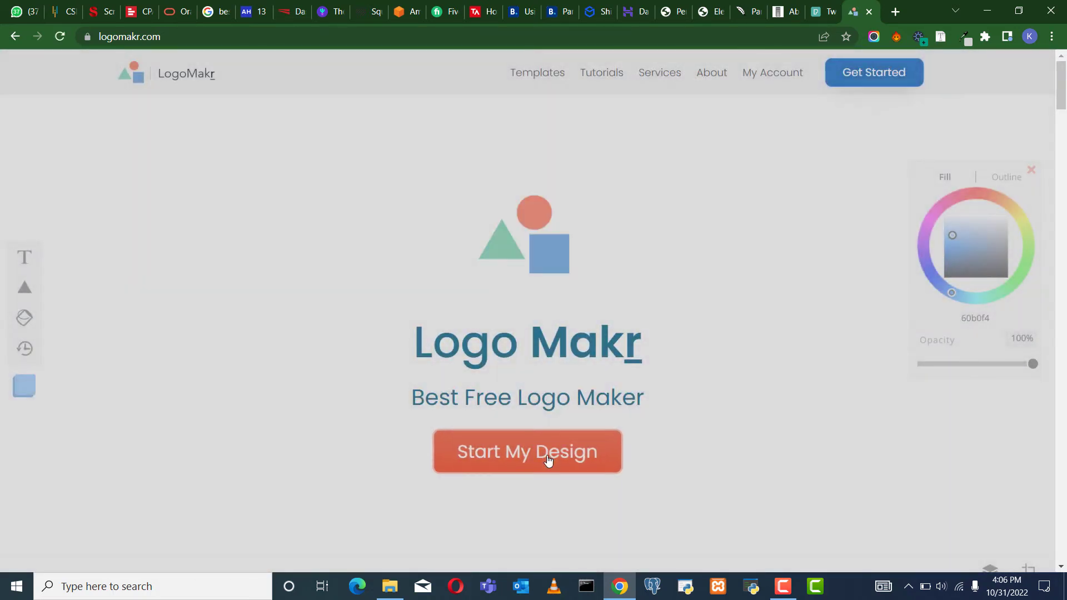
pyautogui.click(550, 453)
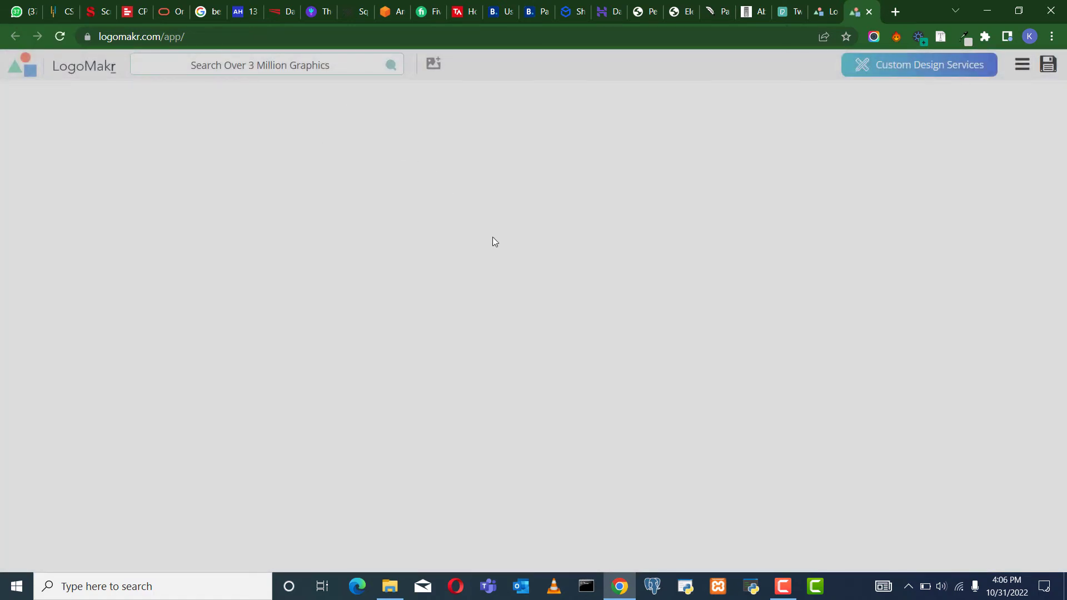
pyautogui.click(252, 59)
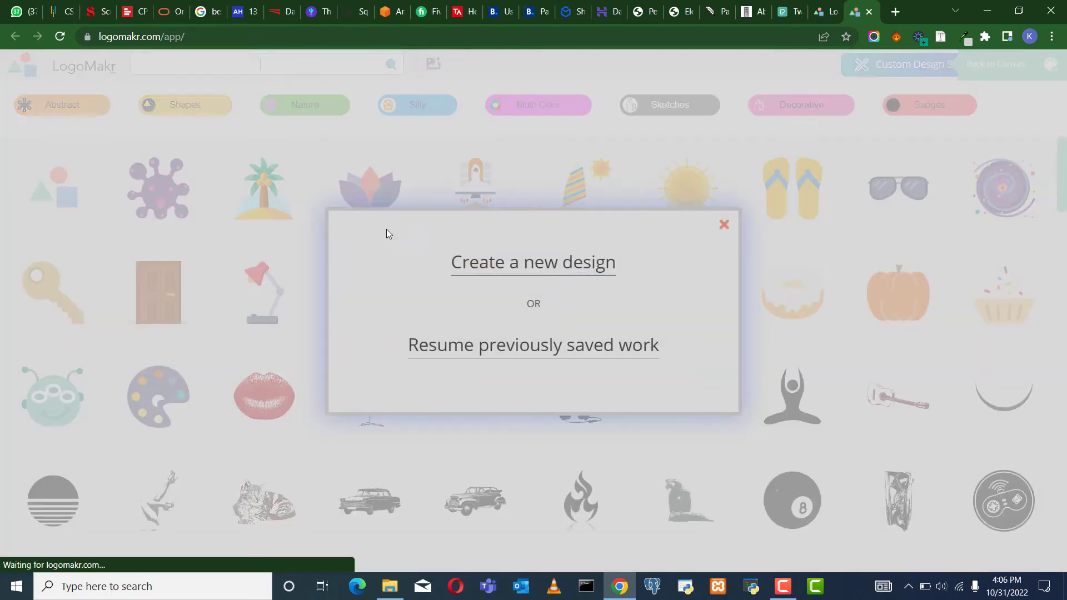
pyautogui.click(554, 271)
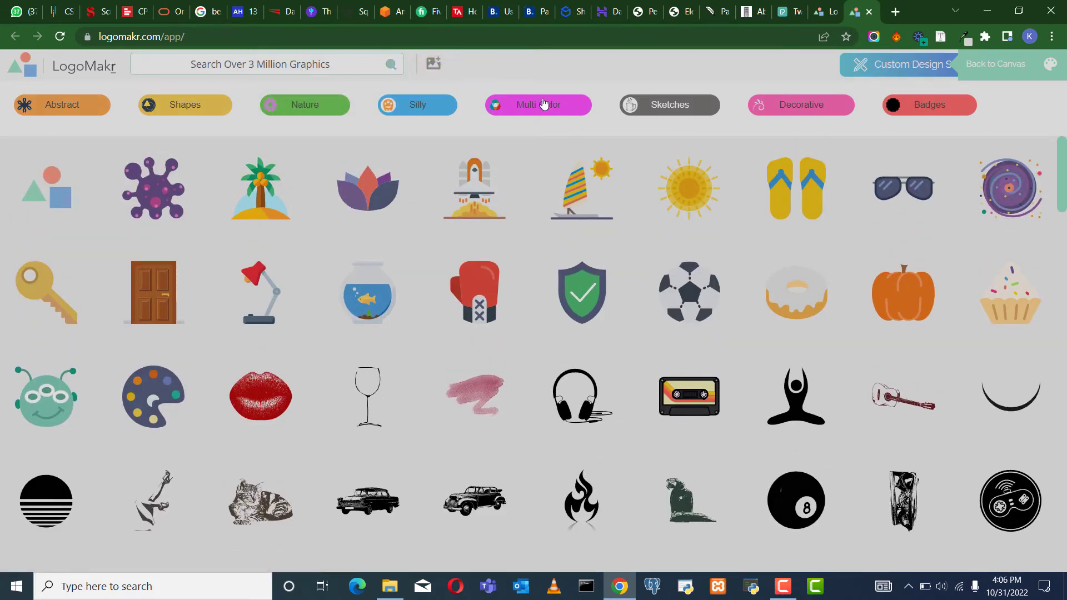
# Search the graphics for "house", then place the solid black house with a chimney in the left half of the canvas.
pyautogui.click(358, 73)
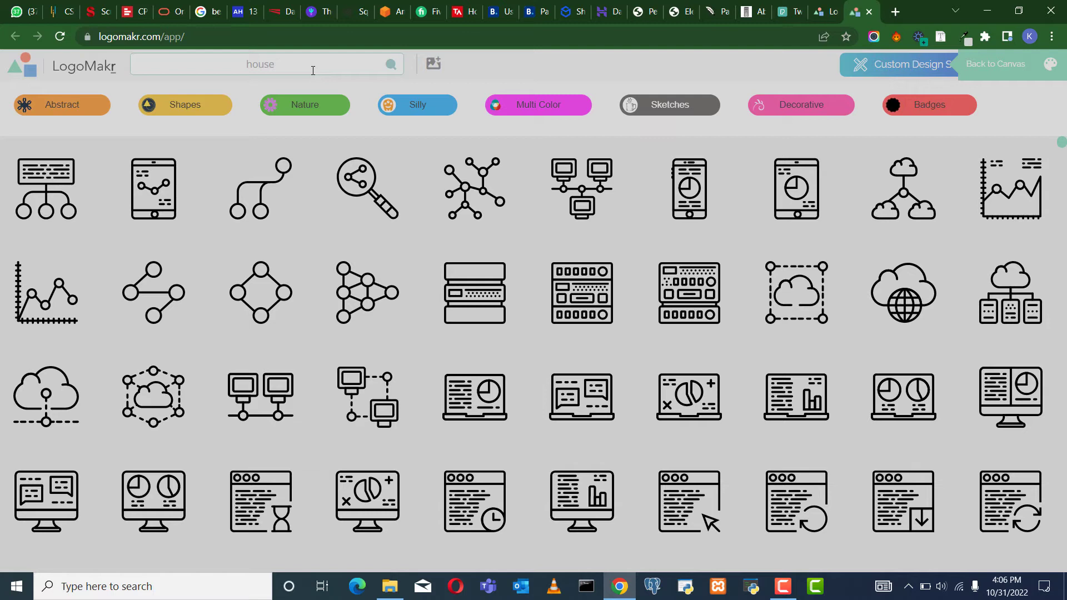
pyautogui.press('Return')
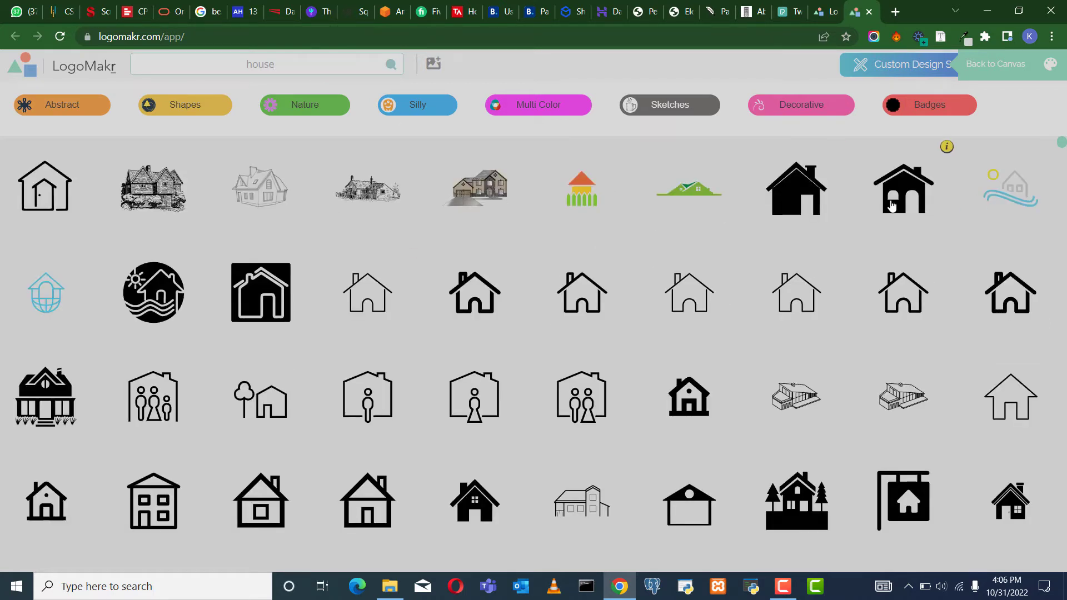
pyautogui.scroll(-6, 839, 277)
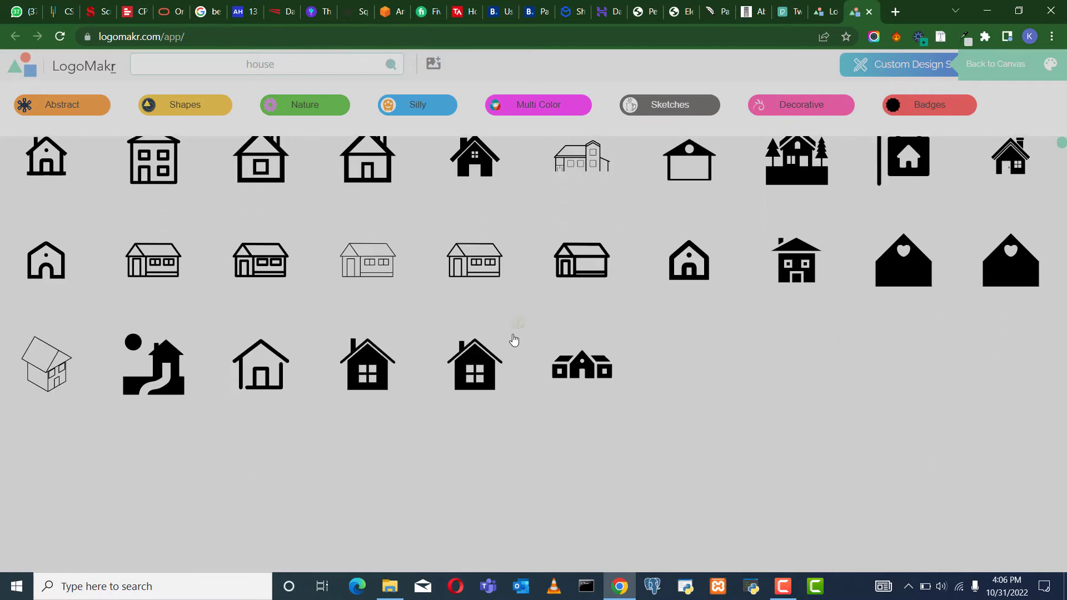
pyautogui.scroll(5, 510, 334)
pyautogui.scroll(2, 509, 330)
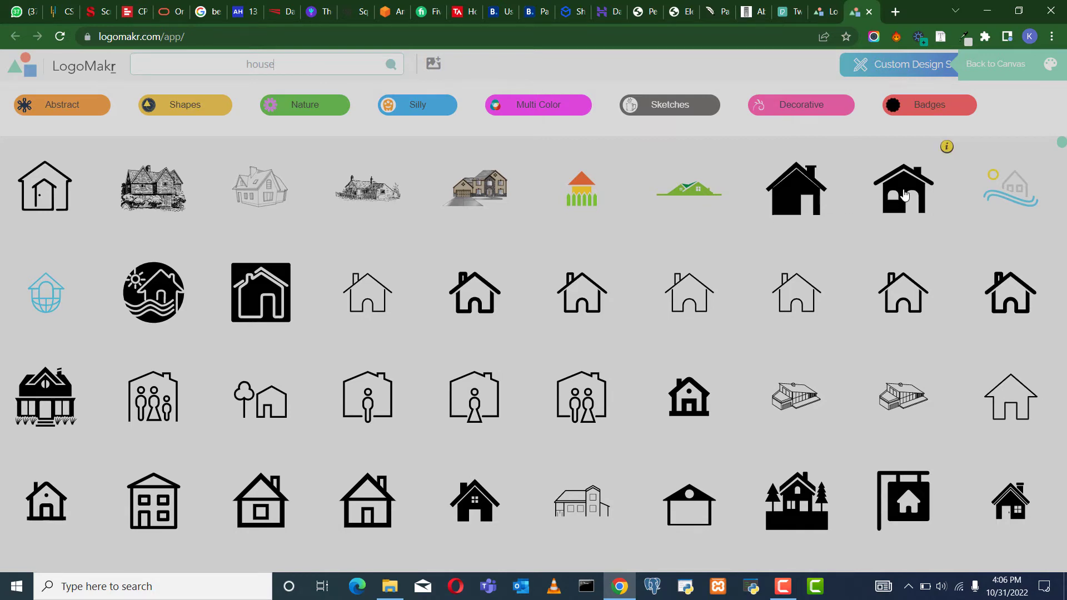
pyautogui.scroll(-5, 445, 501)
pyautogui.scroll(-4, 667, 448)
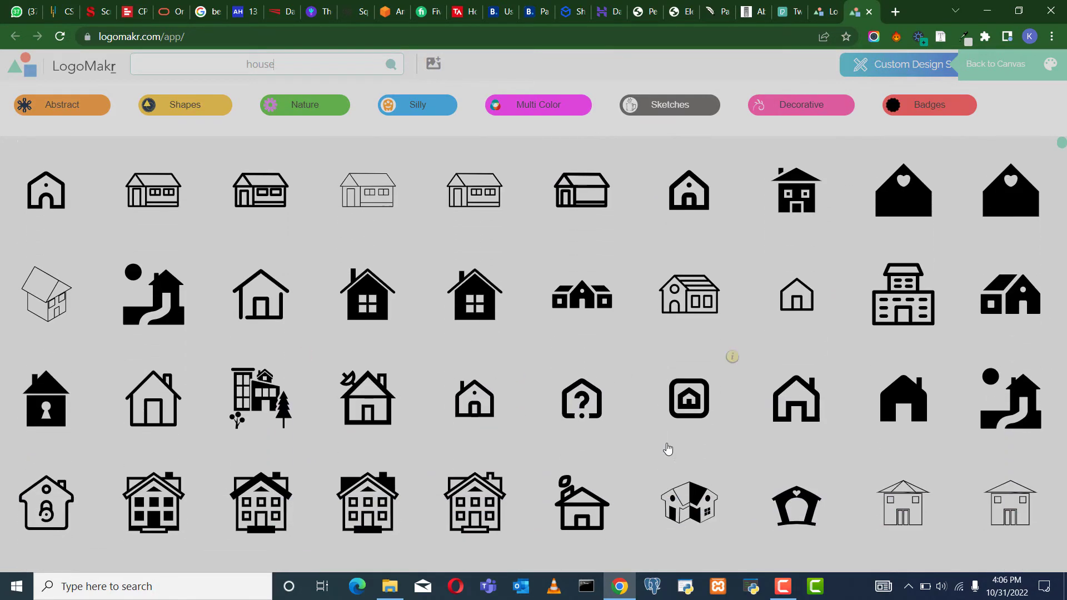
pyautogui.scroll(-5, 639, 428)
pyautogui.scroll(3, 778, 333)
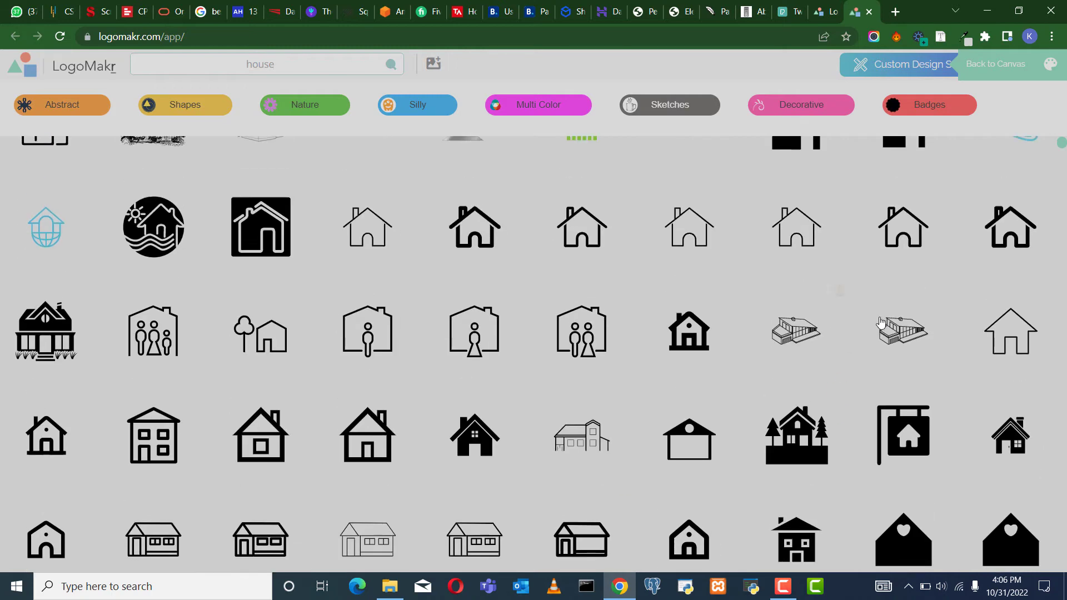
pyautogui.click(768, 198)
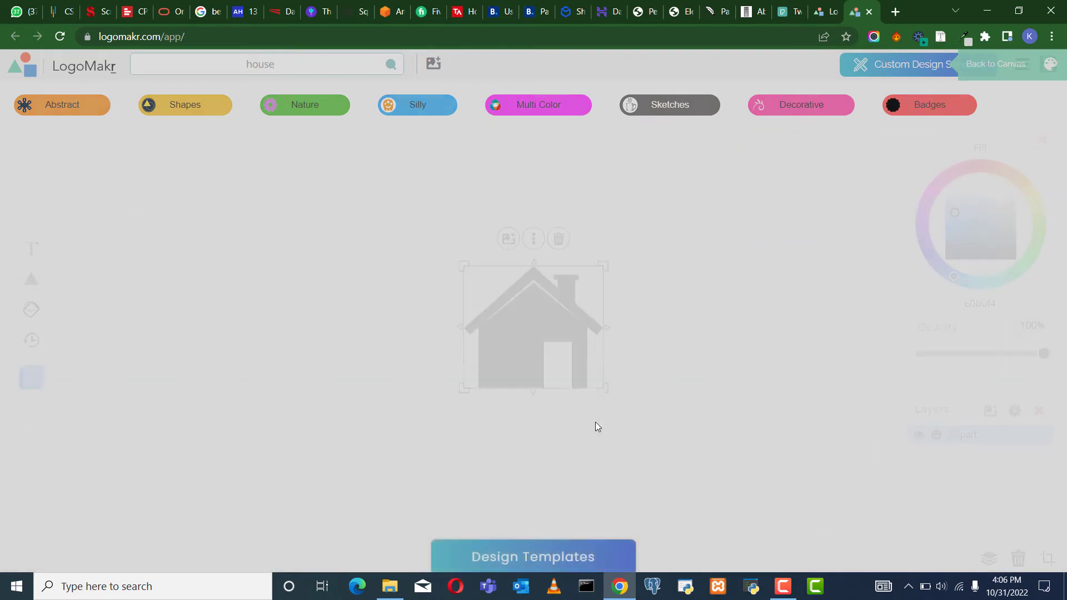
pyautogui.moveTo(499, 334); pyautogui.dragTo(231, 322)
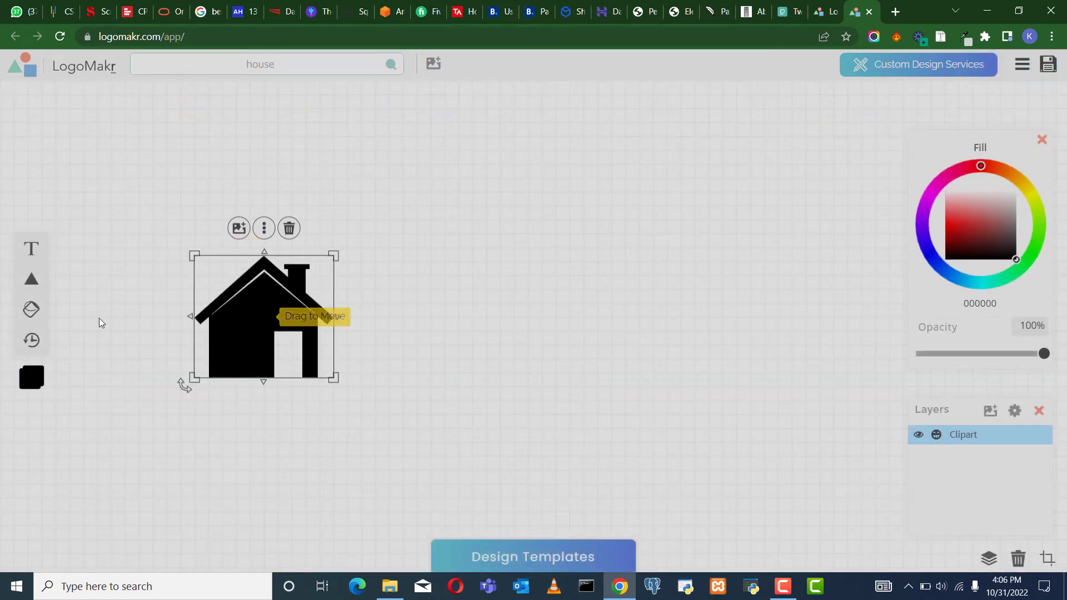
# Add a two-line text beside the house reading "TIGER WOODS" with "Consultancy" below it.
pyautogui.click(64, 246)
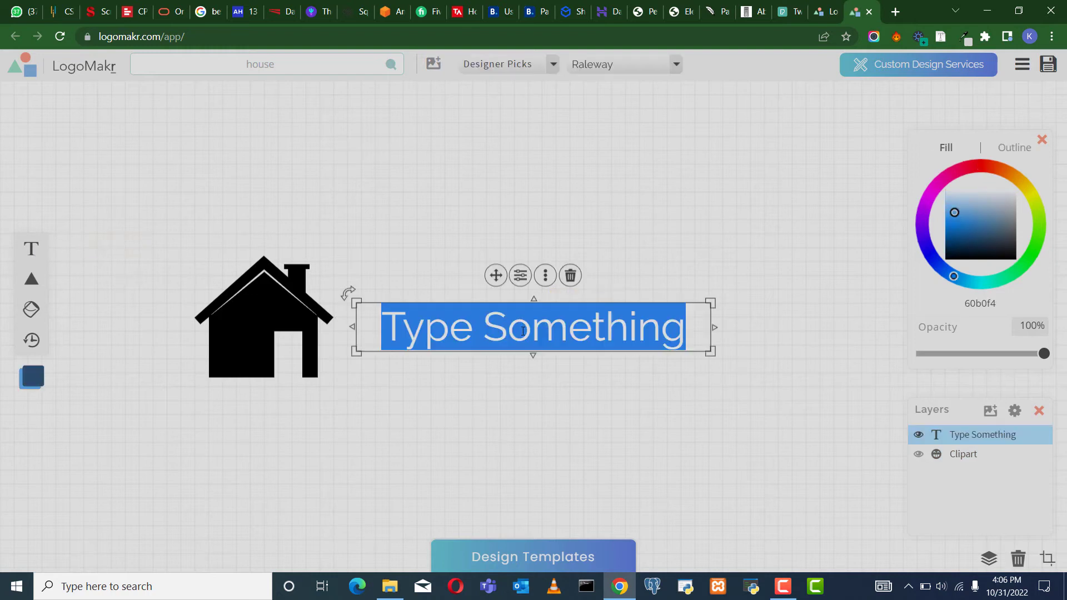
pyautogui.write('T')
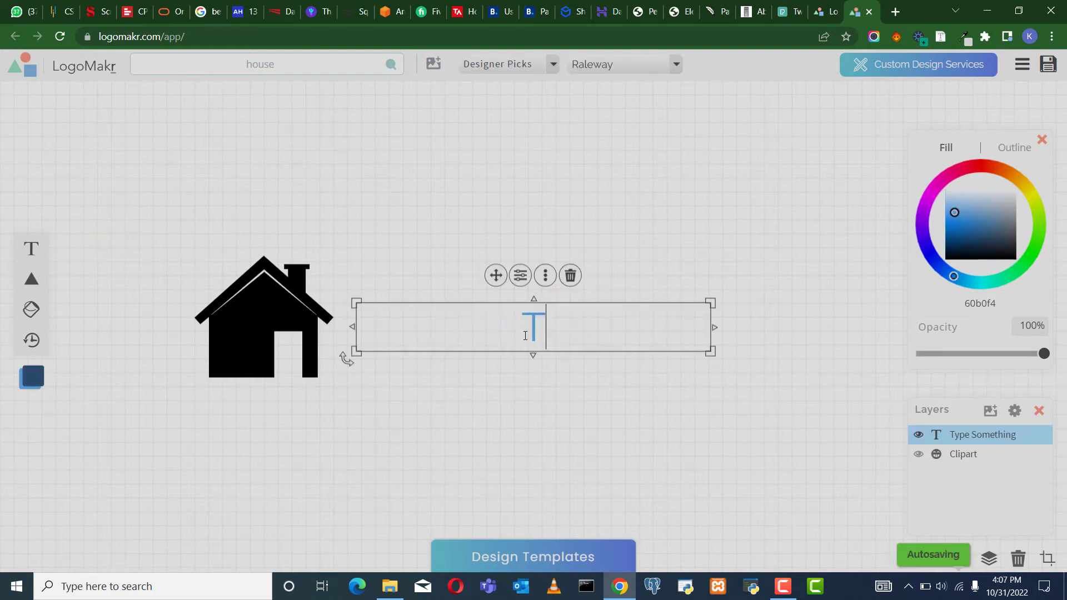
pyautogui.write('IGER W')
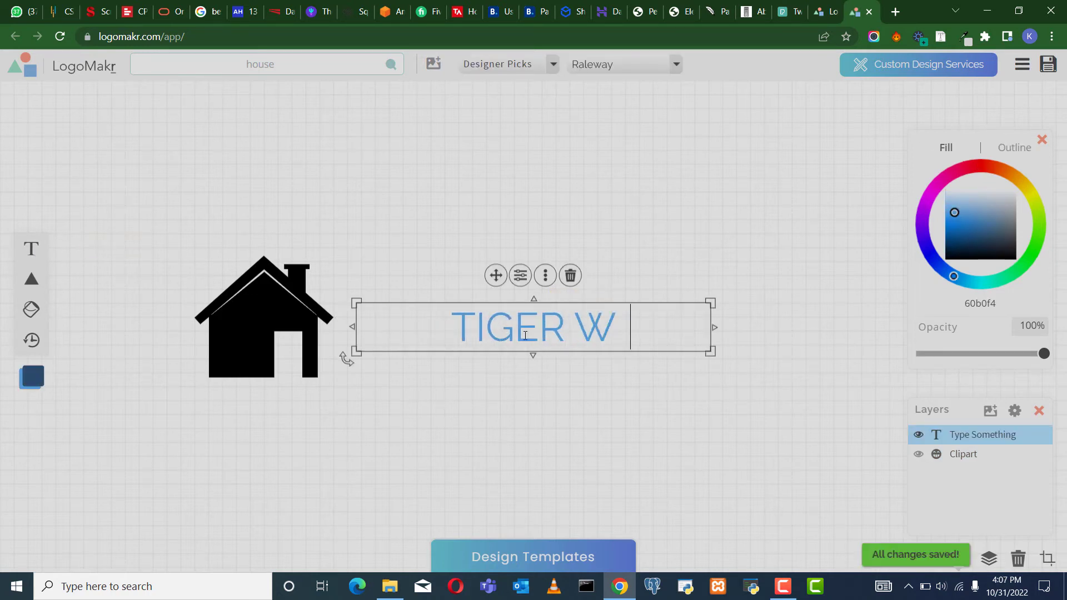
pyautogui.write('OODS')
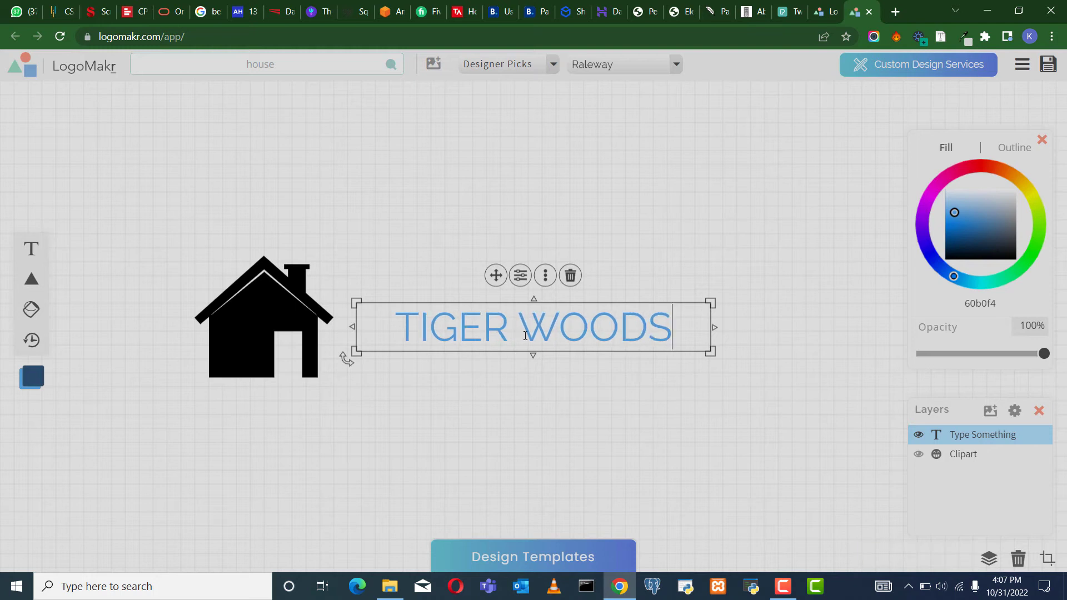
pyautogui.press('Return')
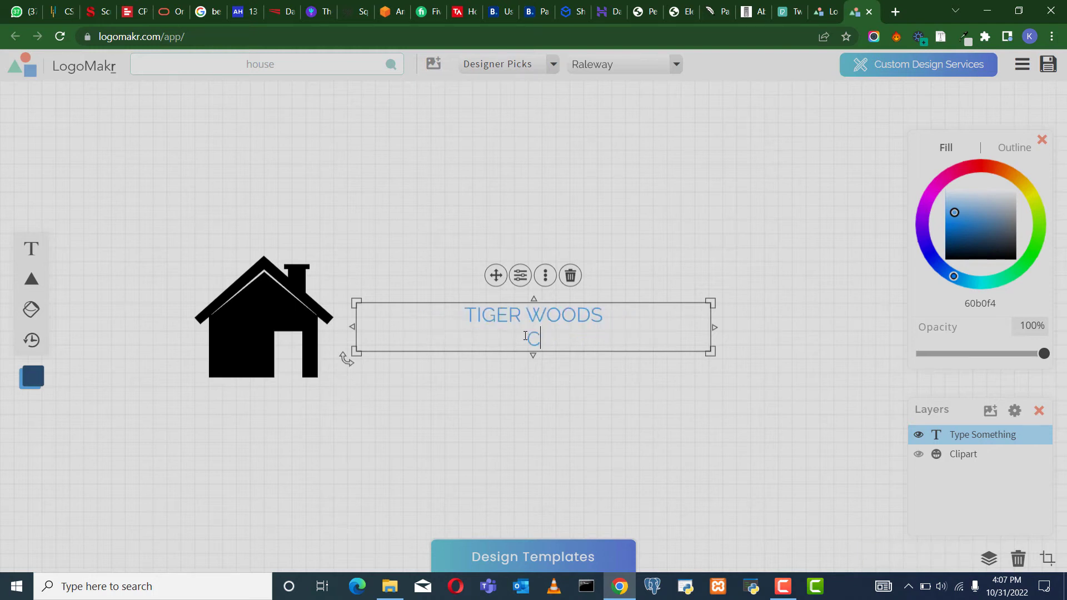
pyautogui.write('Consultancy')
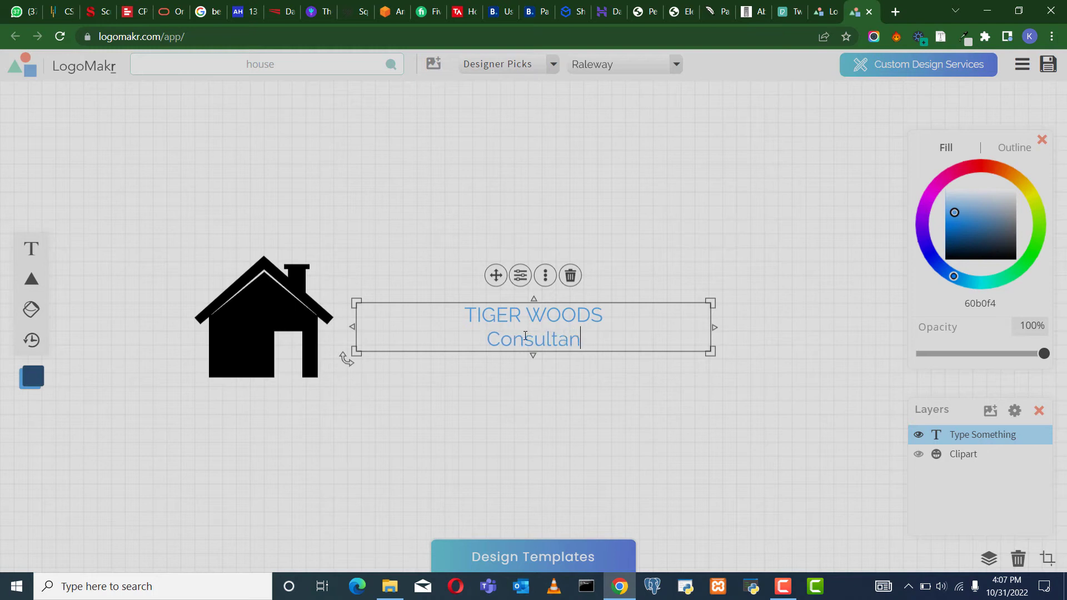
# Narrow the logo text box from its outer side so it fits closely around the two lines beside the house.
pyautogui.moveTo(705, 326); pyautogui.dragTo(704, 351)
pyautogui.click(717, 331)
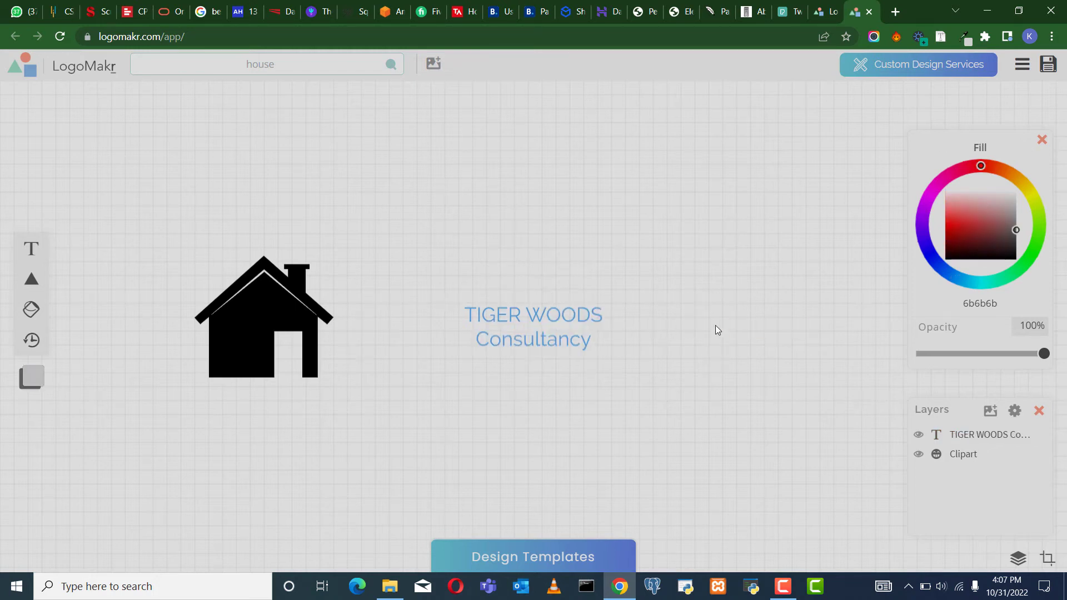
pyautogui.click(615, 339)
pyautogui.moveTo(716, 327); pyautogui.dragTo(517, 332)
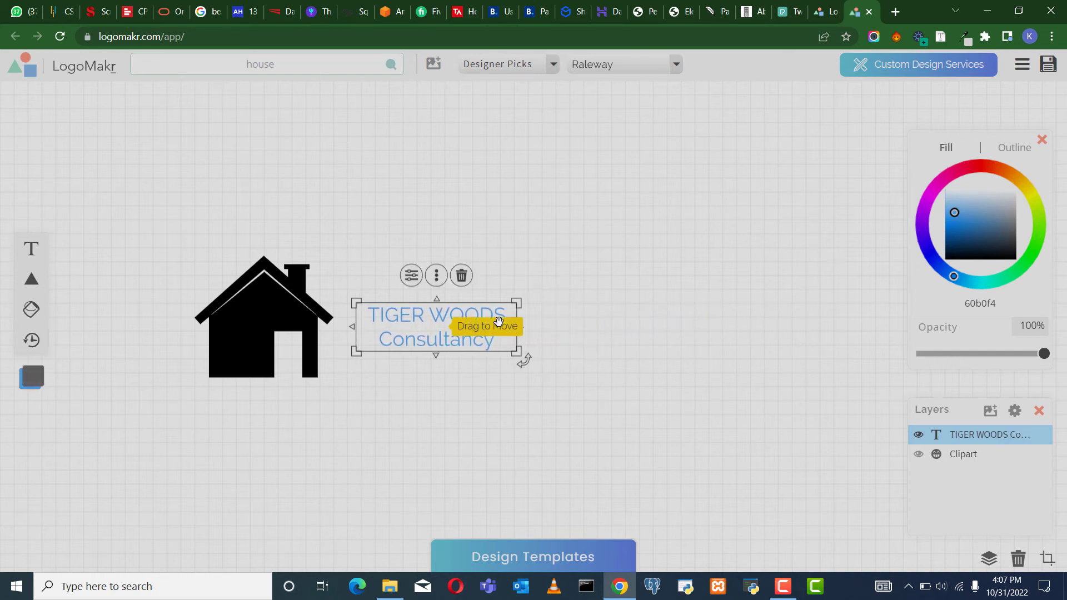
# Insert "Real Estate " before "Consultancy" in the second line of the logo text.
pyautogui.doubleClick(455, 325)
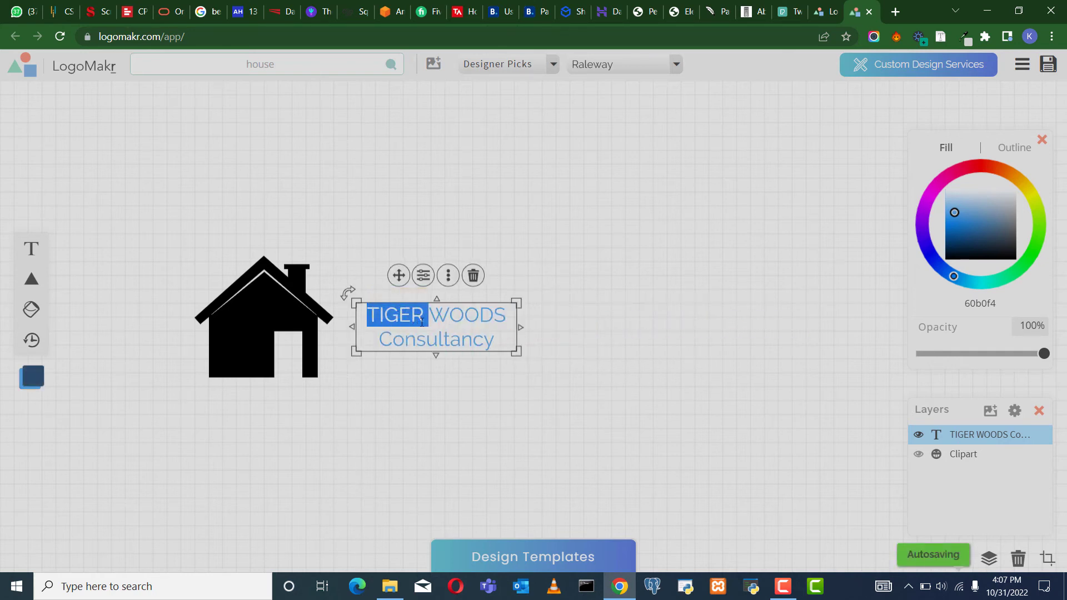
pyautogui.click(424, 324)
pyautogui.doubleClick(431, 340)
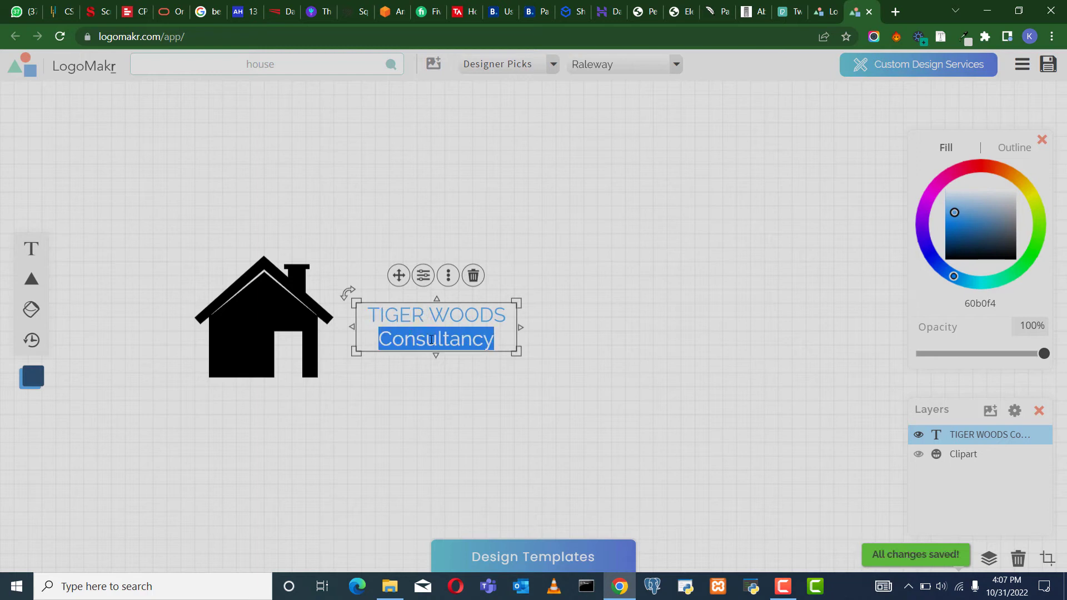
pyautogui.click(378, 342)
pyautogui.write('Re')
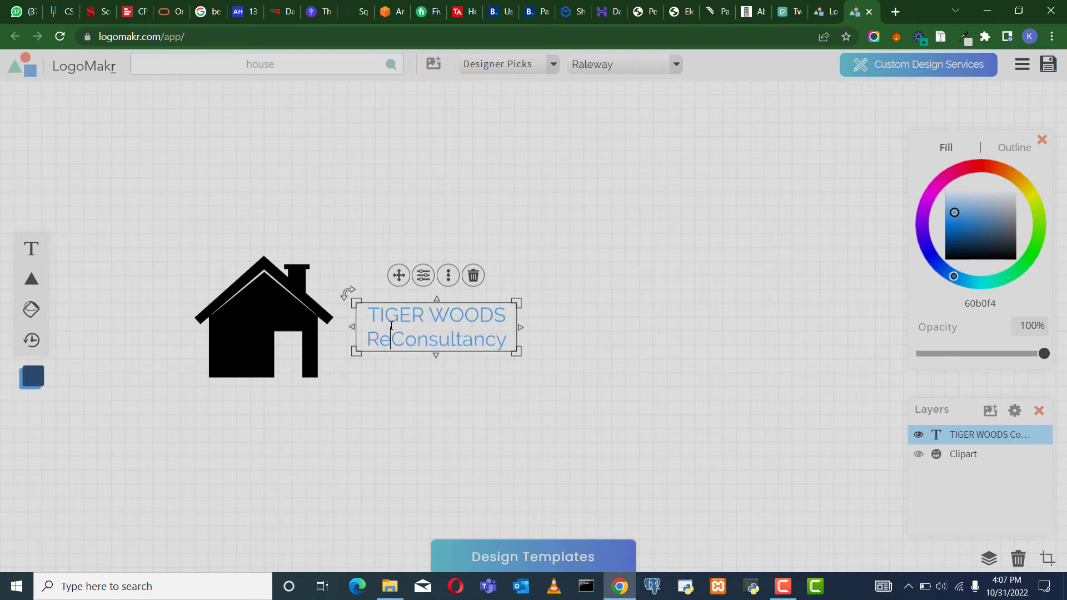
pyautogui.write('al ')
pyautogui.write('Estat')
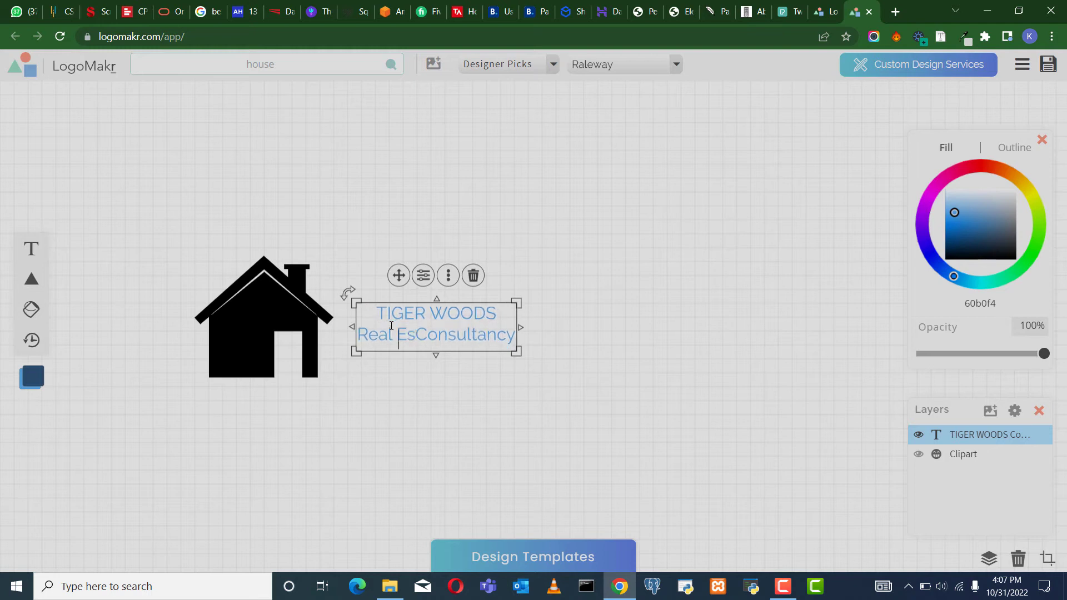
pyautogui.write('e')
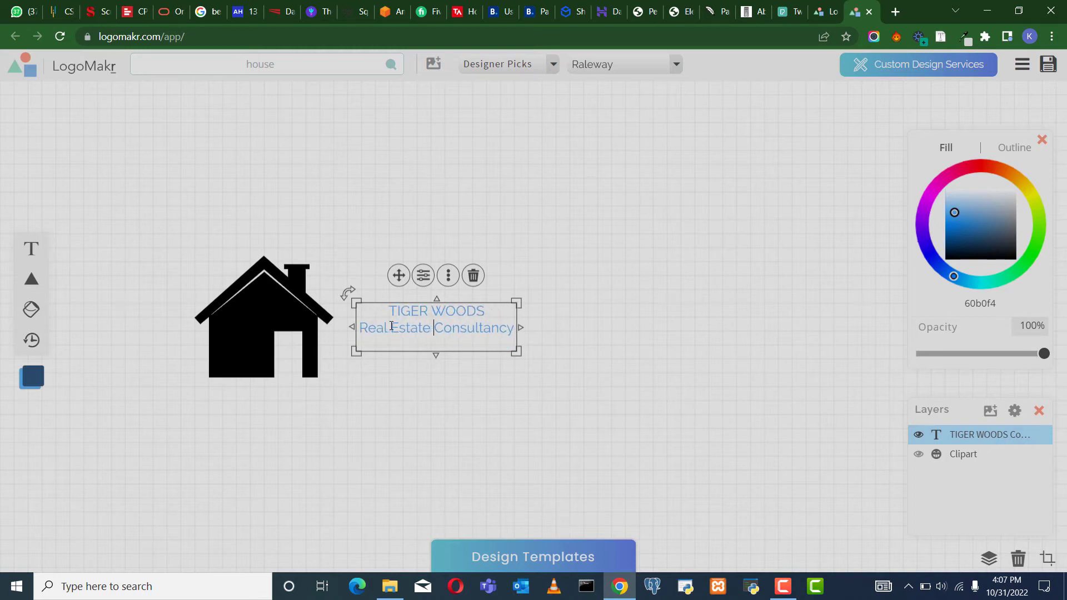
# Cut the whole two-line text box from the canvas, keeping only the house.
pyautogui.moveTo(503, 310)
pyautogui.mouseDown()
pyautogui.moveTo(386, 311)
pyautogui.moveTo(488, 311)
pyautogui.mouseUp()
pyautogui.rightClick(386, 310)
pyautogui.click(388, 311)
pyautogui.rightClick(420, 316)
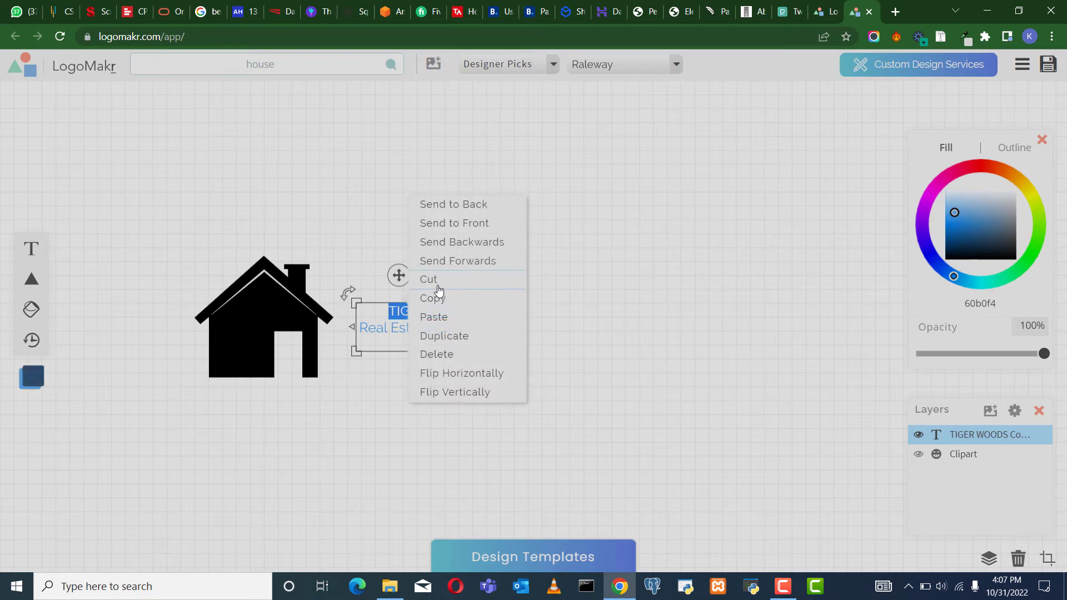
pyautogui.click(436, 280)
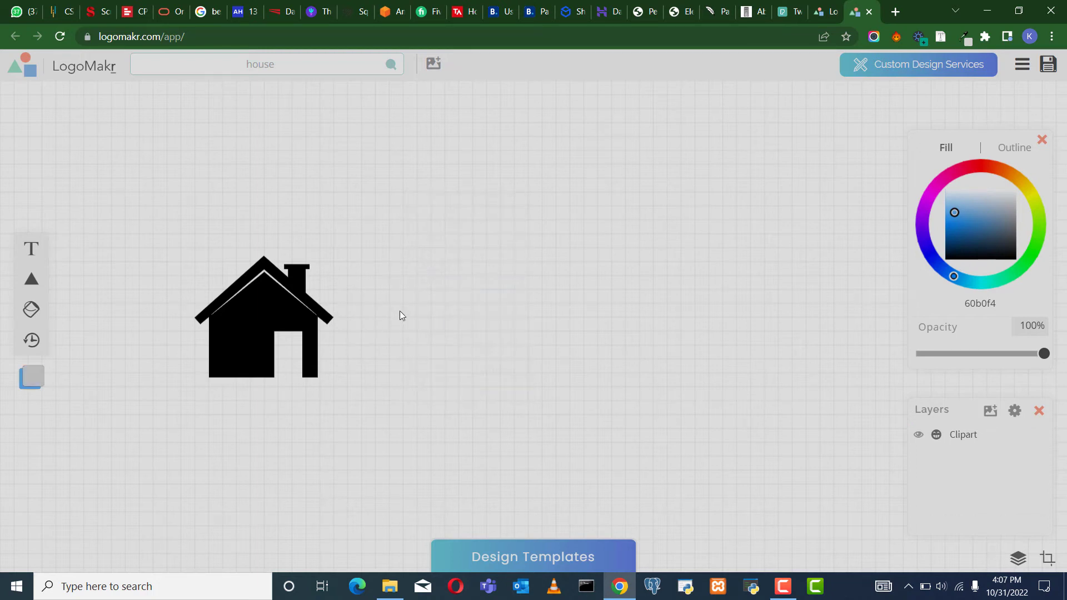
# Add a new text box up beside the house roof reading "TIGER WOODS" with "Real Estate" on a second line.
pyautogui.click(29, 245)
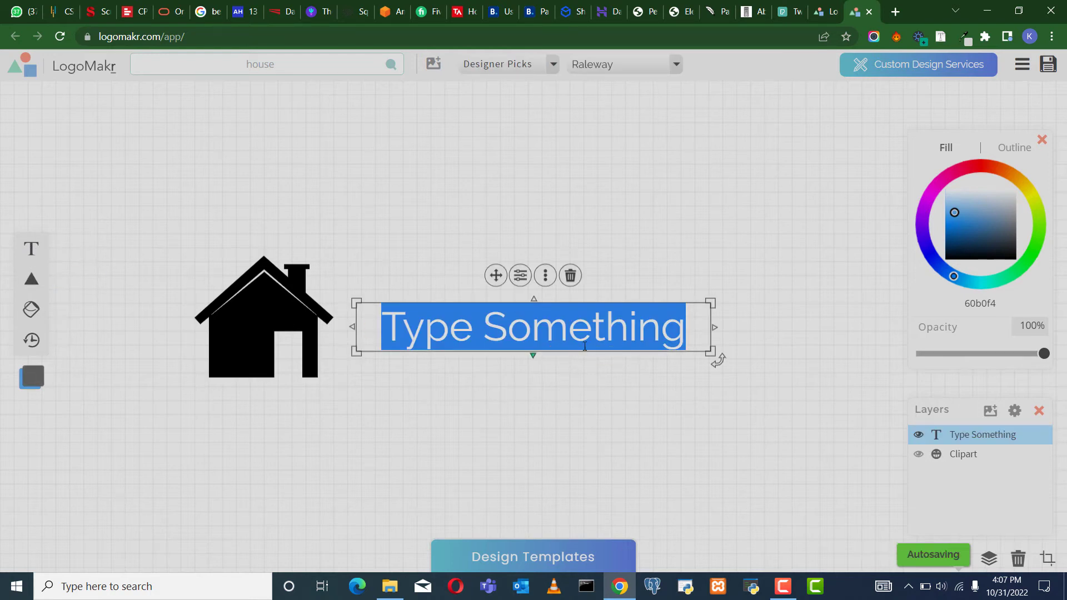
pyautogui.moveTo(530, 328); pyautogui.dragTo(531, 257)
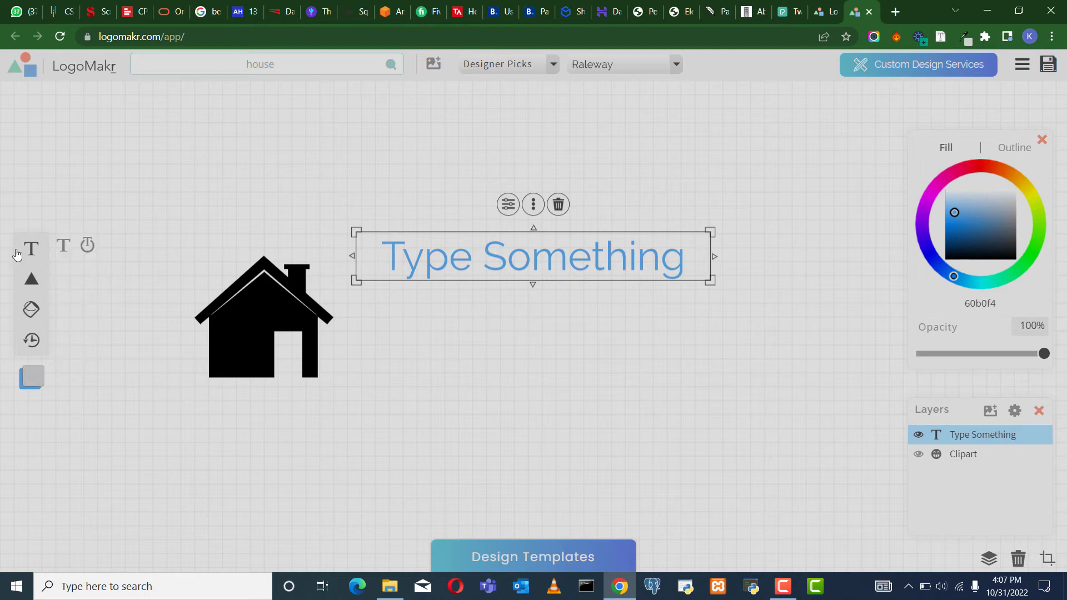
pyautogui.doubleClick(530, 257)
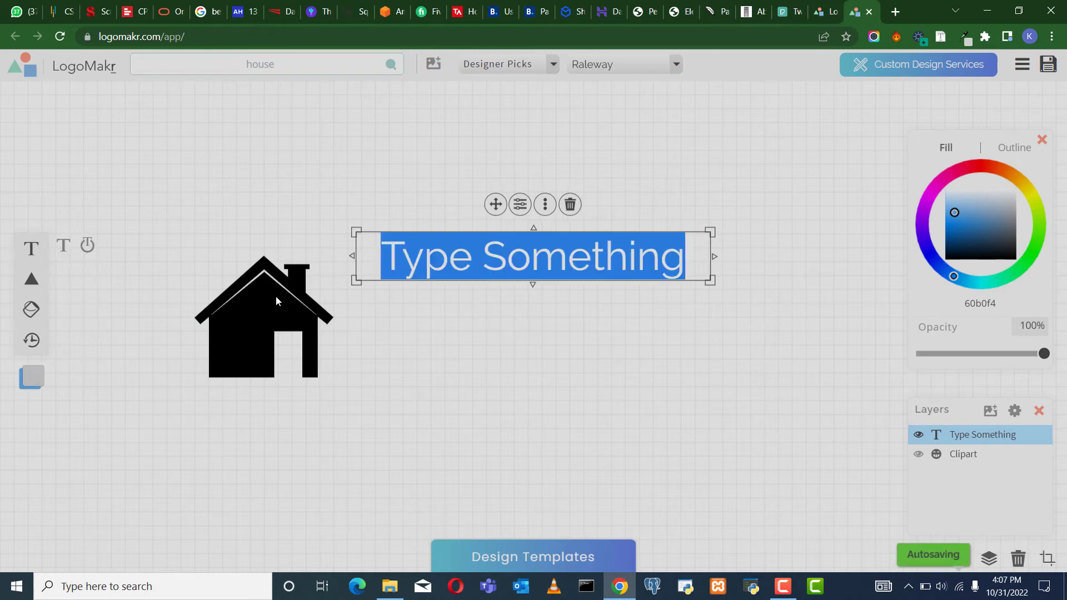
pyautogui.click(502, 371)
pyautogui.doubleClick(533, 259)
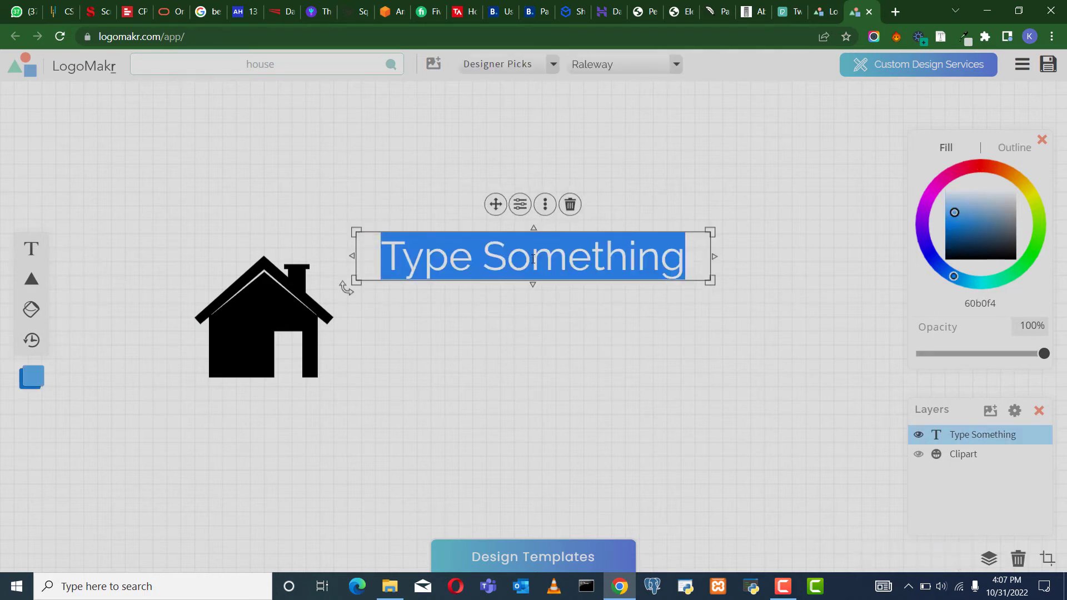
pyautogui.write('TIGE')
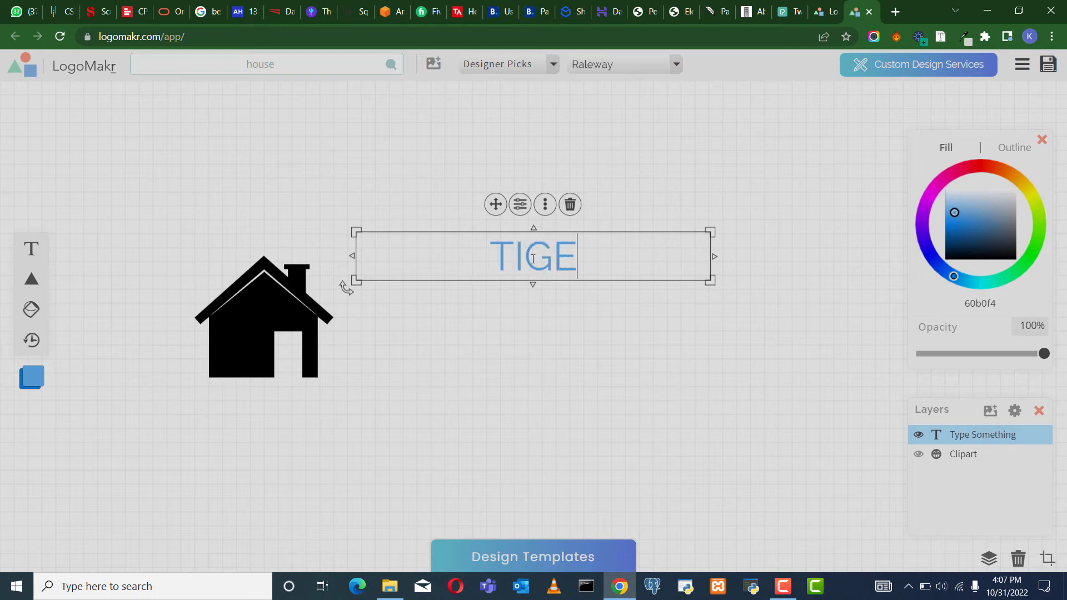
pyautogui.write('R WOODS')
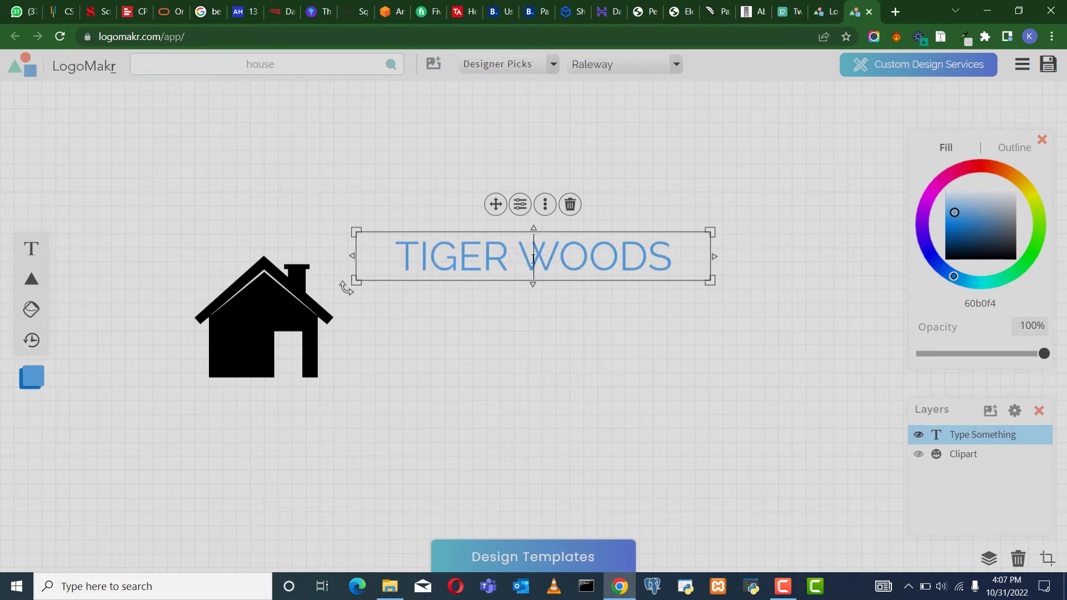
pyautogui.press('Return')
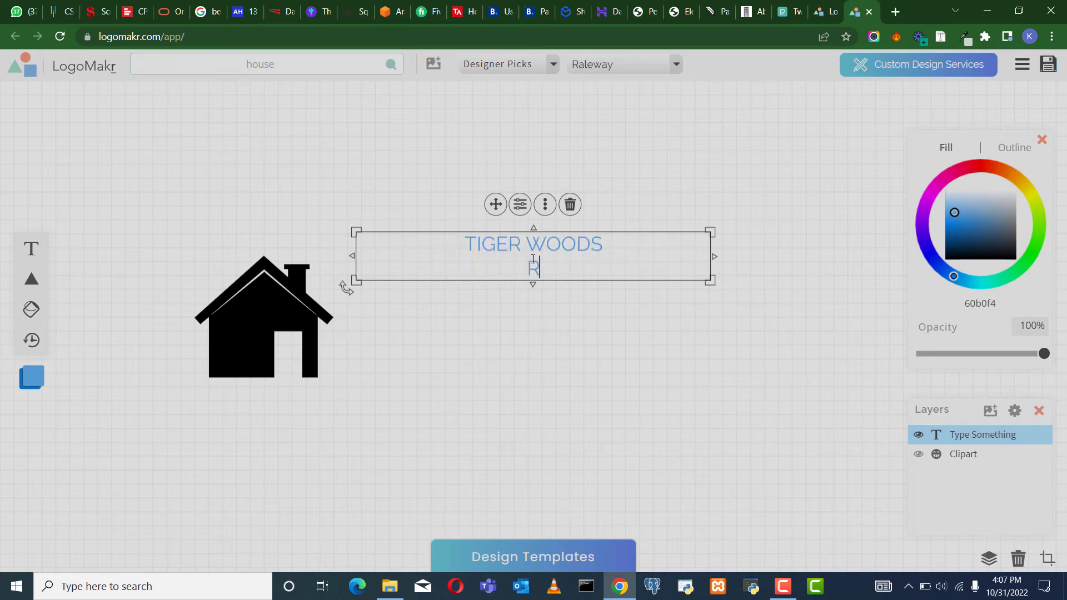
pyautogui.write('Real Esta')
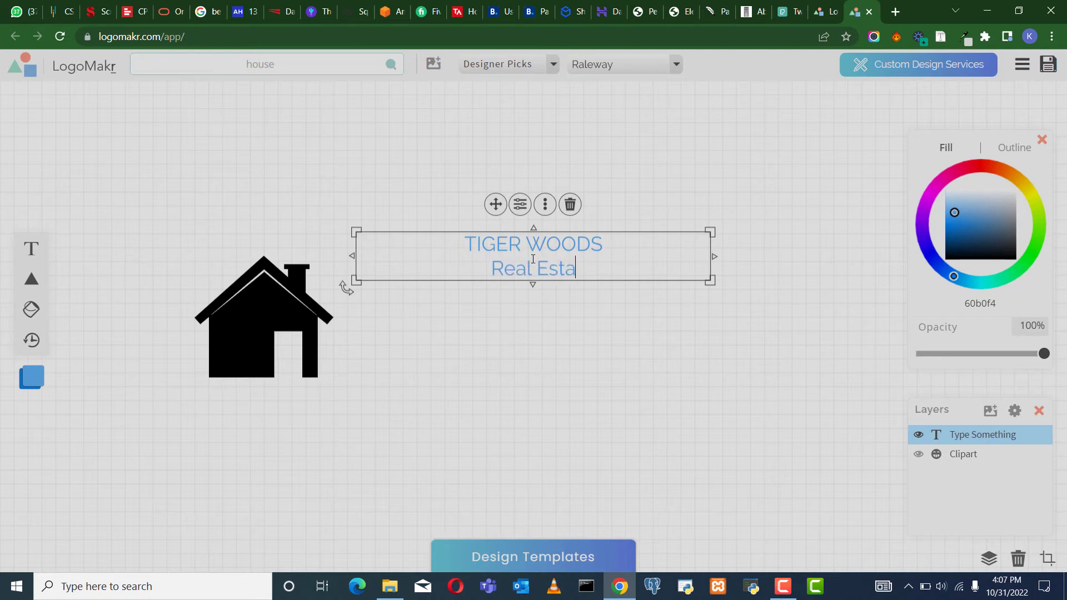
pyautogui.write('te')
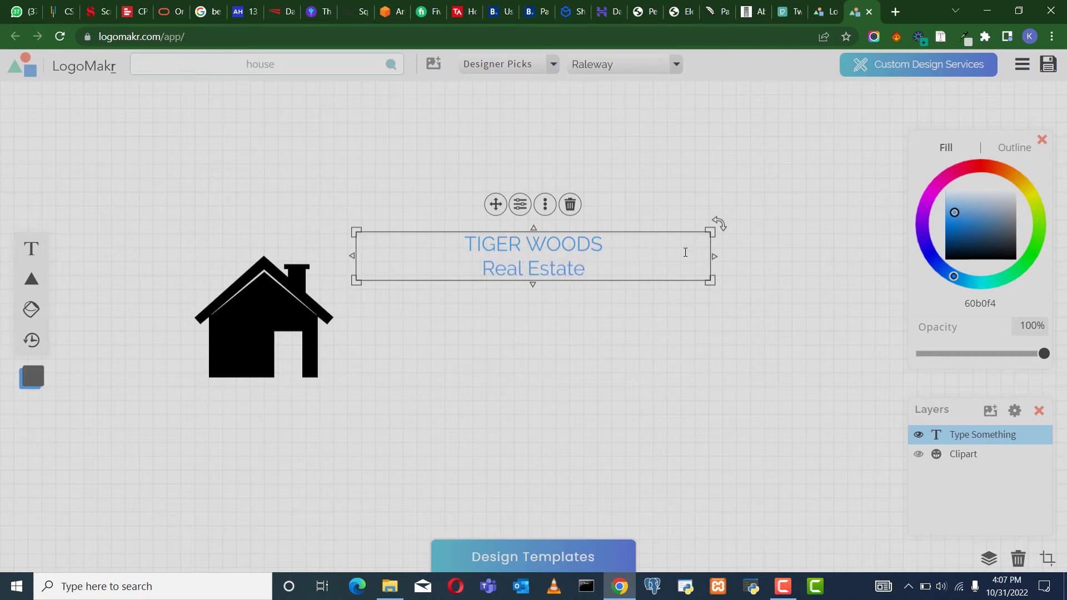
# Lower the new text box to sit close beside the house and narrow it to about 208 px wide.
pyautogui.moveTo(614, 278); pyautogui.dragTo(618, 343)
pyautogui.moveTo(703, 336); pyautogui.dragTo(490, 335)
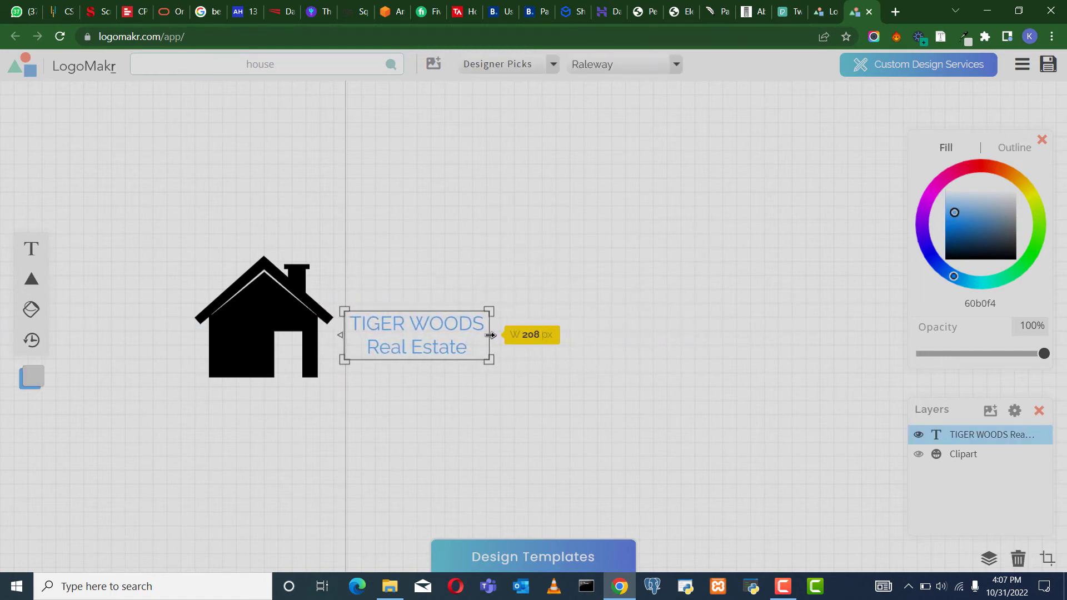
# Set both lines of the logo text in the Fredoka One font from the Simple & Modern category.
pyautogui.doubleClick(445, 329)
pyautogui.click(449, 344)
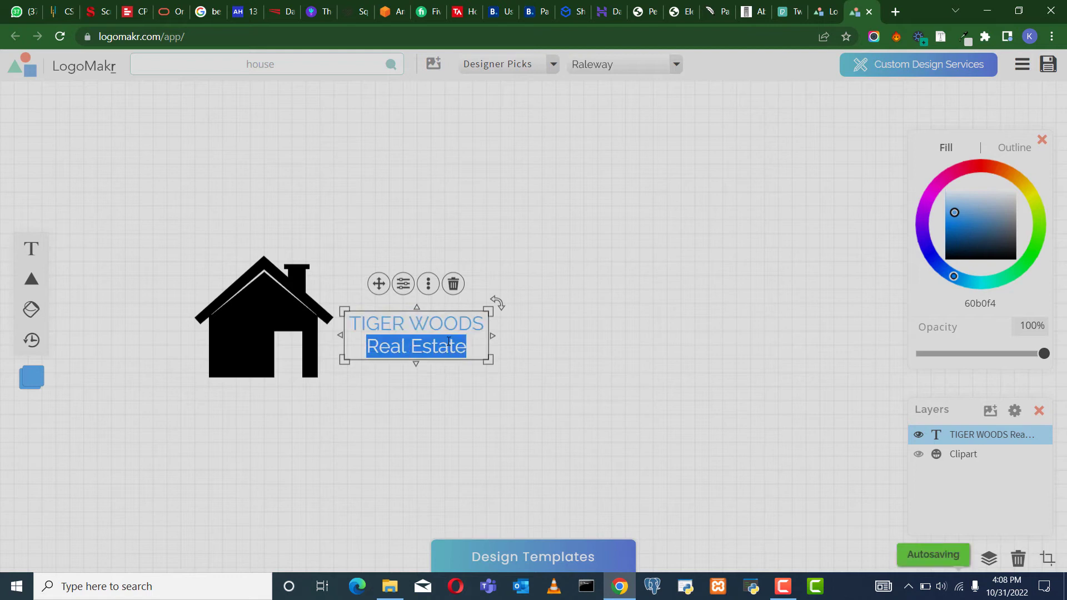
pyautogui.tripleClick(441, 330)
pyautogui.moveTo(482, 347); pyautogui.dragTo(425, 332)
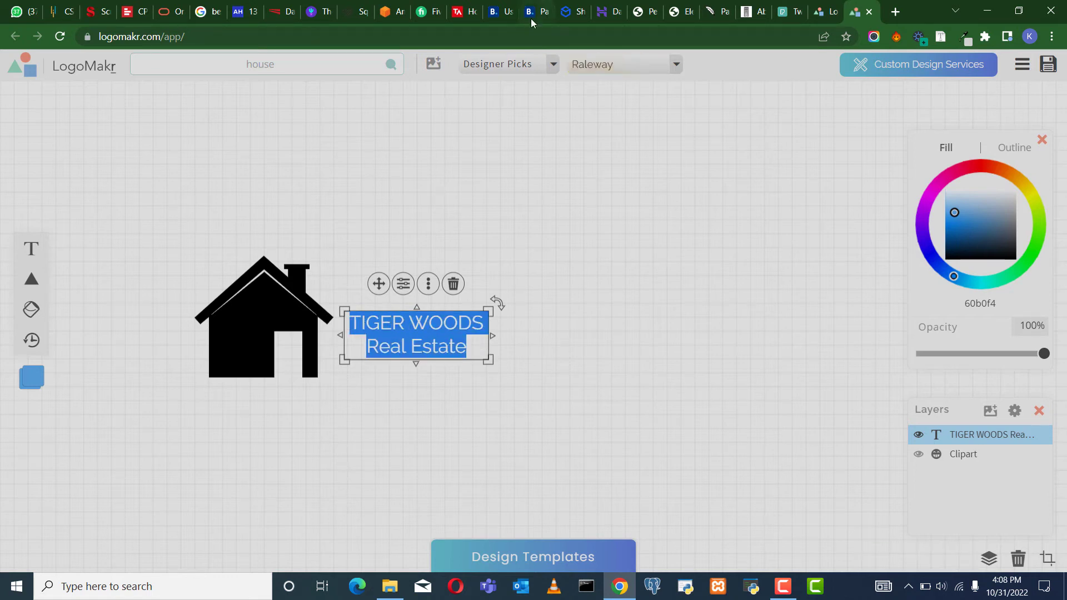
pyautogui.click(595, 64)
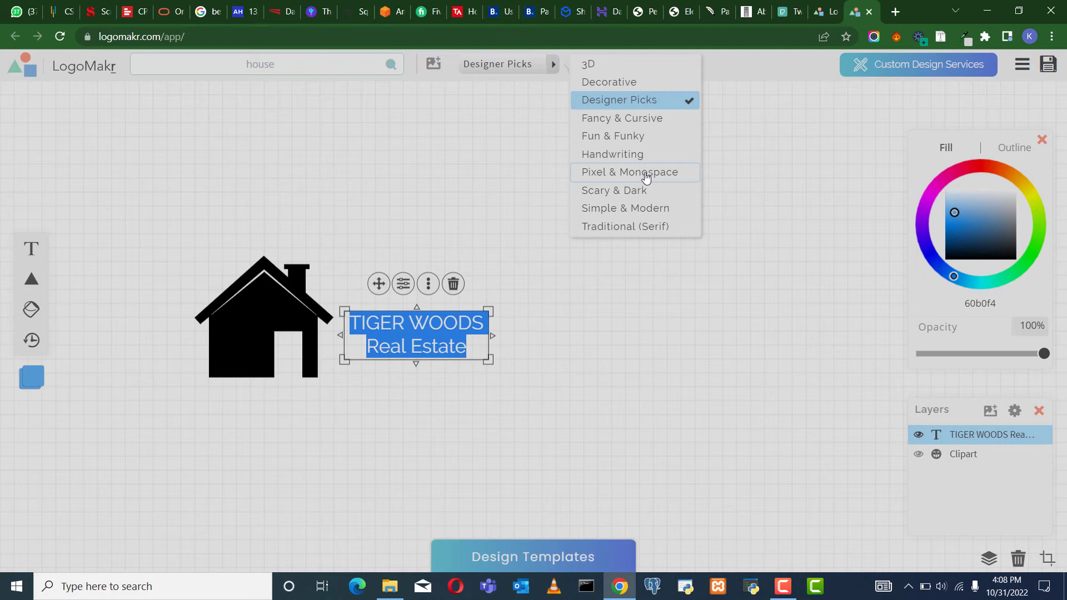
pyautogui.click(641, 207)
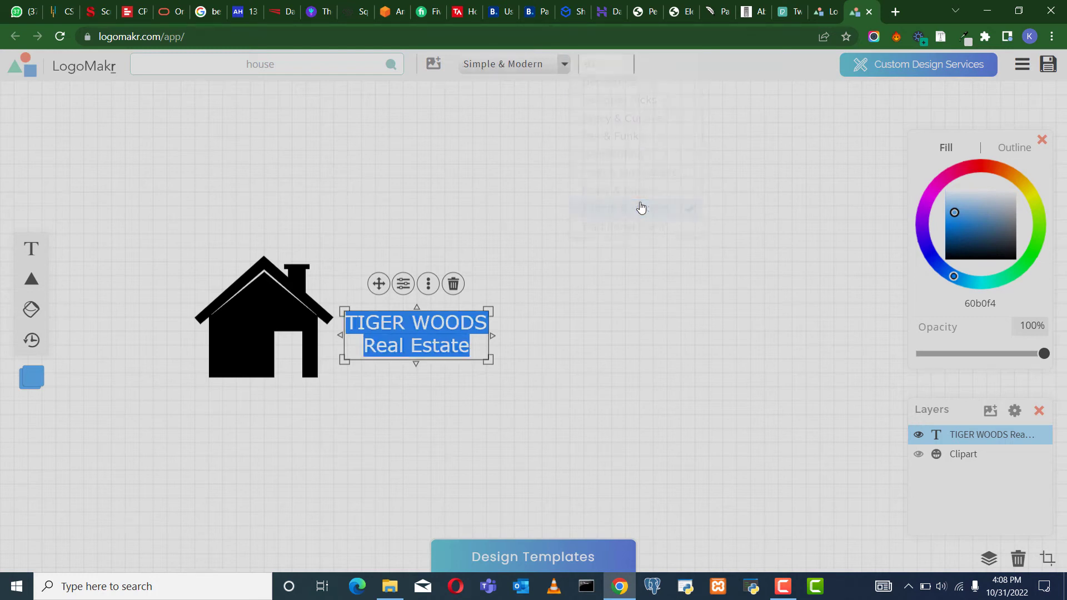
pyautogui.click(608, 67)
pyautogui.scroll(-5, 700, 134)
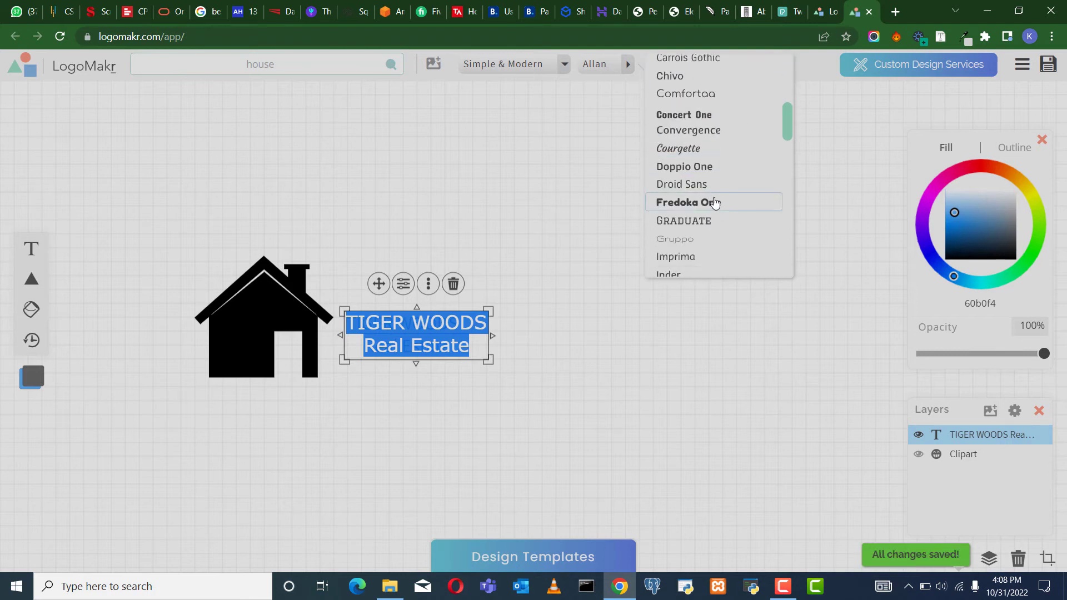
pyautogui.click(712, 136)
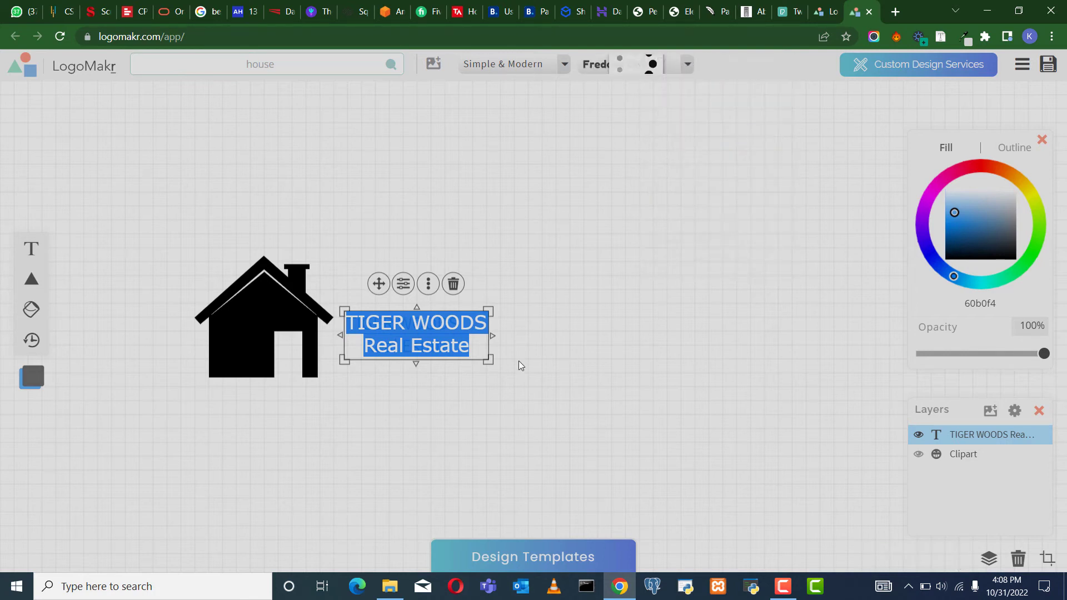
pyautogui.click(522, 384)
pyautogui.click(462, 342)
pyautogui.click(463, 342)
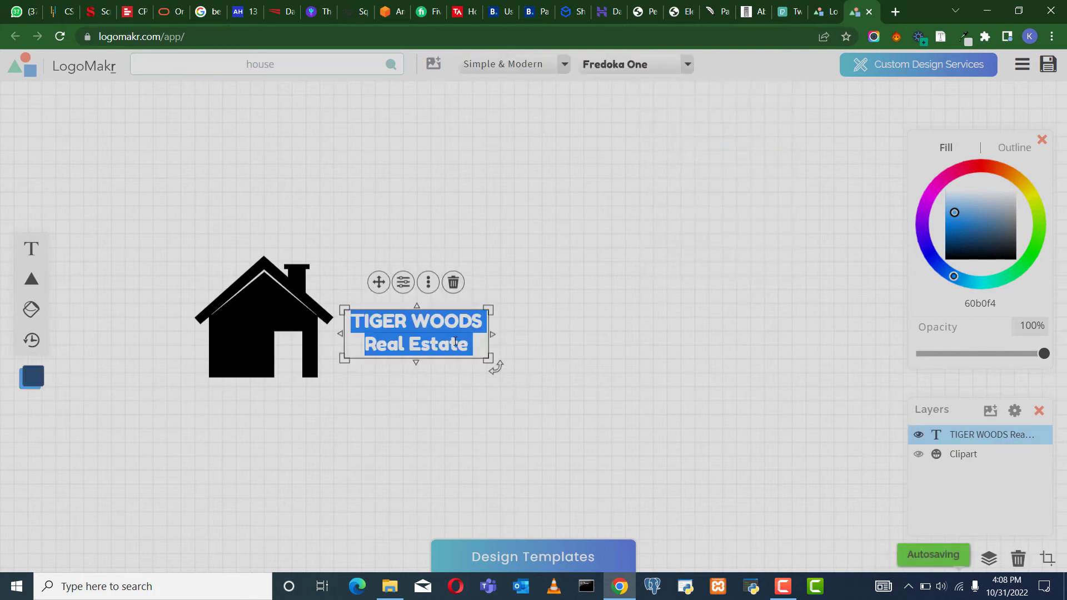
pyautogui.click(462, 341)
pyautogui.click(461, 341)
pyautogui.click(457, 337)
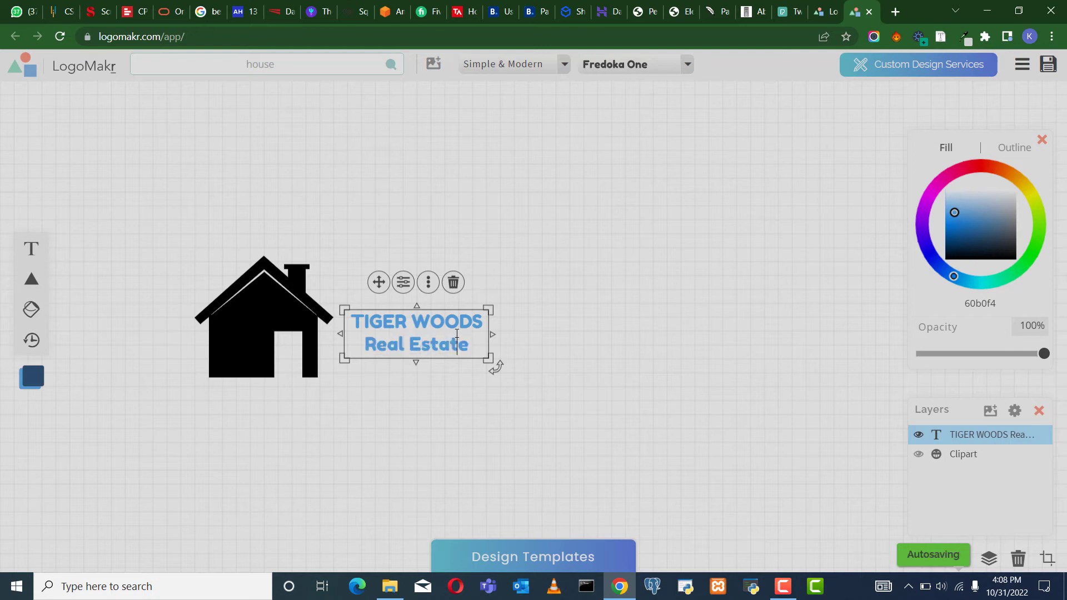
pyautogui.tripleClick(434, 329)
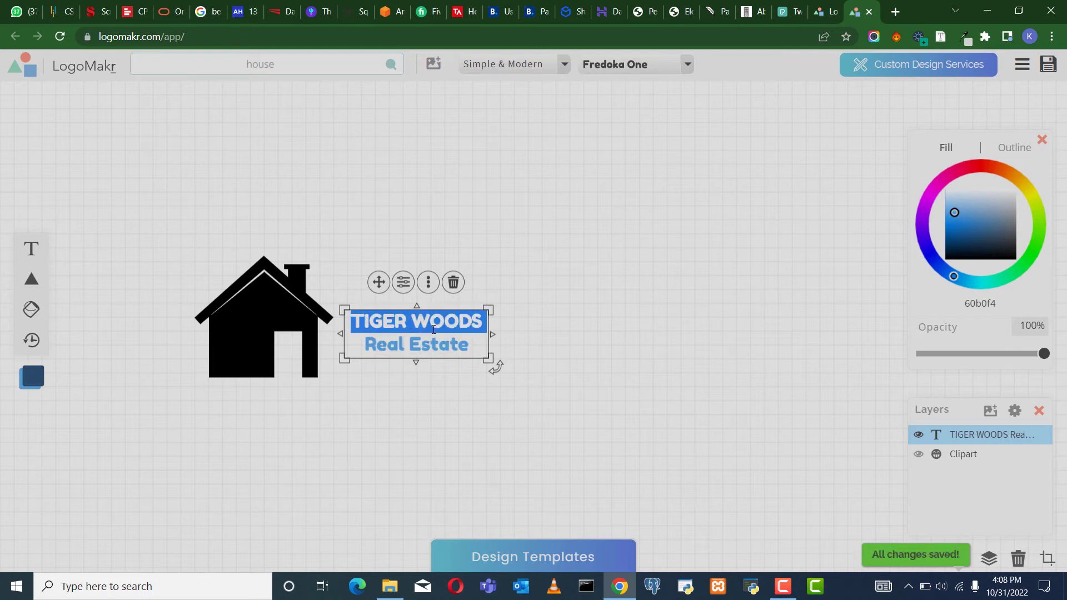
pyautogui.click(472, 347)
pyautogui.moveTo(472, 346); pyautogui.dragTo(352, 313)
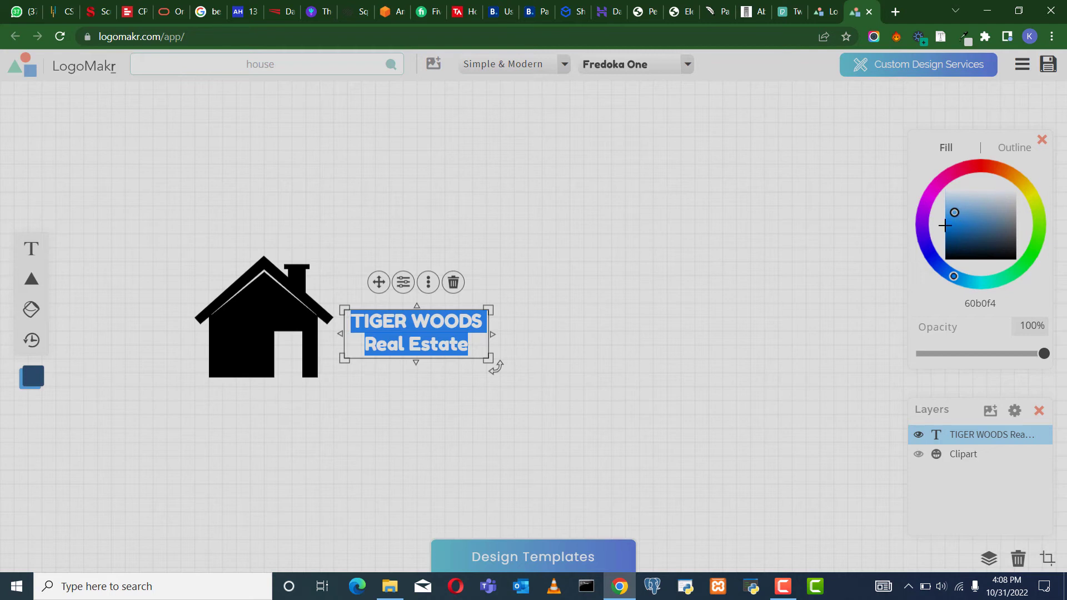
# Recolor the house clipart with the light grey fill d3c9c9.
pyautogui.click(238, 322)
pyautogui.moveTo(982, 207); pyautogui.dragTo(911, 175)
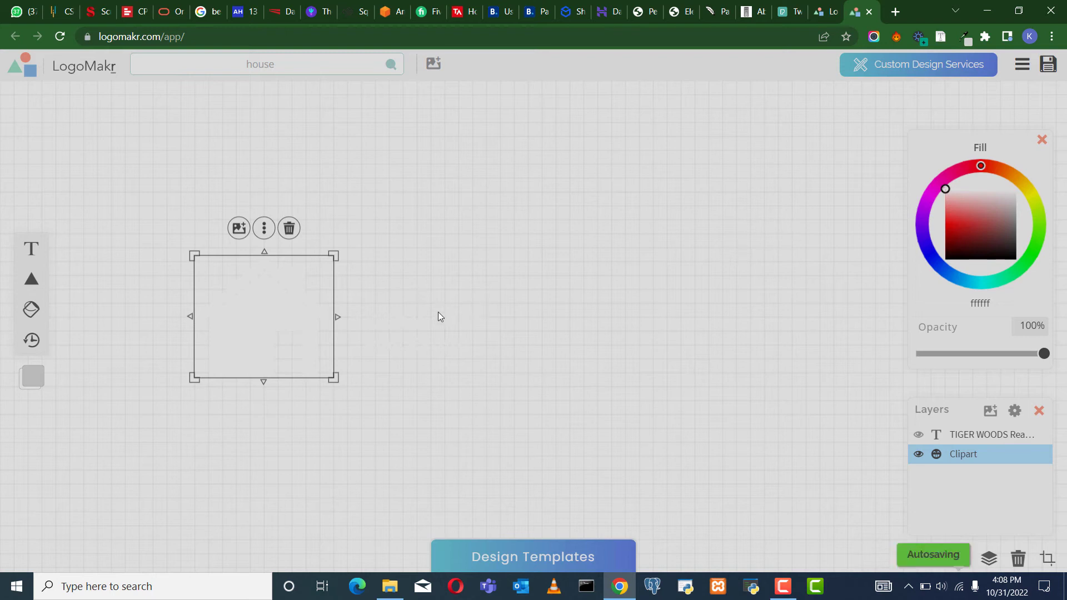
pyautogui.moveTo(996, 197); pyautogui.dragTo(1010, 204)
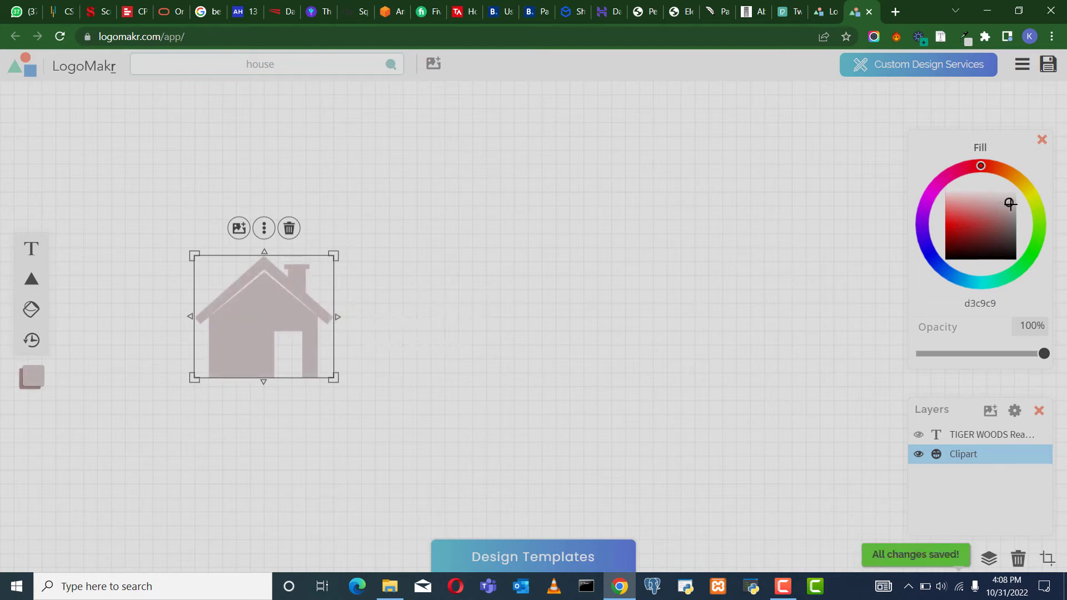
# Set the fill of the "TIGER WOODS Real Estate" text to the grey shade 938585.
pyautogui.doubleClick(472, 310)
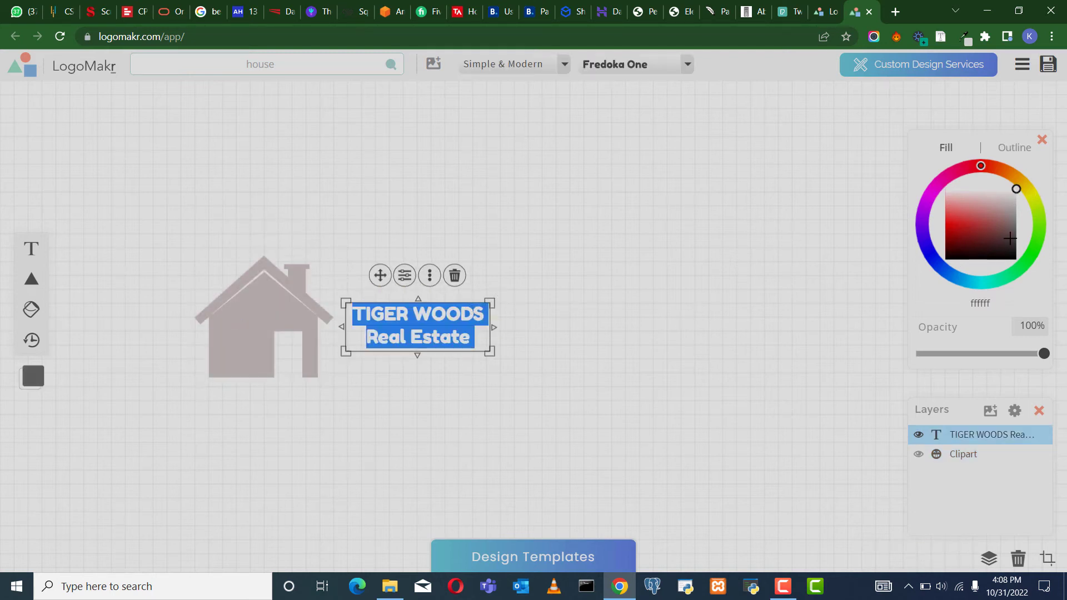
pyautogui.click(525, 340)
pyautogui.click(492, 356)
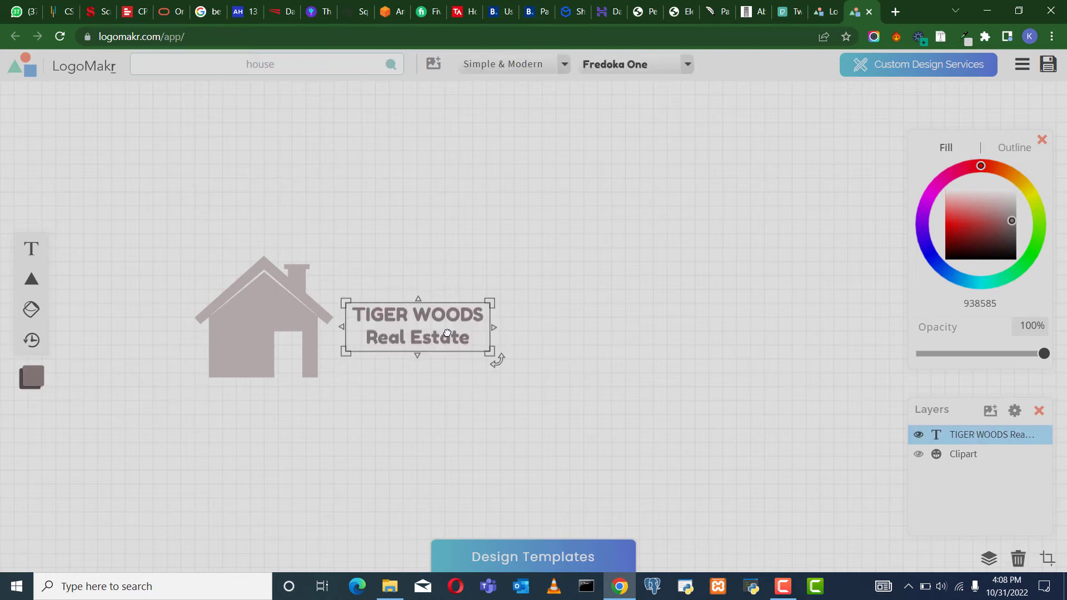
pyautogui.tripleClick(492, 356)
pyautogui.click(456, 317)
pyautogui.tripleClick(454, 319)
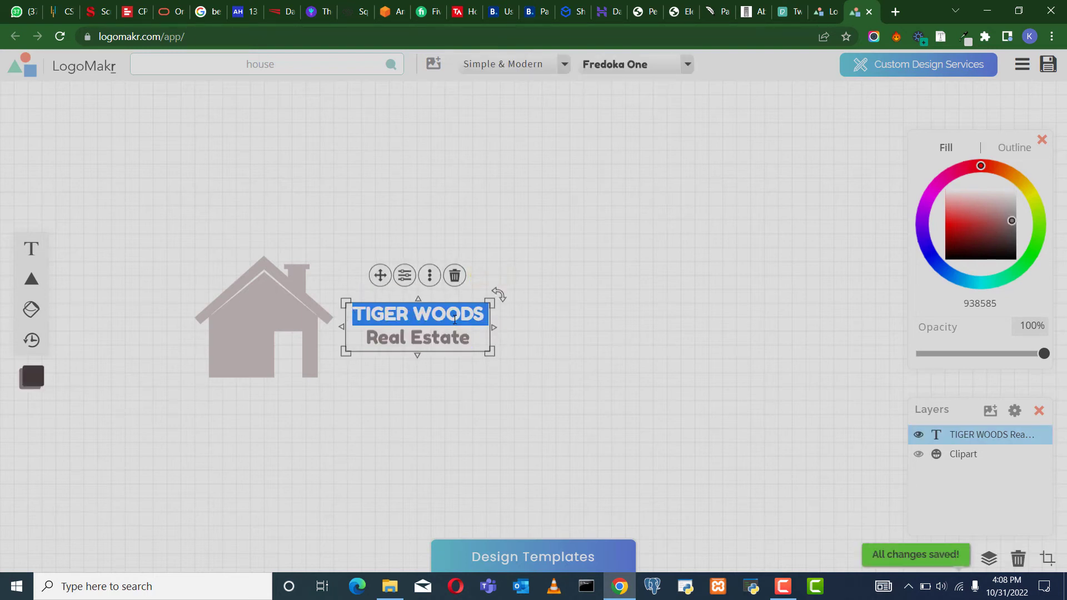
pyautogui.click(461, 332)
pyautogui.click(586, 284)
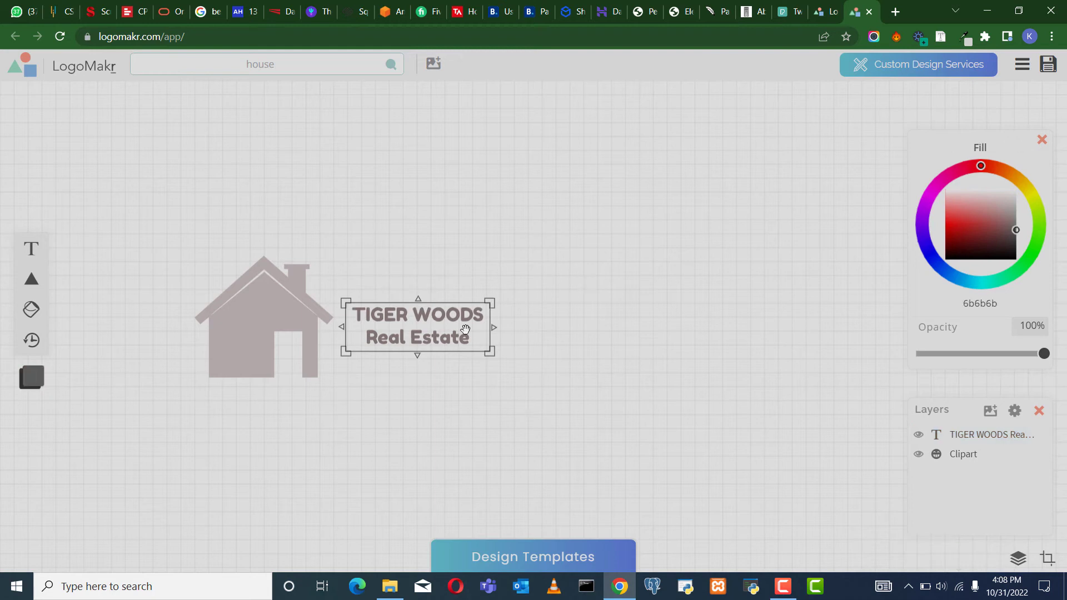
pyautogui.click(375, 318)
pyautogui.doubleClick(364, 317)
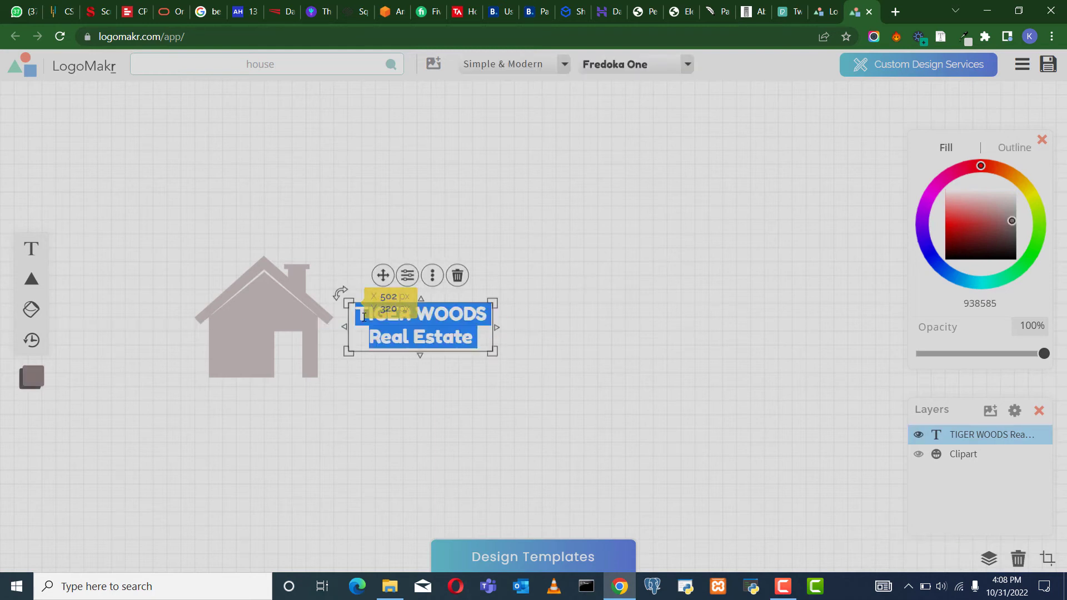
pyautogui.tripleClick(364, 316)
pyautogui.click(446, 345)
pyautogui.moveTo(474, 340); pyautogui.dragTo(363, 301)
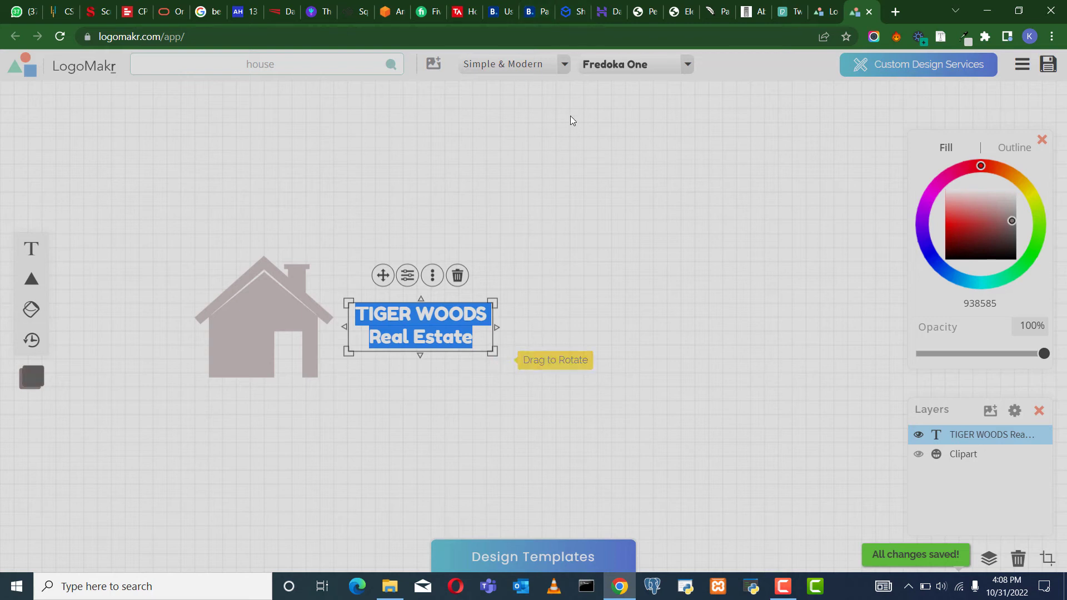
pyautogui.click(516, 334)
pyautogui.click(484, 341)
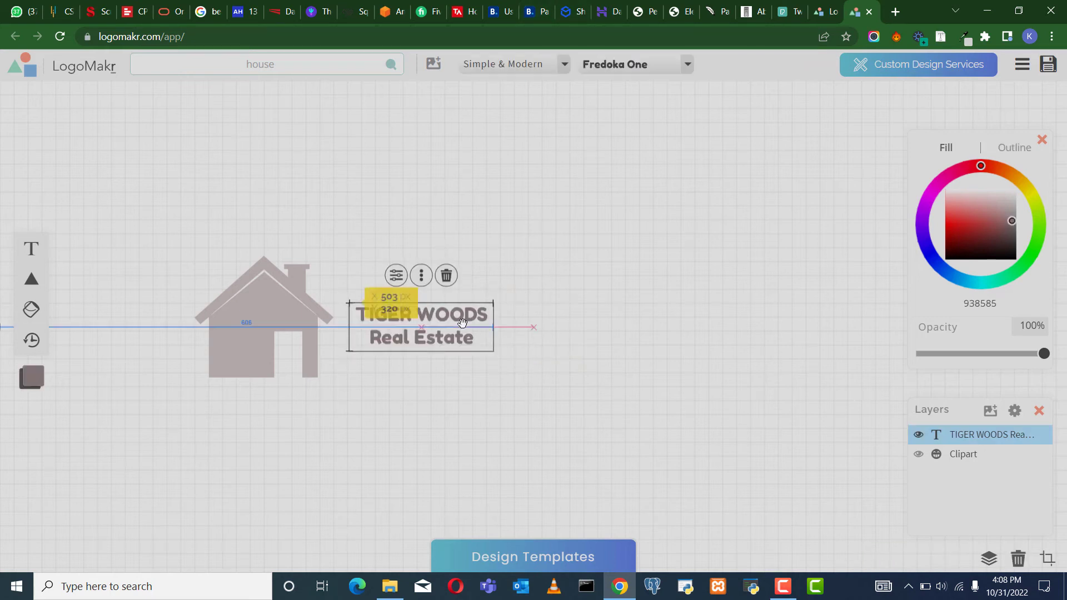
# Enlarge the logo text to about 609 by 203 px, raise it beside the house, and slightly enlarge the house clipart.
pyautogui.moveTo(493, 353); pyautogui.dragTo(777, 452)
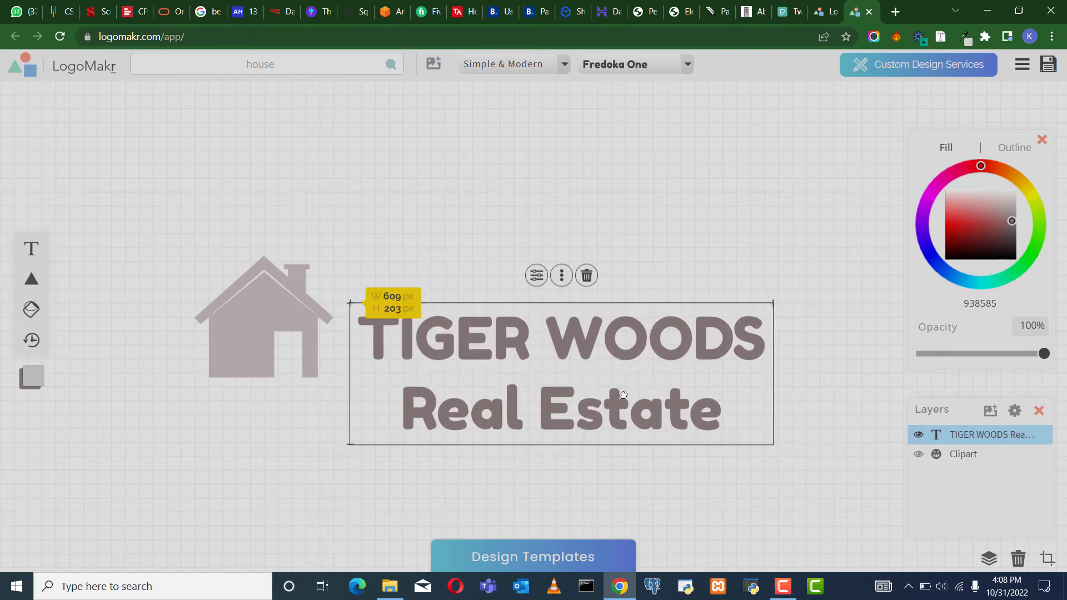
pyautogui.moveTo(629, 371); pyautogui.dragTo(636, 325)
pyautogui.click(298, 317)
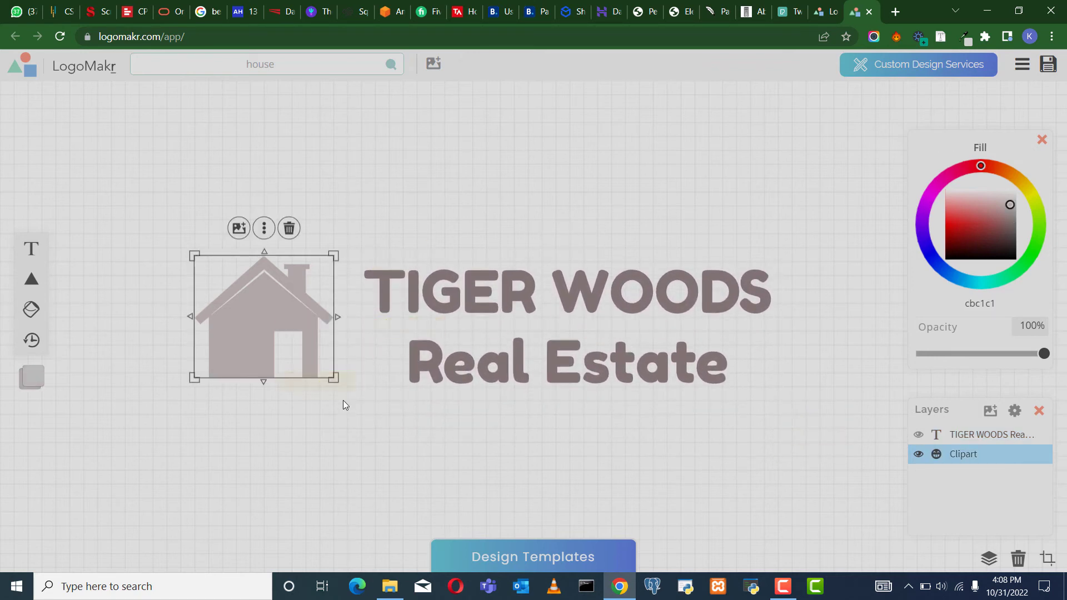
pyautogui.moveTo(334, 376)
pyautogui.mouseDown()
pyautogui.moveTo(362, 400)
pyautogui.moveTo(350, 389)
pyautogui.mouseUp()
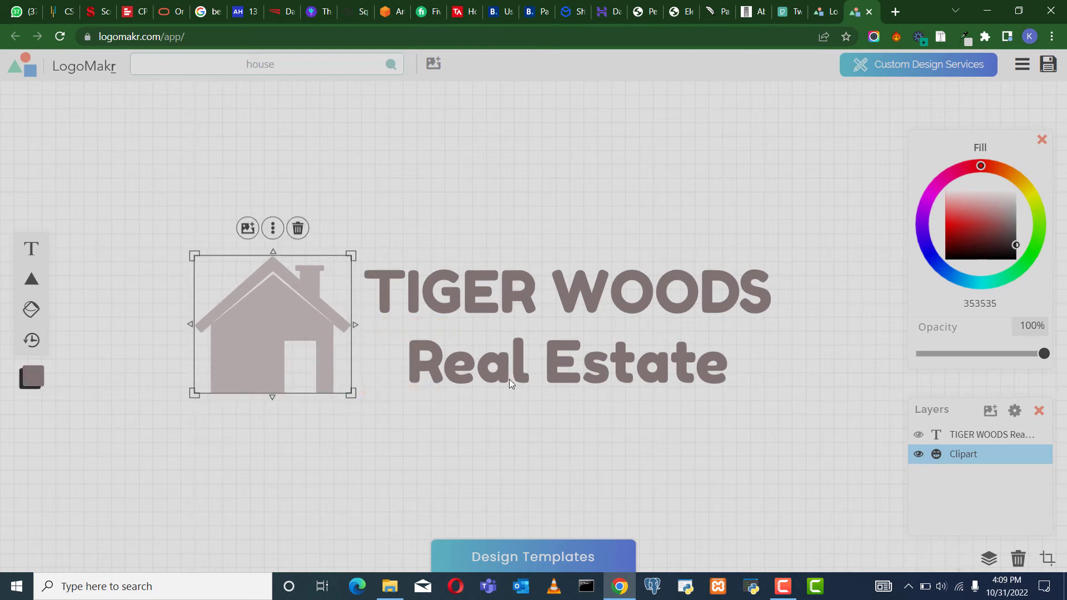
# Enlarge the logo text a little more and align its upper edge with the house's roof, close beside the clipart.
pyautogui.click(776, 395)
pyautogui.moveTo(781, 399); pyautogui.dragTo(824, 414)
pyautogui.moveTo(715, 374); pyautogui.dragTo(700, 367)
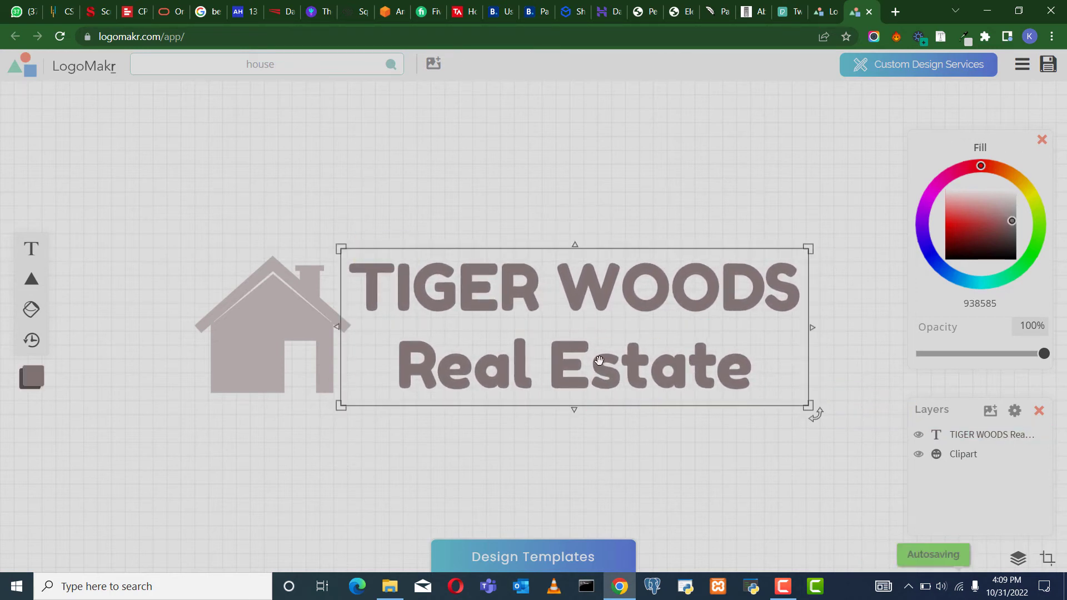
pyautogui.moveTo(600, 360); pyautogui.dragTo(600, 367)
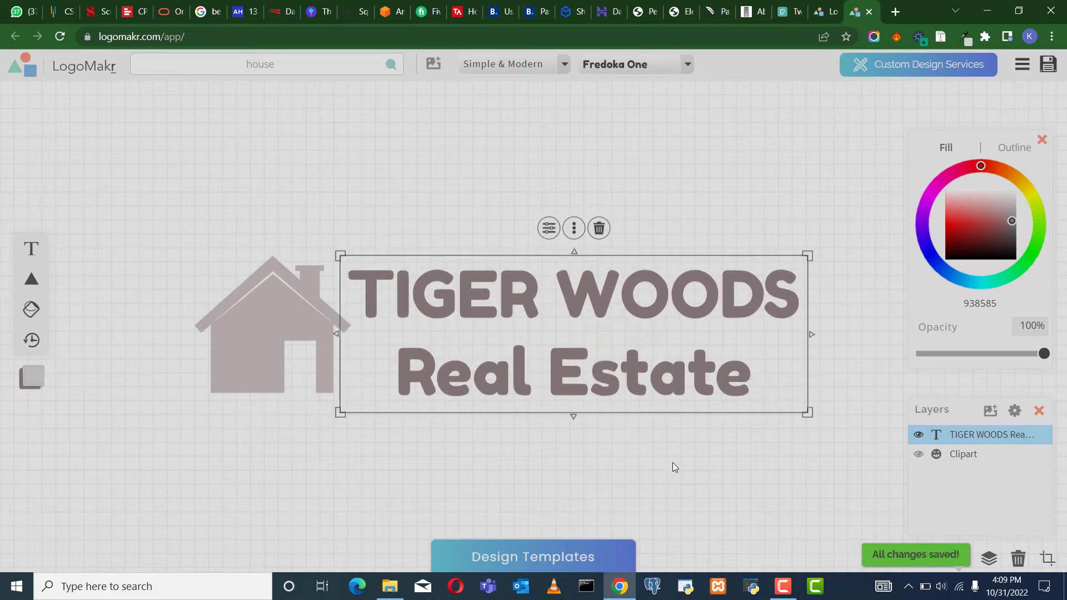
# Set the fill of both logo text lines and the house clipart to white ffffff.
pyautogui.doubleClick(623, 333)
pyautogui.tripleClick(623, 367)
pyautogui.tripleClick(629, 300)
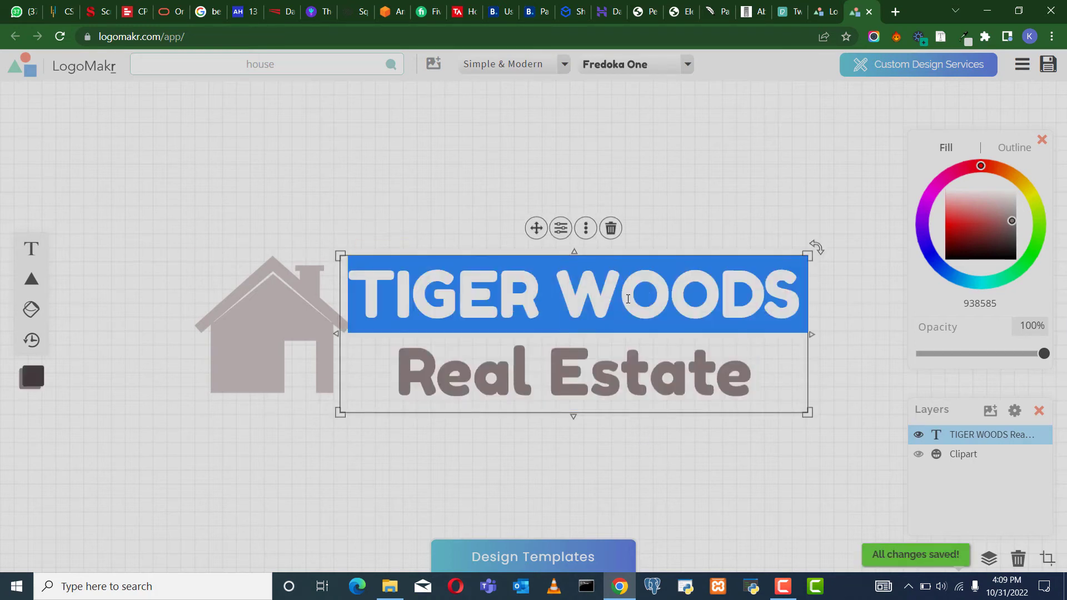
pyautogui.moveTo(755, 356); pyautogui.dragTo(346, 292)
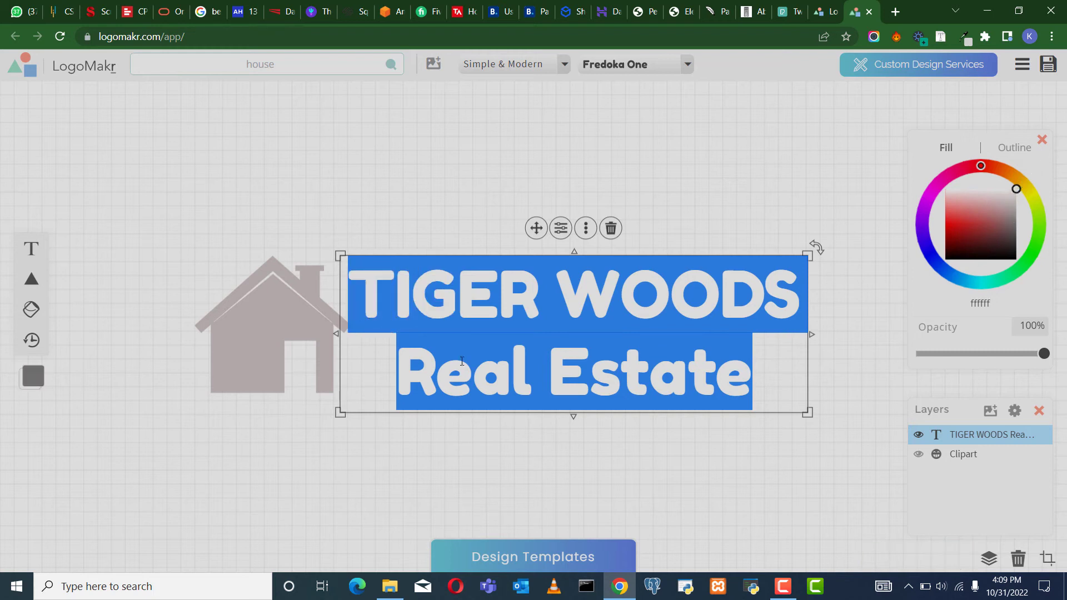
pyautogui.click(278, 349)
pyautogui.moveTo(965, 210); pyautogui.dragTo(1058, 187)
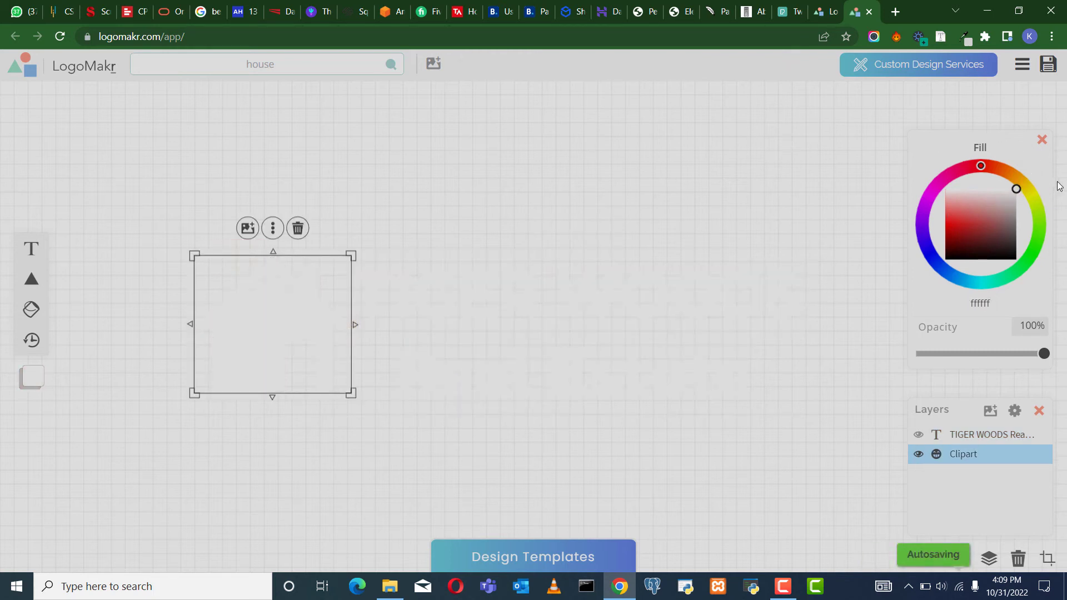
# Save the logo as the free low-resolution PNG file, accepting the legal terms for the download.
pyautogui.click(1048, 64)
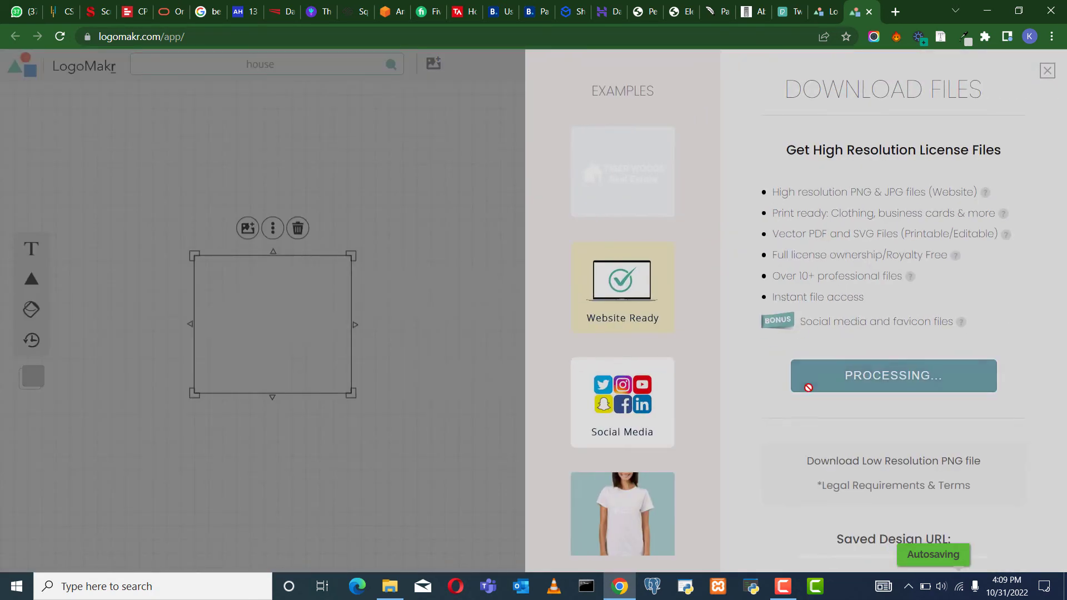
pyautogui.click(879, 425)
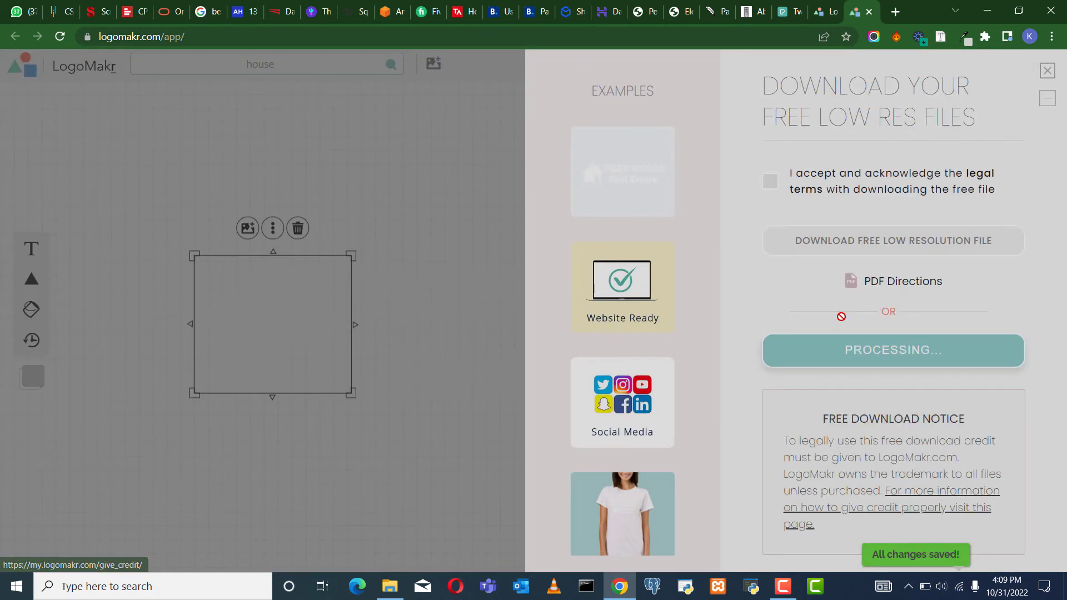
pyautogui.click(772, 182)
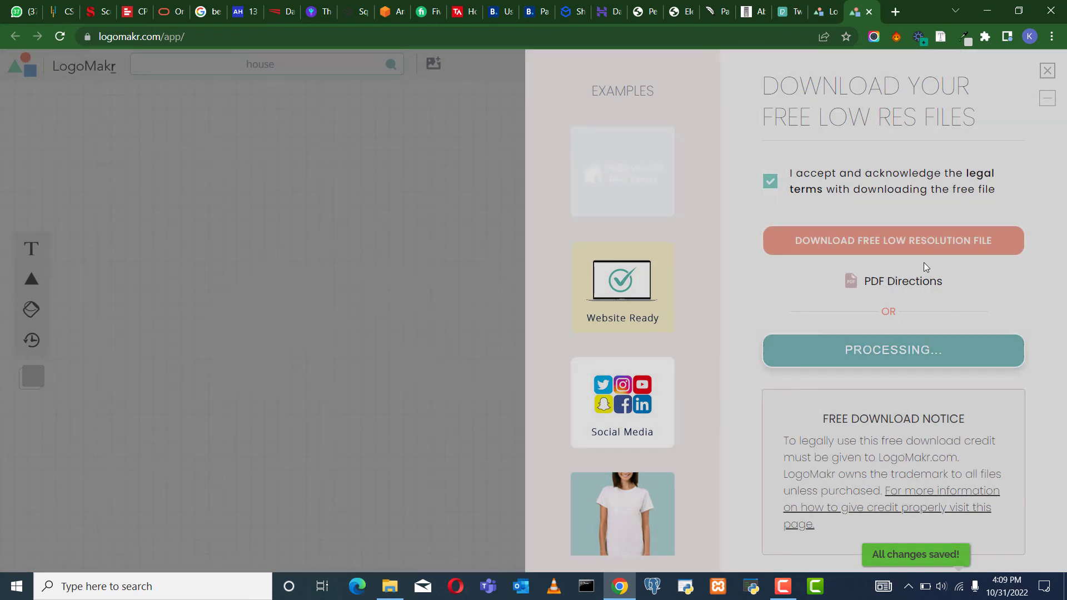
pyautogui.click(898, 247)
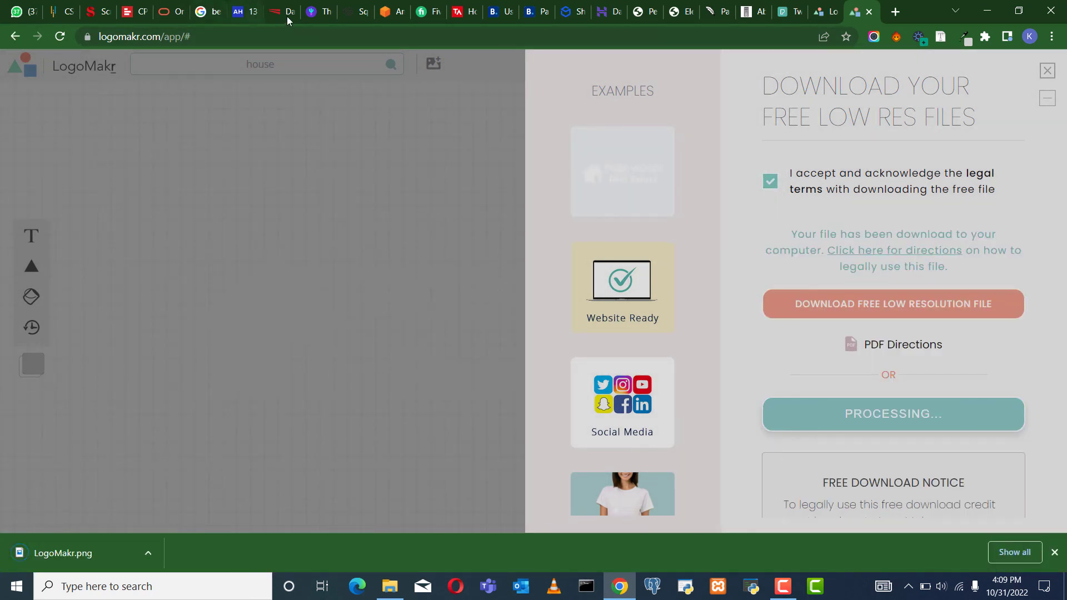
# Switch to the Elementor page editor and replace the footer's Hank Klein logo with the LogoMakr image uploaded from Downloads.
pyautogui.click(682, 11)
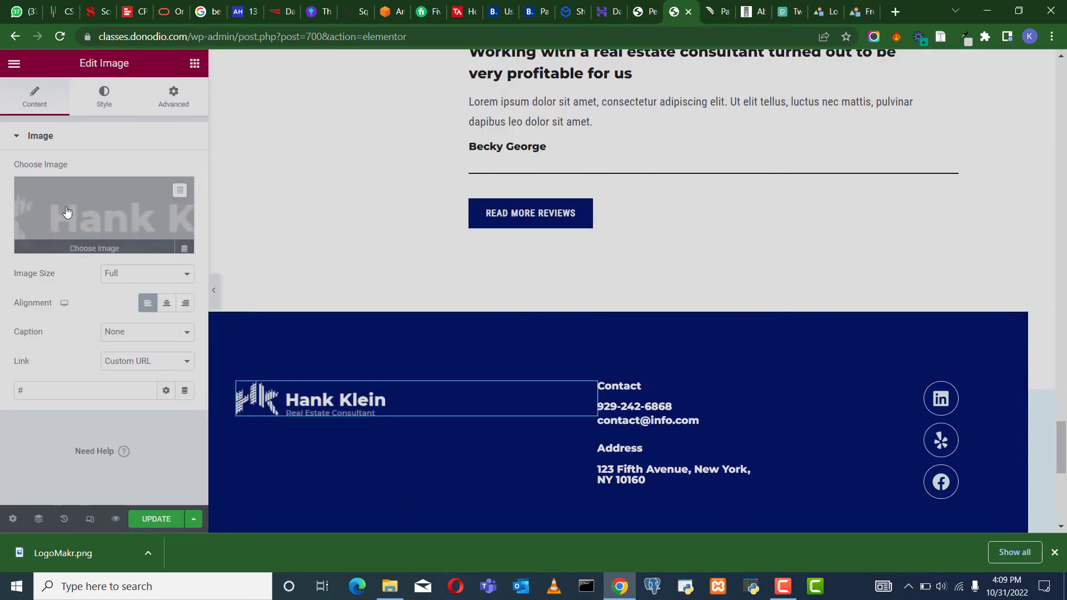
pyautogui.click(102, 219)
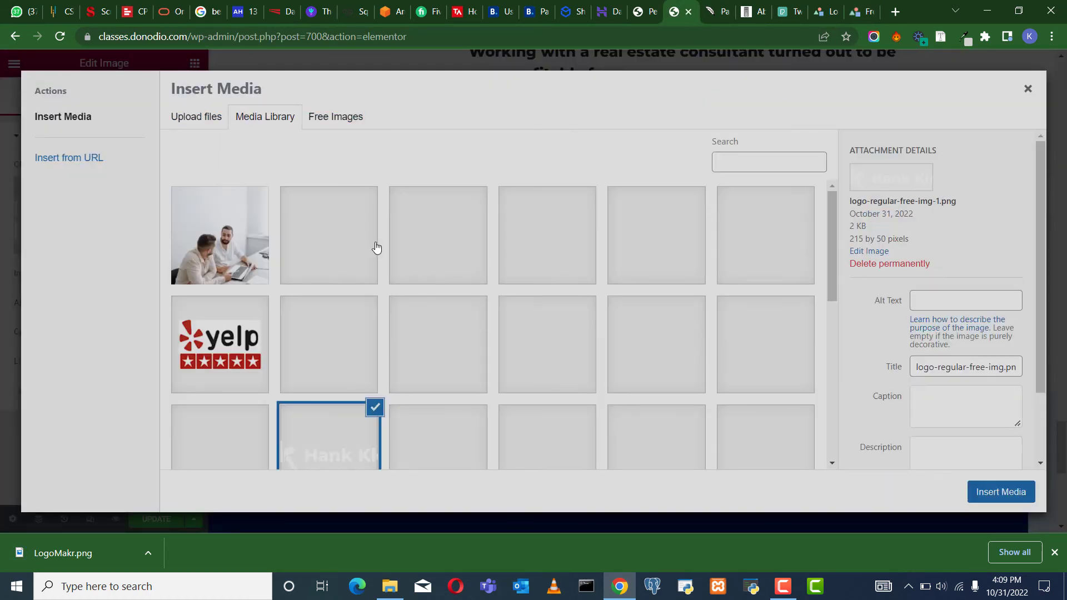
pyautogui.click(215, 116)
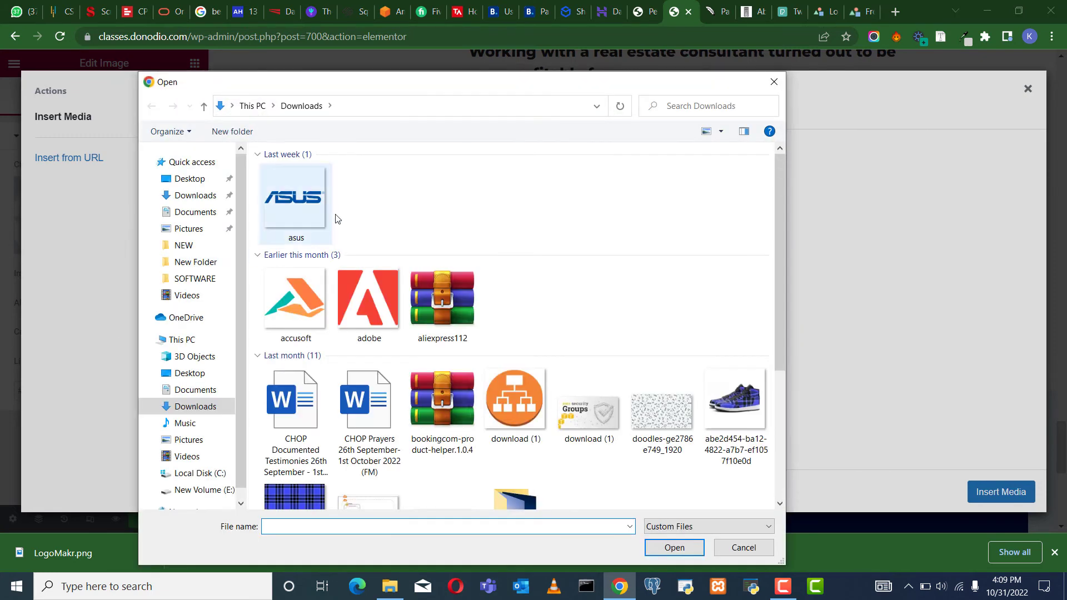
pyautogui.click(289, 206)
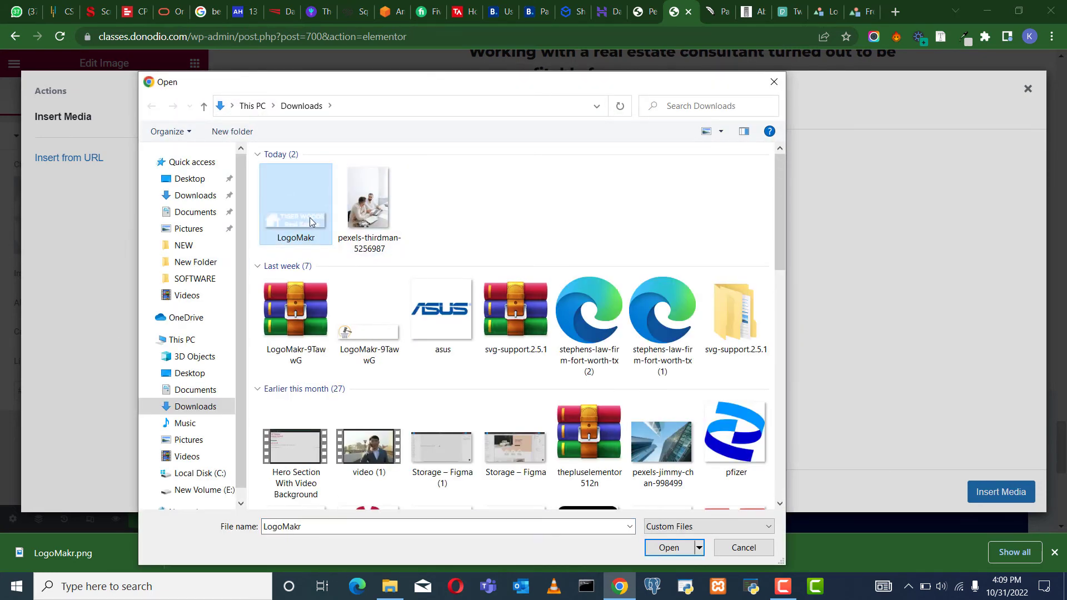
pyautogui.click(669, 548)
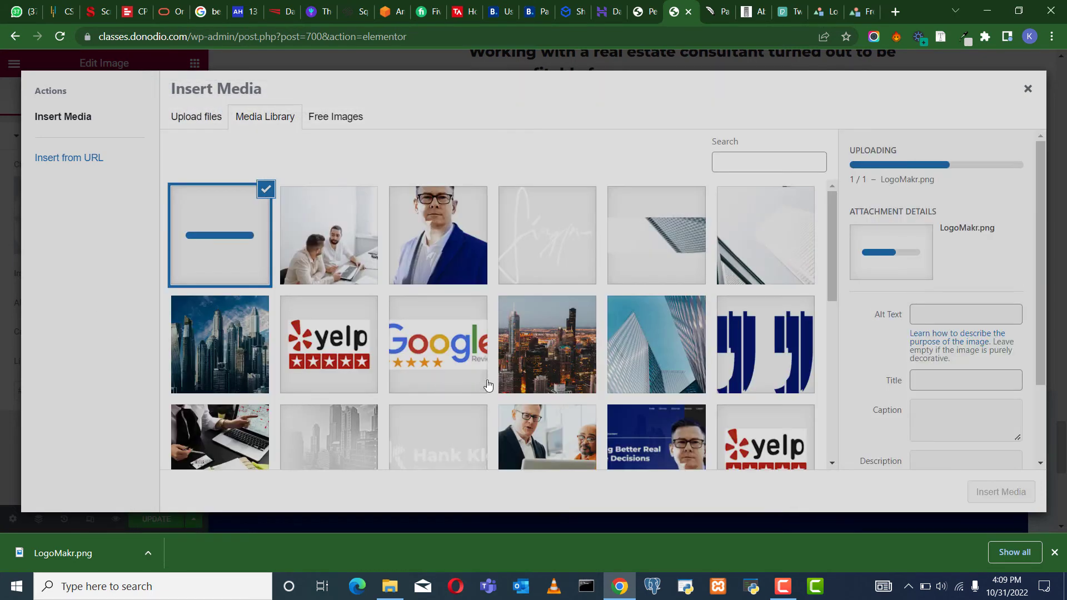
pyautogui.click(1009, 493)
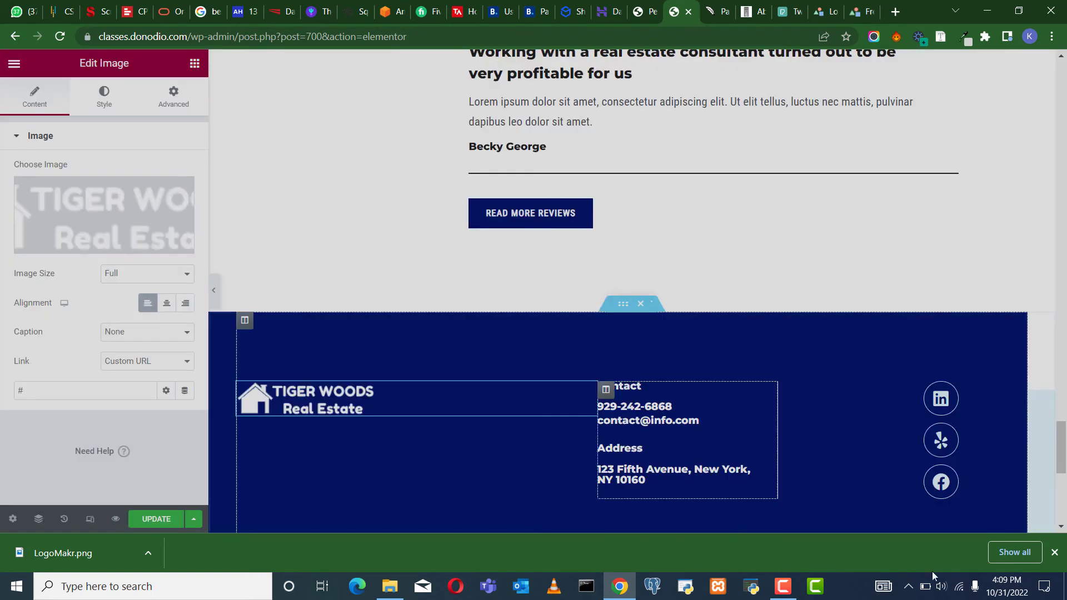
pyautogui.click(1055, 553)
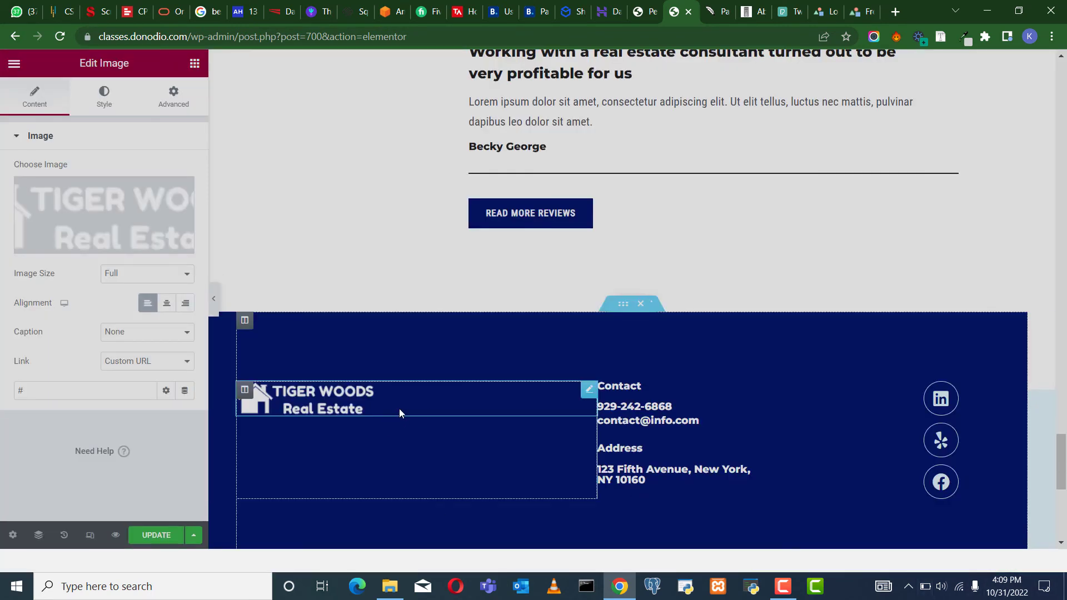
# Give the footer's inner section with the logo and contact details a classic background in near-black #020202.
pyautogui.scroll(3, 647, 442)
pyautogui.scroll(-9, 646, 444)
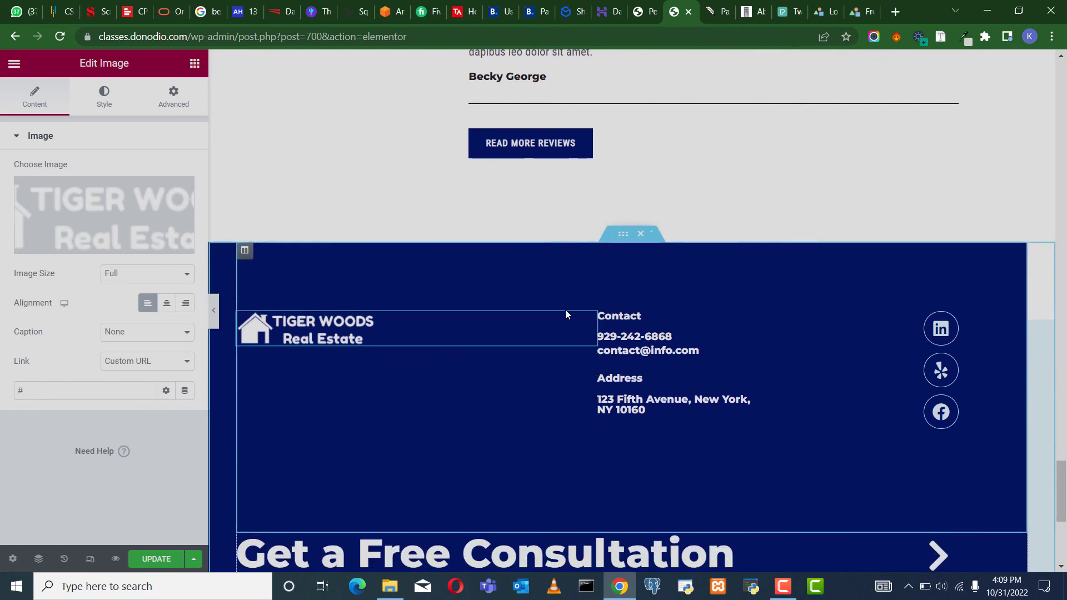
pyautogui.scroll(2, 575, 395)
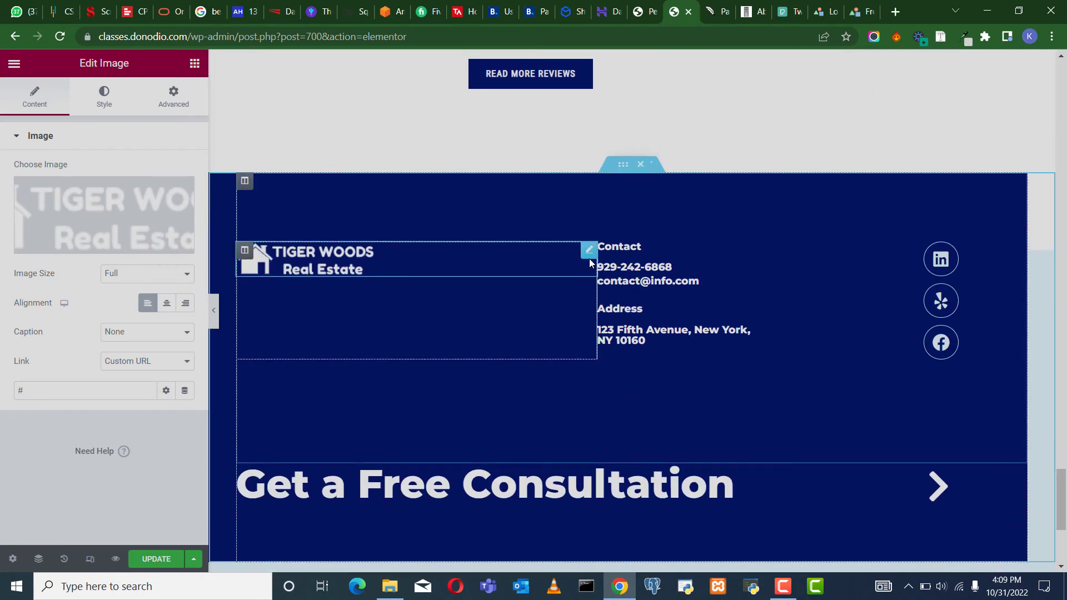
pyautogui.click(625, 176)
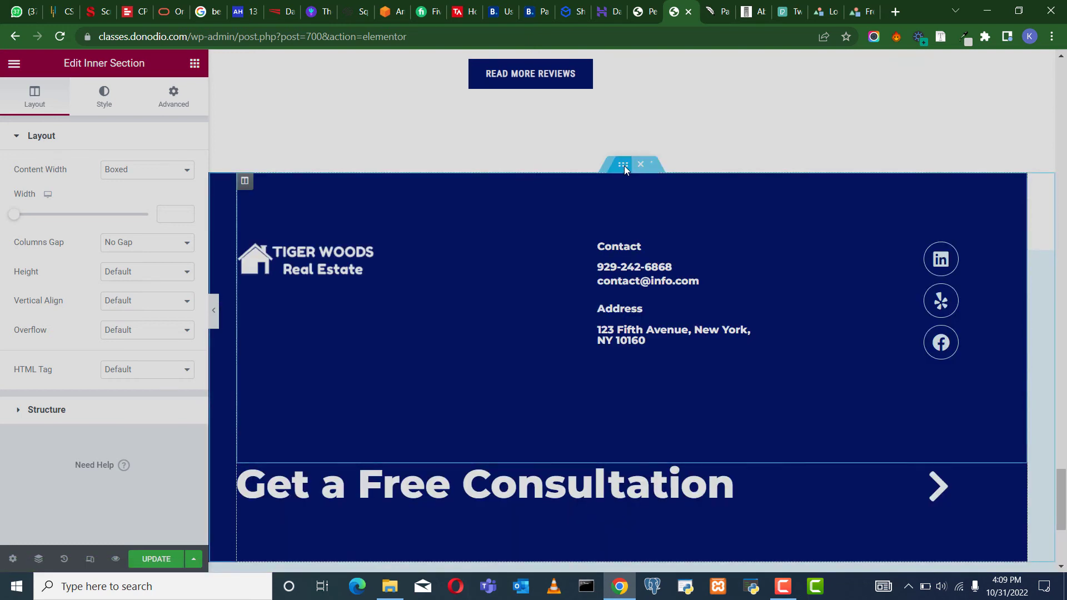
pyautogui.click(104, 99)
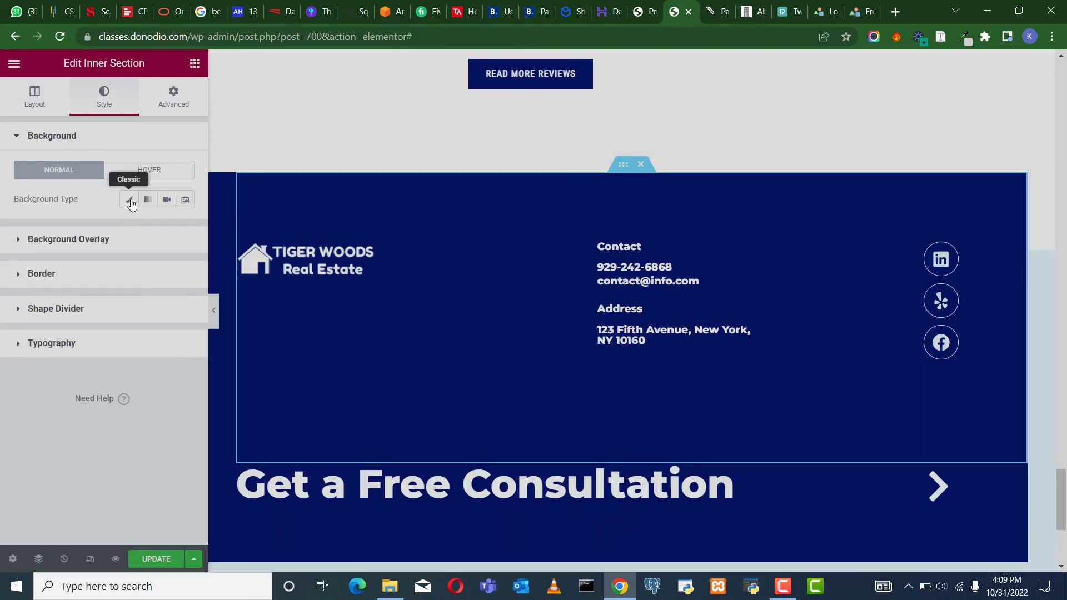
pyautogui.click(129, 200)
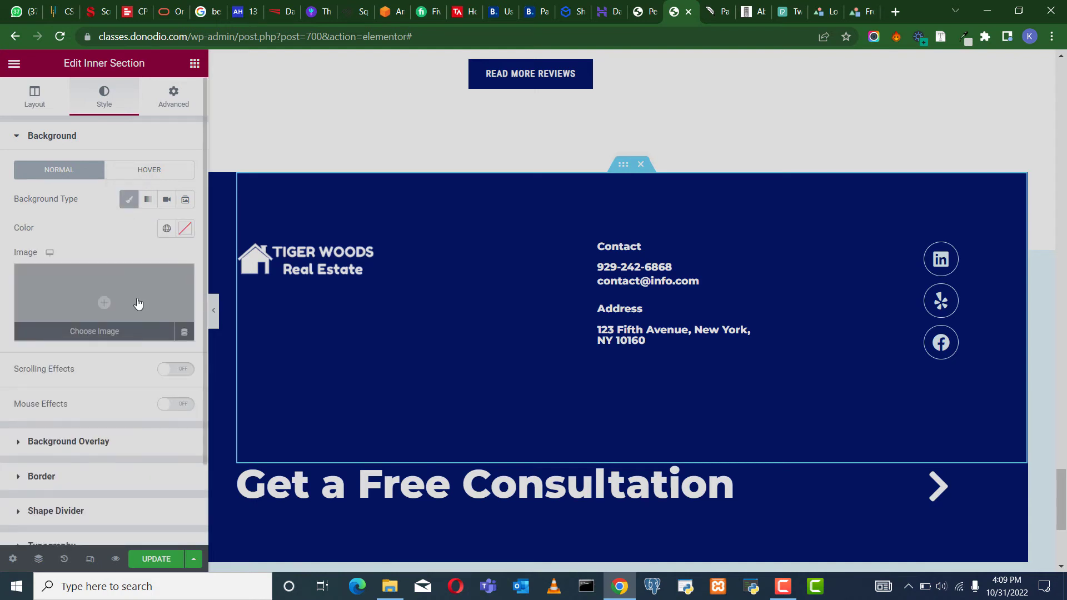
pyautogui.click(184, 228)
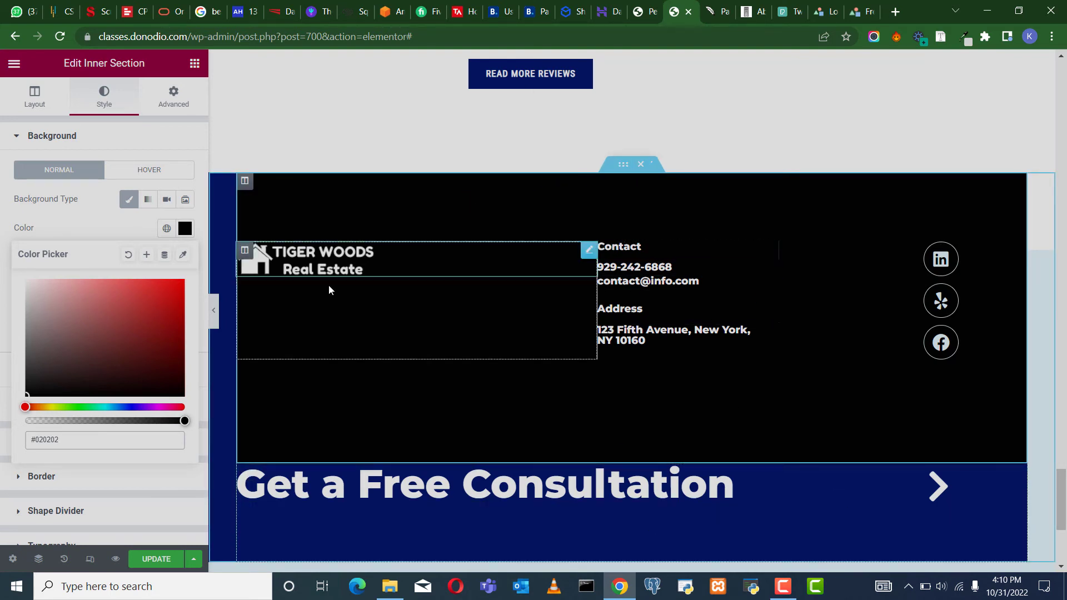
# Set the first gradient color of the outer footer section's background to near-black.
pyautogui.rightClick(222, 200)
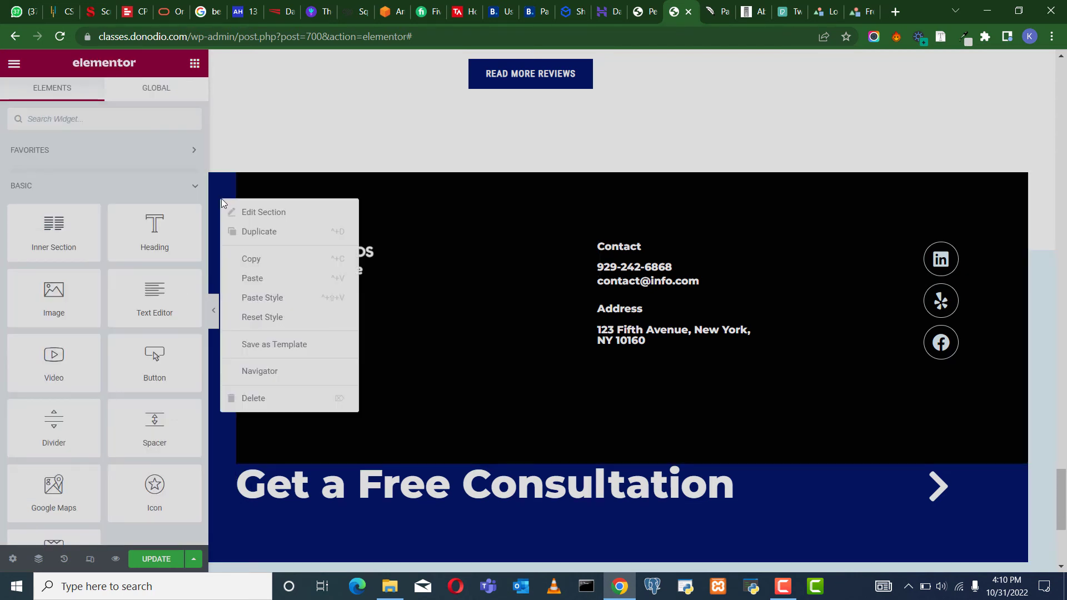
pyautogui.click(240, 212)
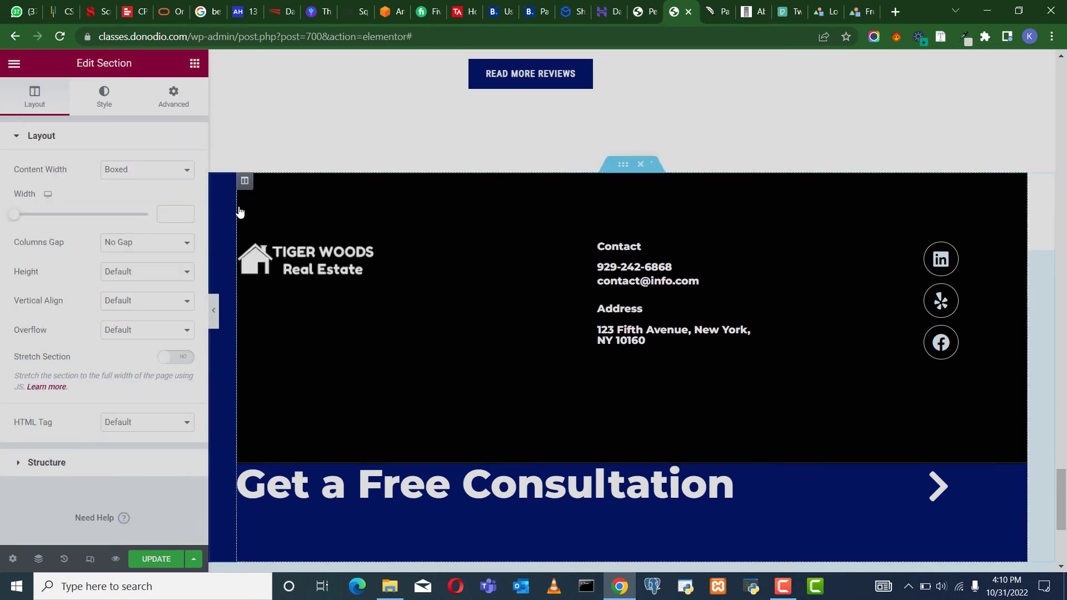
pyautogui.click(96, 108)
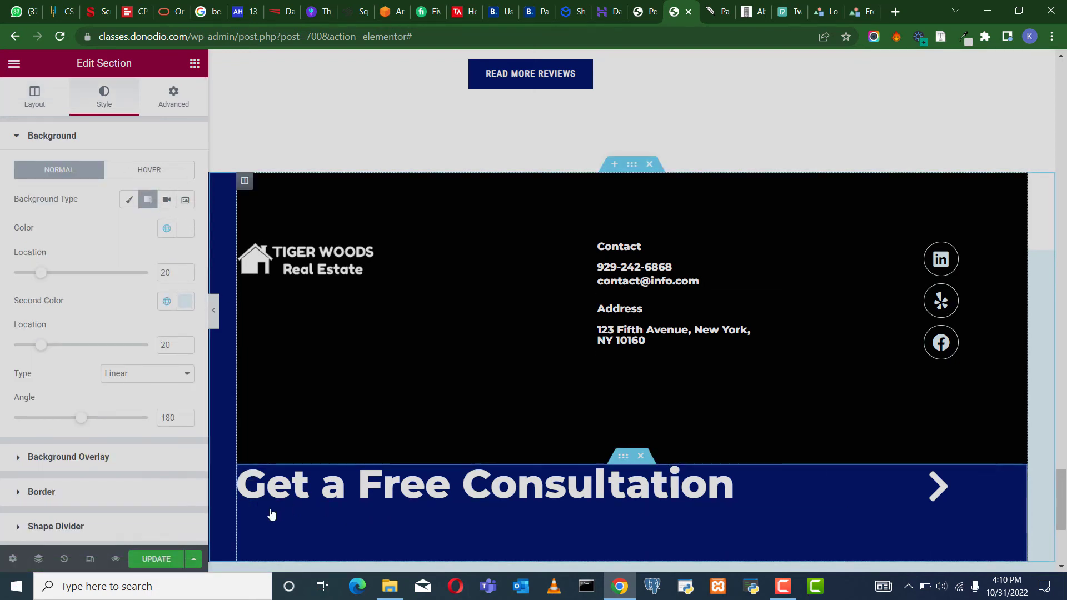
pyautogui.rightClick(221, 486)
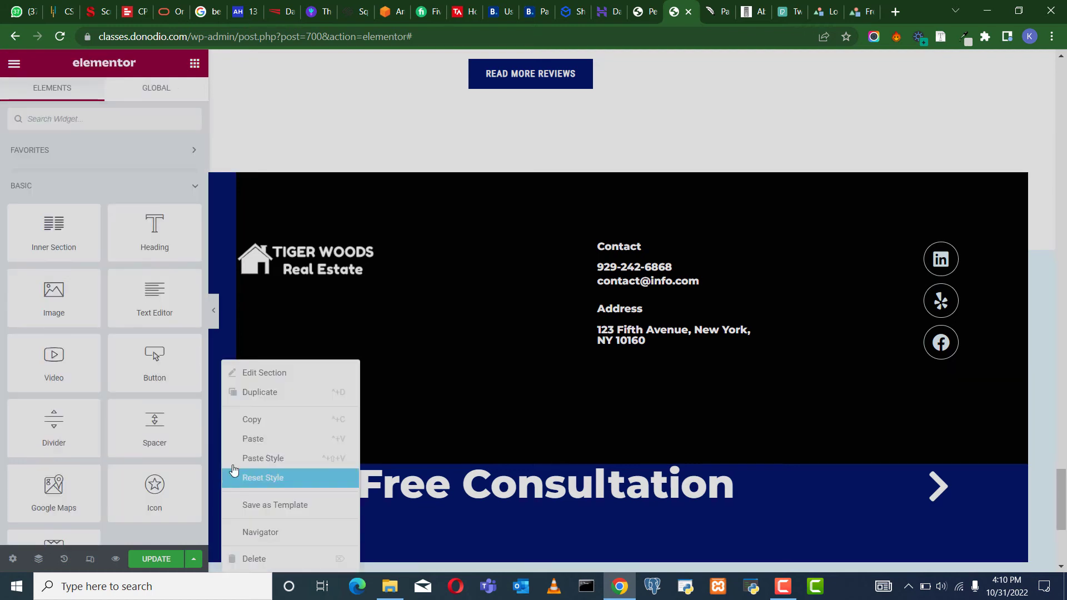
pyautogui.click(261, 380)
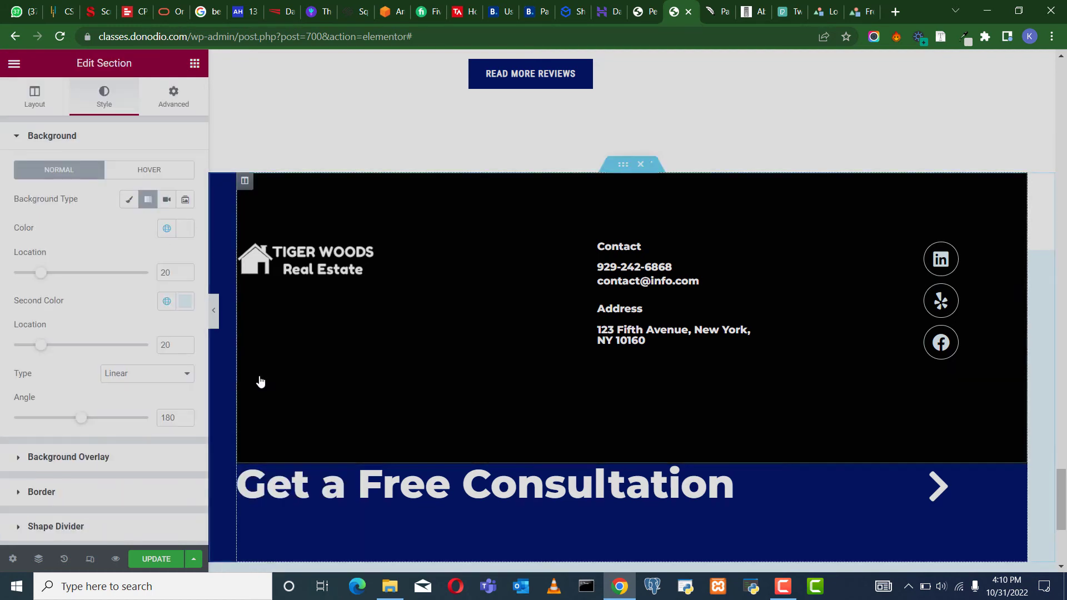
pyautogui.click(185, 234)
pyautogui.moveTo(53, 389)
pyautogui.mouseDown()
pyautogui.moveTo(39, 382)
pyautogui.moveTo(27, 392)
pyautogui.moveTo(38, 384)
pyautogui.mouseUp()
pyautogui.click(1, 411)
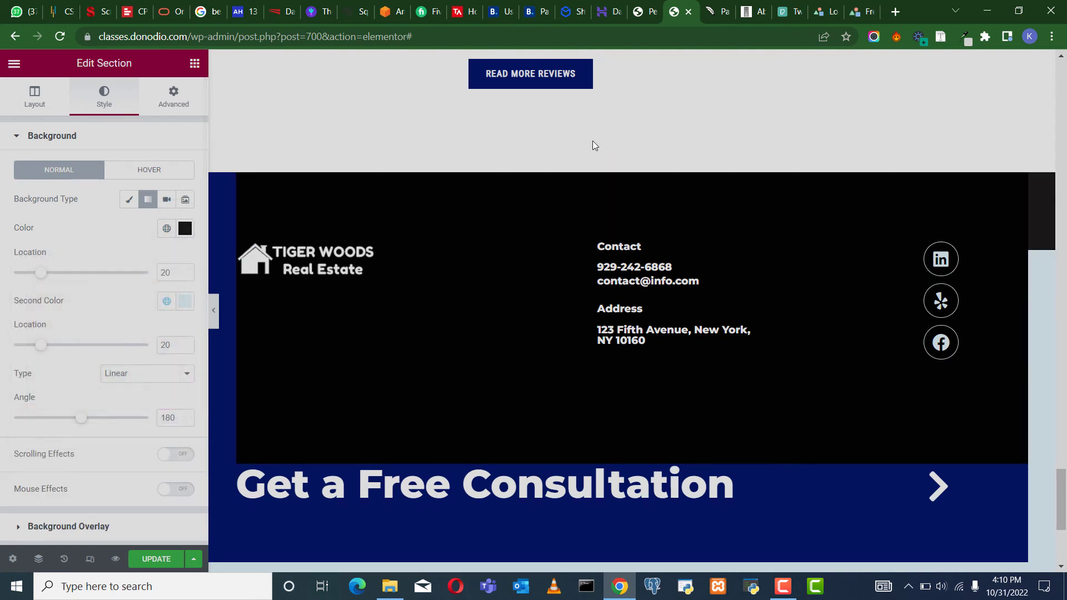
# Give the footer's "Get a Free Consultation" inner section a classic background in black #000000.
pyautogui.moveTo(620, 176)
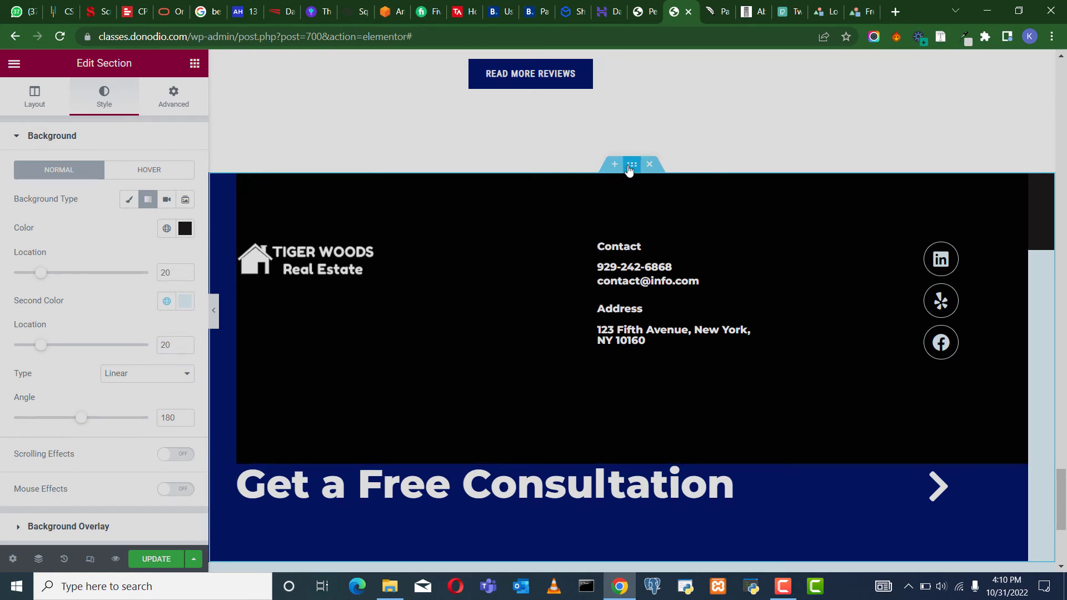
pyautogui.scroll(-3, 723, 491)
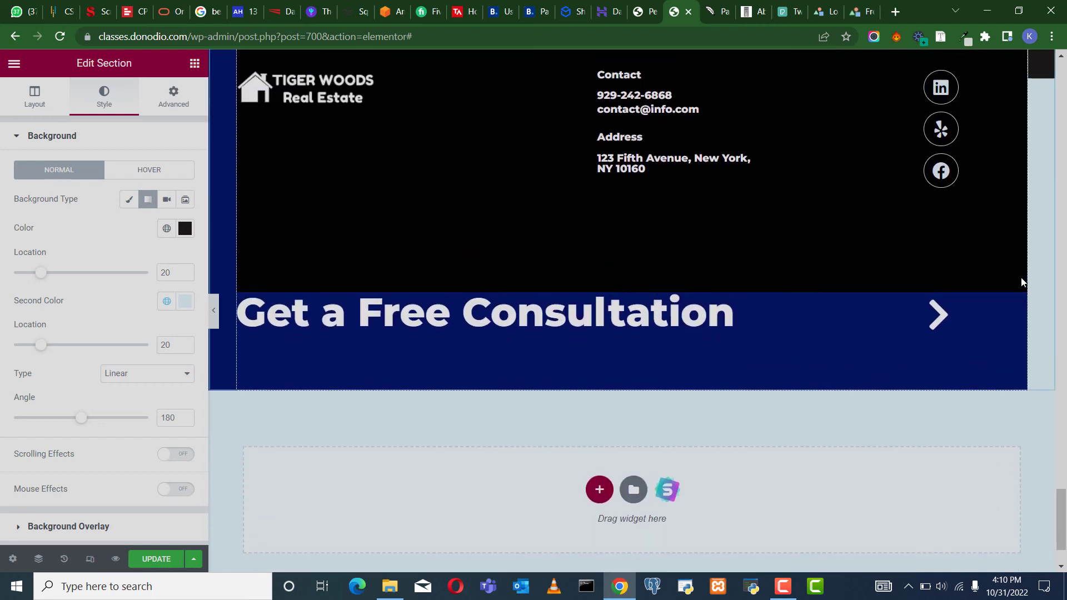
pyautogui.scroll(3, 1021, 282)
pyautogui.moveTo(651, 262)
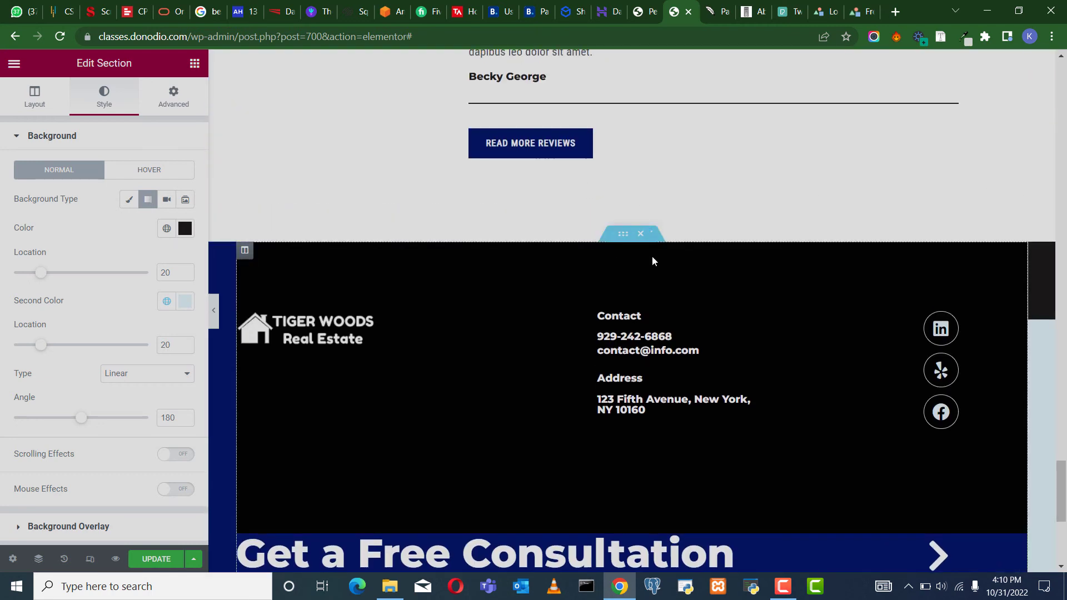
pyautogui.click(625, 239)
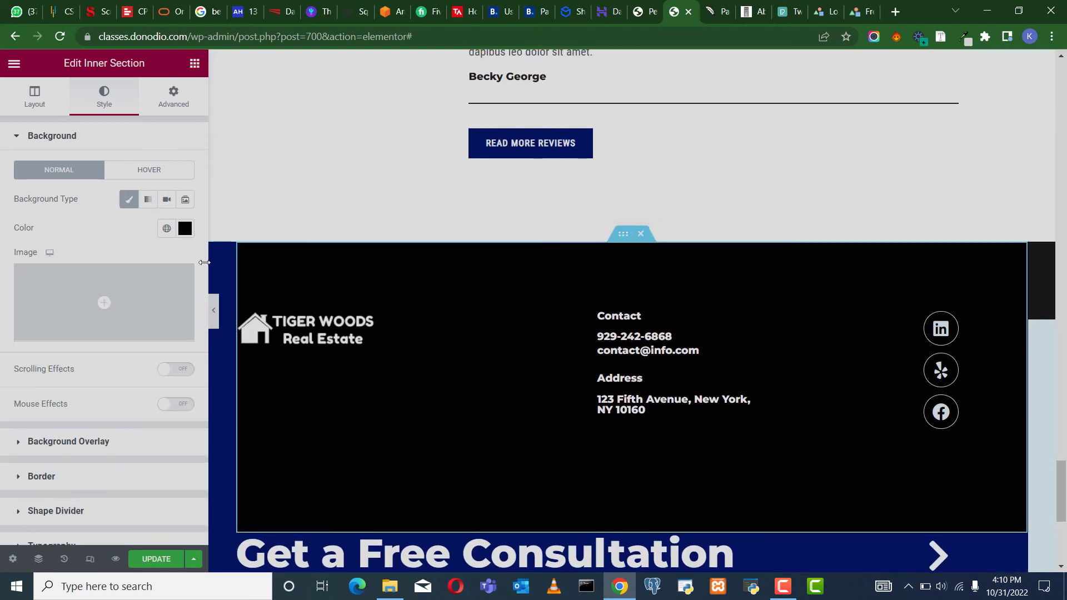
pyautogui.scroll(-5, 295, 455)
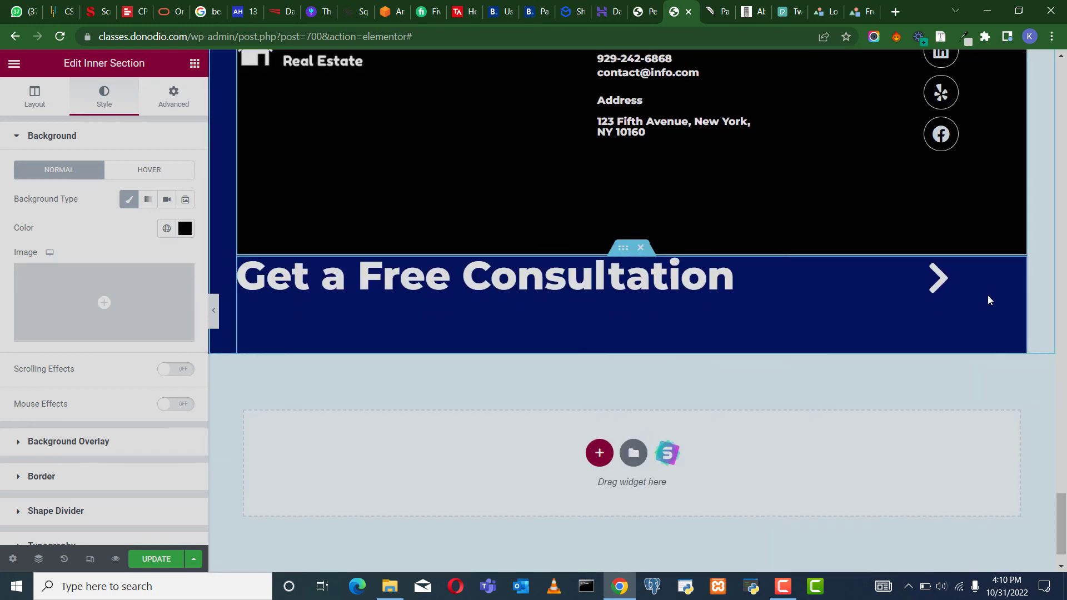
pyautogui.rightClick(988, 300)
pyautogui.click(996, 310)
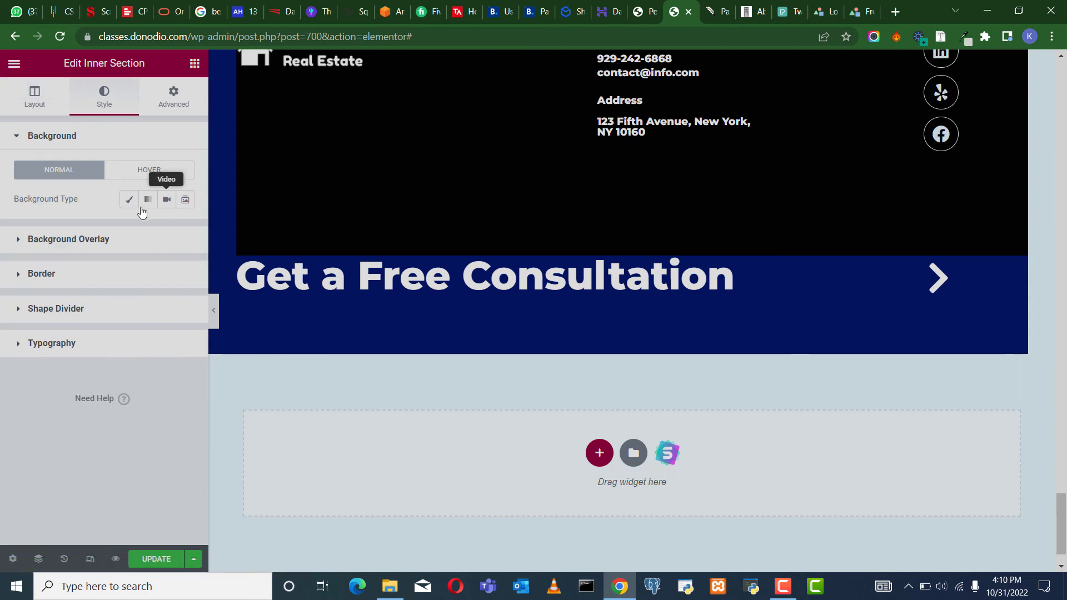
pyautogui.click(129, 199)
pyautogui.click(185, 228)
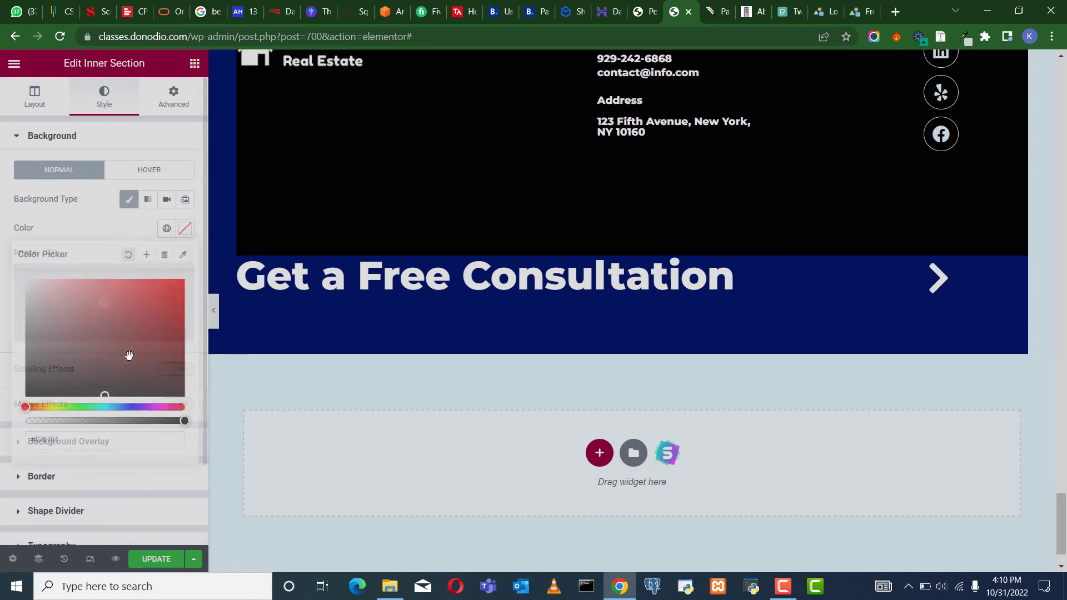
pyautogui.moveTo(105, 389); pyautogui.dragTo(1, 421)
pyautogui.scroll(4, 402, 281)
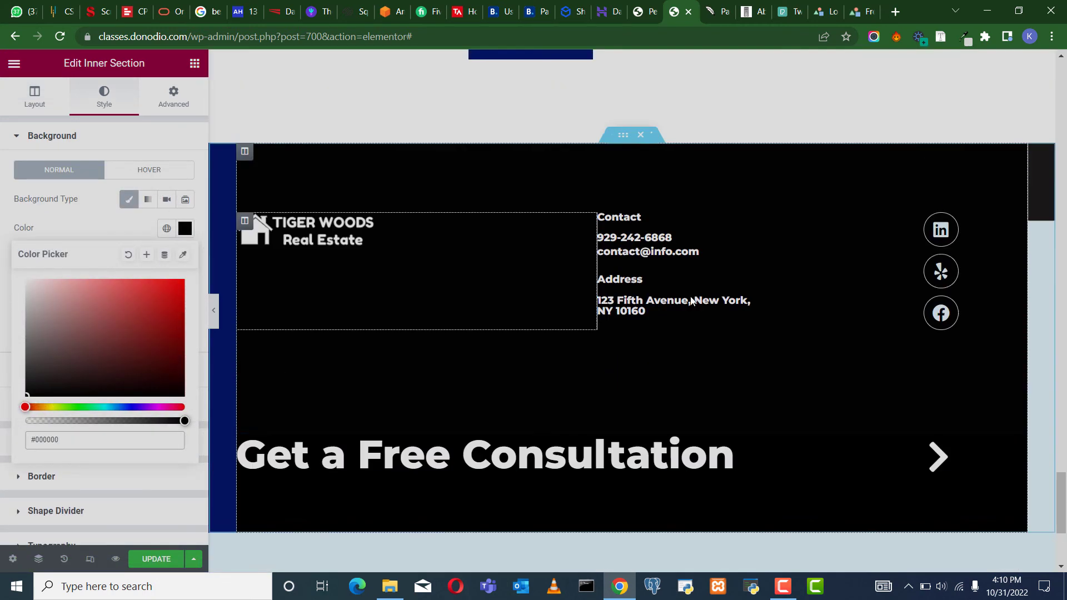
# Switch from editing the footer to editing the page content, saving the footer changes.
pyautogui.rightClick(215, 529)
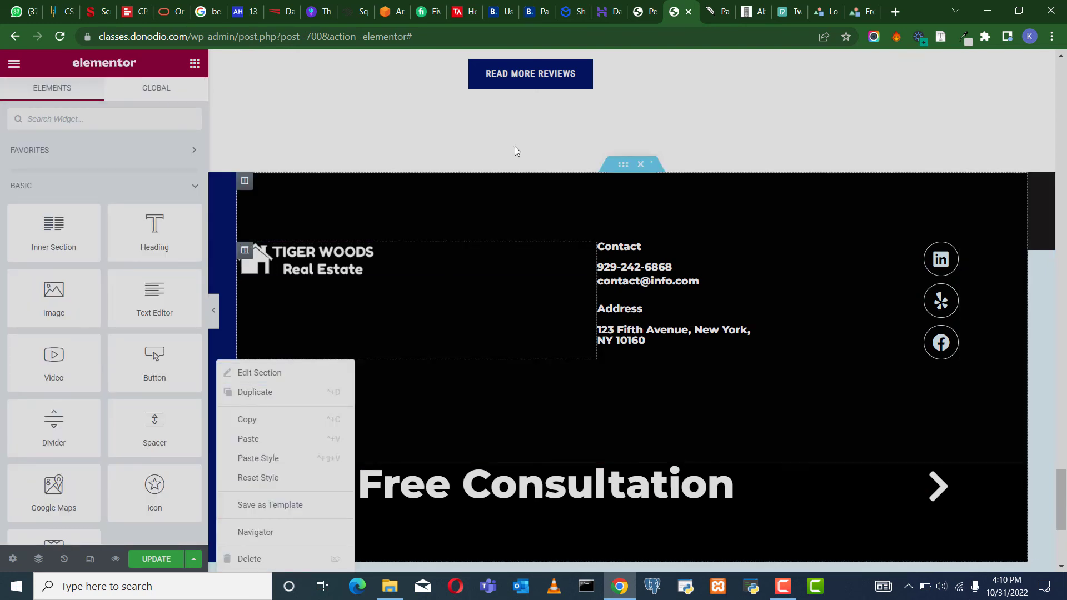
pyautogui.scroll(1, 745, 355)
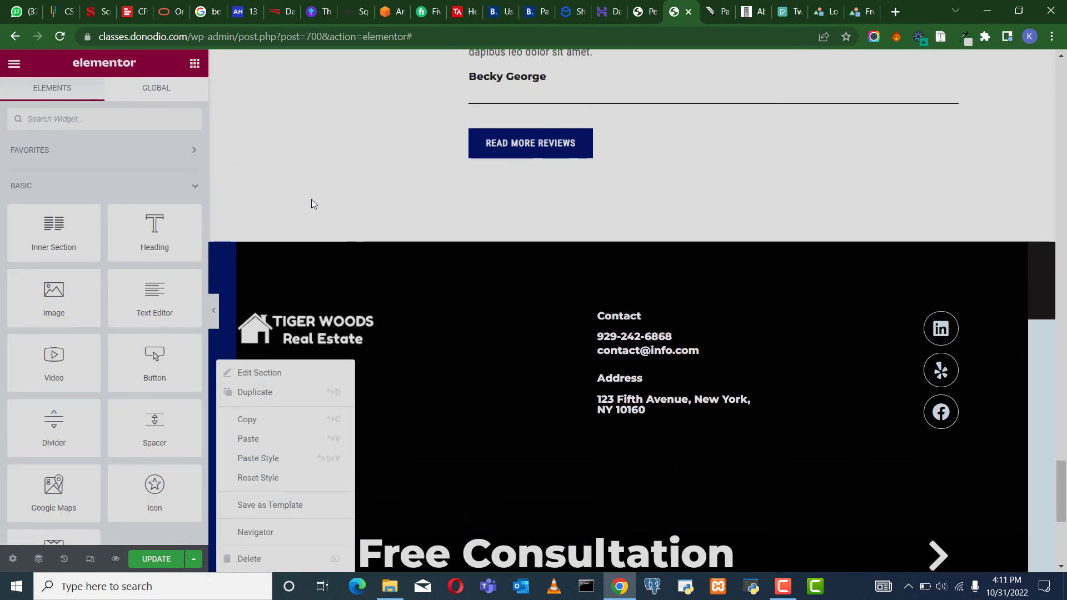
pyautogui.click(311, 198)
pyautogui.scroll(1, 737, 376)
pyautogui.scroll(-3, 864, 399)
pyautogui.scroll(15, 865, 400)
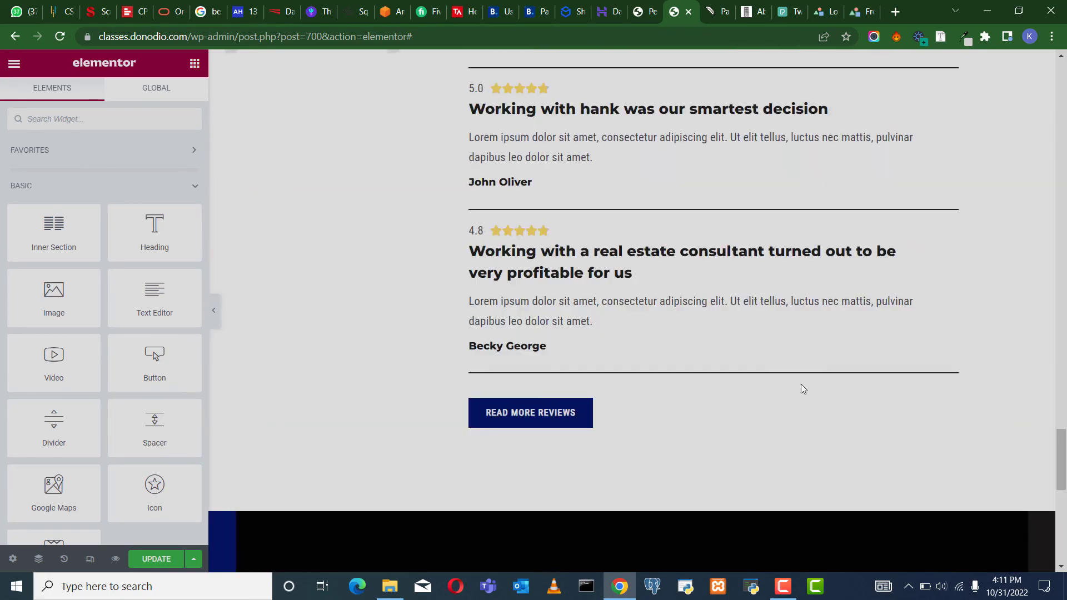
pyautogui.scroll(-2, 589, 166)
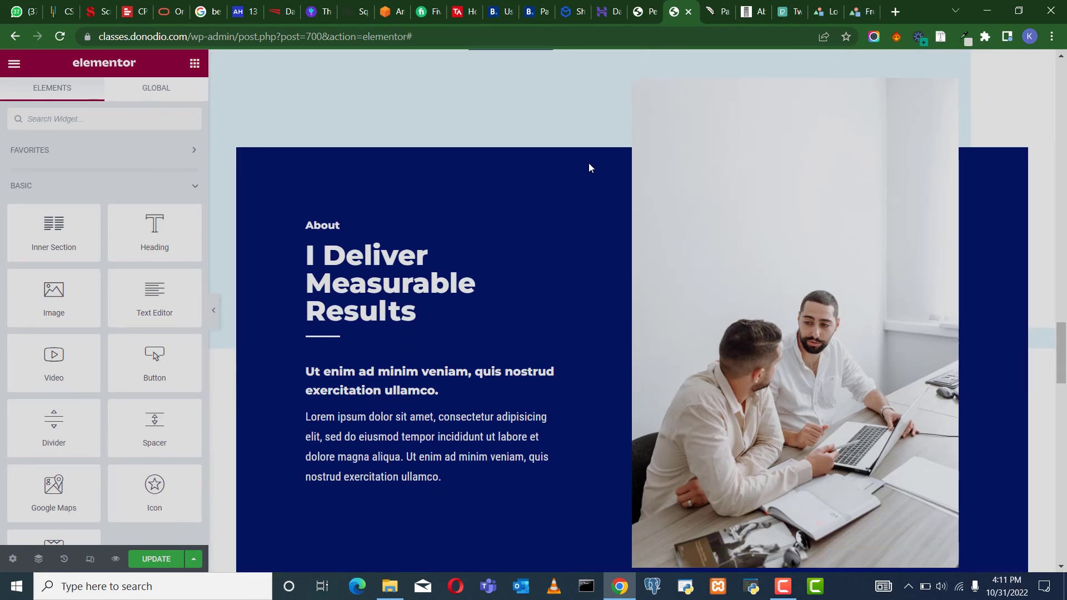
pyautogui.scroll(12, 545, 175)
pyautogui.scroll(6, 547, 182)
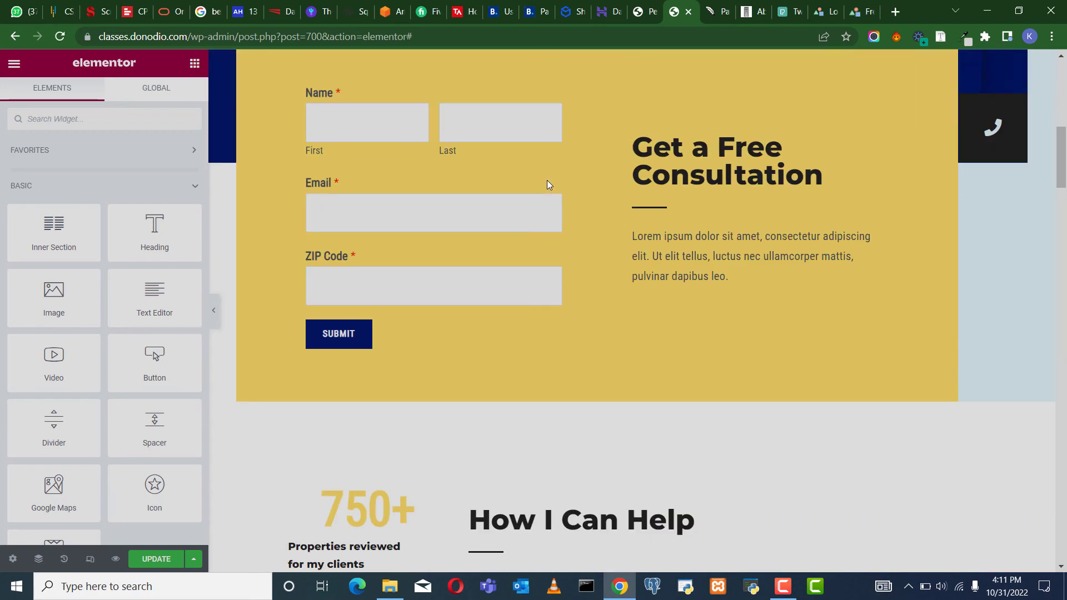
pyautogui.scroll(-6, 614, 384)
pyautogui.scroll(15, 615, 383)
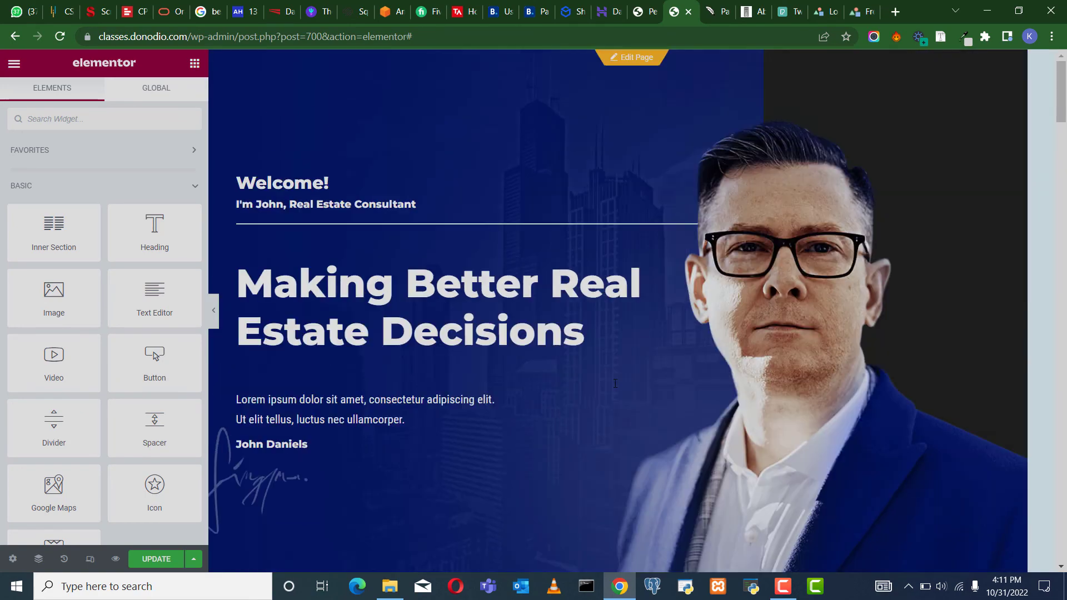
pyautogui.click(638, 59)
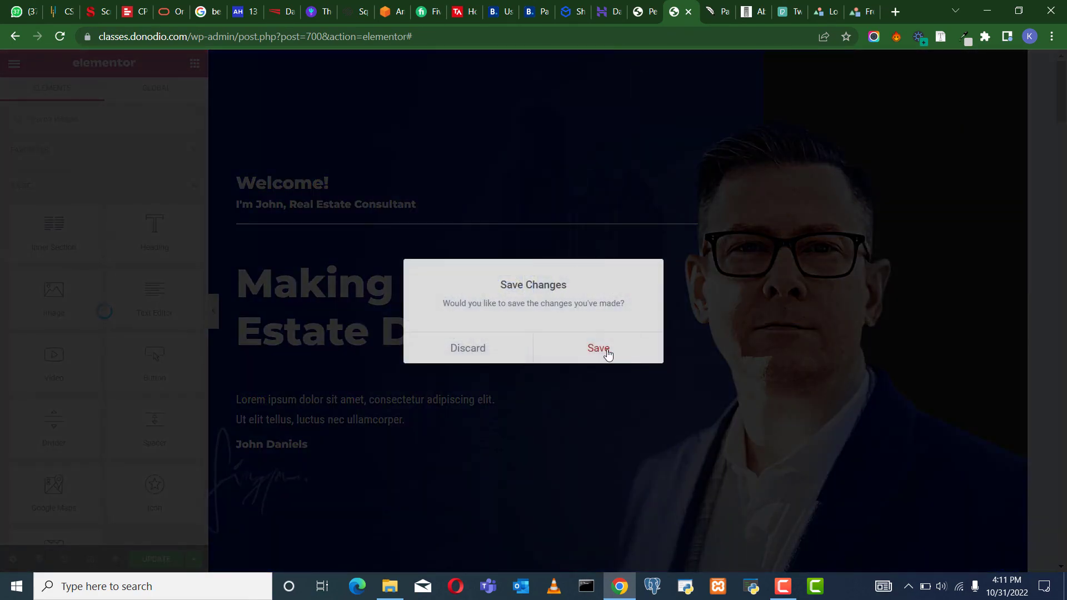
pyautogui.click(599, 350)
# Set the background color of the inner section holding the yellow consultation form to red #FF0707.
pyautogui.scroll(-4, 486, 326)
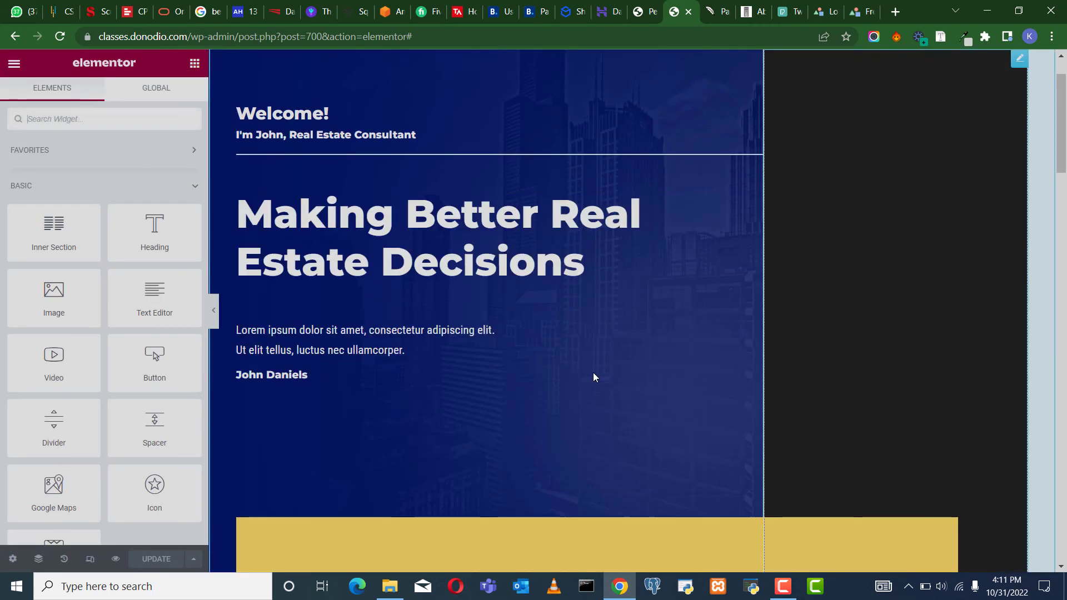
pyautogui.scroll(-5, 568, 375)
pyautogui.scroll(-3, 568, 375)
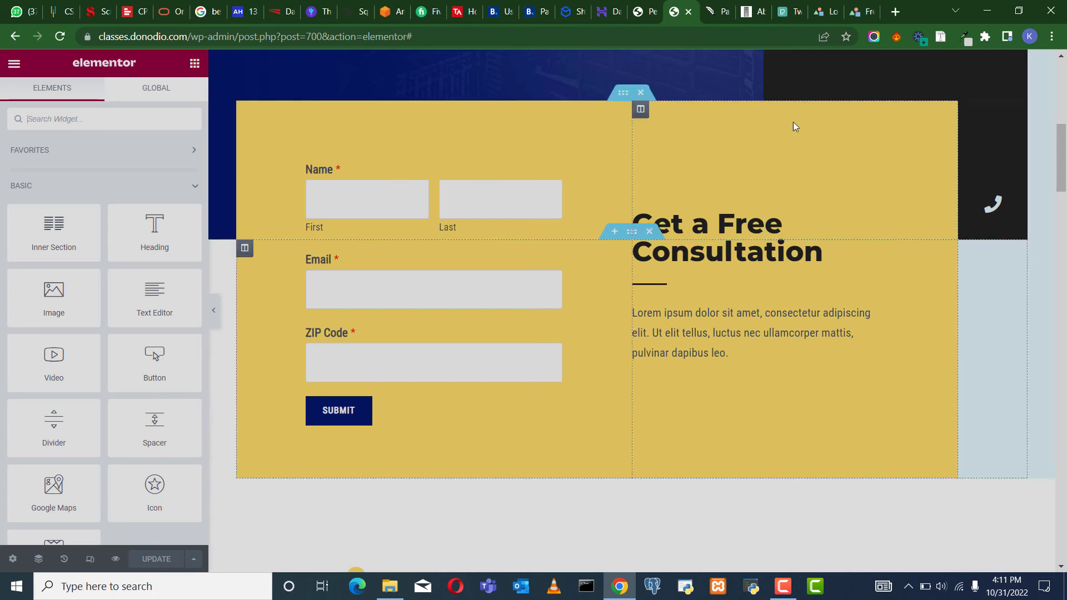
pyautogui.scroll(8, 734, 402)
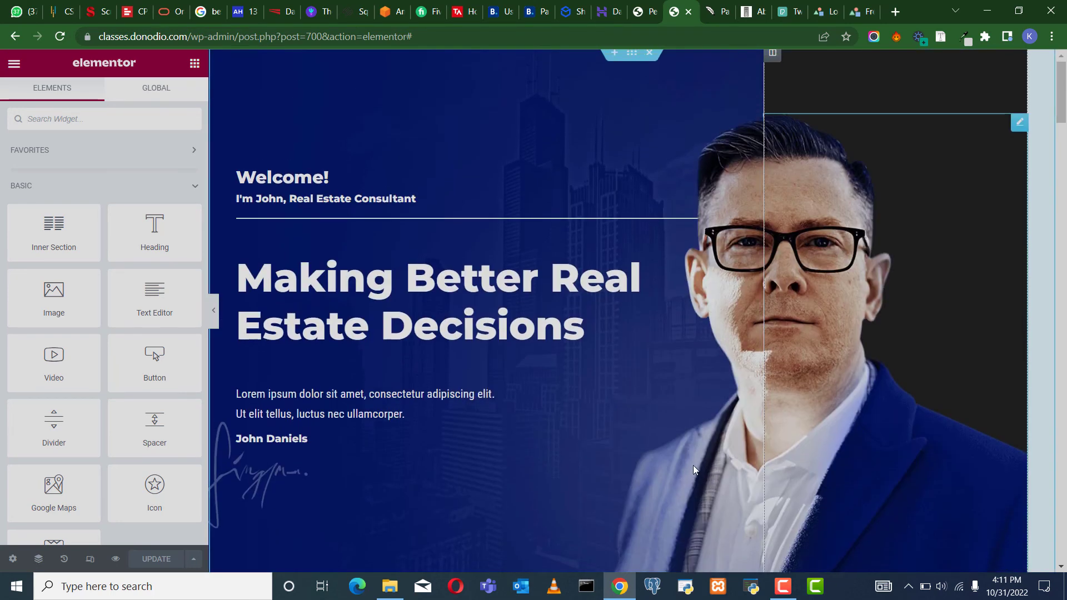
pyautogui.scroll(-6, 692, 465)
pyautogui.scroll(-1, 678, 192)
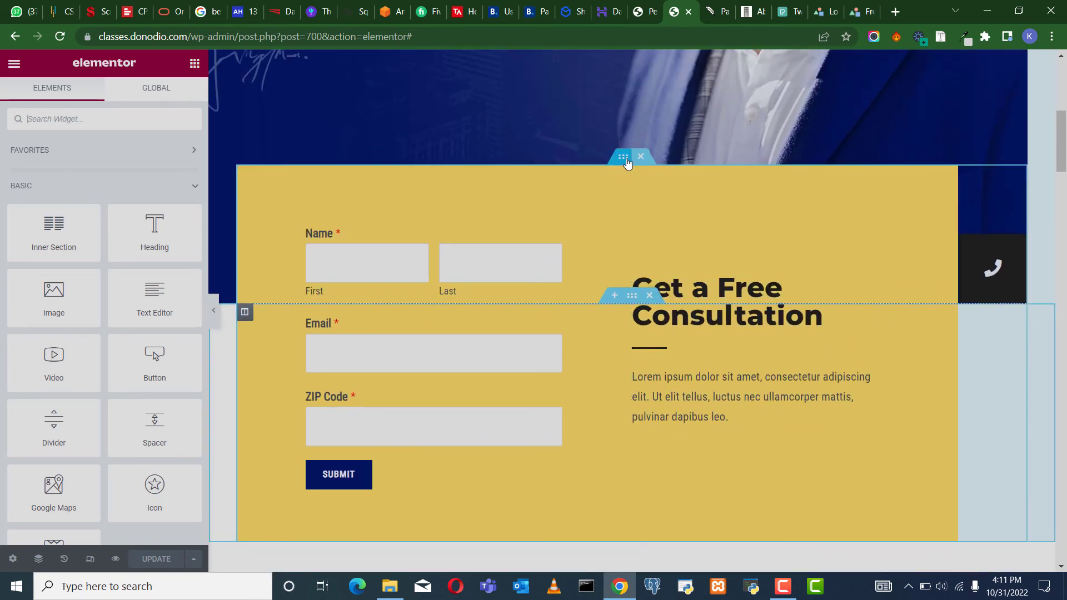
pyautogui.click(627, 162)
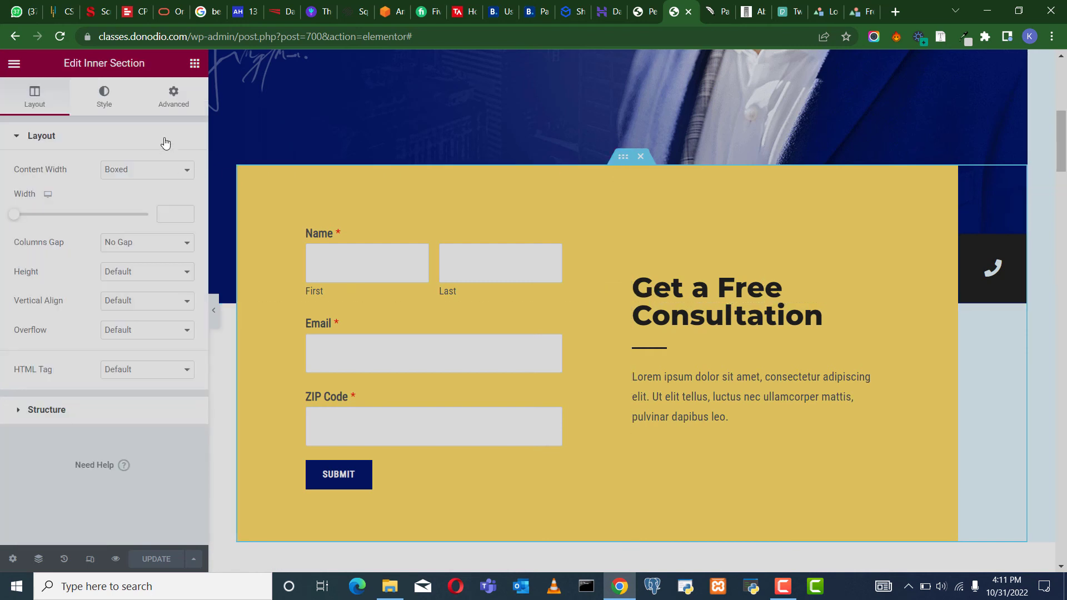
pyautogui.click(105, 104)
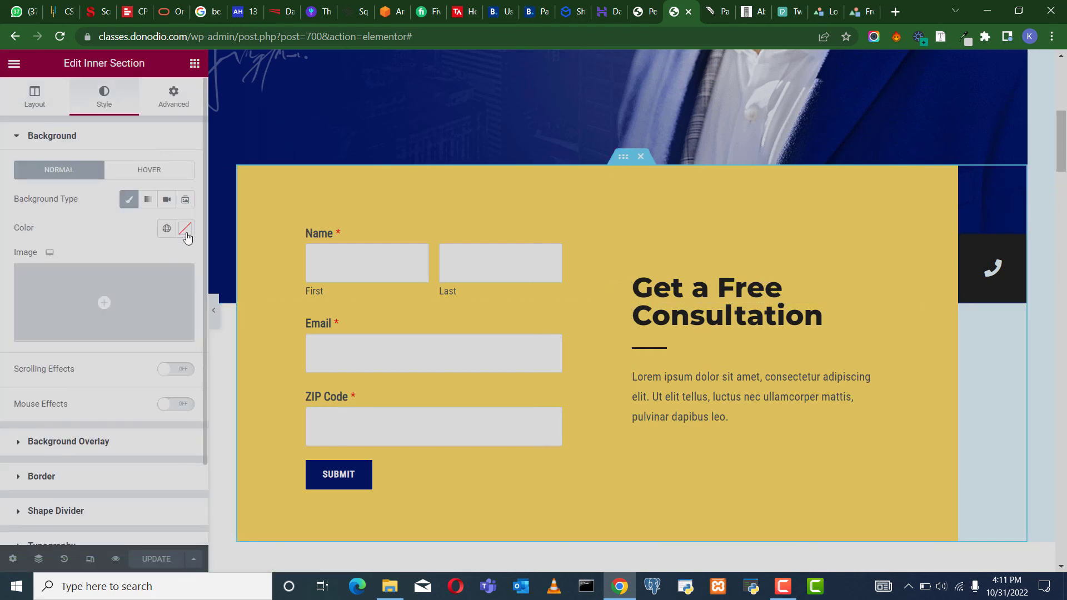
pyautogui.click(185, 228)
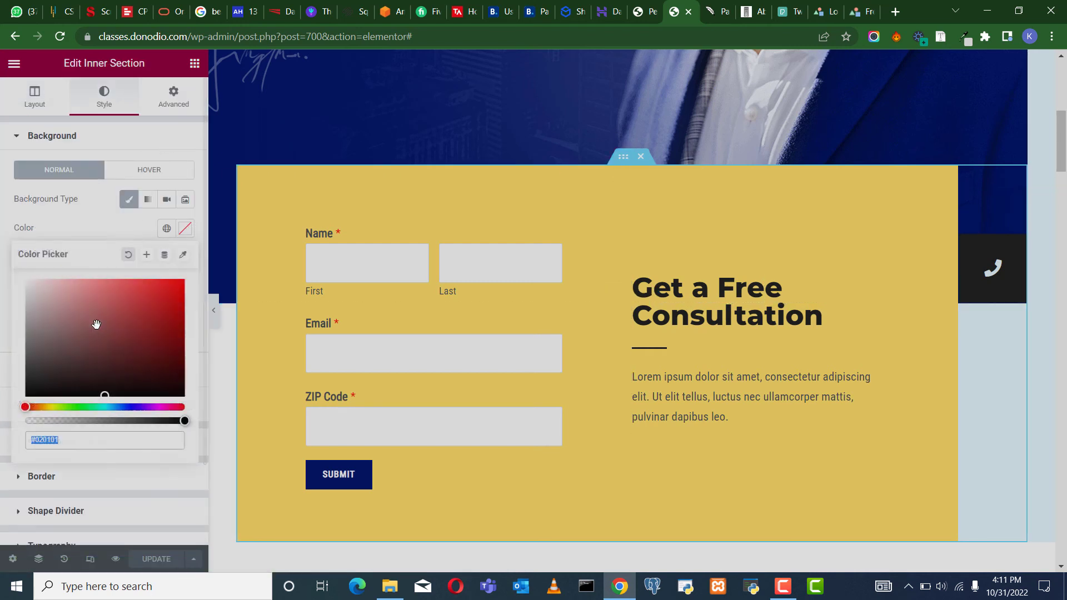
pyautogui.moveTo(57, 359)
pyautogui.mouseDown()
pyautogui.moveTo(5, 411)
pyautogui.moveTo(39, 349)
pyautogui.moveTo(105, 302)
pyautogui.moveTo(192, 287)
pyautogui.moveTo(183, 276)
pyautogui.mouseUp()
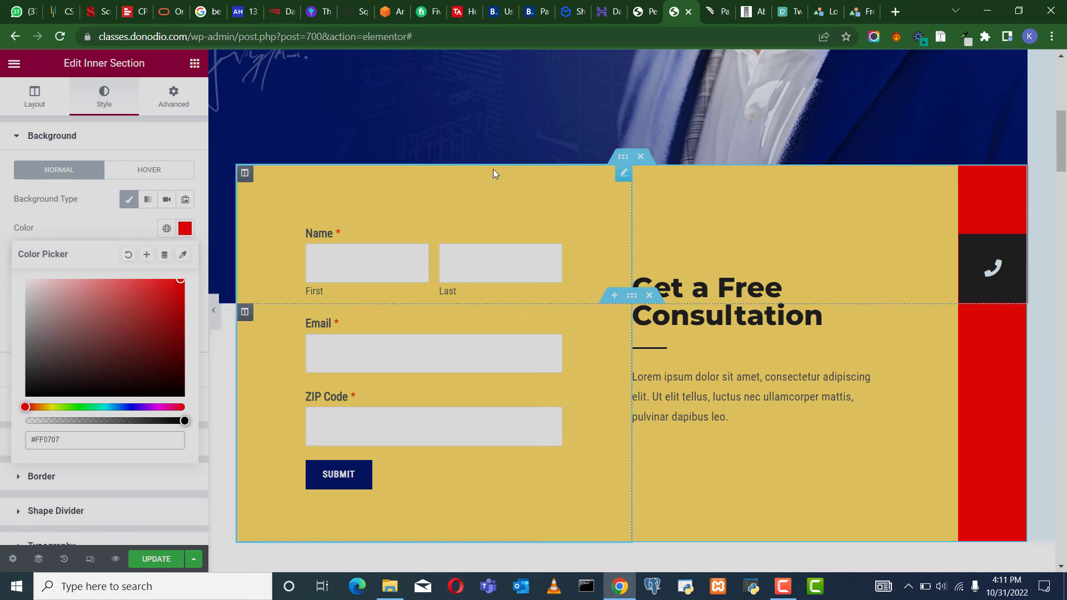
# Set the background color of the column with the name, email and ZIP code form to near-black #090909.
pyautogui.click(244, 173)
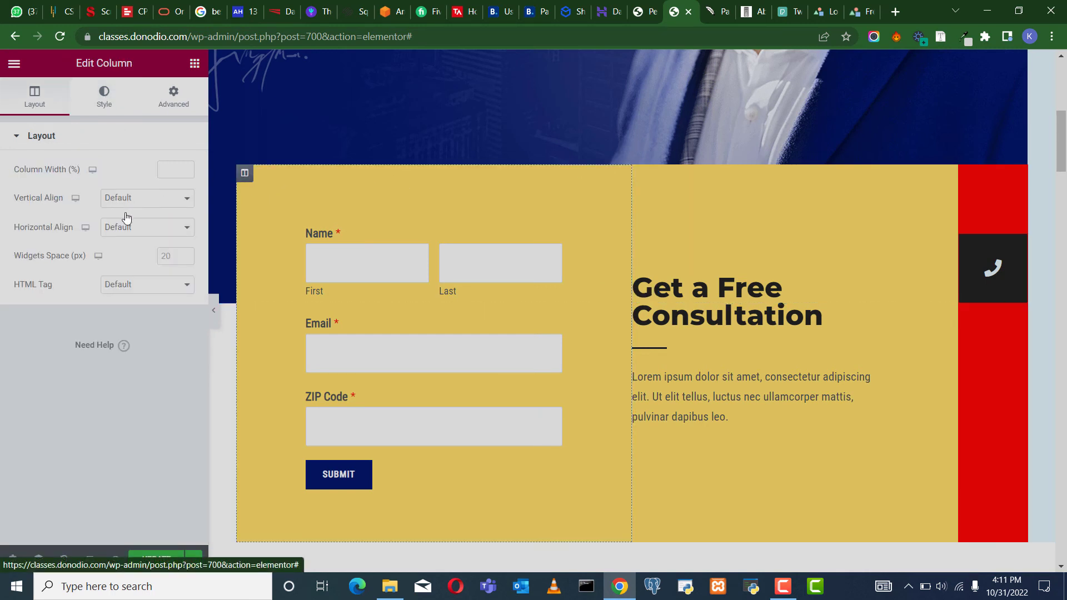
pyautogui.click(105, 98)
pyautogui.click(185, 229)
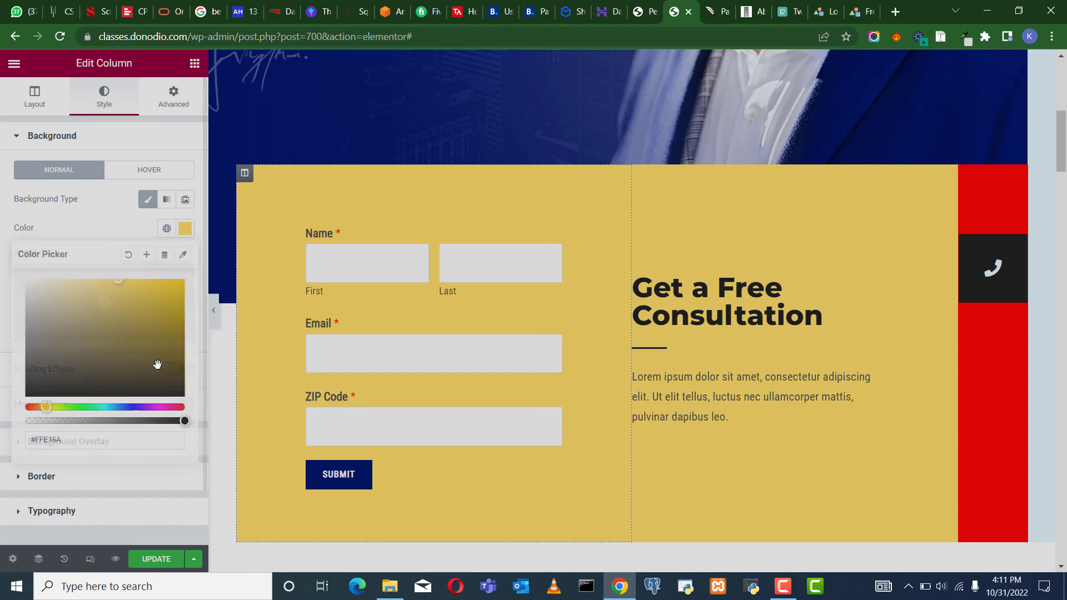
pyautogui.click(25, 396)
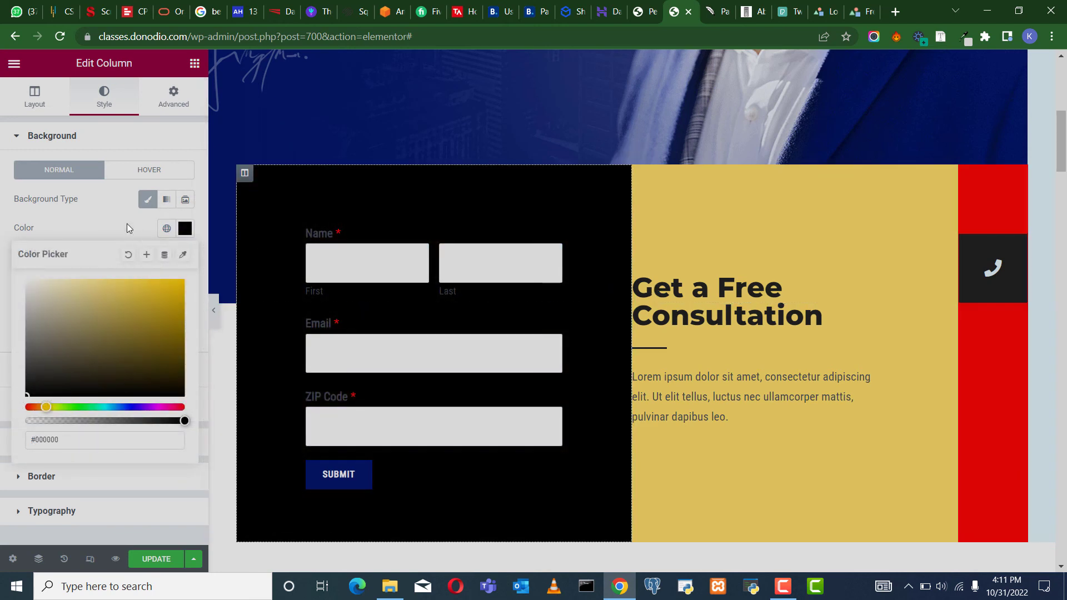
pyautogui.moveTo(62, 361); pyautogui.dragTo(18, 391)
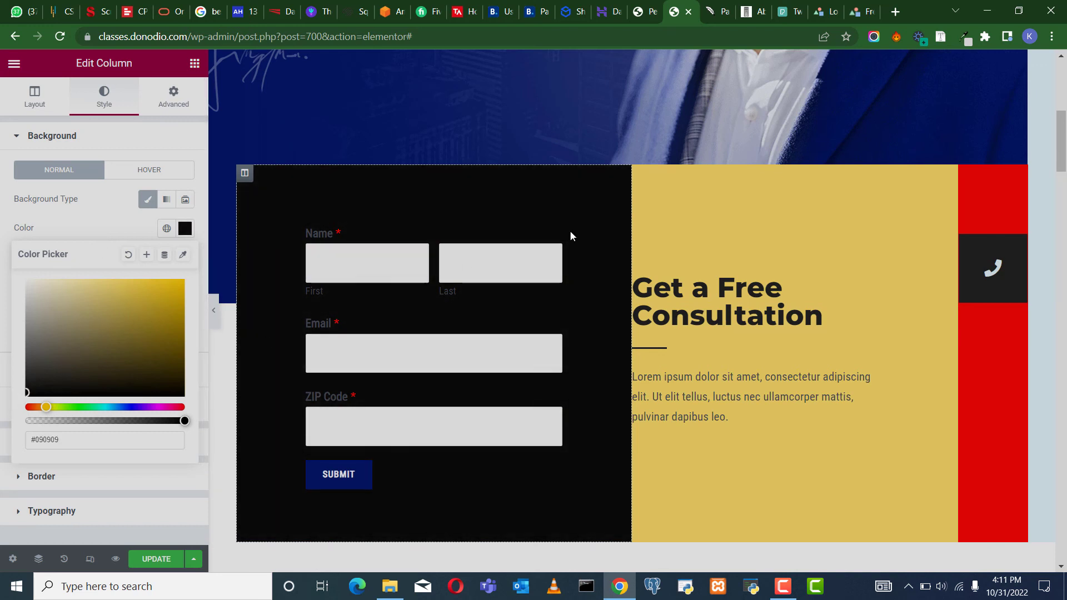
# Set the background color of the column holding the "Get a Free Consultation" heading to black #000000.
pyautogui.click(641, 174)
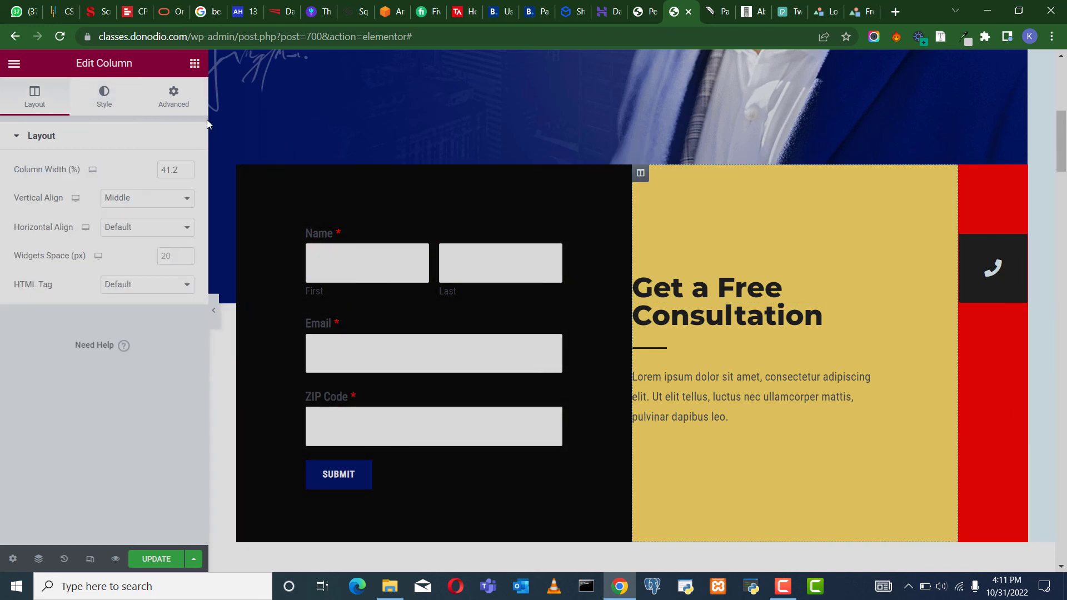
pyautogui.click(104, 94)
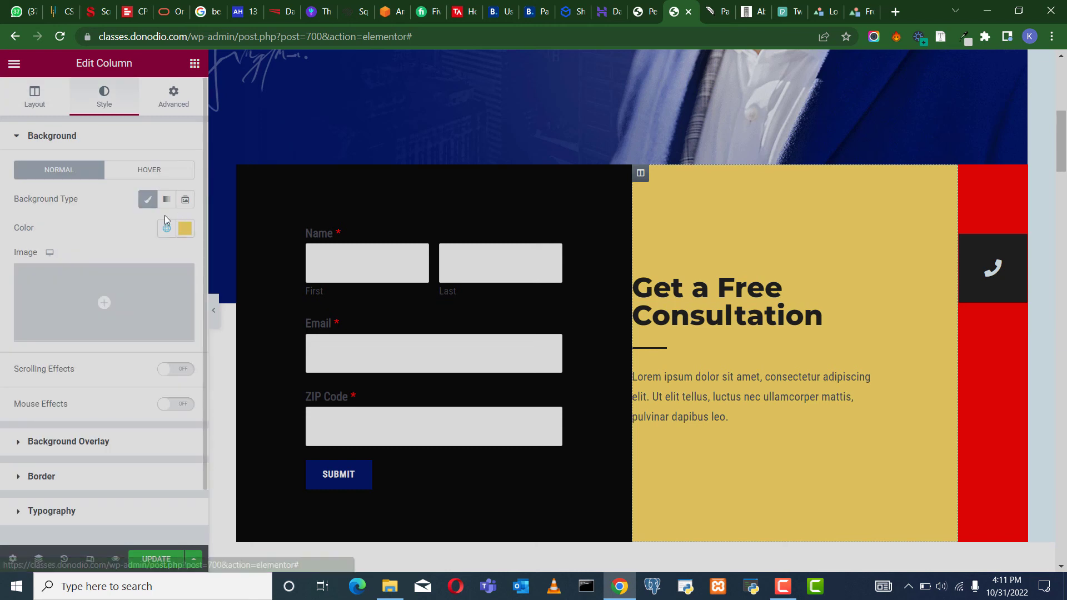
pyautogui.click(185, 228)
pyautogui.moveTo(33, 386); pyautogui.dragTo(8, 421)
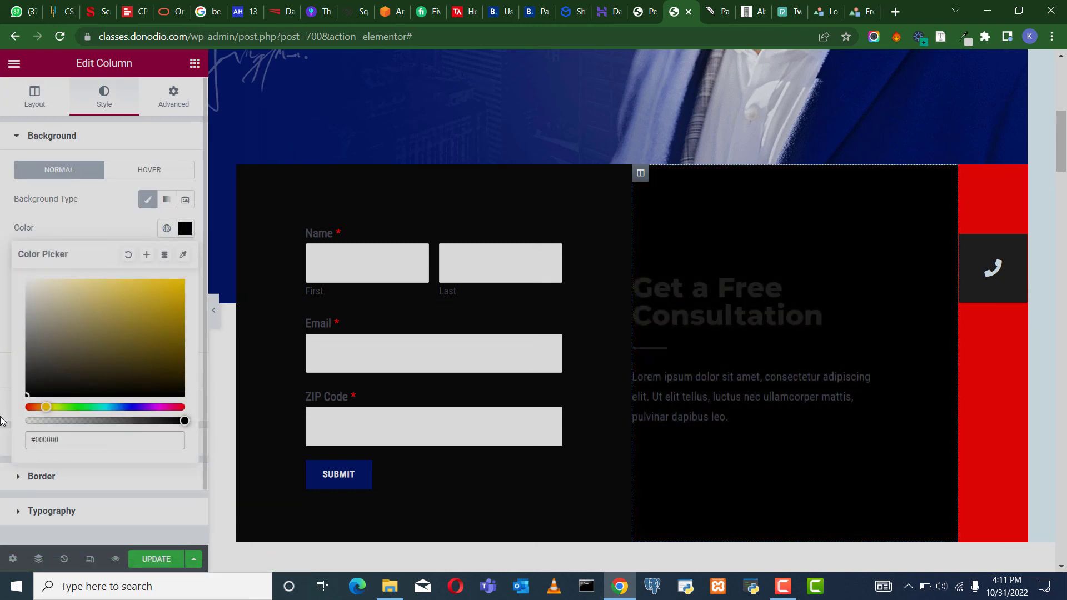
pyautogui.click(8, 422)
# Set the text color of the "Get a Free Consultation" heading to white #FFFFFF.
pyautogui.click(881, 283)
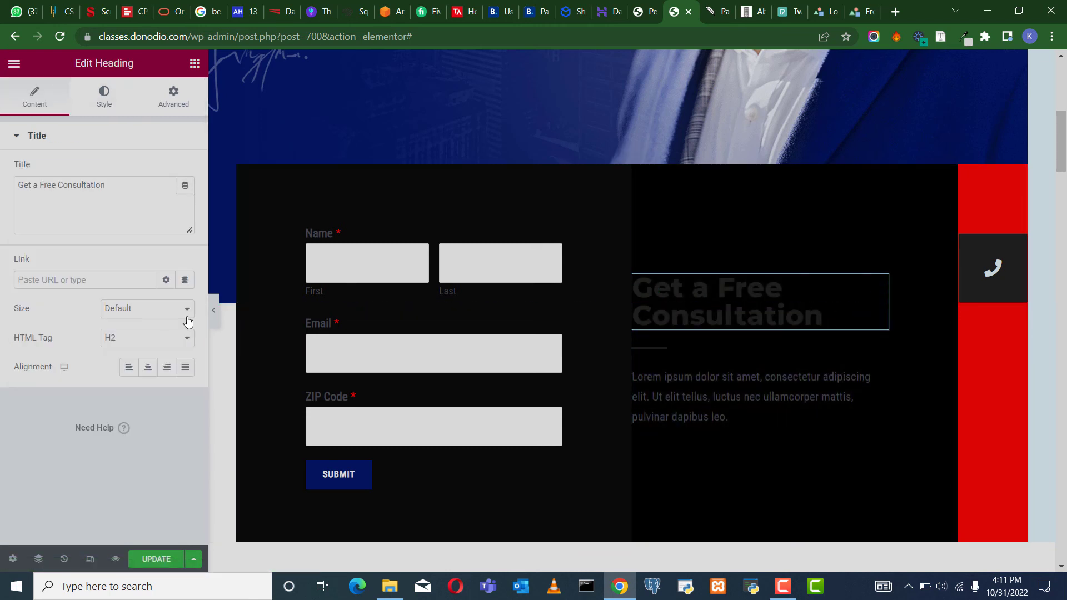
pyautogui.click(104, 95)
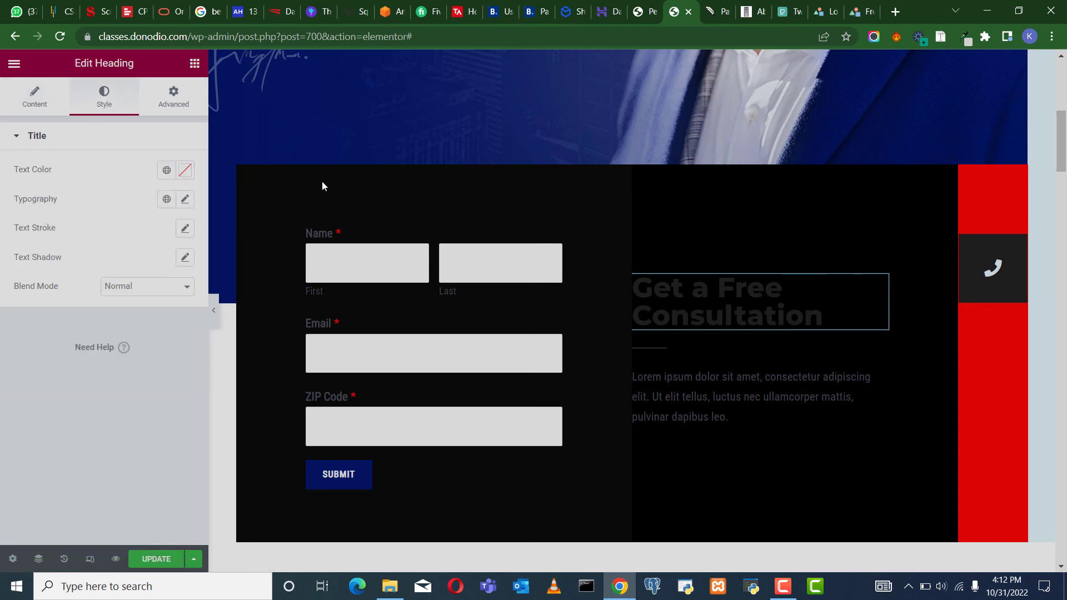
pyautogui.click(50, 106)
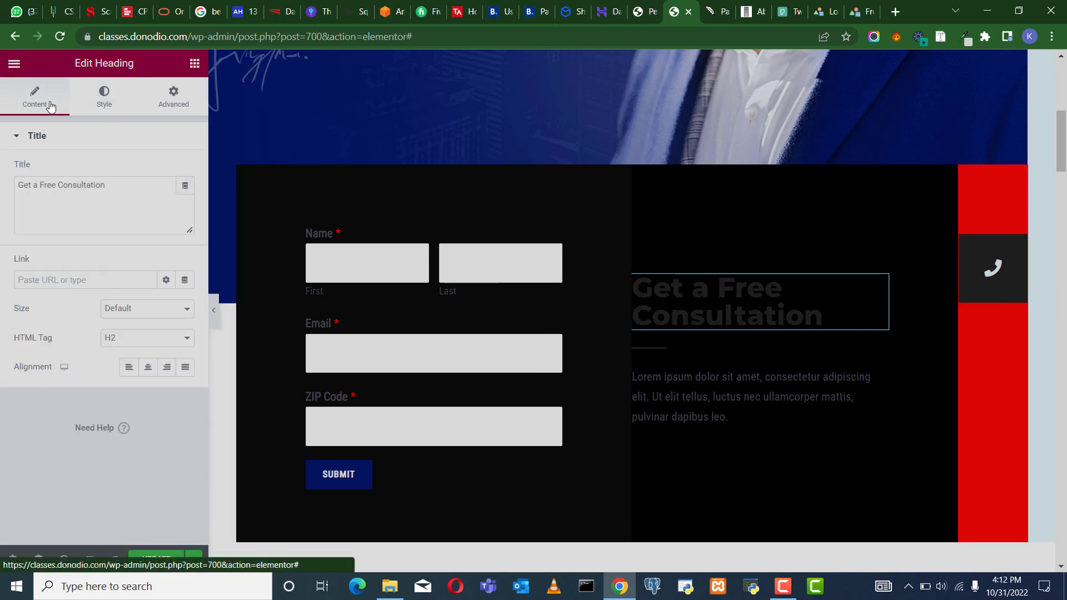
pyautogui.click(104, 94)
pyautogui.click(184, 170)
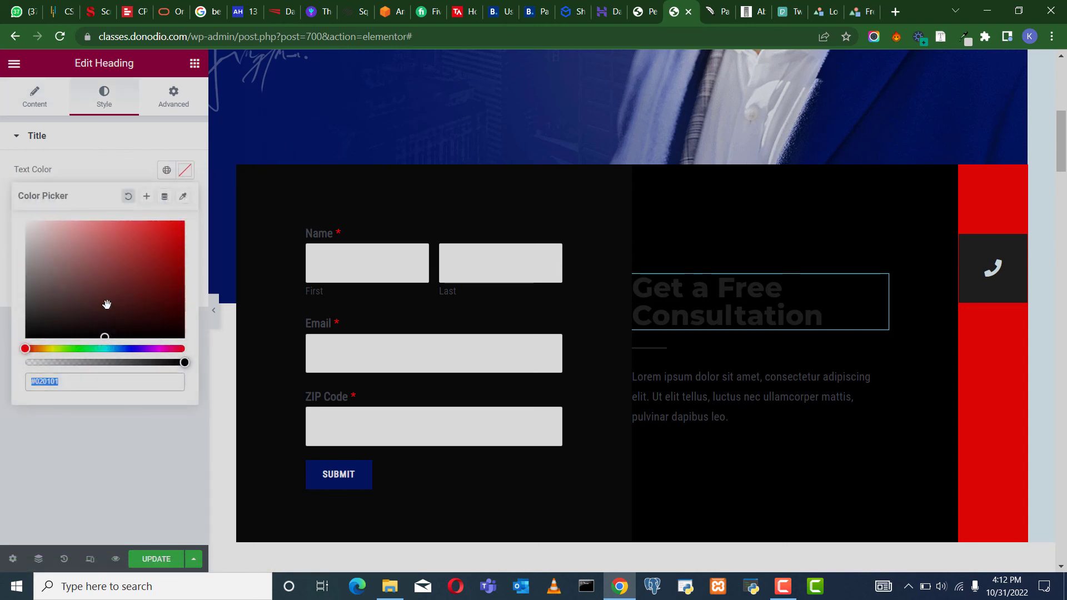
pyautogui.moveTo(39, 283); pyautogui.dragTo(8, 218)
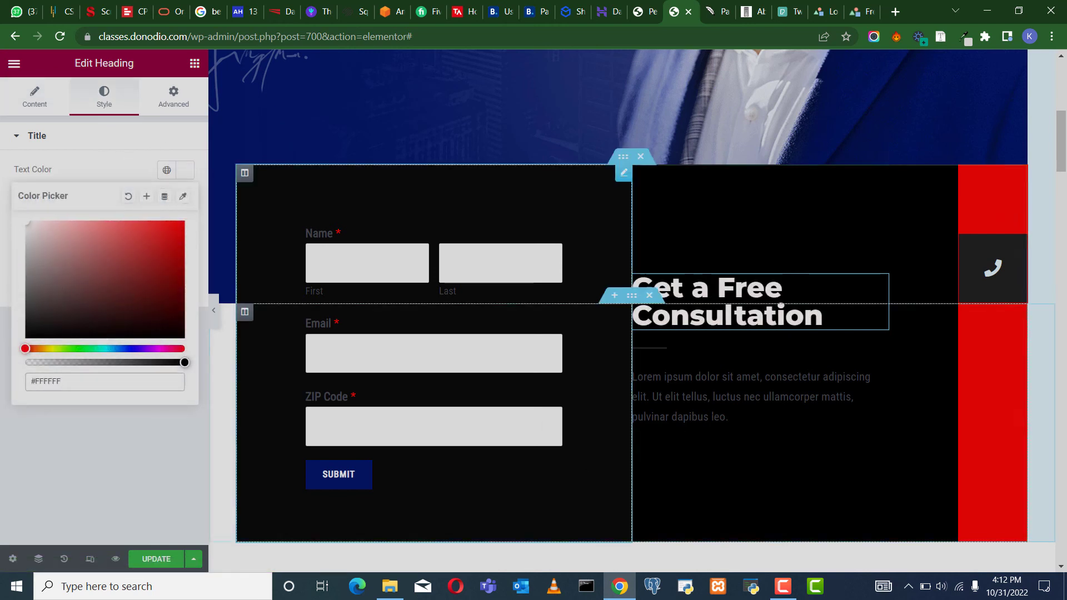
# Set the text color of the lorem ipsum paragraph below the "Get a Free Consultation" heading to white #FFFFFF.
pyautogui.click(836, 377)
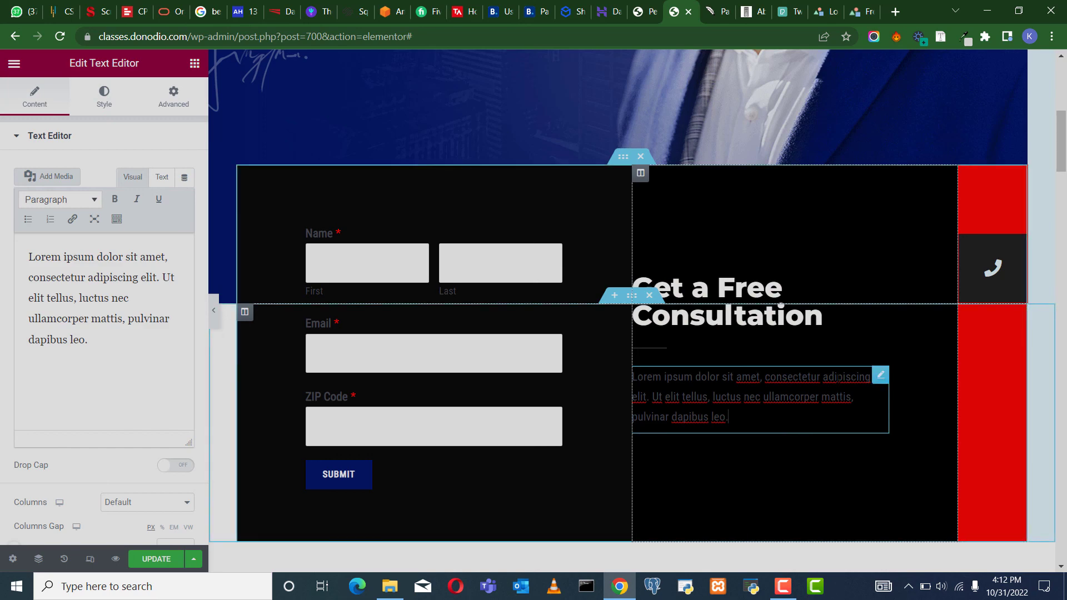
pyautogui.click(104, 96)
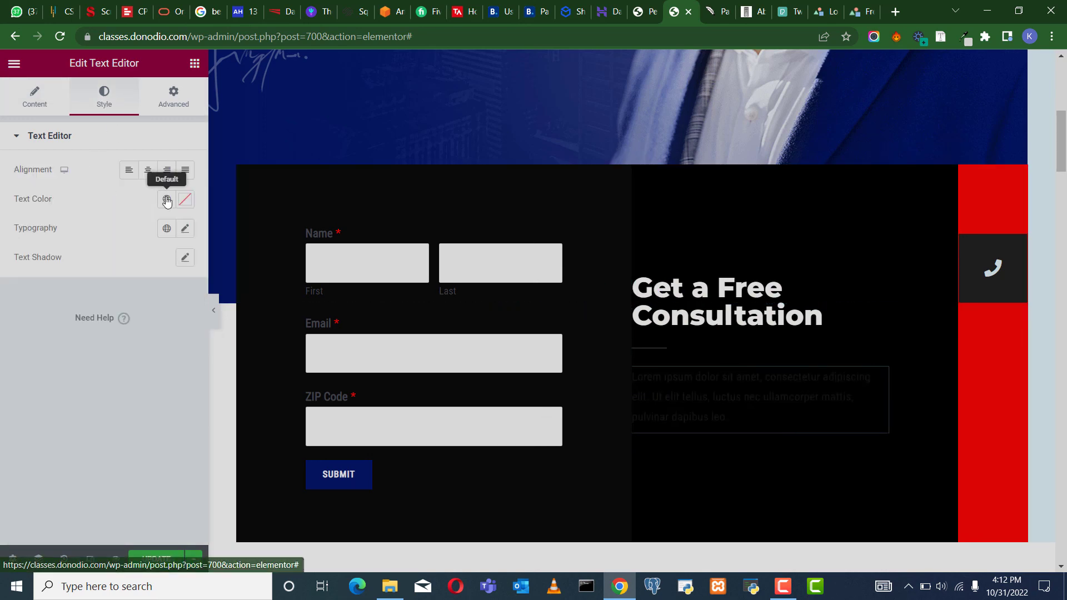
pyautogui.click(185, 200)
pyautogui.moveTo(49, 293); pyautogui.dragTo(0, 224)
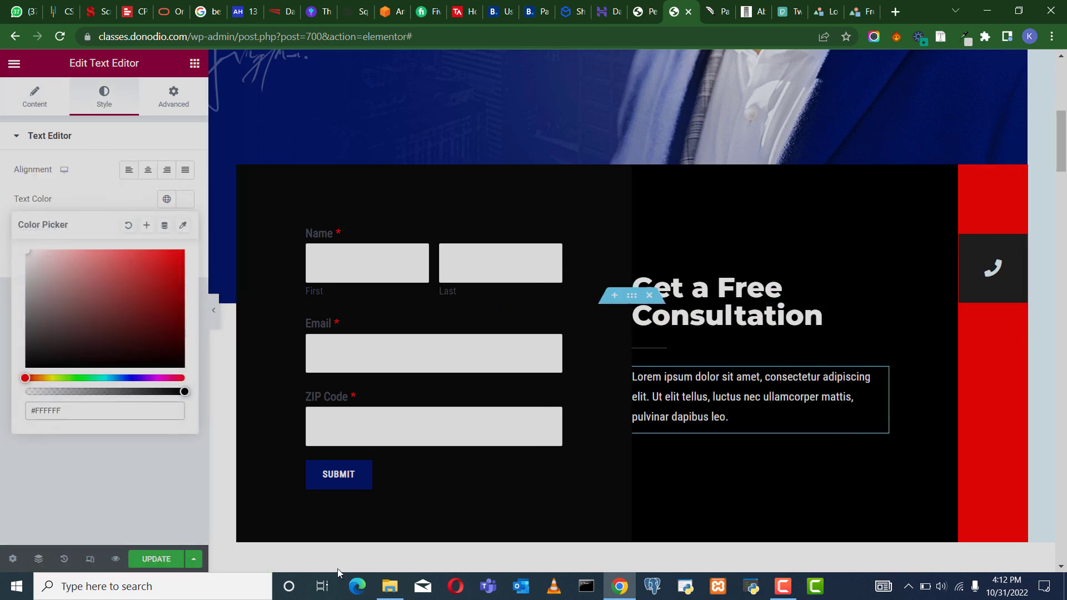
# Make the consultation inner section's red background fully transparent (#FF070700) and update the page.
pyautogui.scroll(-4, 815, 429)
pyautogui.scroll(5, 925, 299)
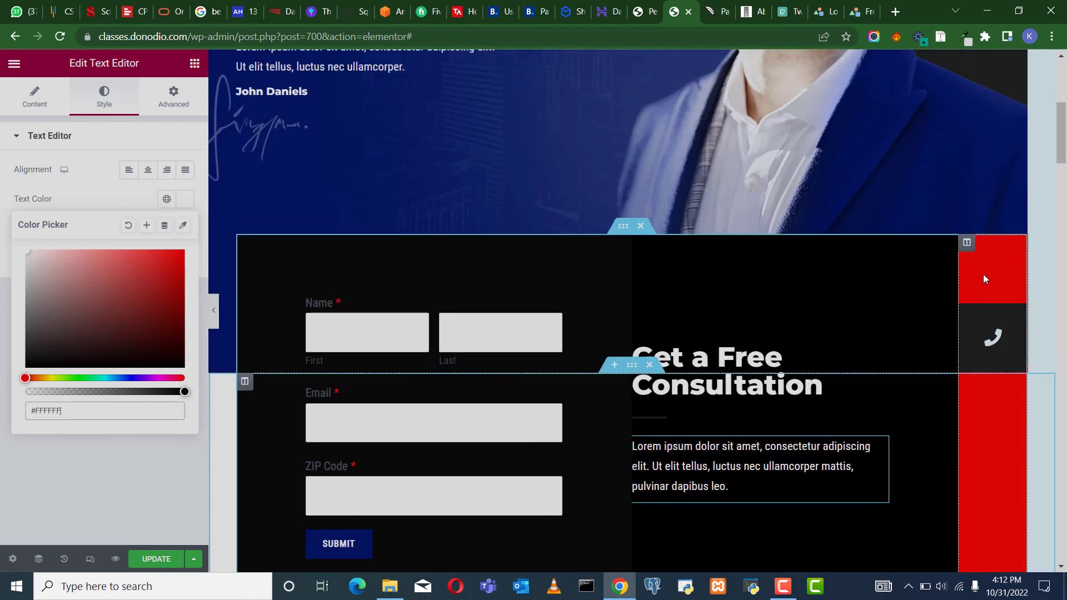
pyautogui.scroll(1, 983, 275)
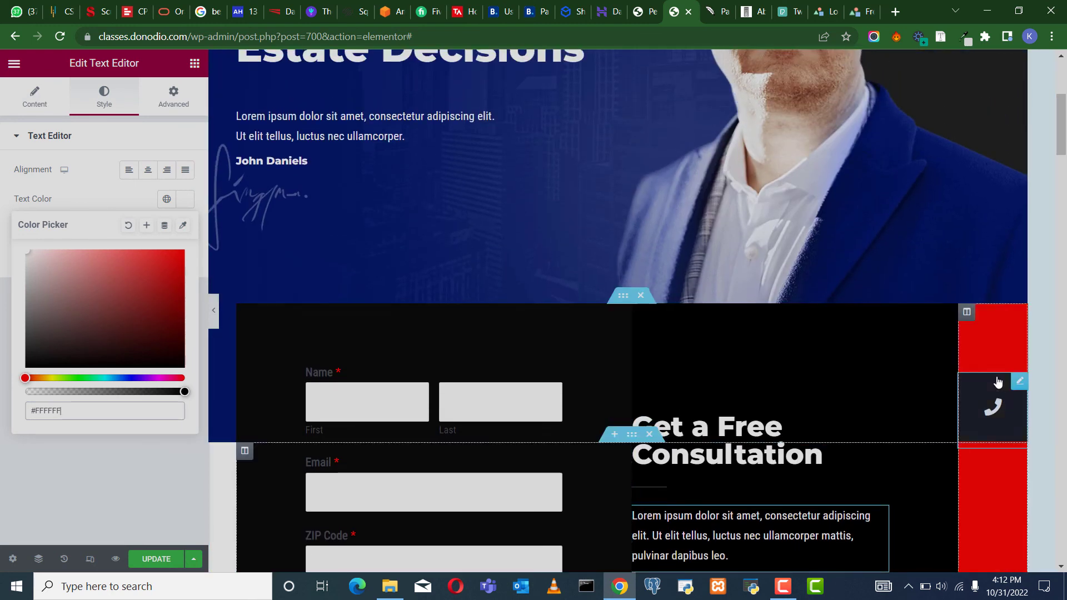
pyautogui.click(623, 300)
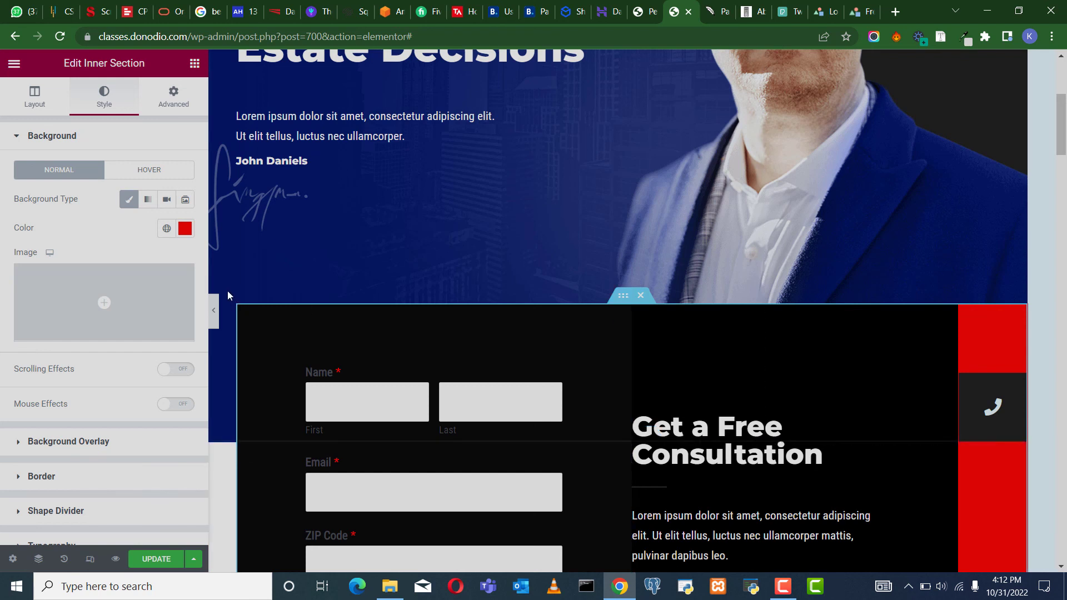
pyautogui.click(186, 229)
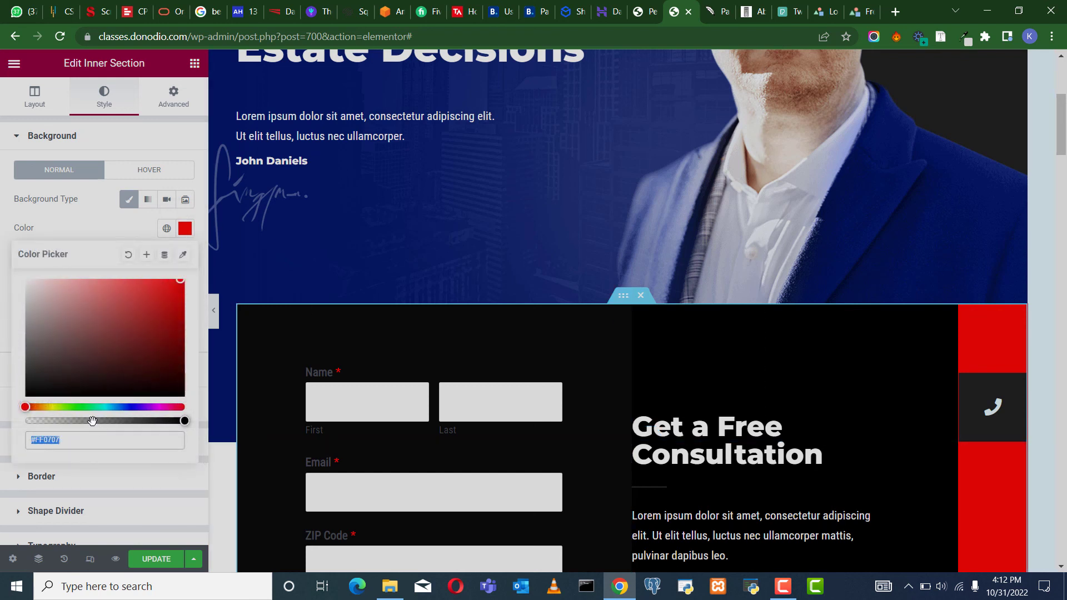
pyautogui.moveTo(92, 420); pyautogui.dragTo(20, 427)
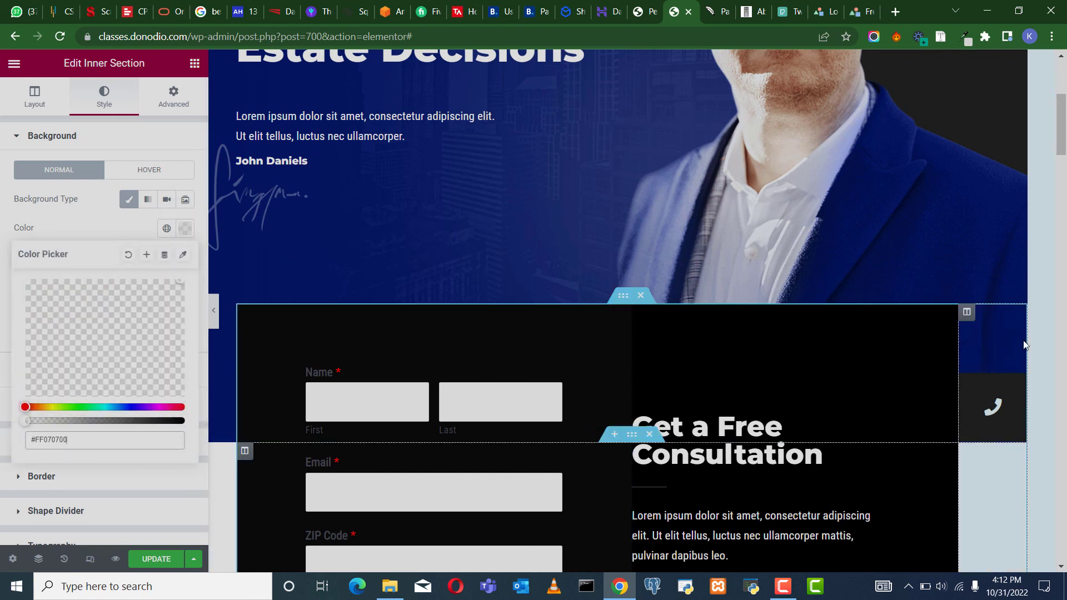
pyautogui.scroll(-1, 954, 249)
pyautogui.scroll(-2, 155, 508)
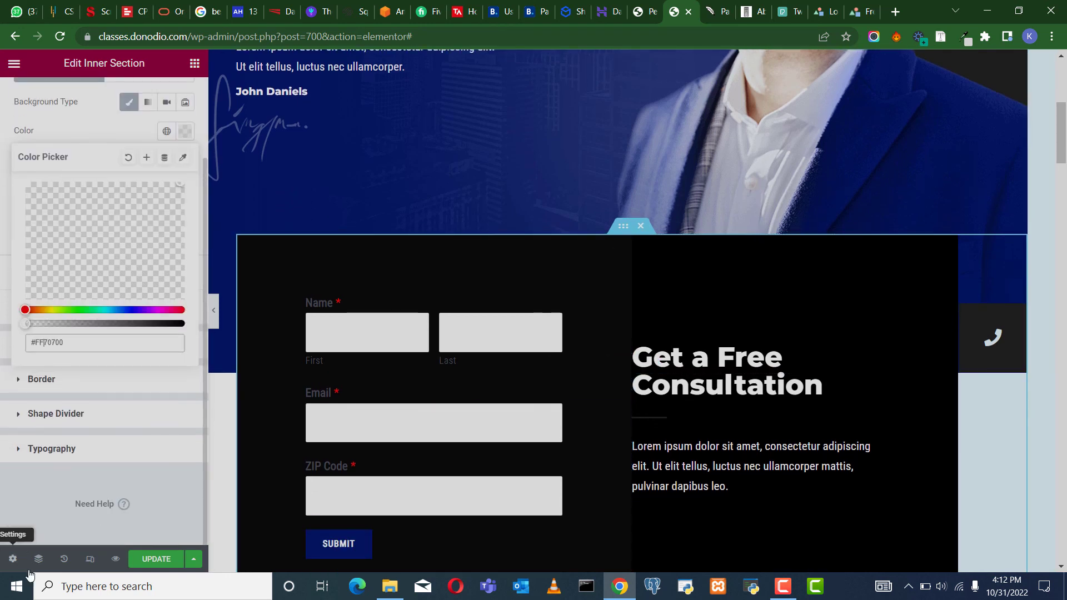
pyautogui.click(156, 559)
# Set the ending number of the counter above "Properties reviewed for my clients" to 350.
pyautogui.scroll(-7, 544, 442)
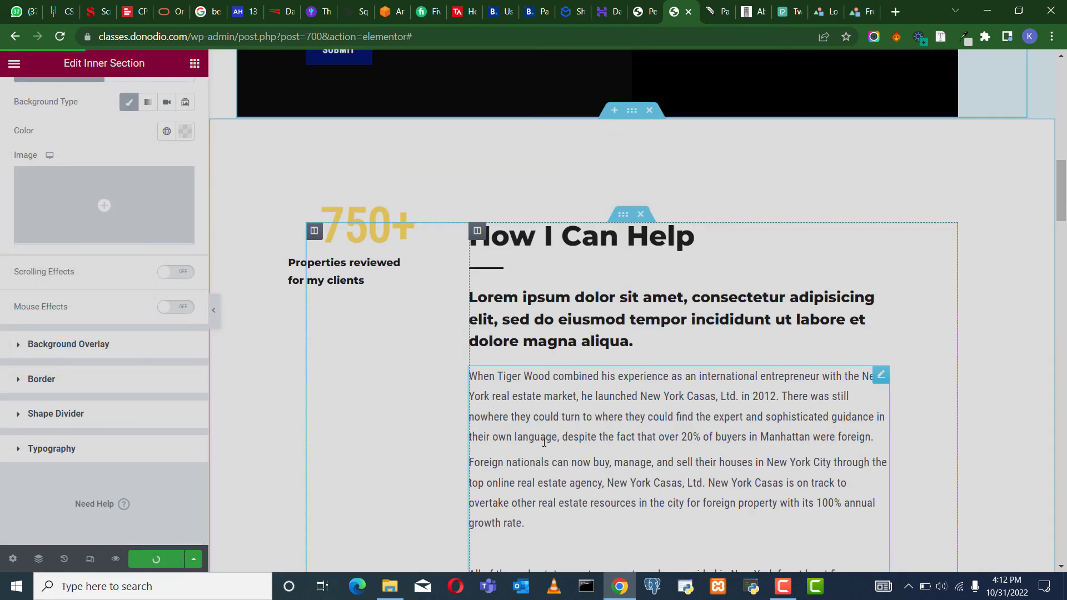
pyautogui.scroll(1, 502, 361)
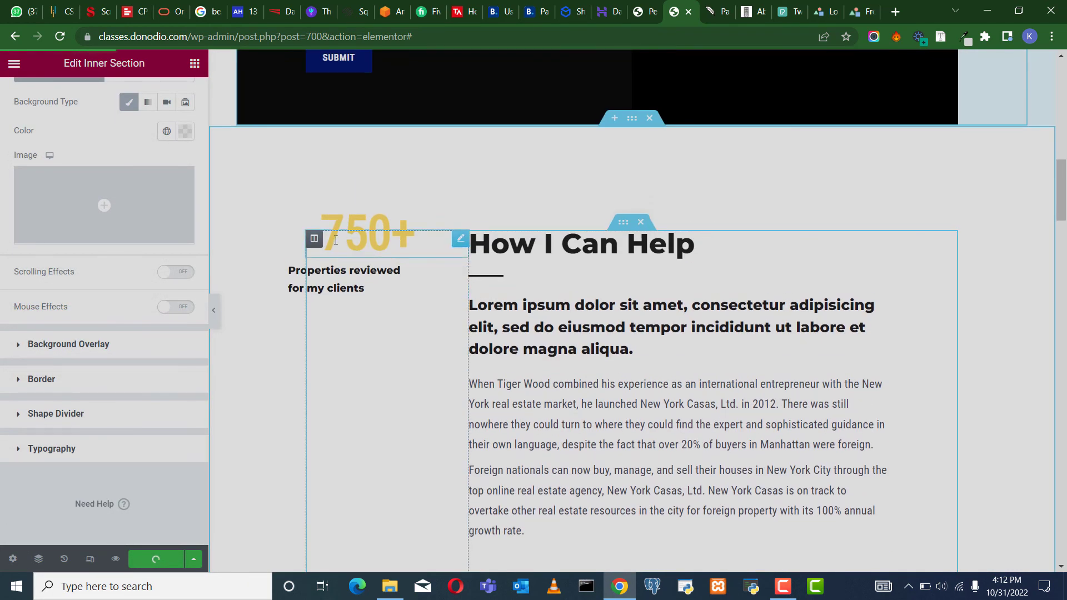
pyautogui.click(460, 238)
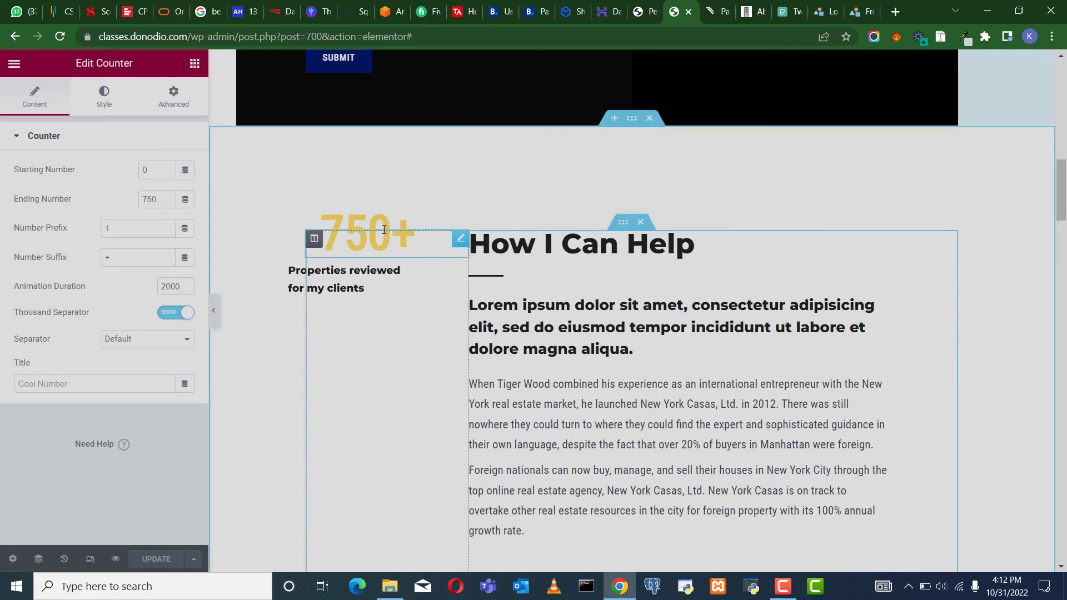
pyautogui.moveTo(460, 239); pyautogui.dragTo(602, 259)
pyautogui.moveTo(887, 284); pyautogui.dragTo(405, 303)
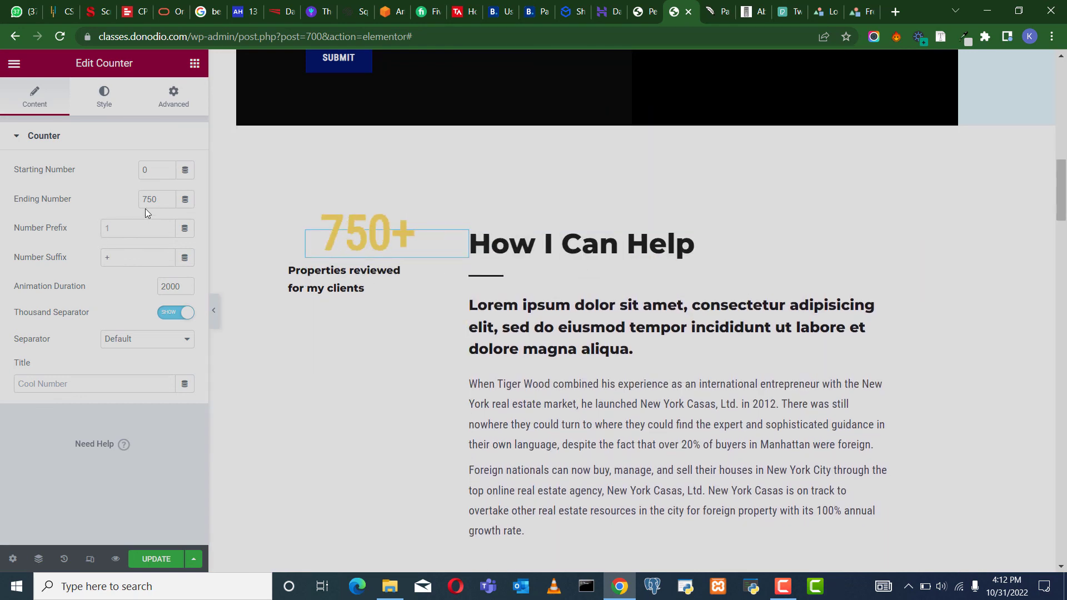
pyautogui.write('35')
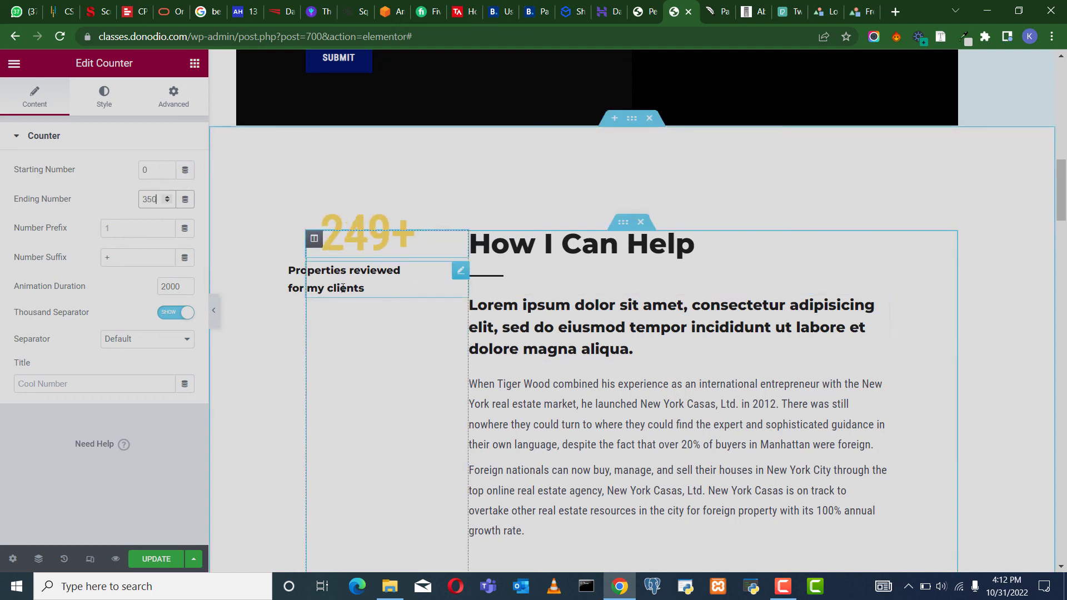
pyautogui.click(382, 279)
# Change the introduction heading under "Welcome!" to read "I'm Tiger, Real Estate Consultant".
pyautogui.scroll(12, 652, 330)
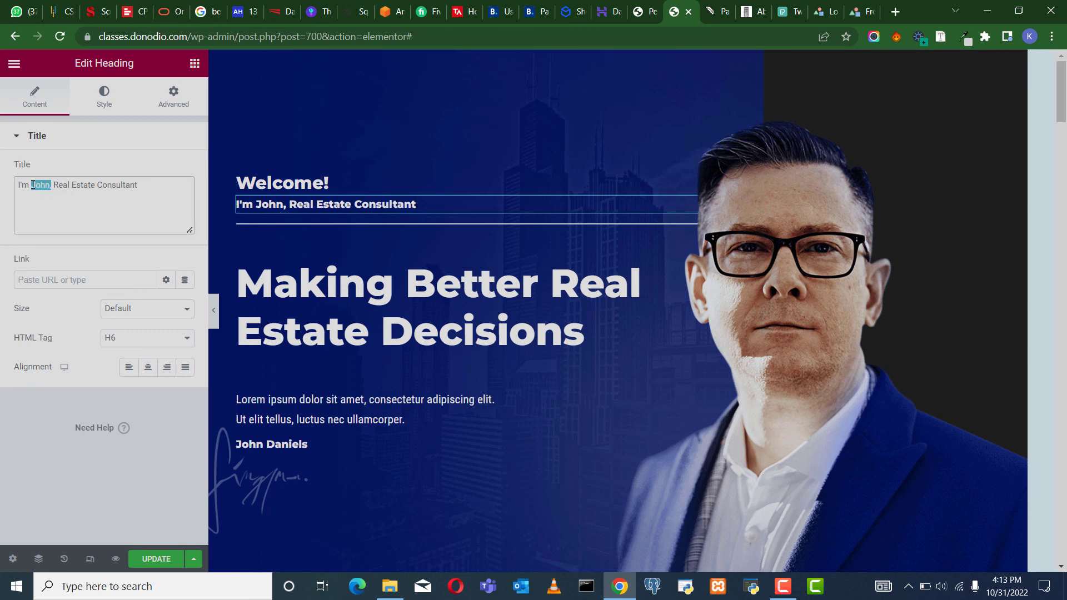
pyautogui.write('Tiger')
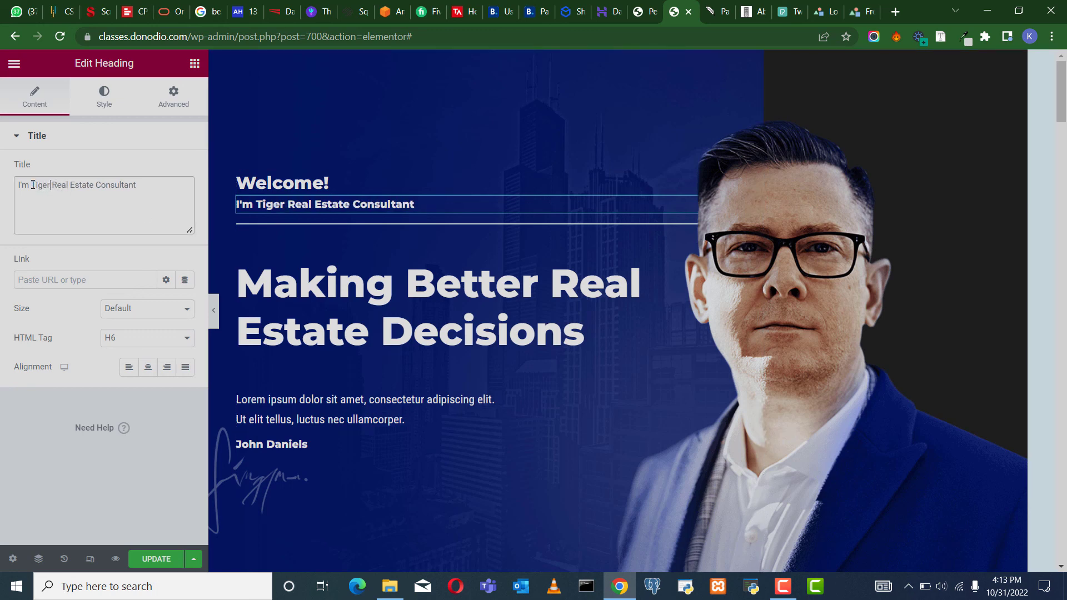
pyautogui.write(',')
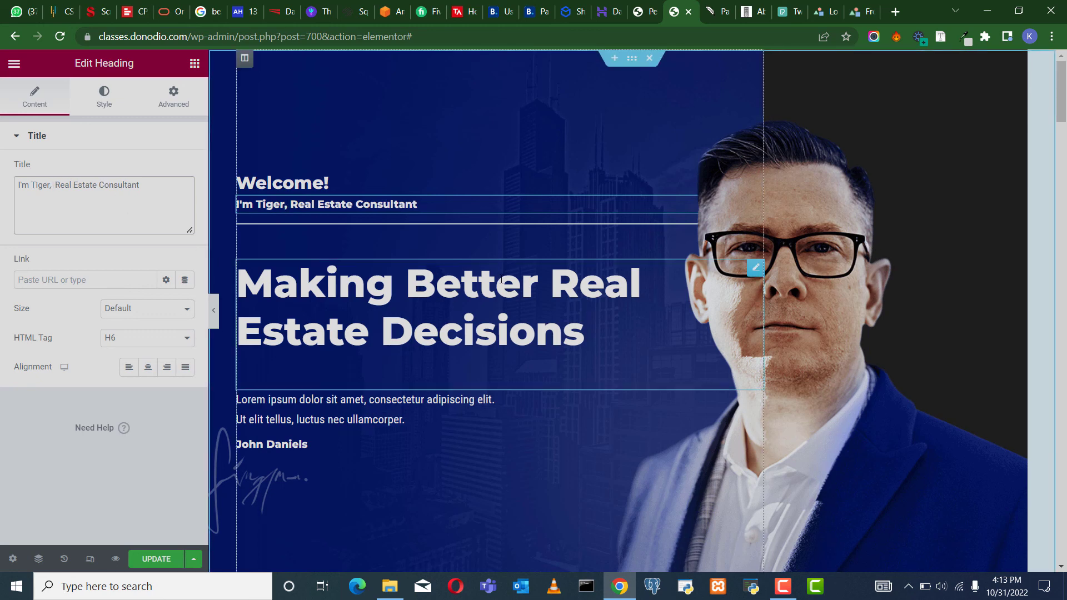
# Review the hero section's heading, paragraph and signature image, and the page content down to the Consulting Services section.
pyautogui.click(570, 311)
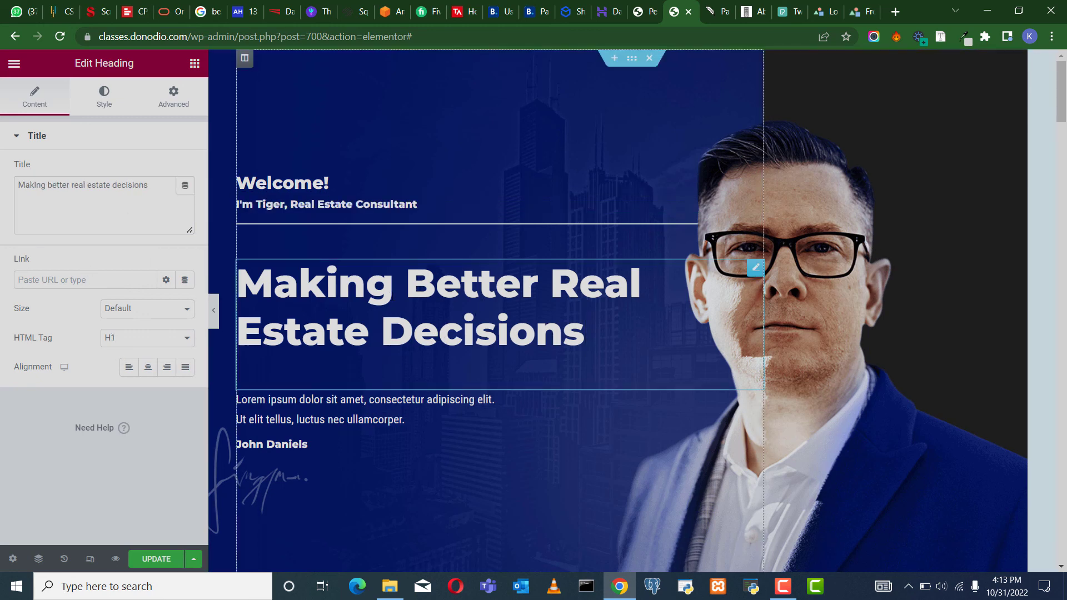
pyautogui.click(471, 419)
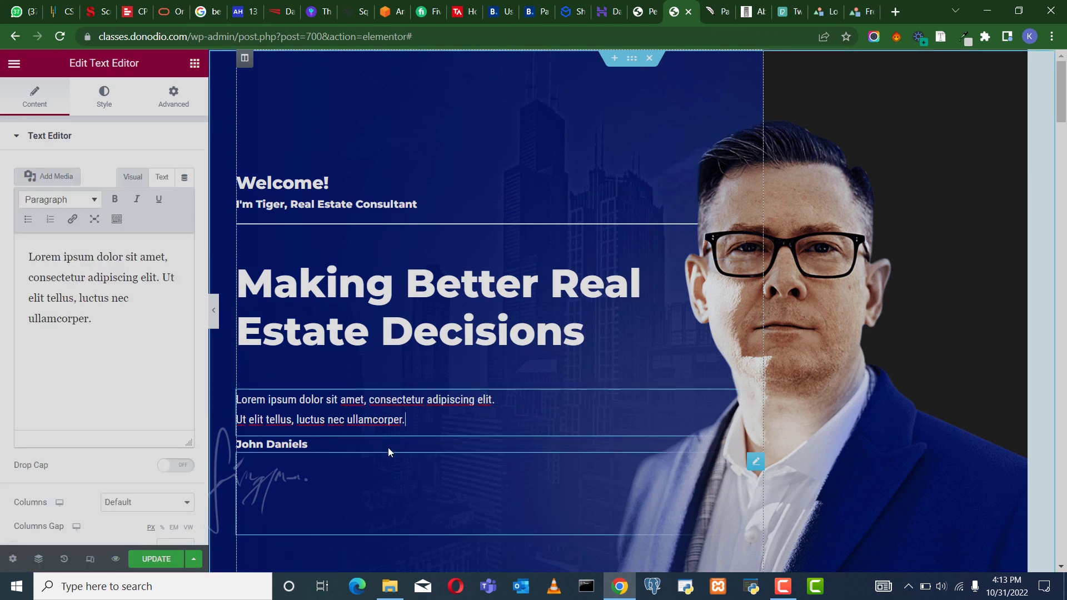
pyautogui.click(384, 444)
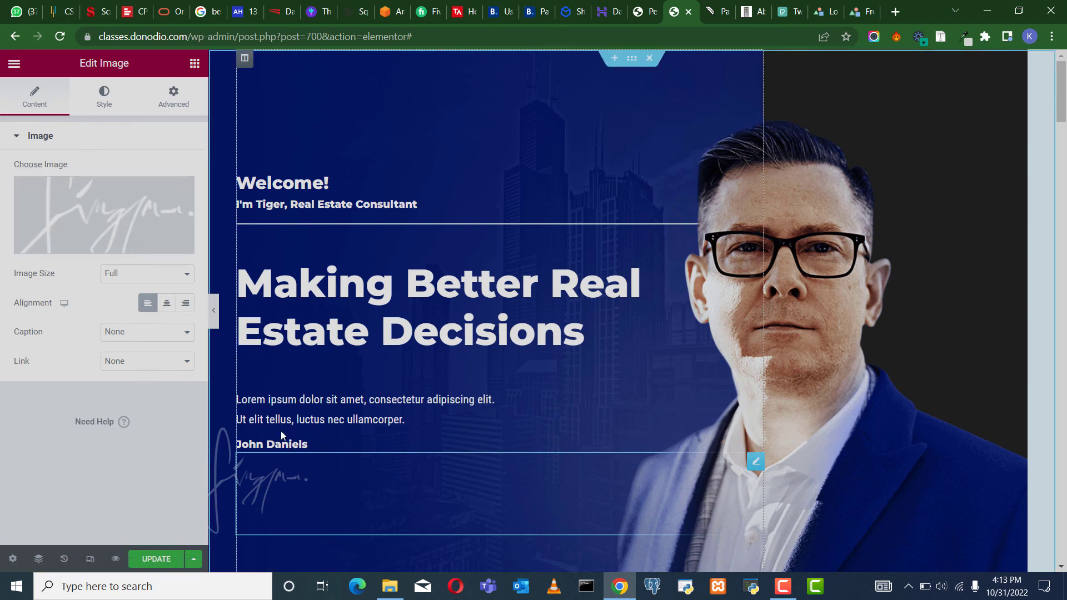
pyautogui.scroll(-4, 281, 432)
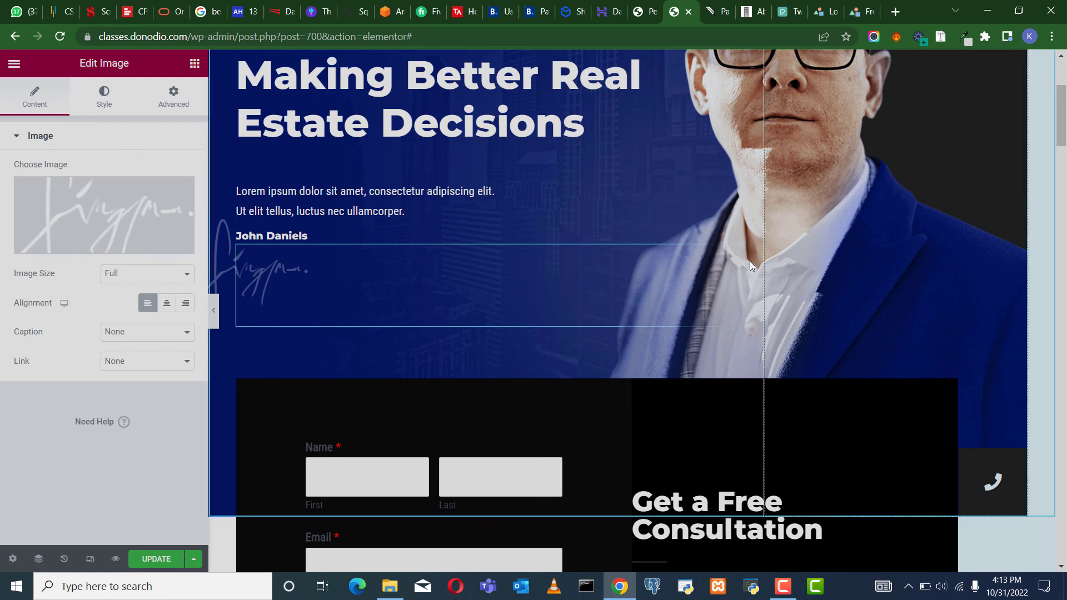
pyautogui.scroll(-15, 699, 338)
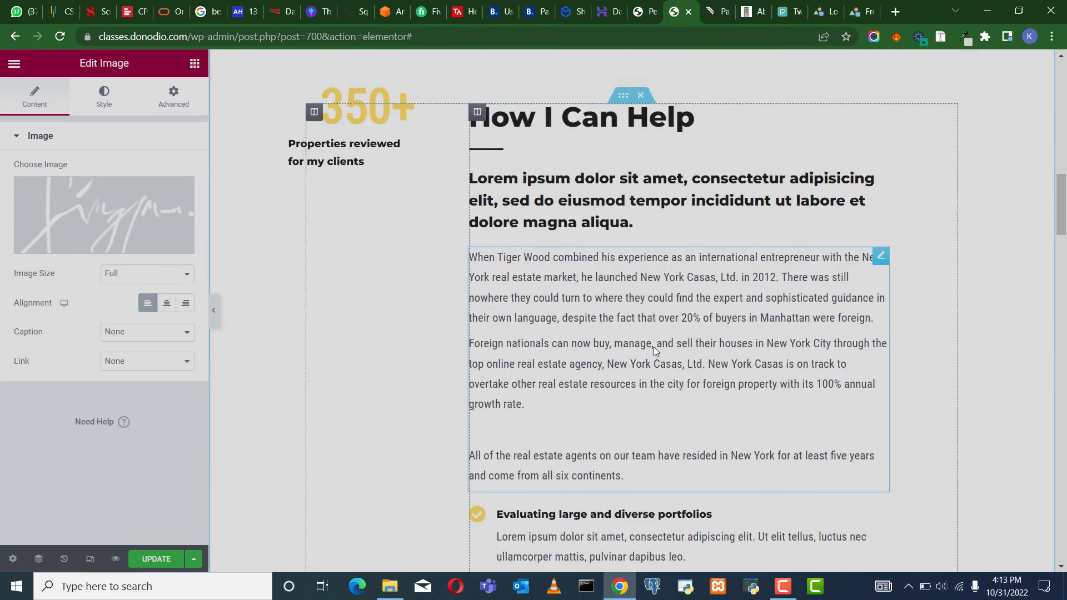
pyautogui.scroll(-10, 650, 300)
pyautogui.scroll(10, 631, 322)
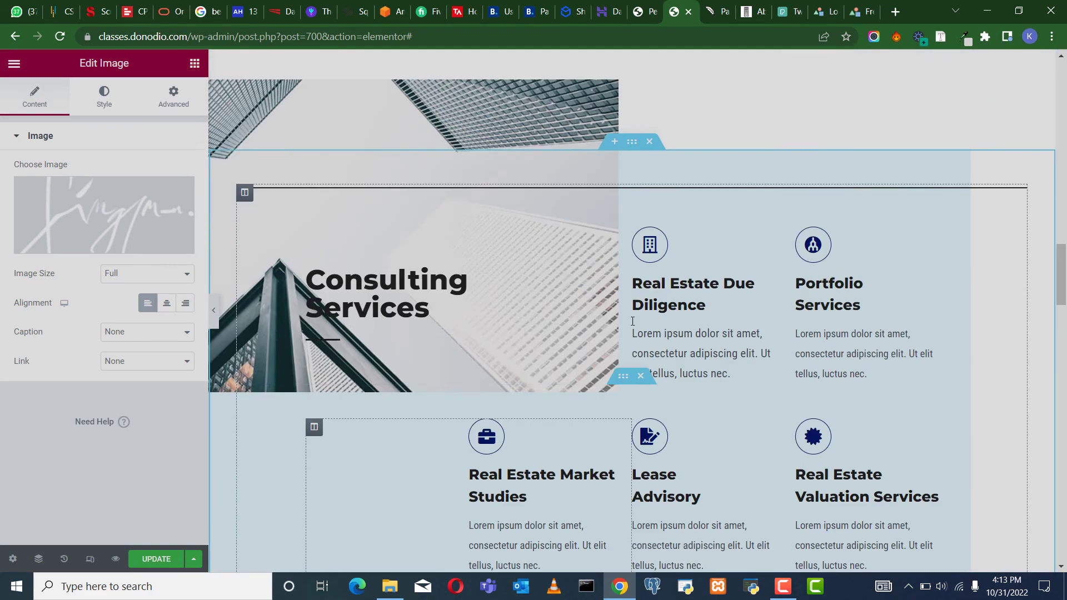
pyautogui.scroll(15, 632, 322)
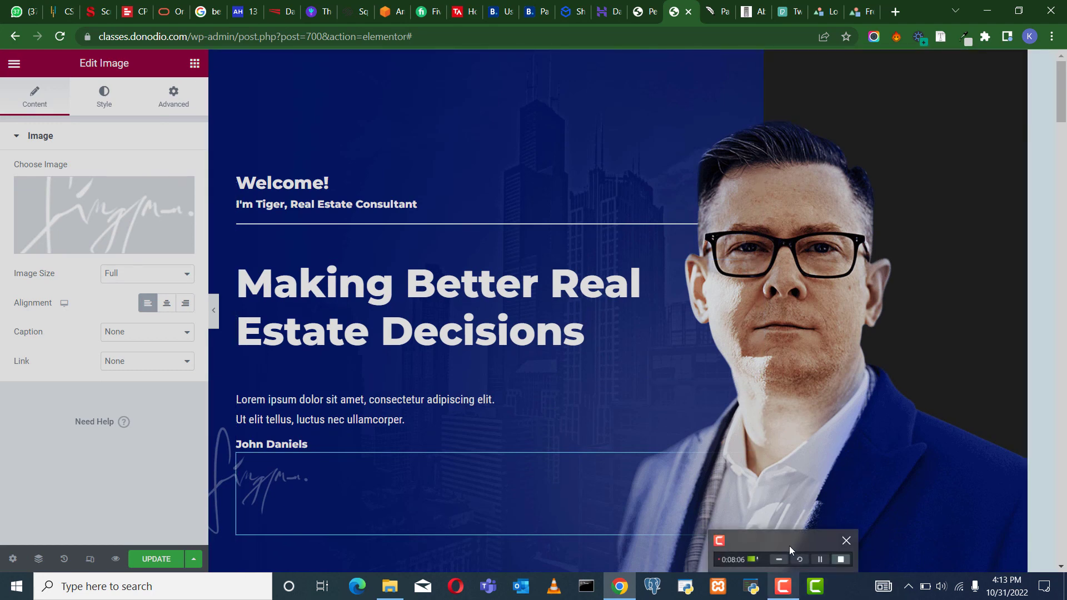
pyautogui.click(789, 546)
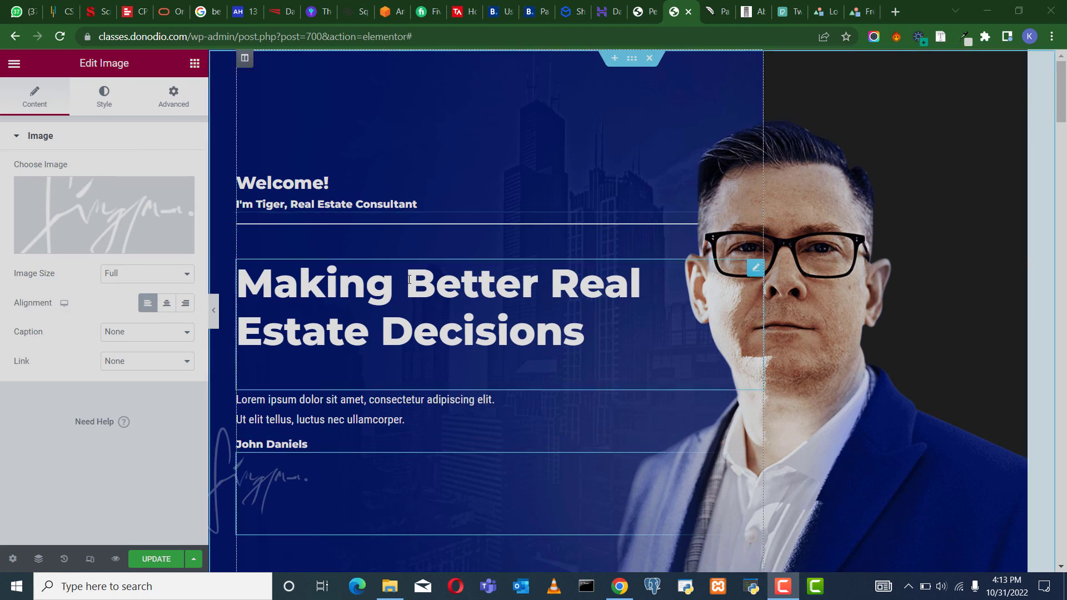